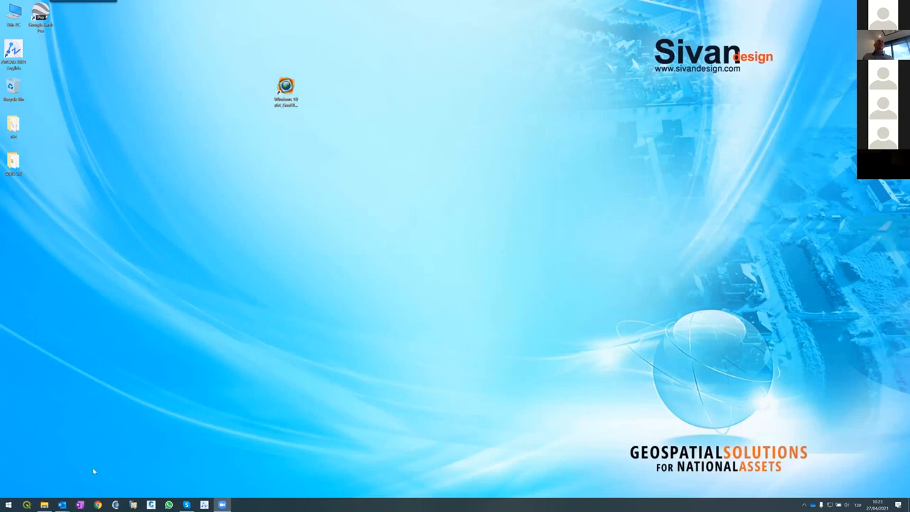
Open Chrome and load the Sivan Design website at sivandesign.com
left_click(98, 505)
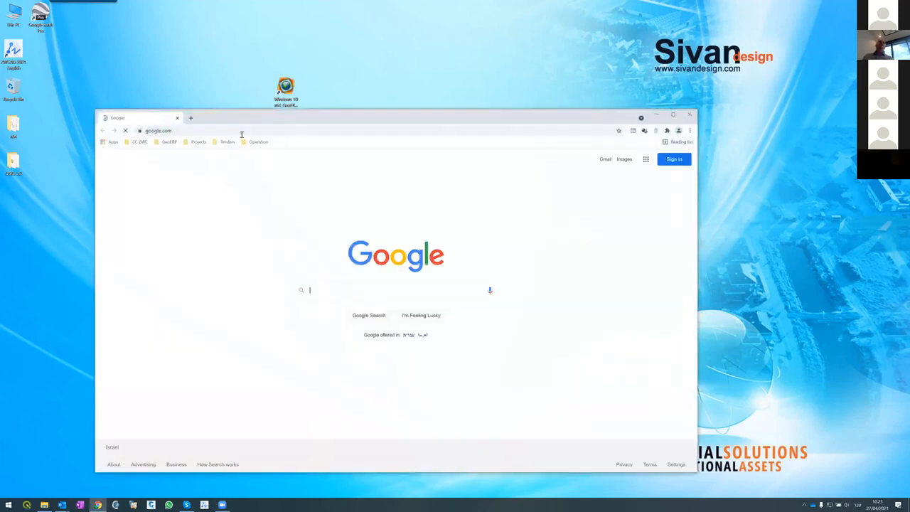
left_click(236, 130)
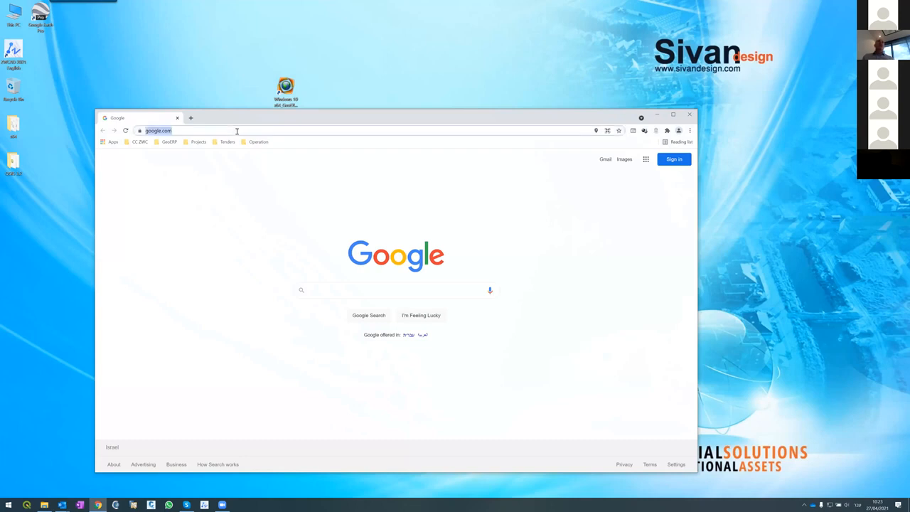
type("'''")
key("BackSpace")
key("BackSpace")
key("BackSpace")
type("''")
key("BackSpace")
key("BackSpace")
type("www.")
type("sivan")
key("Return")
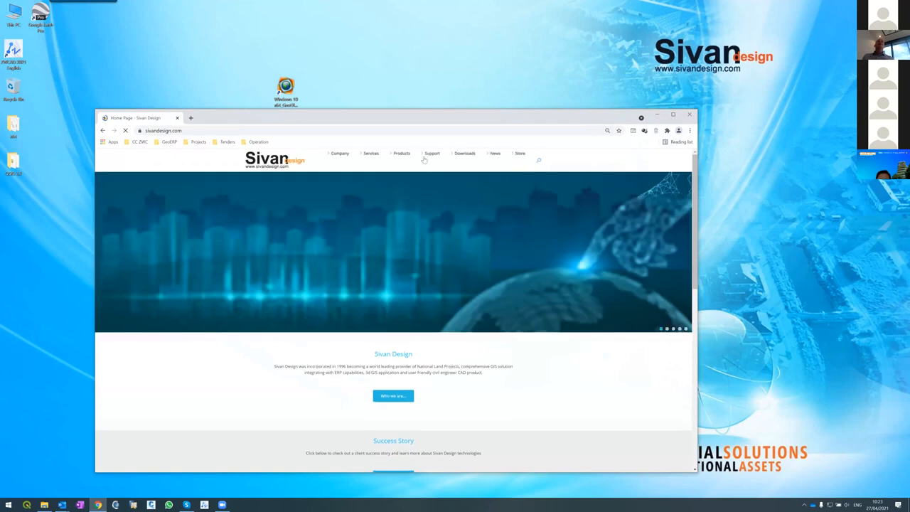
Open the site's support section and go to the CivilCAD/ZWCAD Civil Tutorials page
mouse_move(431, 156)
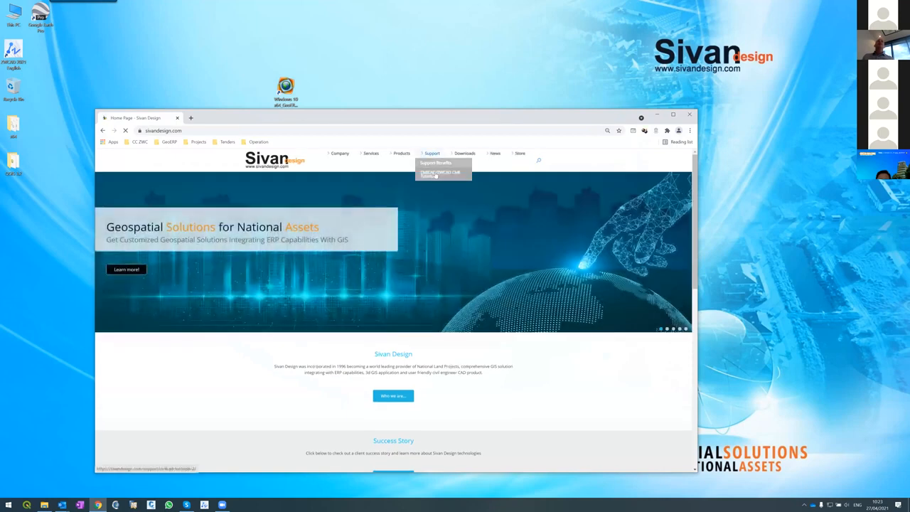
left_click(433, 160)
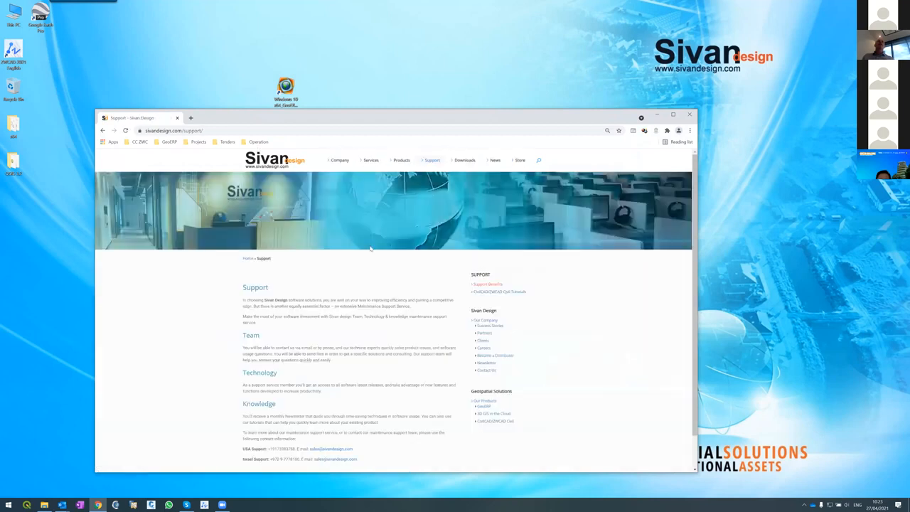
left_click(431, 182)
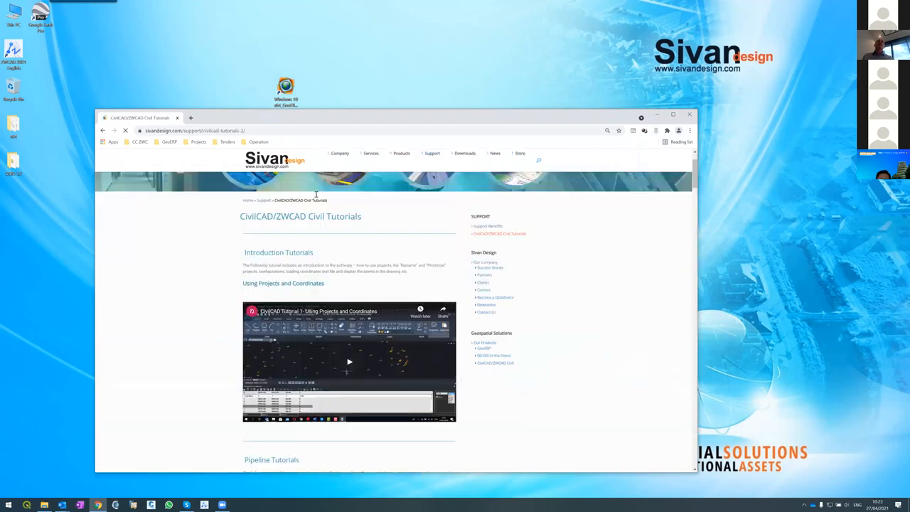
Examine the introduction, pipeline and beginners' lesson entries on the tutorials page, including the first lesson's video link
scroll(316, 194, "down", 2)
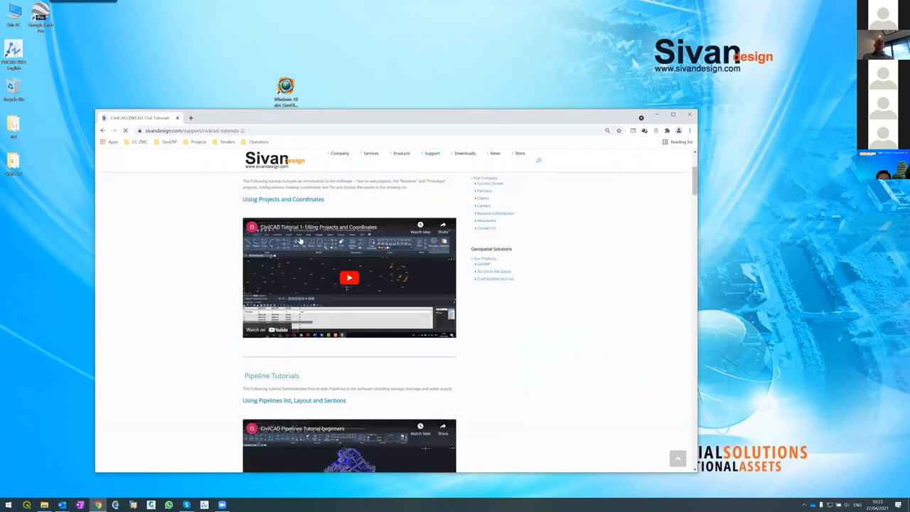
scroll(299, 241, "down", 5)
scroll(303, 241, "down", 1)
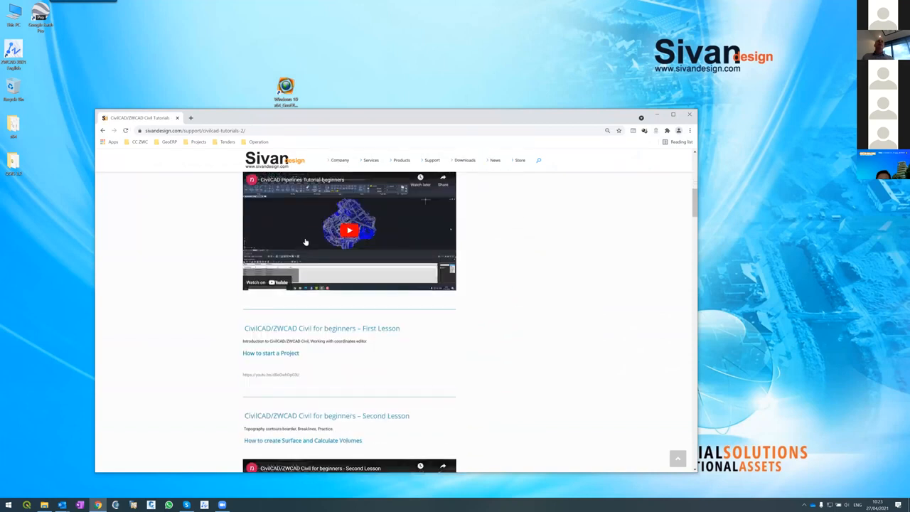
scroll(307, 243, "down", 2)
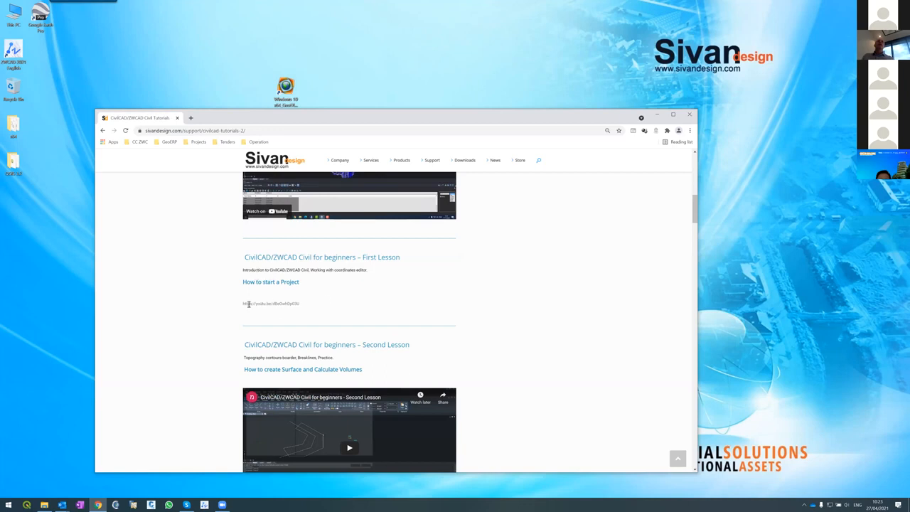
scroll(303, 275, "down", 4)
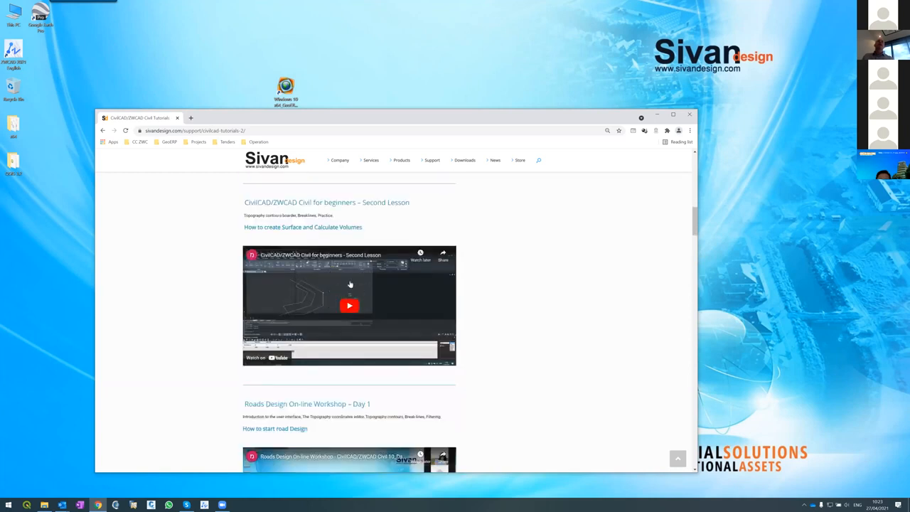
scroll(347, 270, "up", 4)
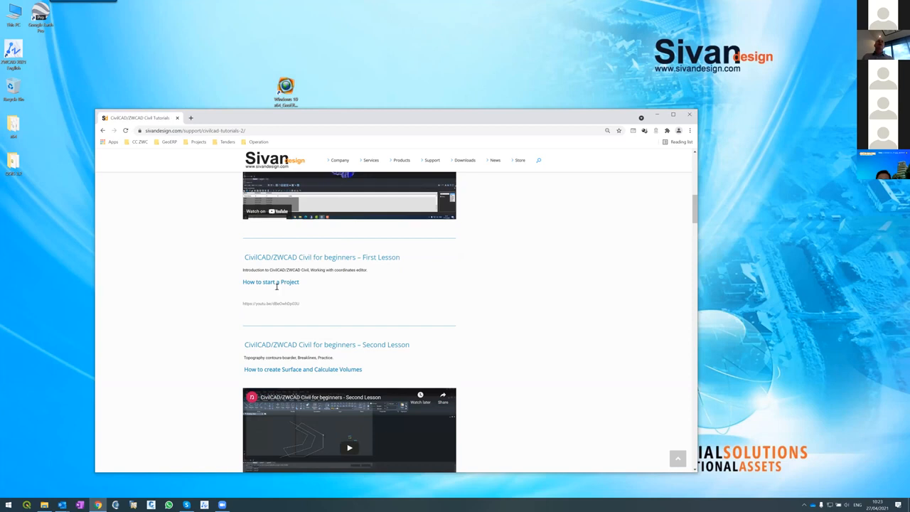
scroll(283, 275, "down", 1)
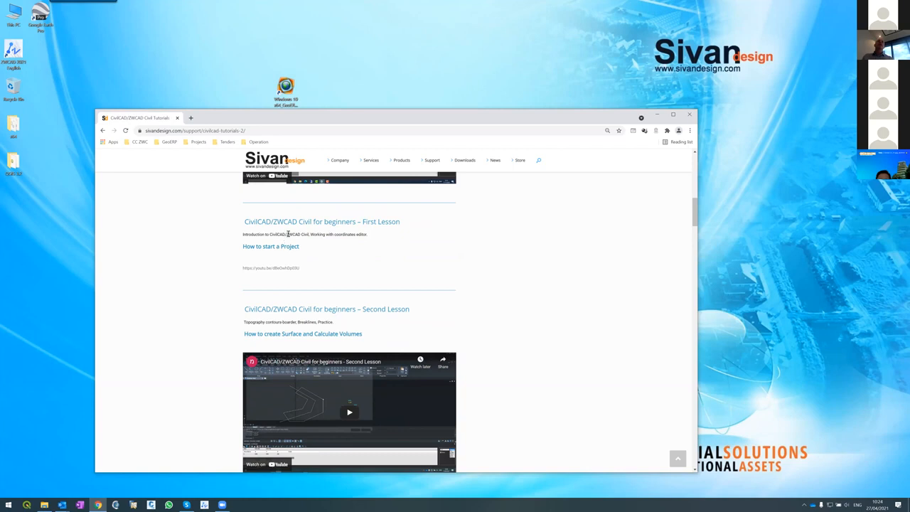
triple_click(251, 268)
scroll(323, 267, "down", 3)
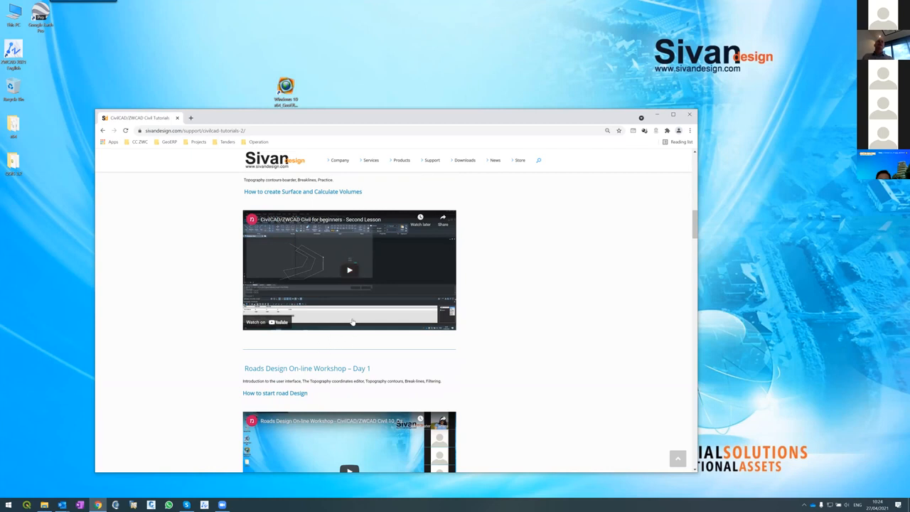
Look through the Roads Design On-line Workshop videos and the webinar entry, and return to the start of the tutorials page
scroll(369, 300, "up", 10)
scroll(370, 300, "up", 7)
scroll(372, 300, "down", 15)
scroll(375, 301, "down", 6)
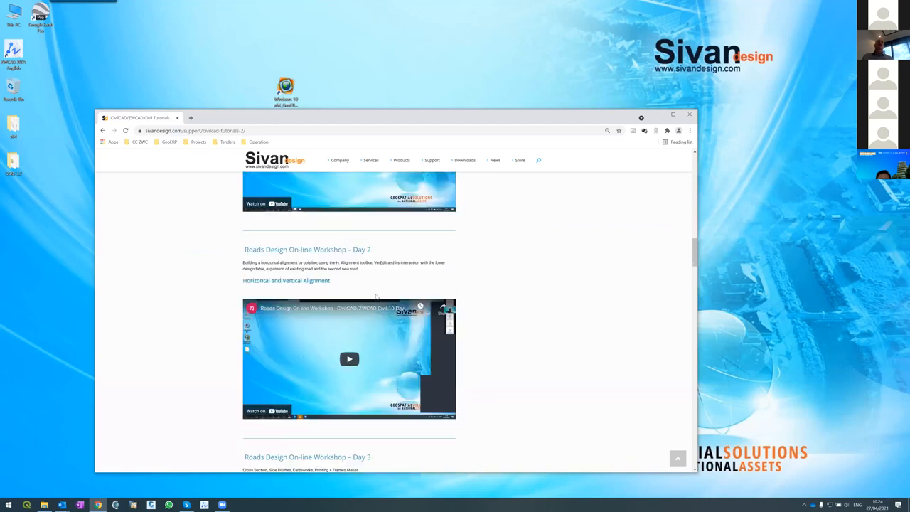
scroll(376, 297, "down", 8)
scroll(377, 297, "down", 6)
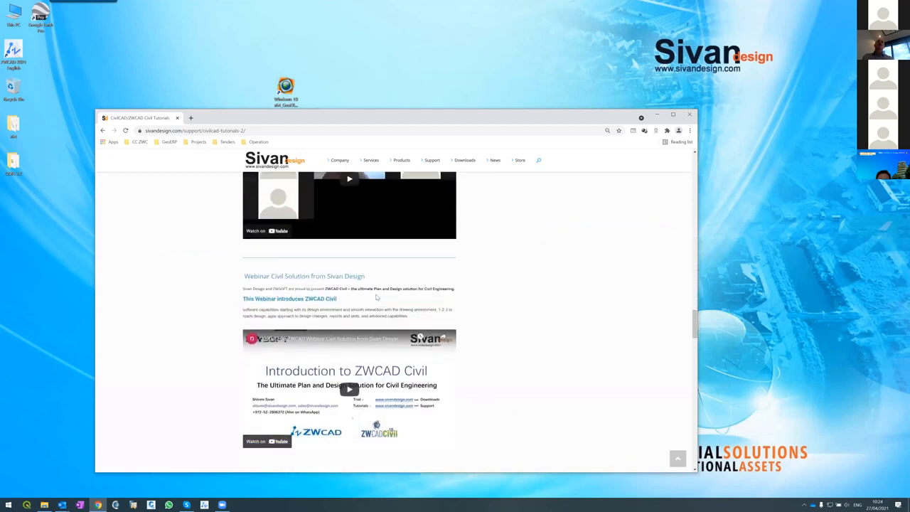
scroll(377, 297, "down", 6)
scroll(378, 297, "down", 8)
scroll(383, 298, "down", 3)
scroll(382, 296, "up", 8)
scroll(381, 294, "up", 15)
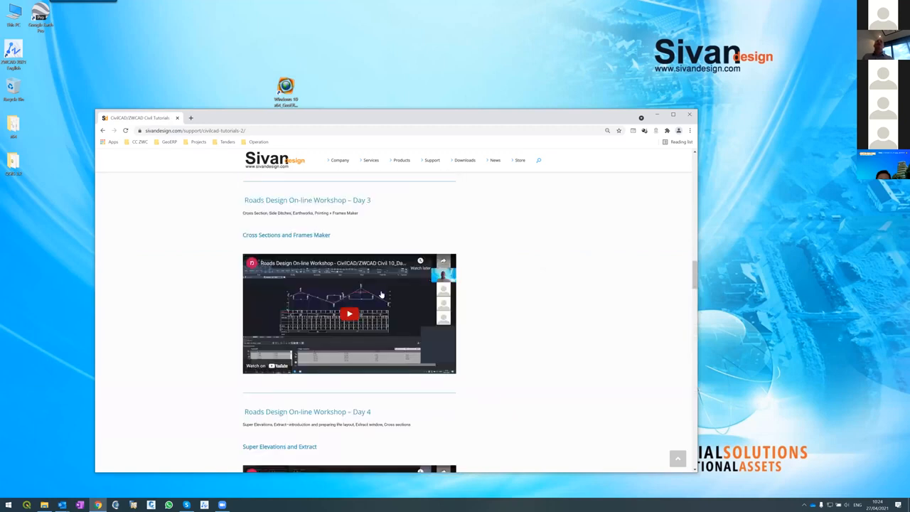
scroll(381, 294, "up", 12)
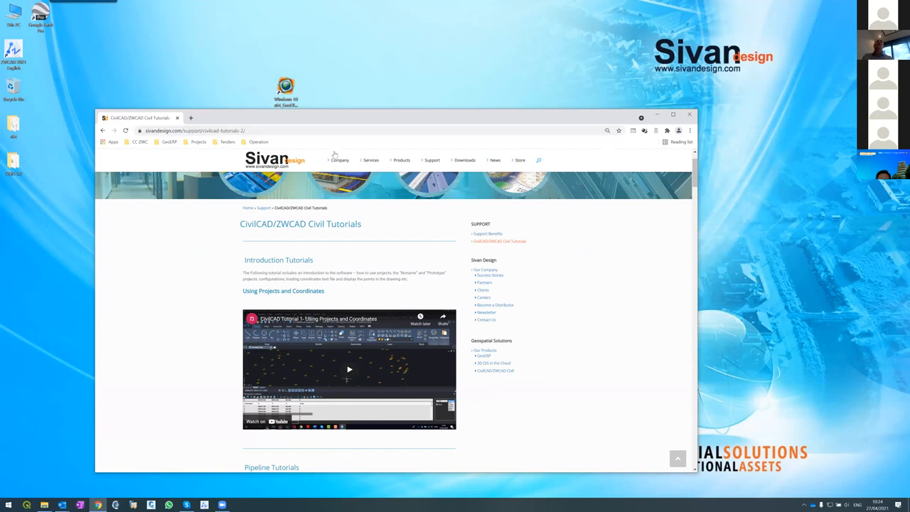
Open the site's Documentation downloads page and review the CivilCAD documents among the related documents
mouse_move(432, 161)
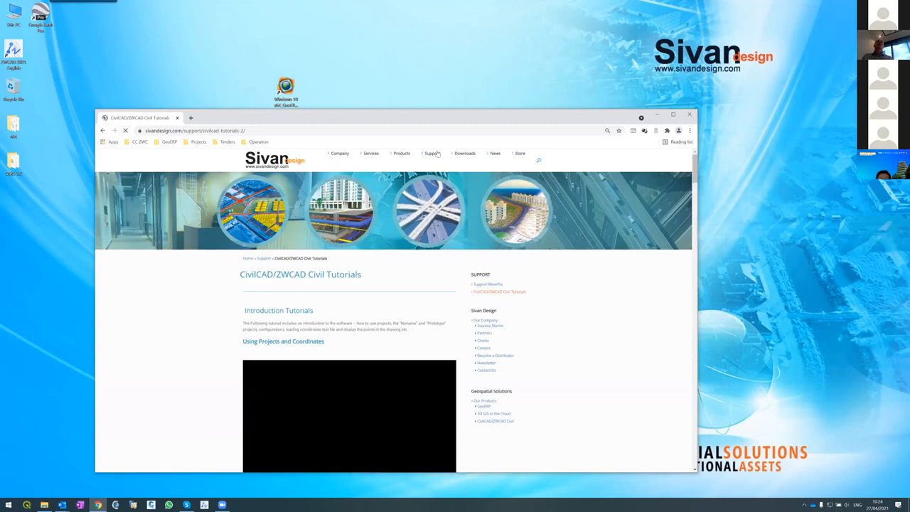
mouse_move(465, 154)
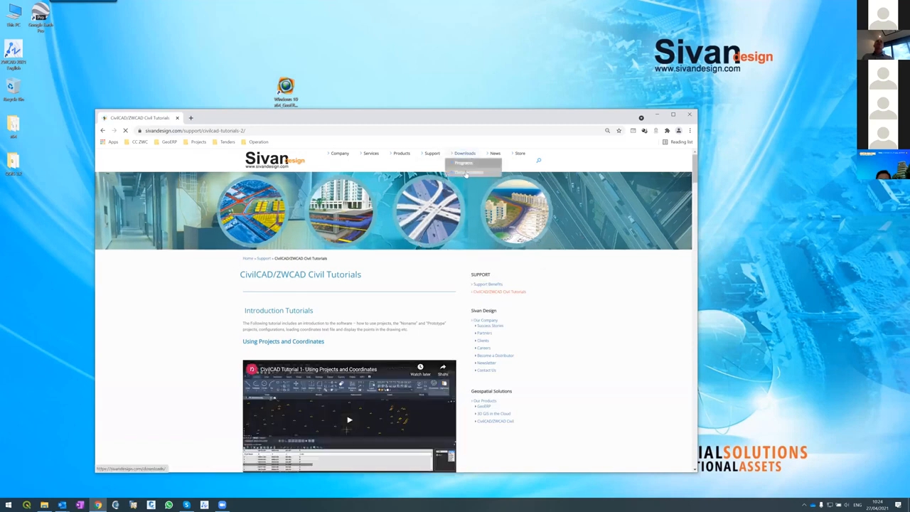
left_click(467, 173)
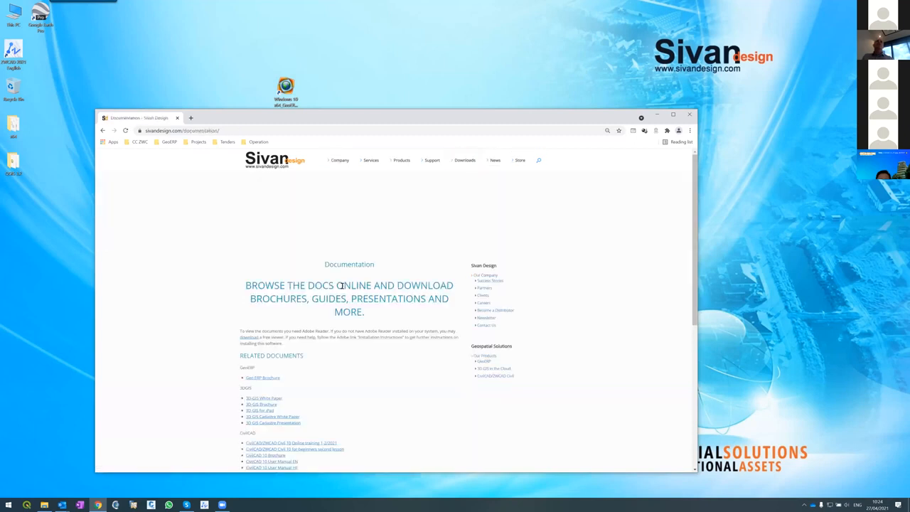
scroll(341, 284, "down", 5)
scroll(341, 280, "down", 2)
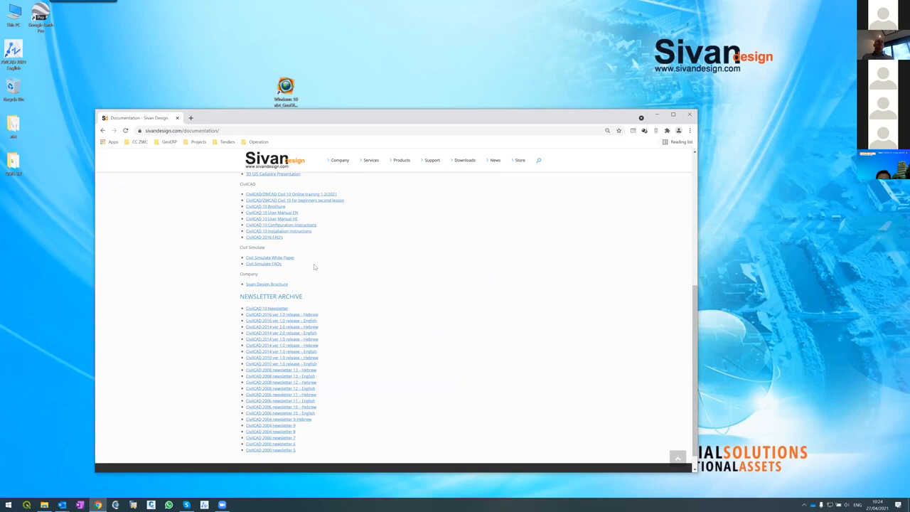
scroll(315, 269, "up", 2)
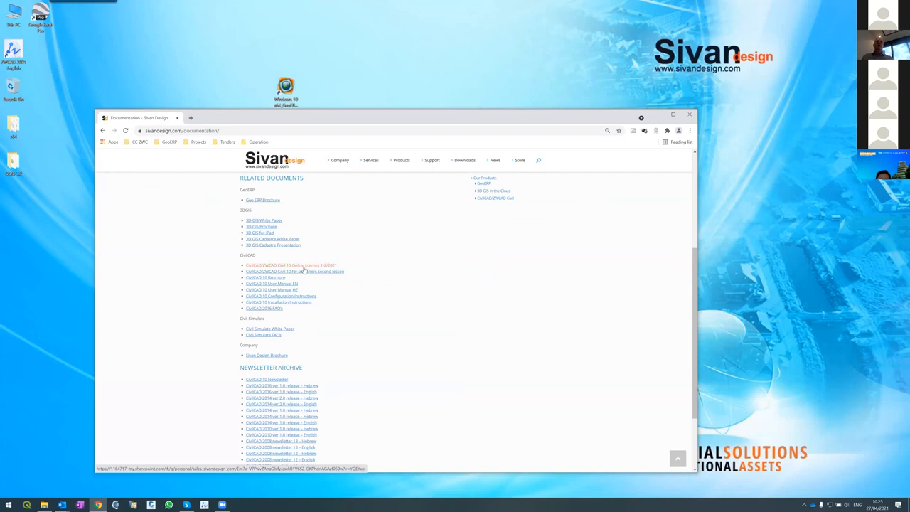
View the CivilCAD/ZWCAD Civil 10 Online training 1-2/2021 shared folder and its parent folder, and return to the documentation page
left_click(302, 266)
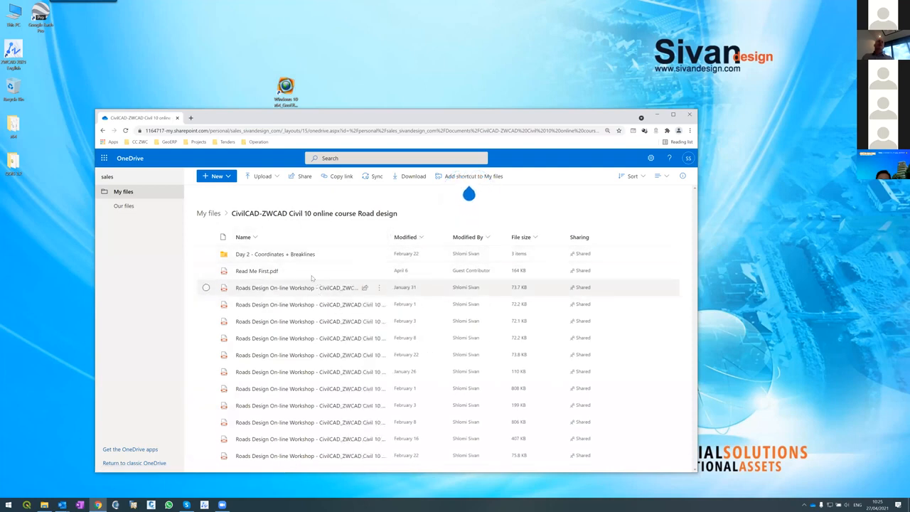
left_click(211, 214)
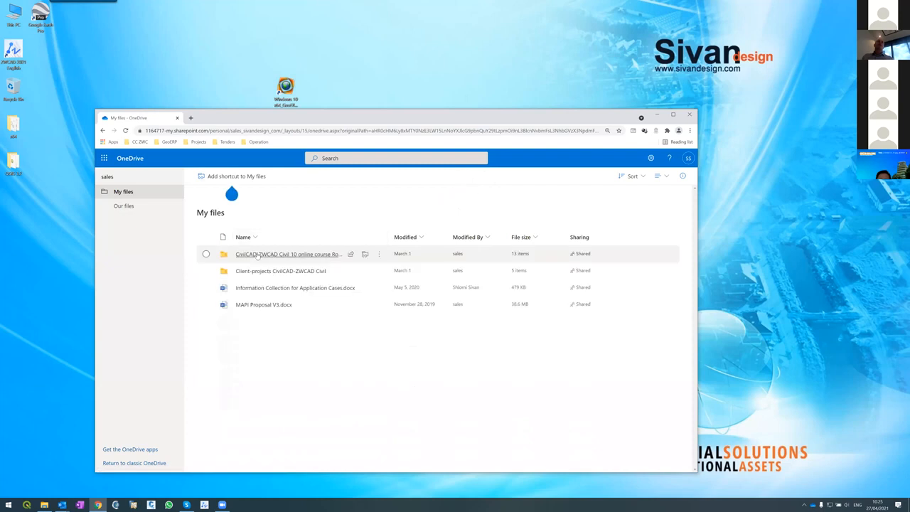
left_click(125, 191)
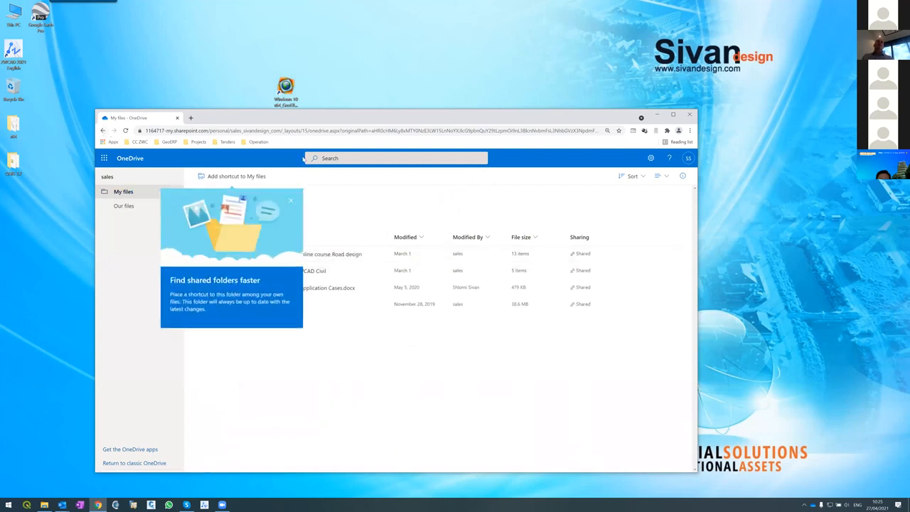
left_click(102, 130)
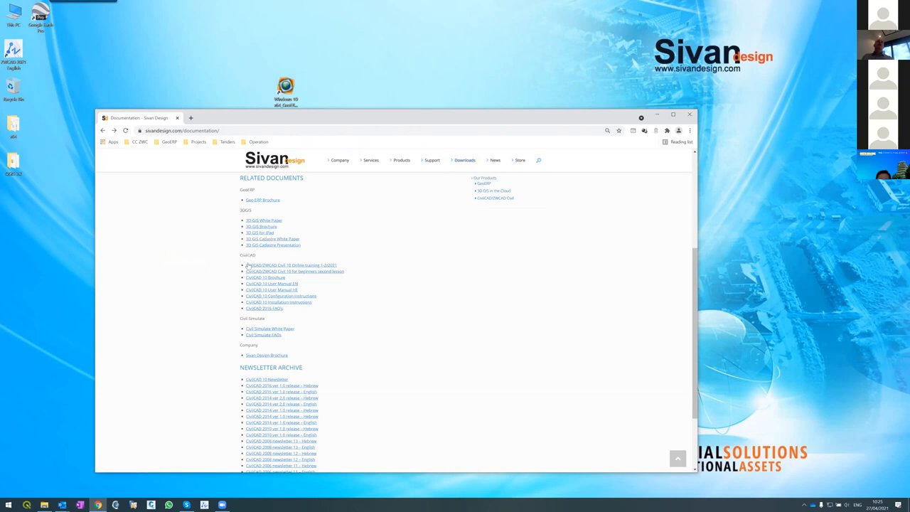
View the shared files for the CivilCAD/ZWCAD Civil 10 for beginners second lesson, return to the documentation page and minimize the browser
left_click(278, 275)
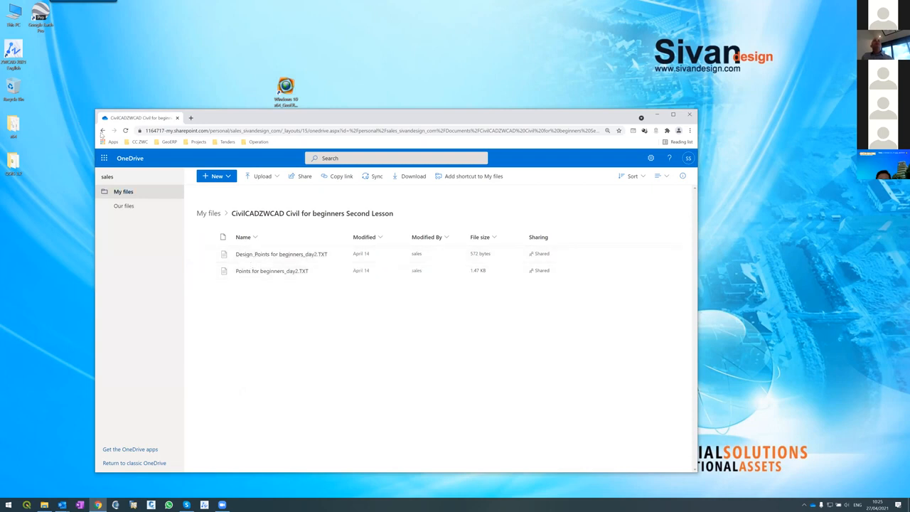
key("alt+Left")
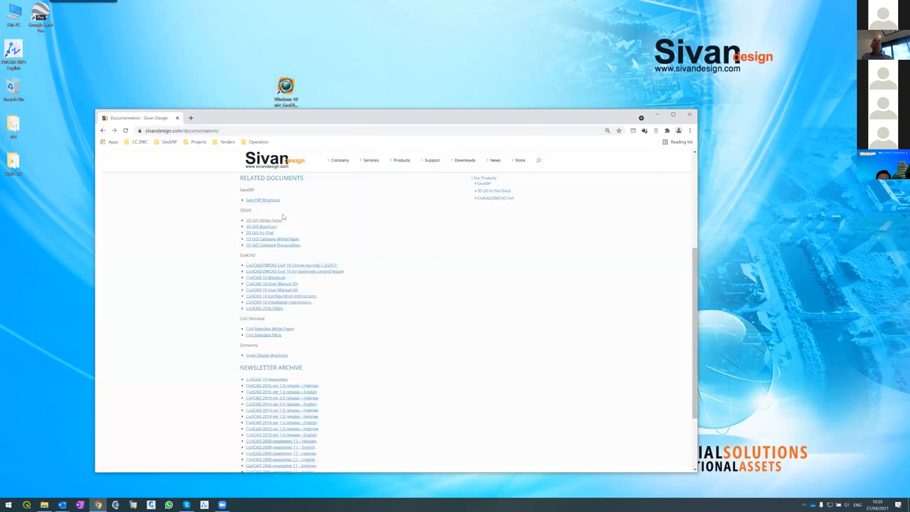
left_click(656, 114)
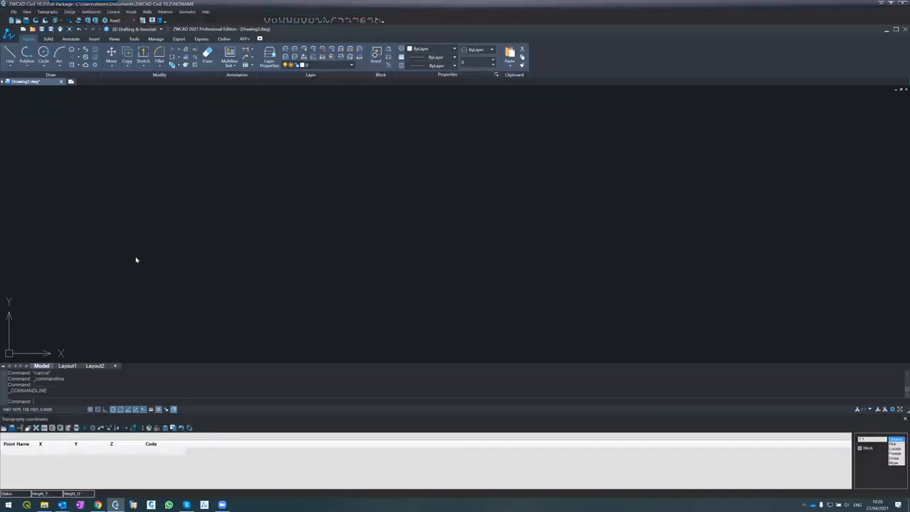
Close ZWCAD Civil without saving the changes to the NONAME project or to Drawing2.dwg
left_click(900, 3)
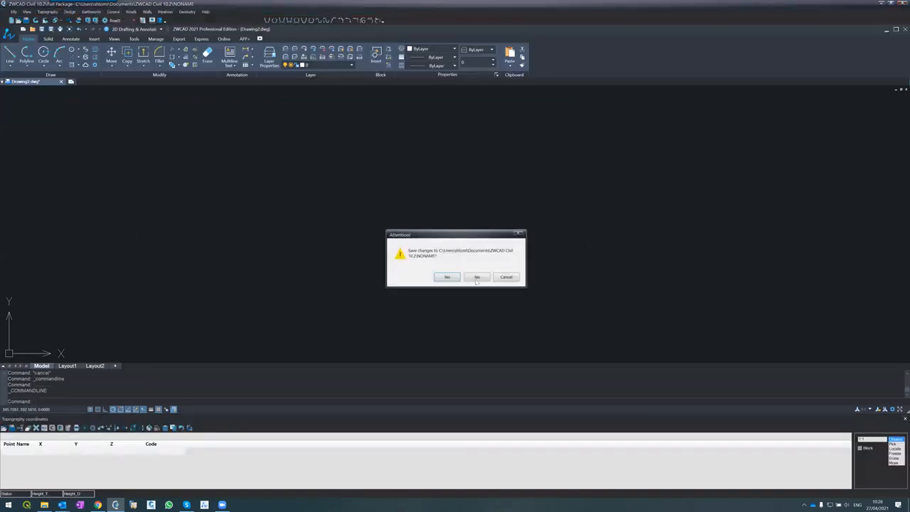
left_click(475, 279)
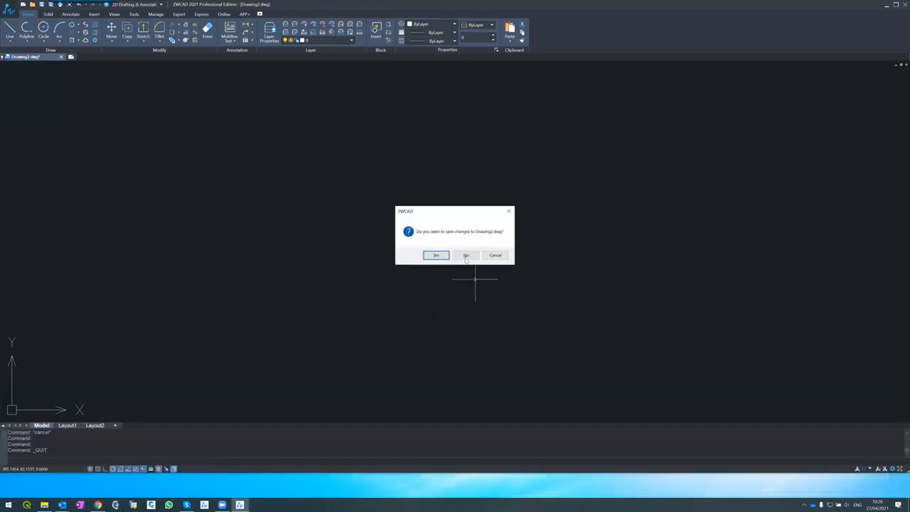
left_click(466, 256)
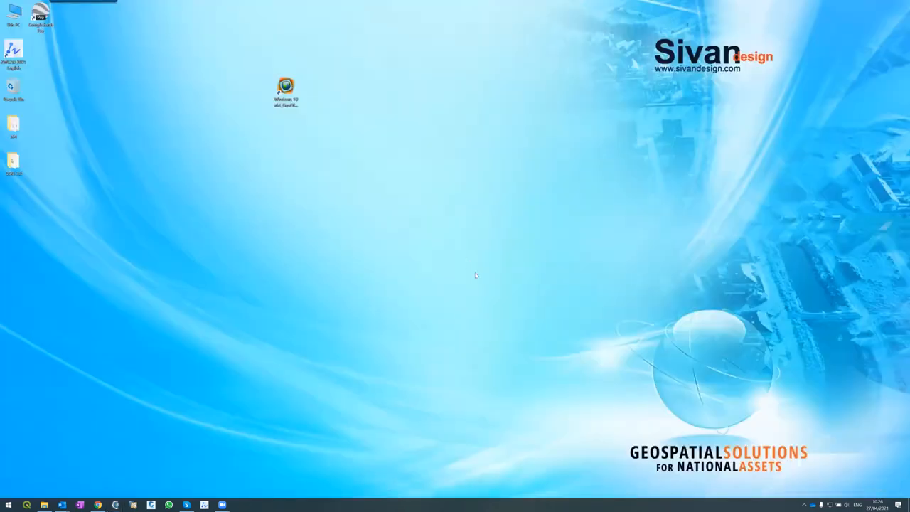
Open the Windows display settings and set the display resolution to 1920 × 1080
right_click(467, 260)
left_click(488, 327)
left_click(181, 382)
left_click(173, 400)
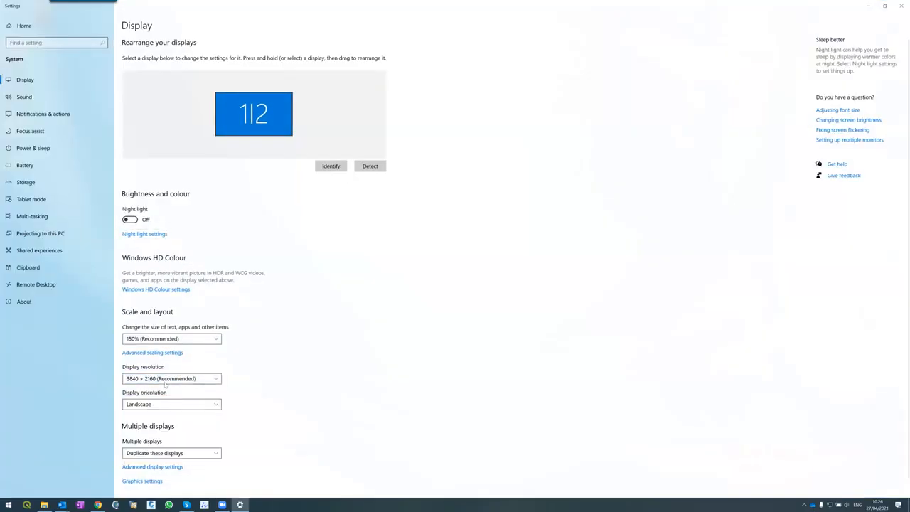
left_click(166, 383)
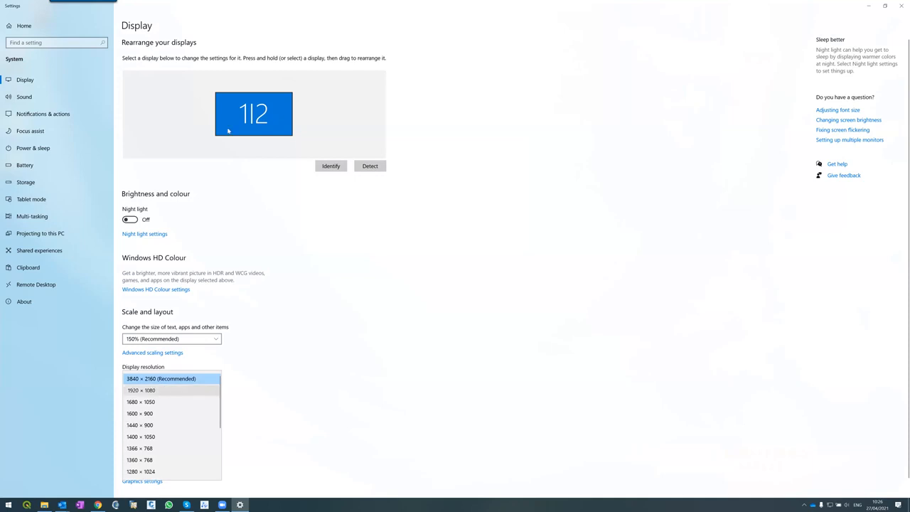
left_click(140, 390)
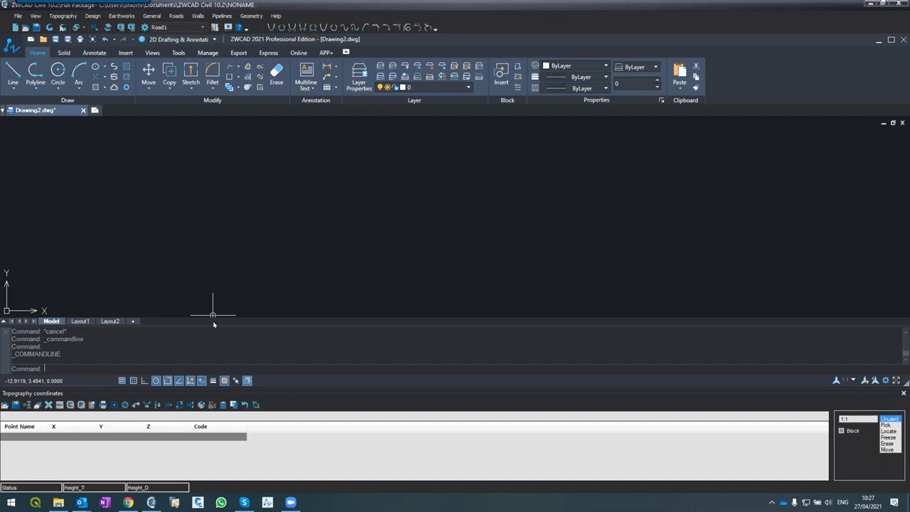
Reduce the height of the command-line area slightly to enlarge the drawing area
left_click_drag(214, 325, 215, 334)
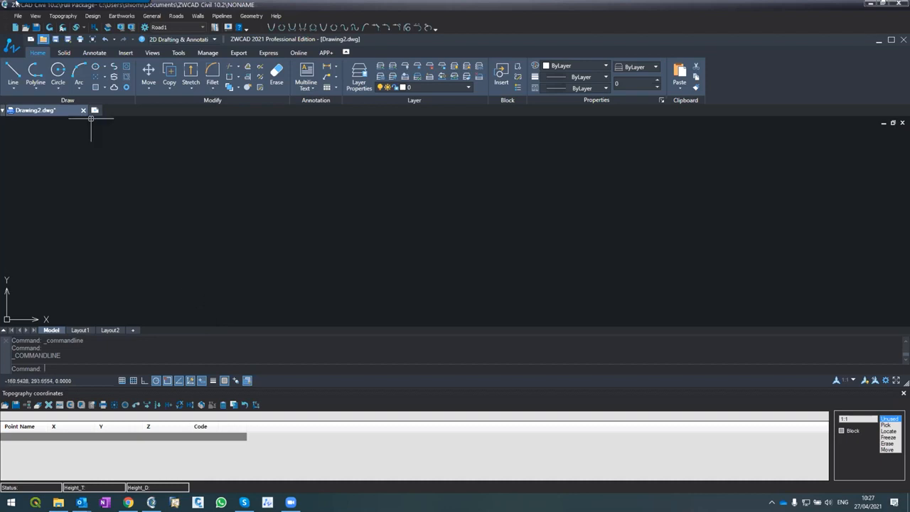
left_click(17, 16)
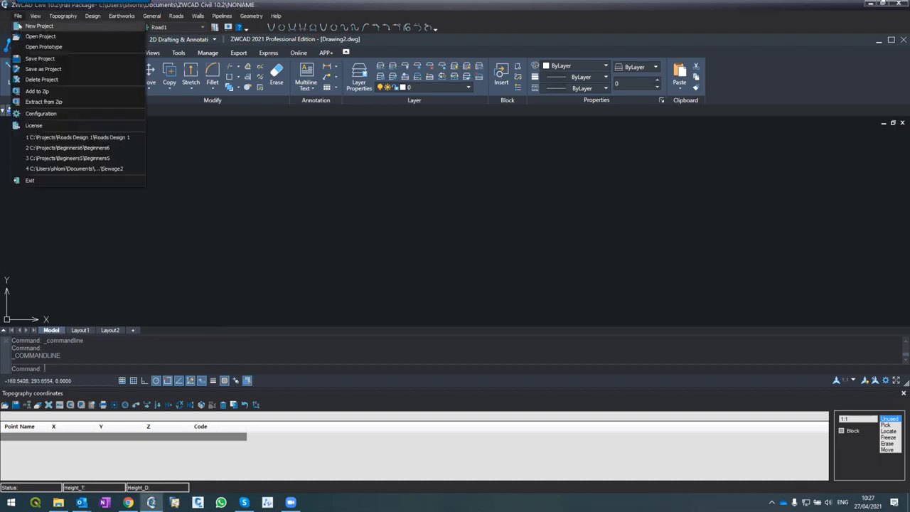
left_click(20, 26)
left_click(524, 283)
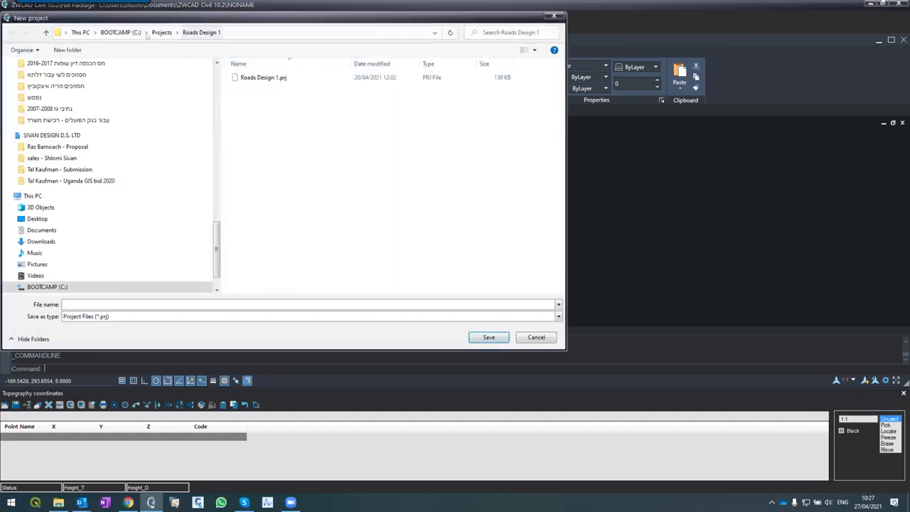
left_click(43, 229)
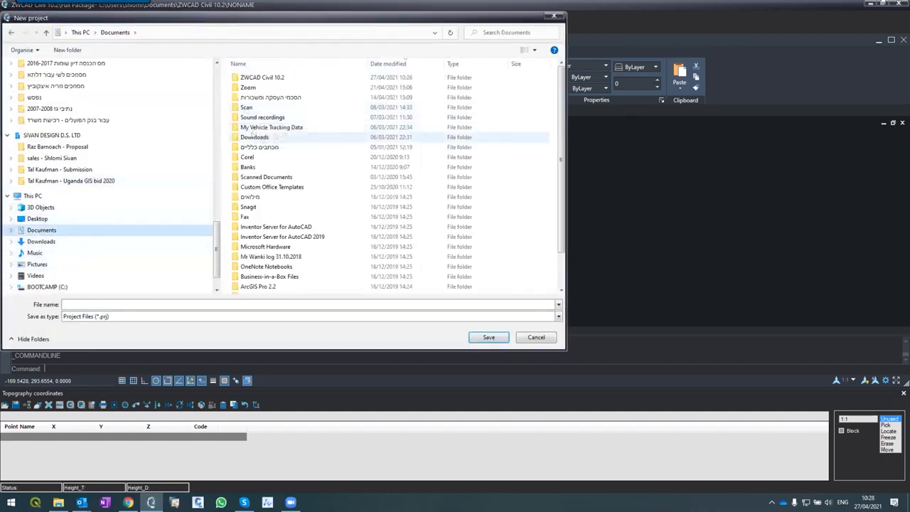
double_click(262, 77)
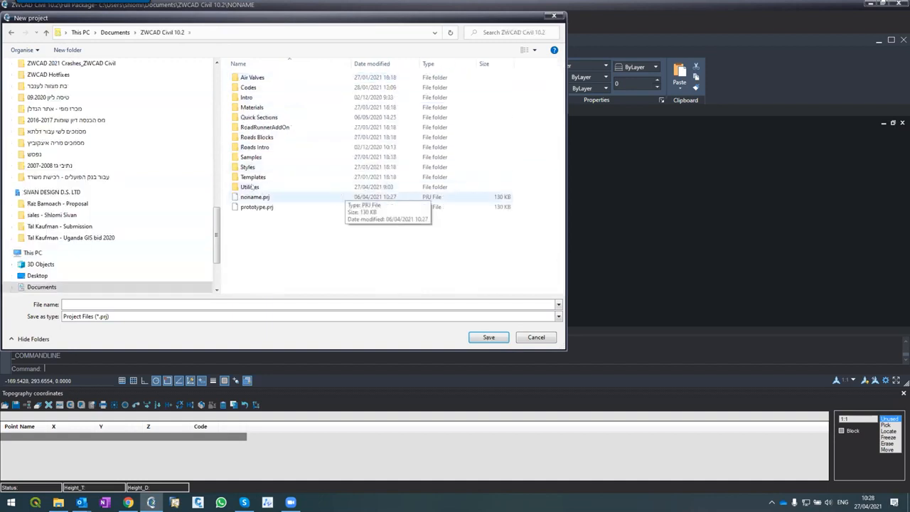
double_click(251, 157)
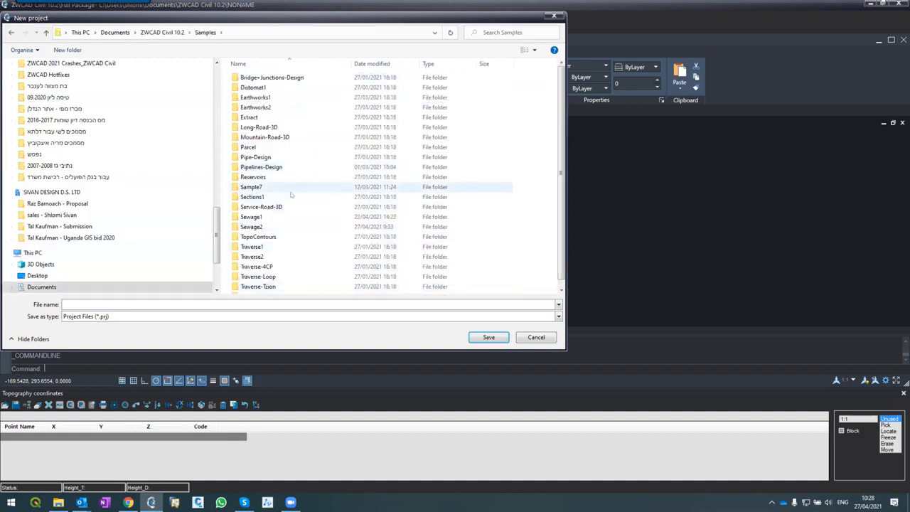
scroll(291, 195, "down", 1)
scroll(298, 191, "up", 1)
double_click(251, 187)
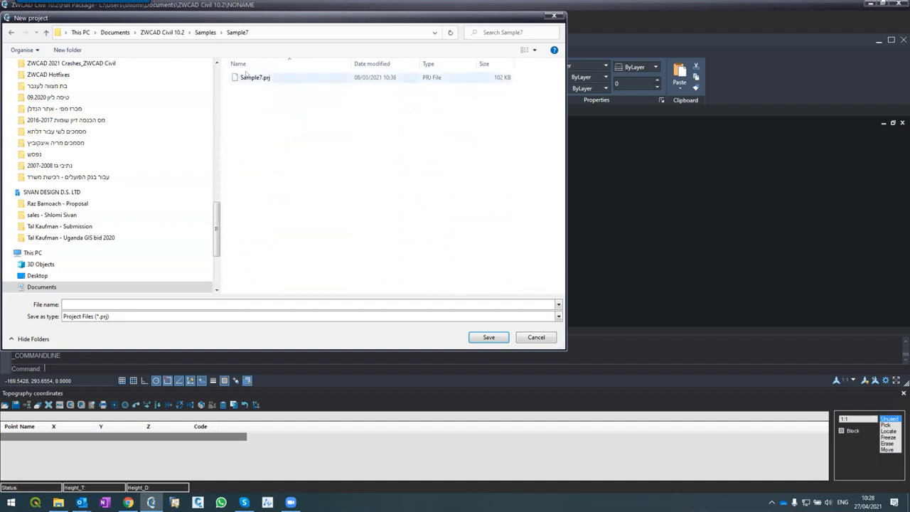
left_click(534, 337)
Start a new project without saving NONAME, and create and open a folder named Roads Design 2 in C:\Projects
left_click(18, 15)
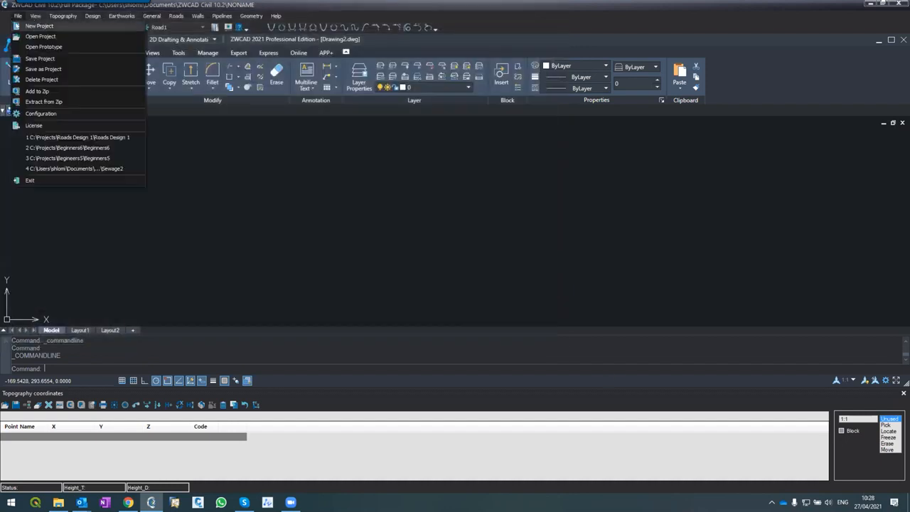
left_click(39, 25)
left_click(522, 283)
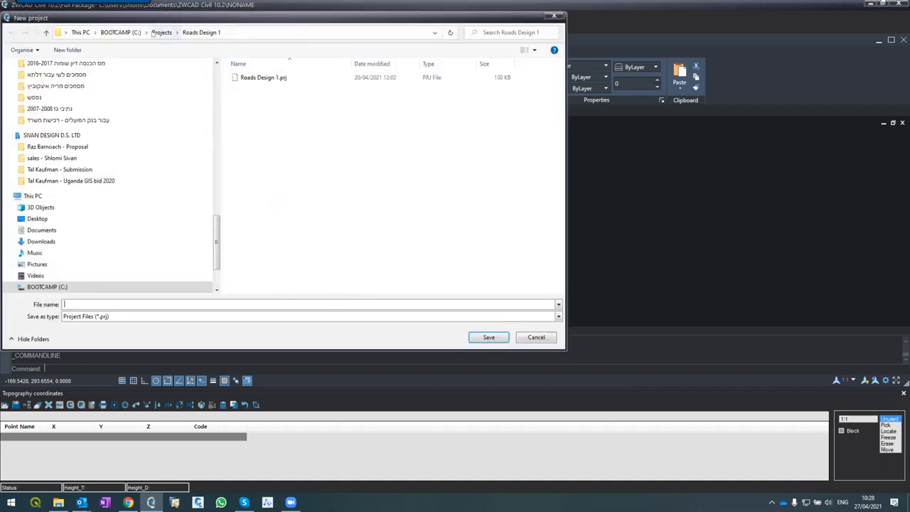
left_click(160, 31)
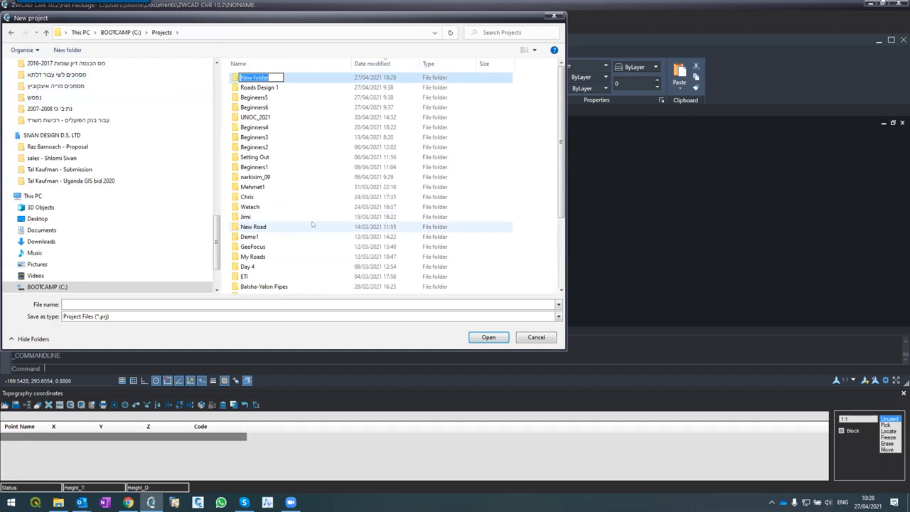
type("Roads Design 2")
key("Return")
key("Return")
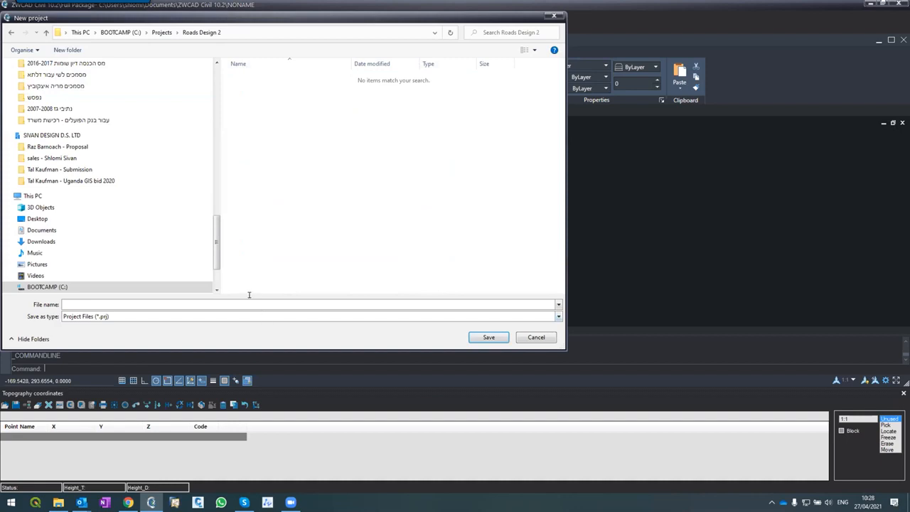
Save the new project as Roads Design 2 and discard the changes to Drawing2.dwg
type("Roads Design 2")
key("Return")
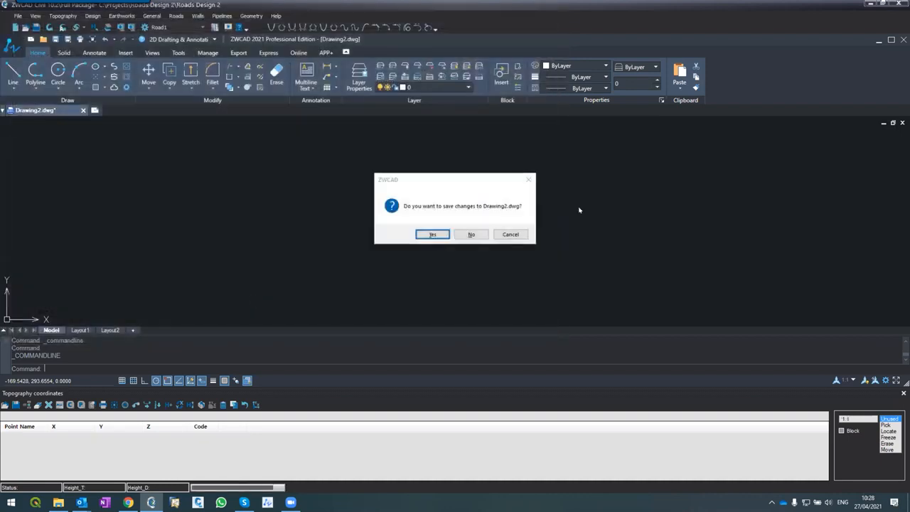
left_click(471, 233)
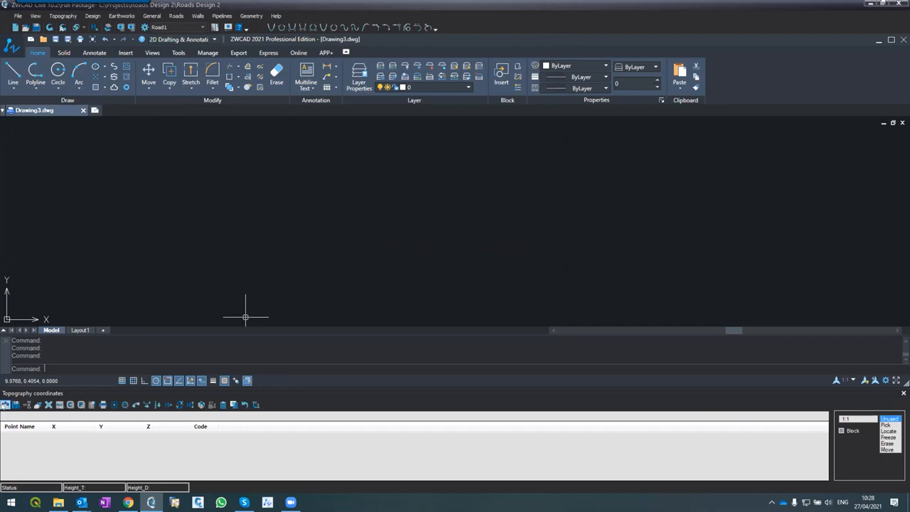
Start loading topography coordinates from a text file and browse to Documents\ZWCAD Civil 10.2\Samples\Sample7
left_click(5, 405)
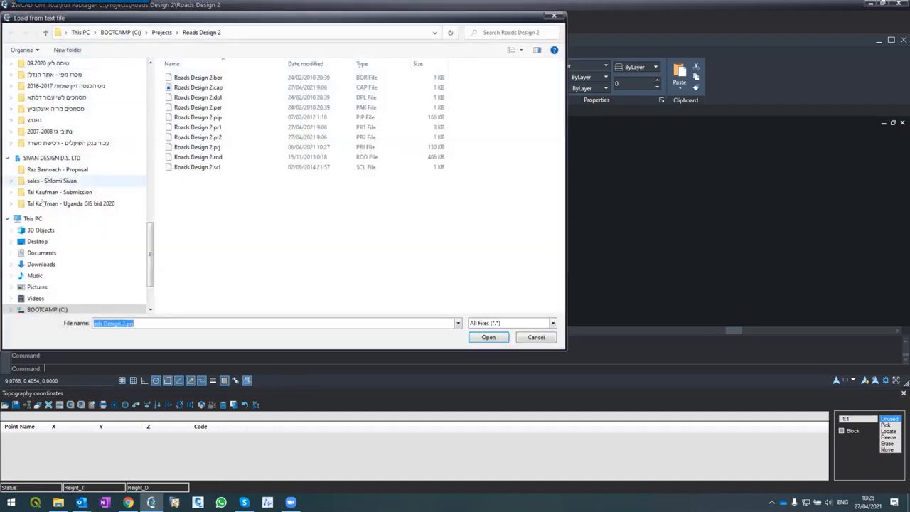
left_click(35, 254)
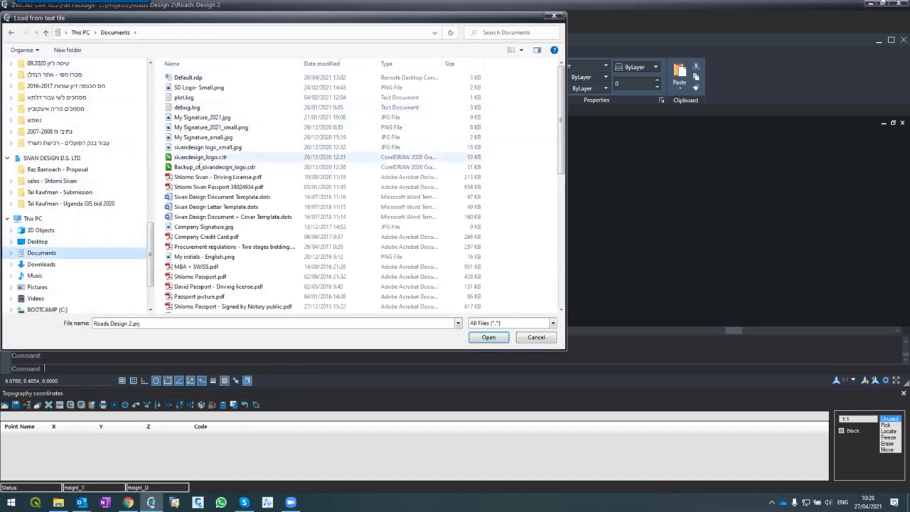
scroll(213, 171, "down", 5)
scroll(186, 178, "up", 3)
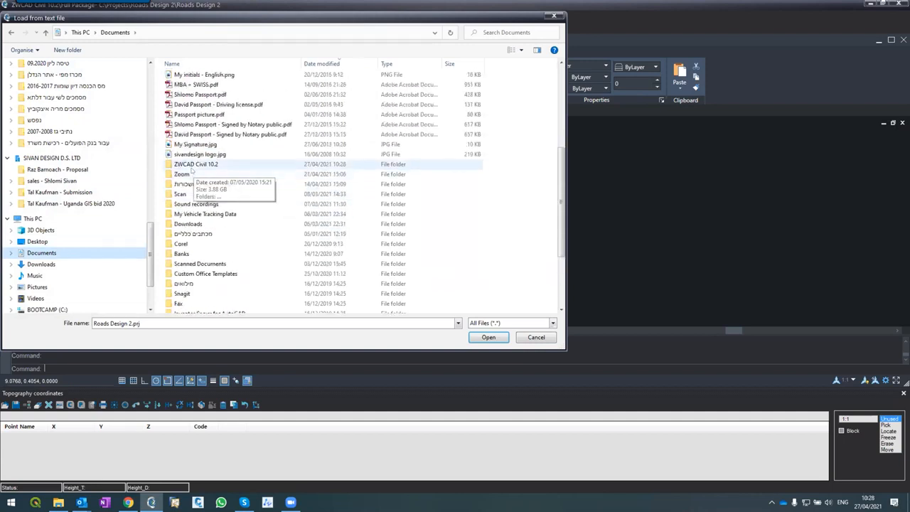
double_click(196, 165)
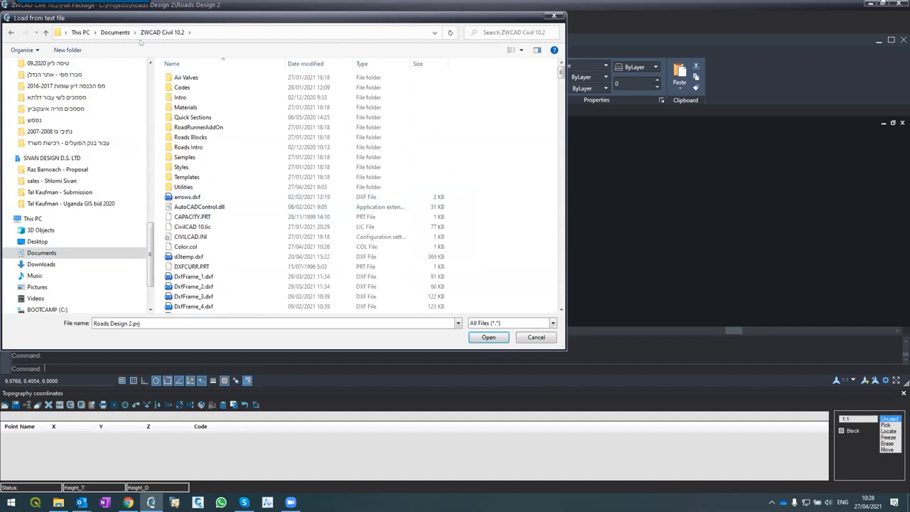
double_click(184, 157)
scroll(185, 149, "down", 1)
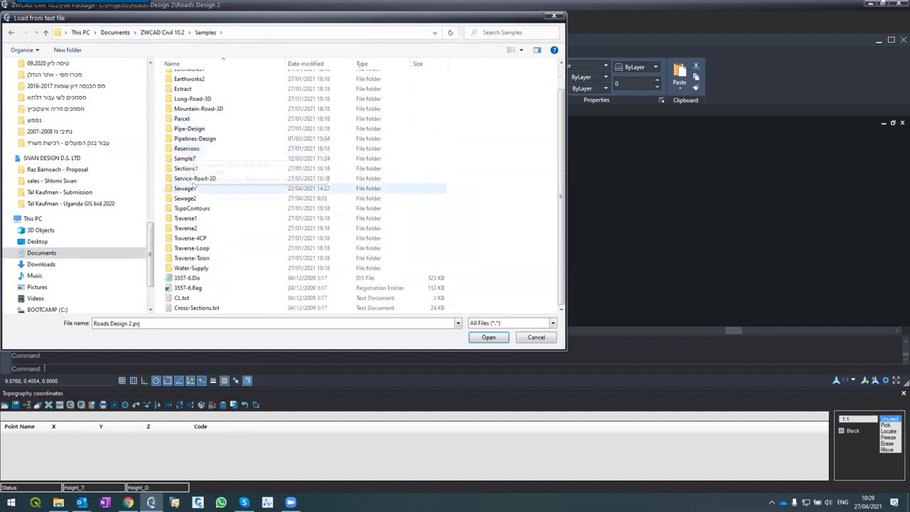
left_click(192, 158)
double_click(192, 159)
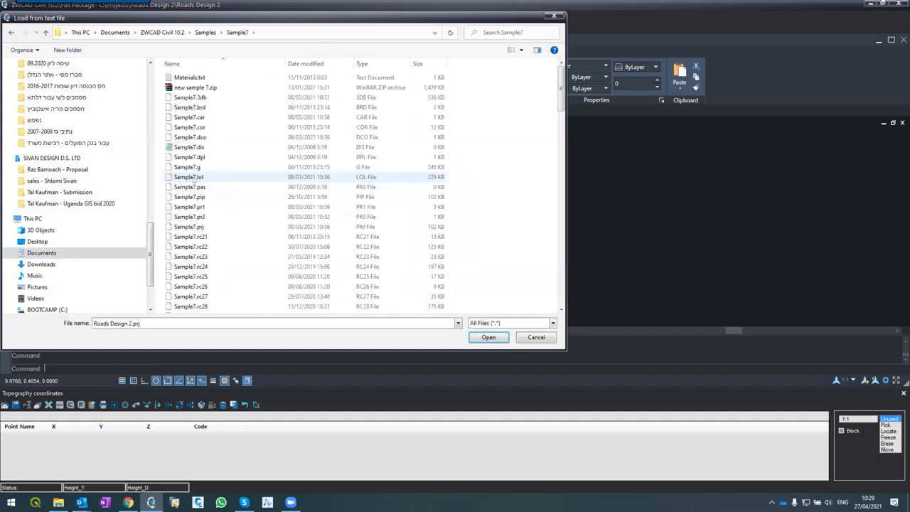
Load the coordinate file sample7.tco and refresh the drawing to plot the survey points
scroll(193, 179, "down", 20)
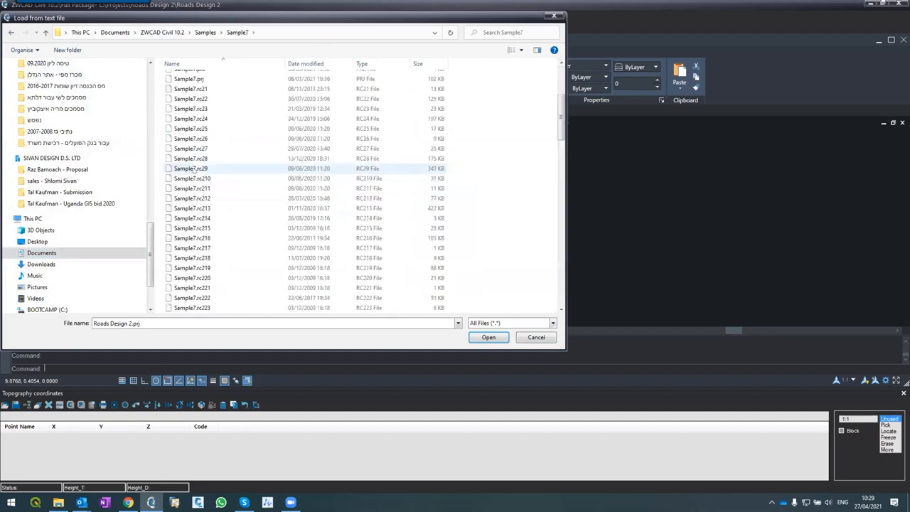
left_click(118, 320)
type("sample7.tco")
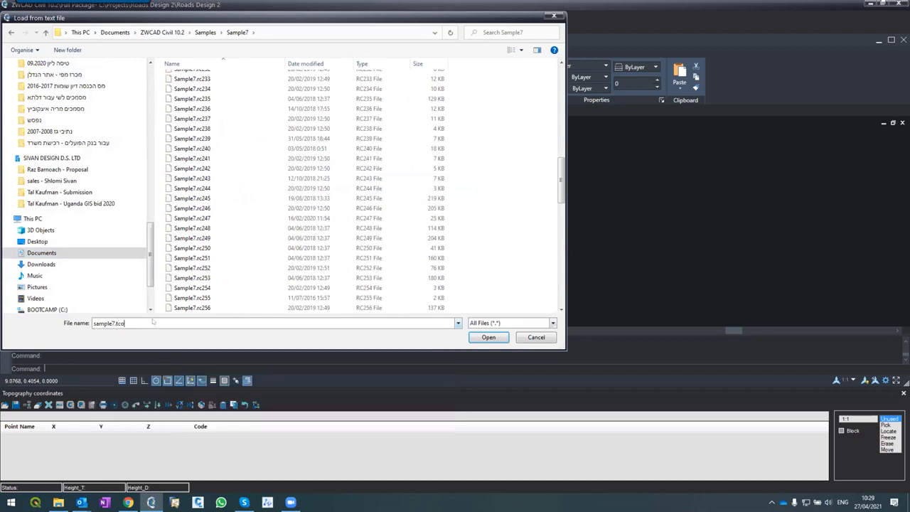
key("Return")
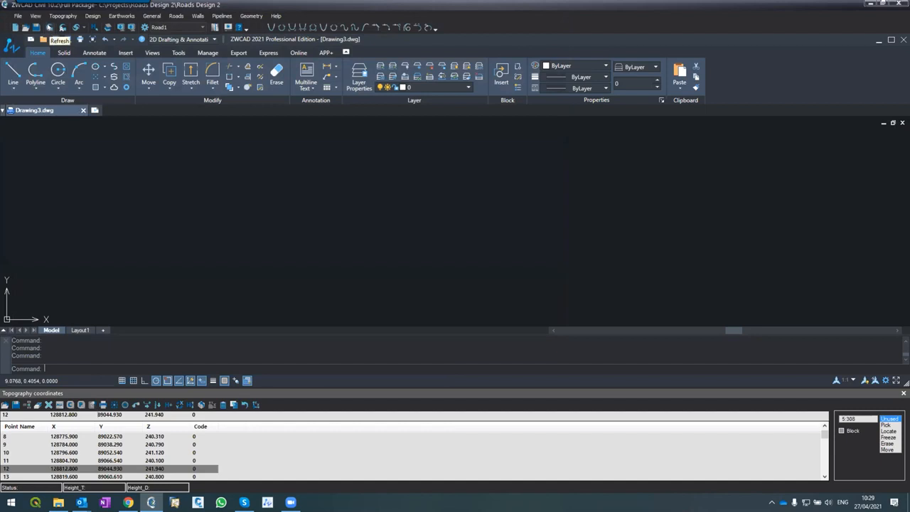
left_click(49, 28)
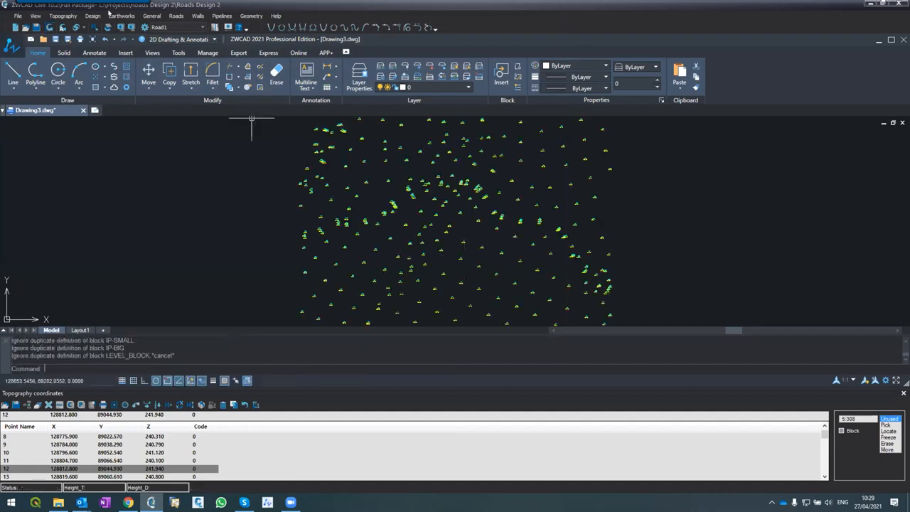
Generate topography contours with an interval of 0.5, and close the contour and coordinate settings
left_click(59, 15)
left_click(68, 37)
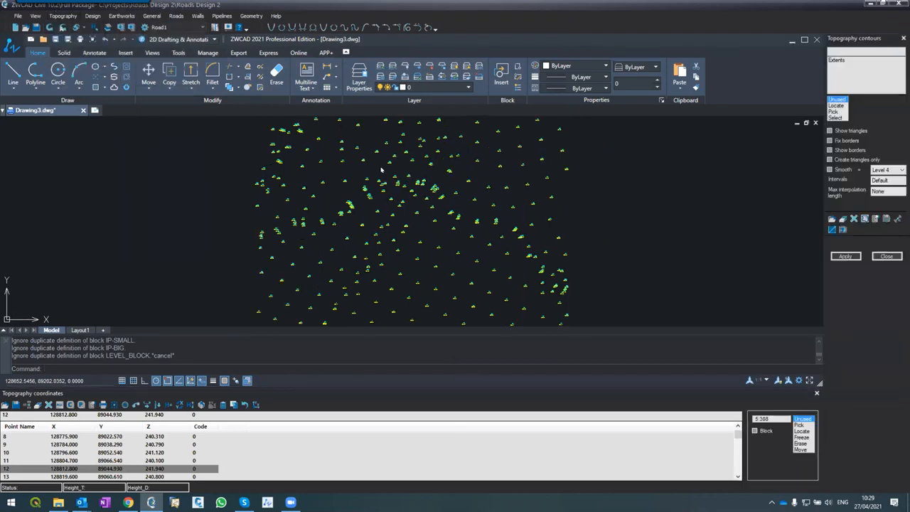
double_click(879, 180)
type("0.5")
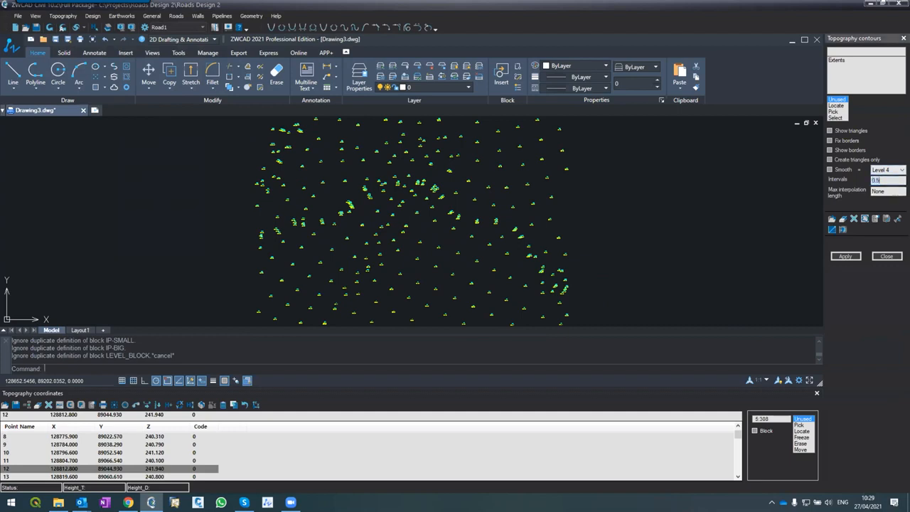
left_click(846, 256)
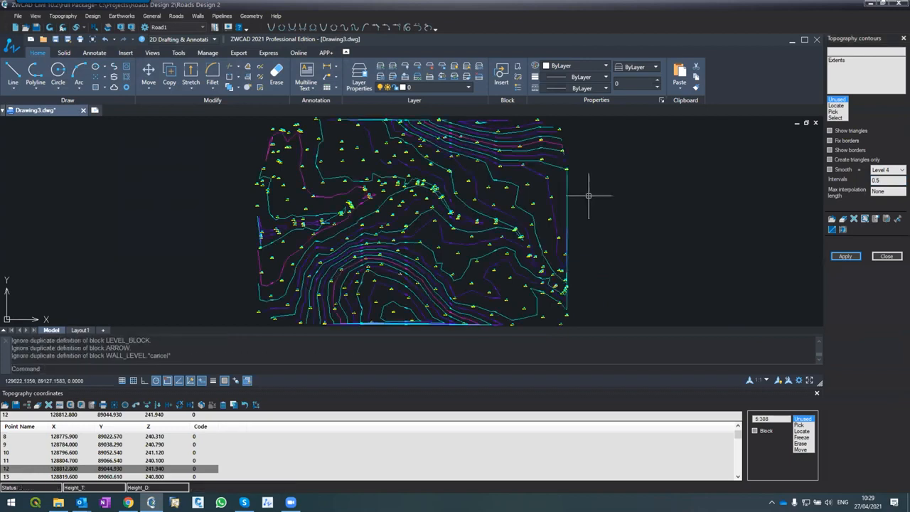
left_click(887, 256)
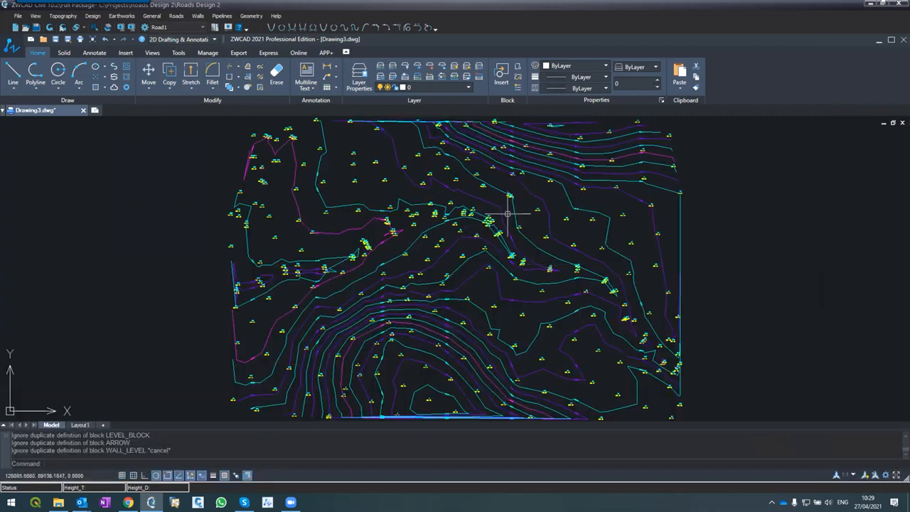
Inspect the contour lines and their elevation labels against the survey point heights around point 198
scroll(498, 174, "up", 5)
scroll(508, 172, "down", 2)
scroll(533, 179, "up", 3)
scroll(533, 173, "down", 5)
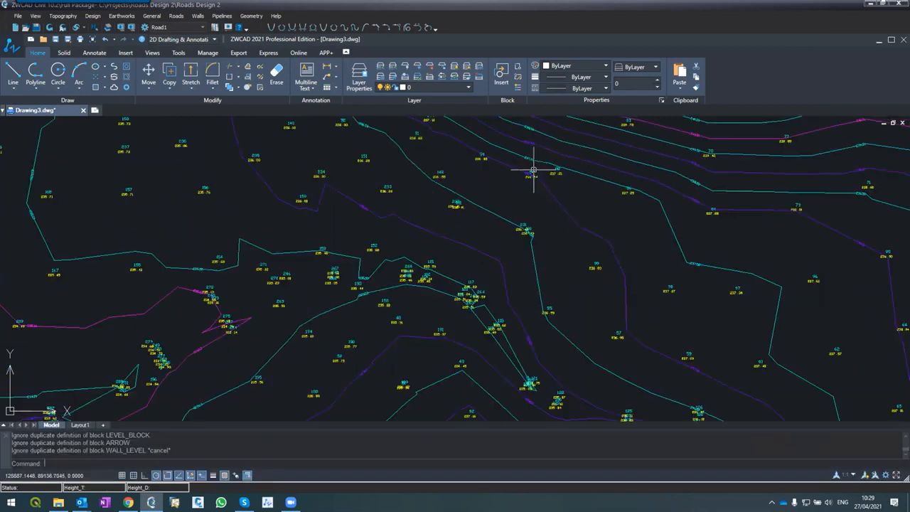
scroll(530, 176, "down", 3)
scroll(430, 238, "up", 4)
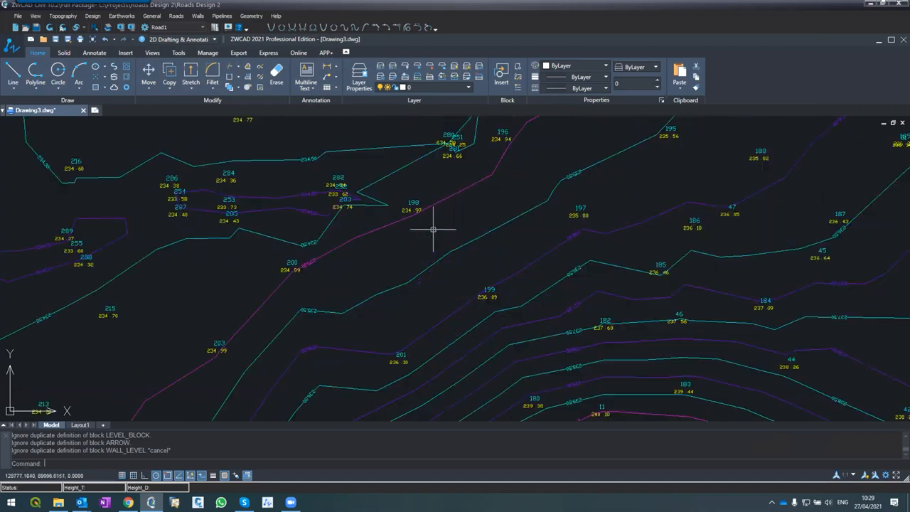
scroll(443, 203, "up", 2)
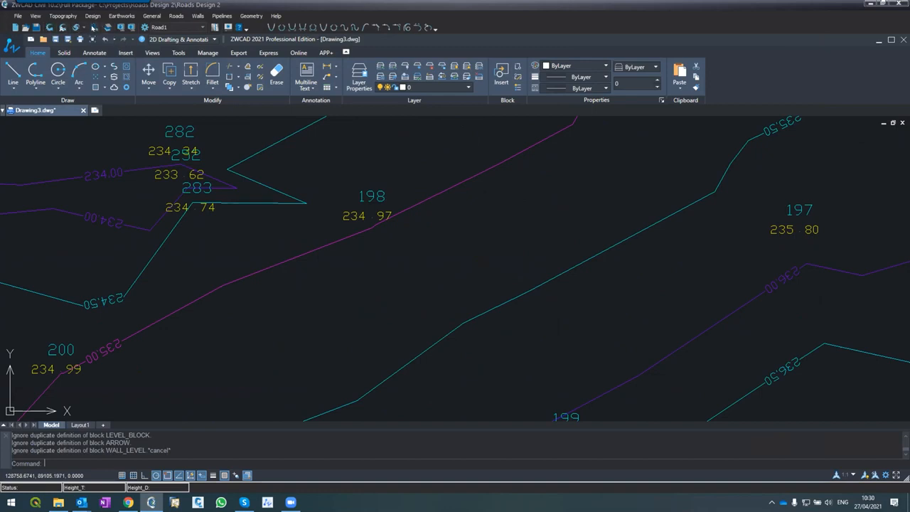
Check the terrain height at several spots on both sides of the 235.00 contour around points 198 and 200
left_click(94, 28)
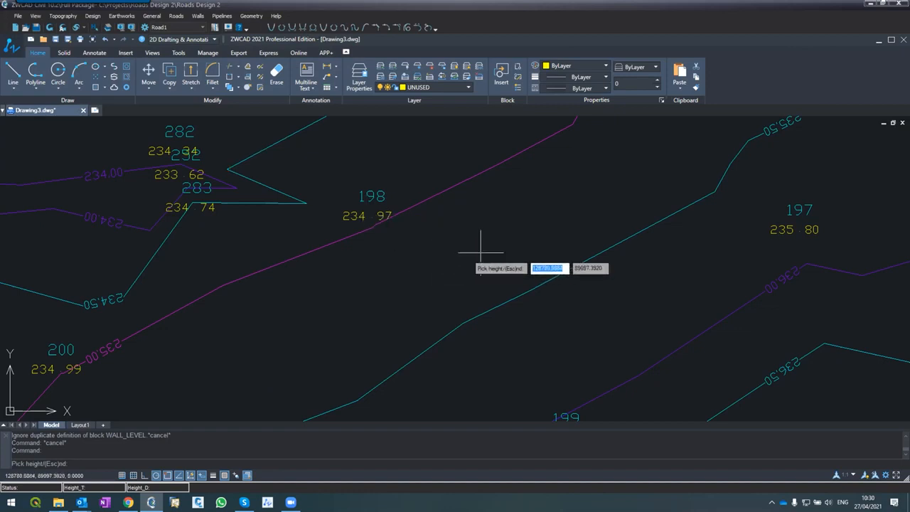
left_click(512, 218)
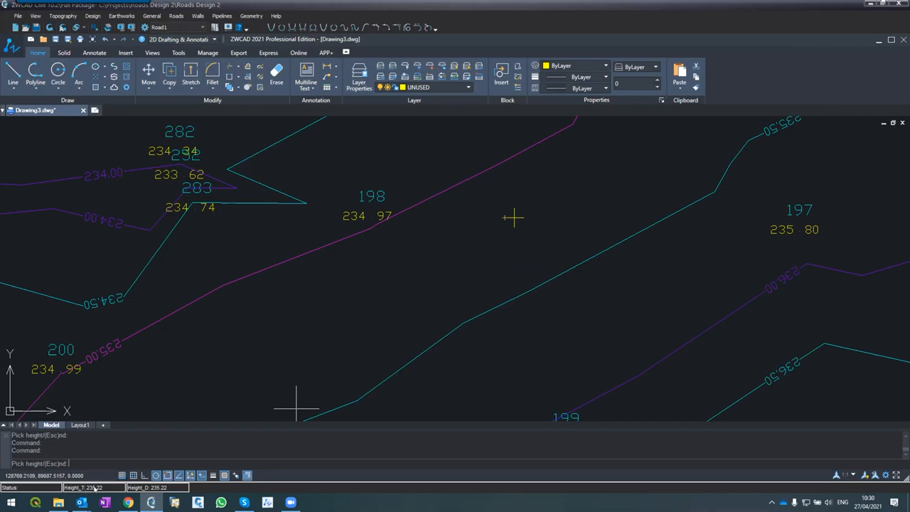
left_click(514, 217)
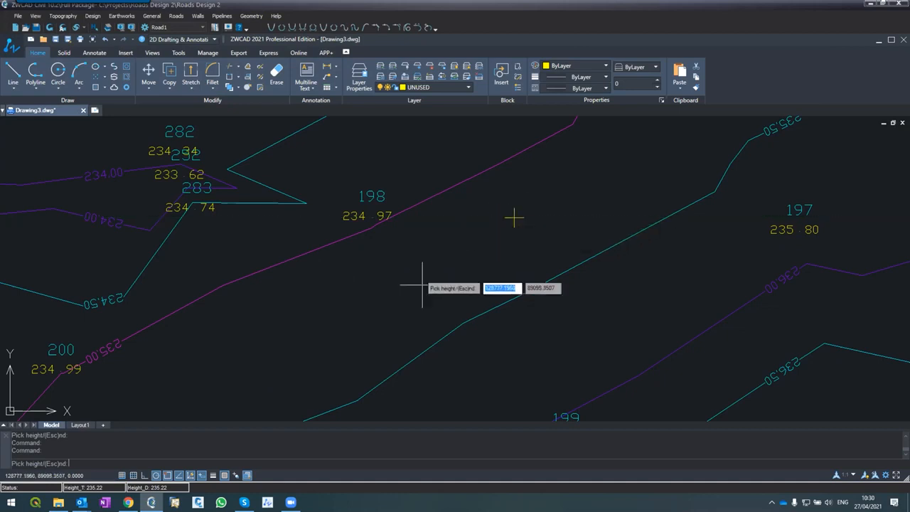
left_click(483, 338)
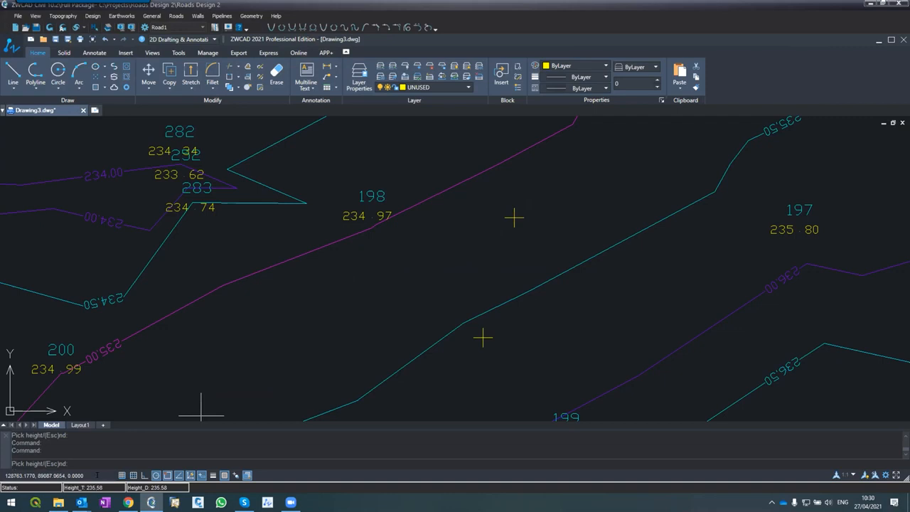
left_click(138, 364)
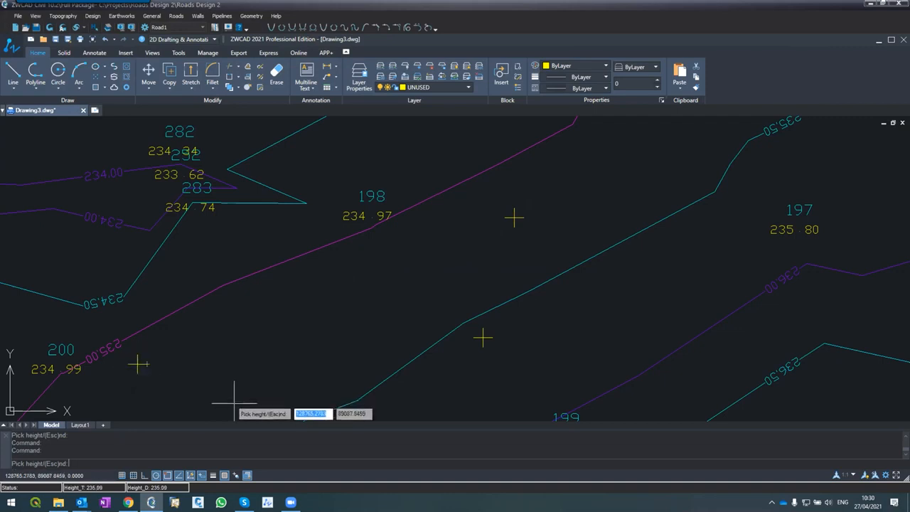
left_click(199, 253)
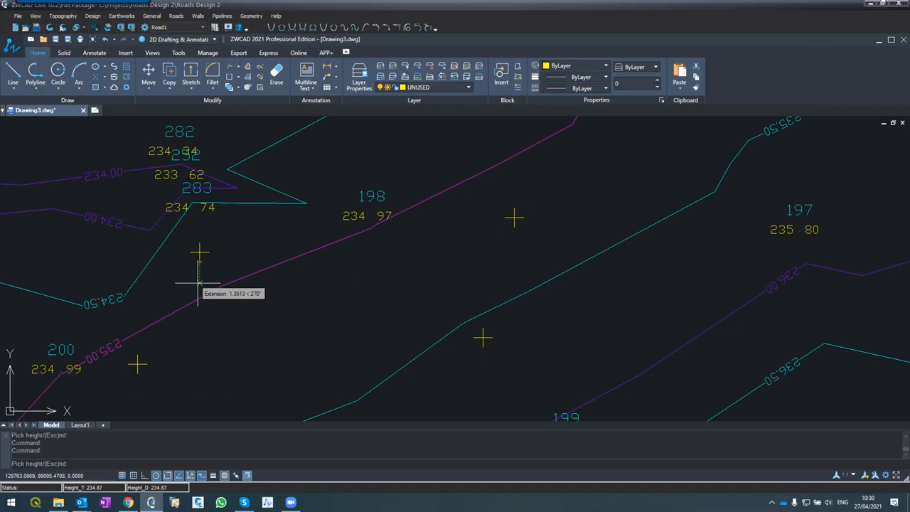
left_click(180, 278)
left_click(114, 254)
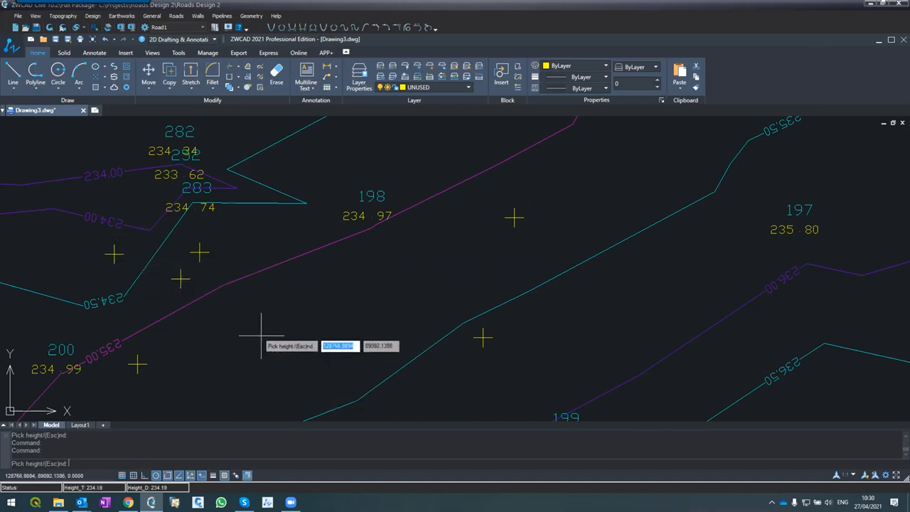
key("Escape")
key("Escape")
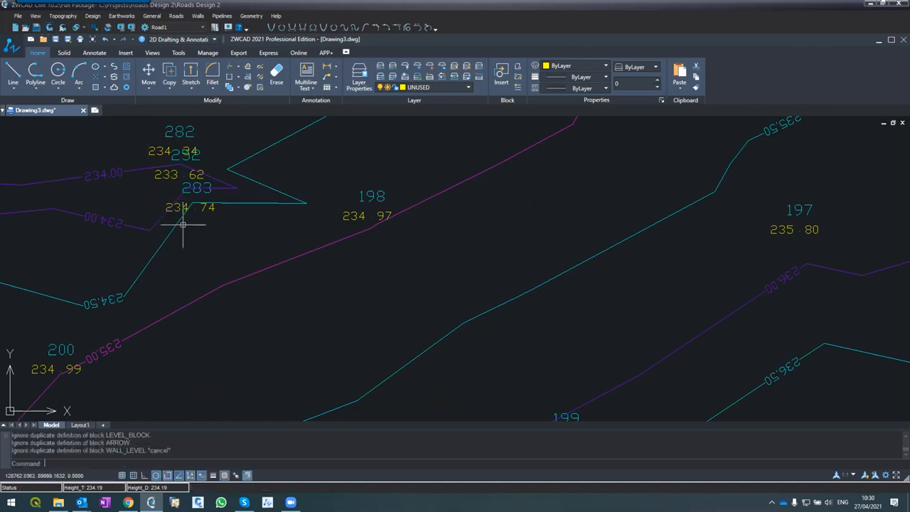
Open the topography coordinates and pick a new point on the terrain between survey points 198 and 197
left_click(62, 16)
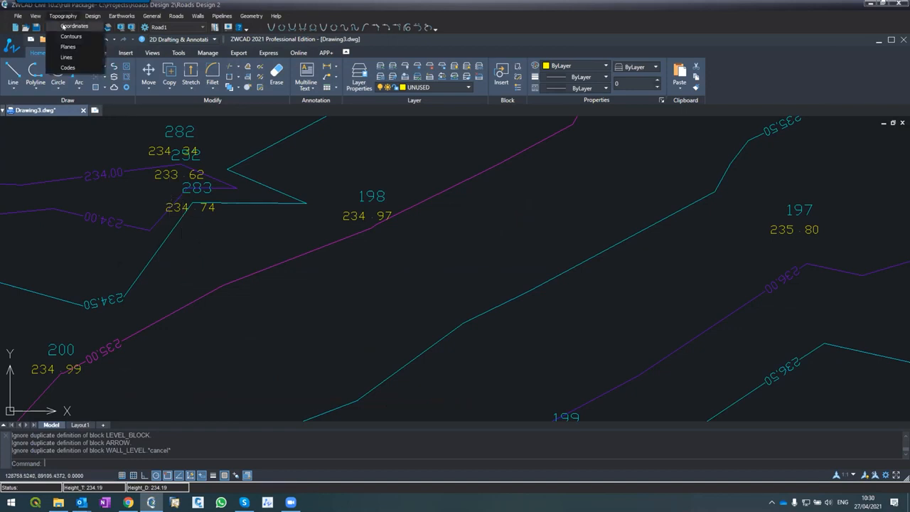
left_click(64, 27)
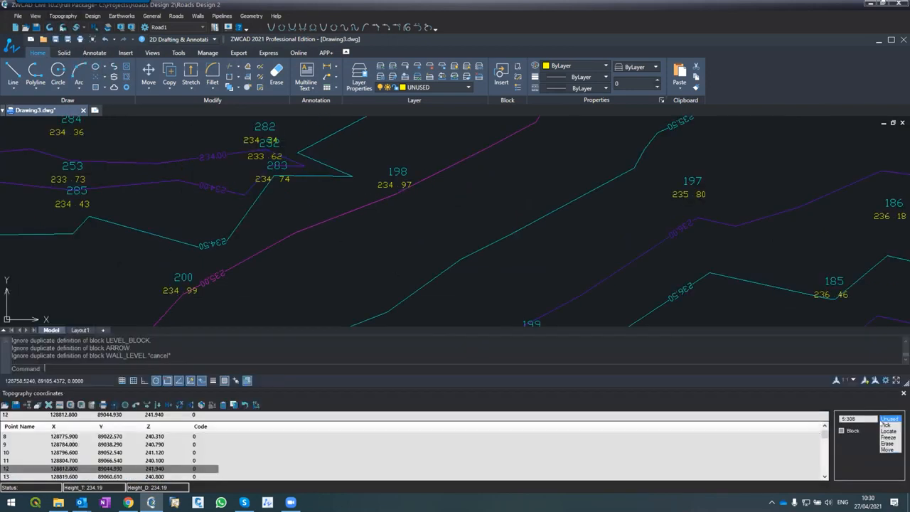
left_click(886, 425)
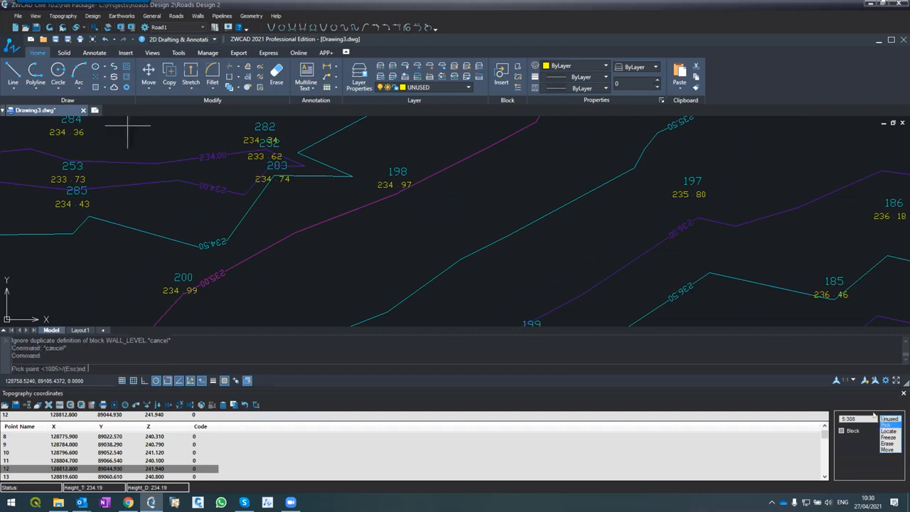
left_click(504, 185)
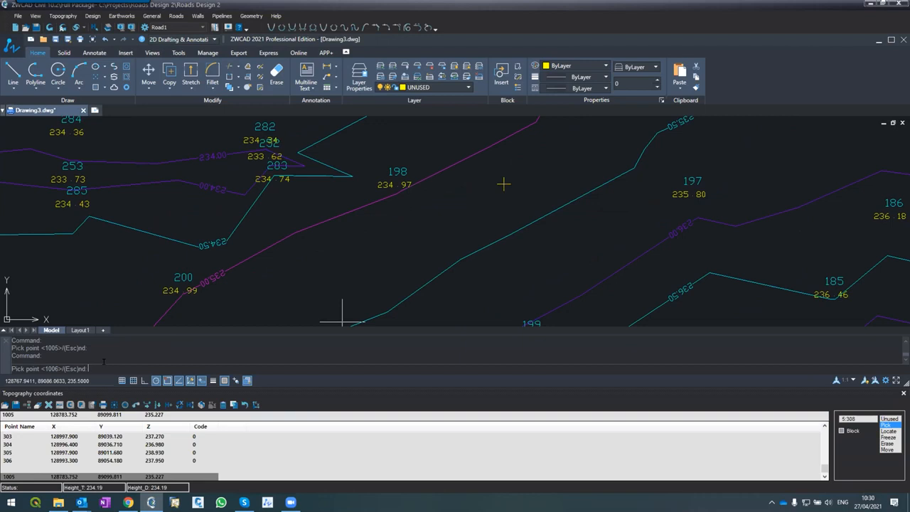
Add a picked point named 10000 between points 200 and 199, and refresh the drawing to plot the added points
type("10000")
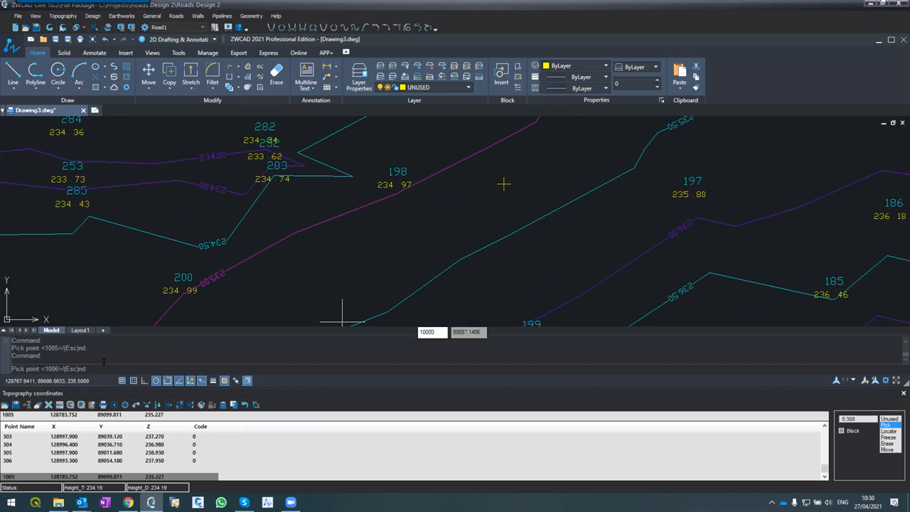
key("Return")
left_click(325, 275)
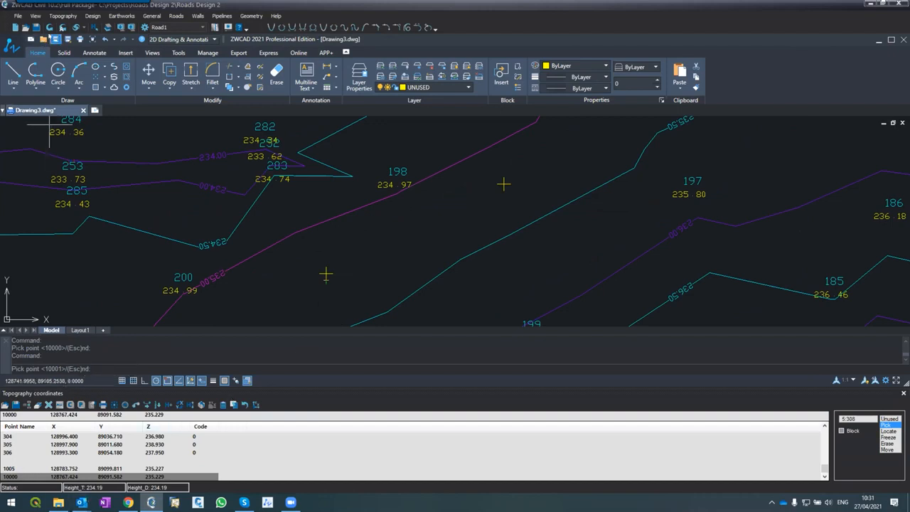
key("Escape")
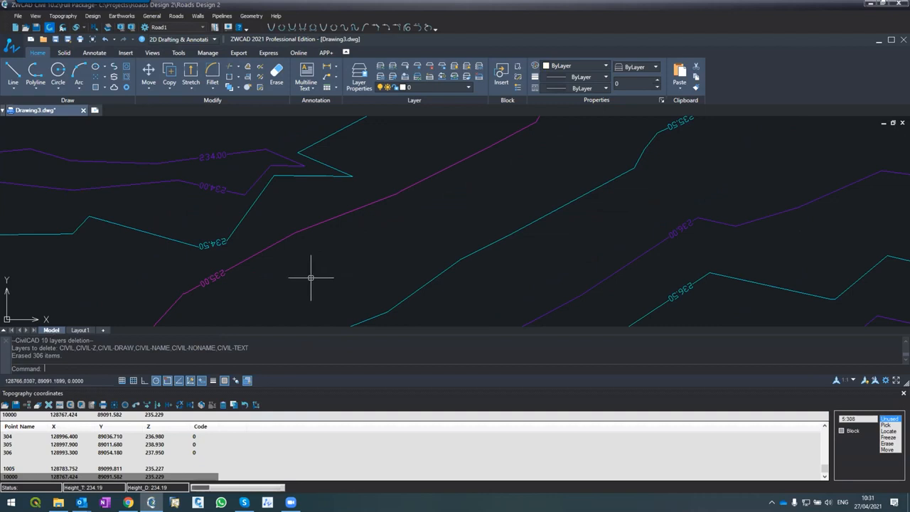
key("Escape")
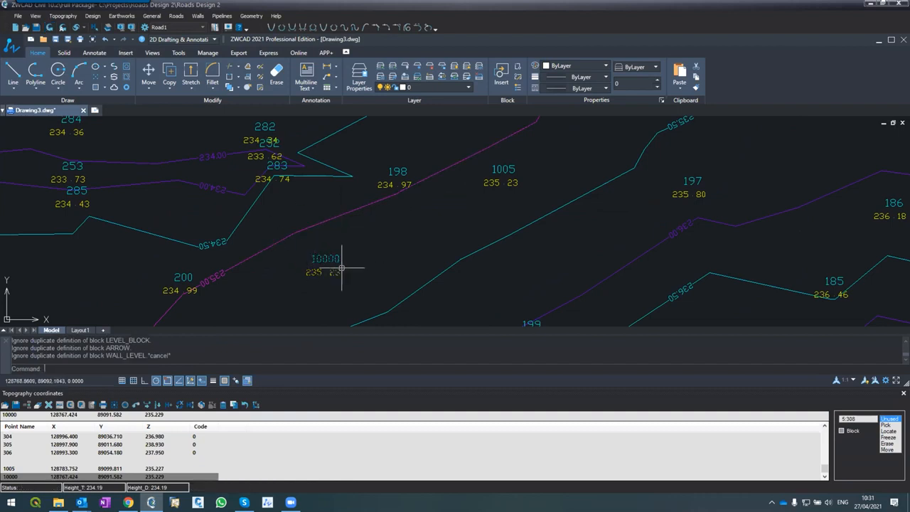
left_click(903, 394)
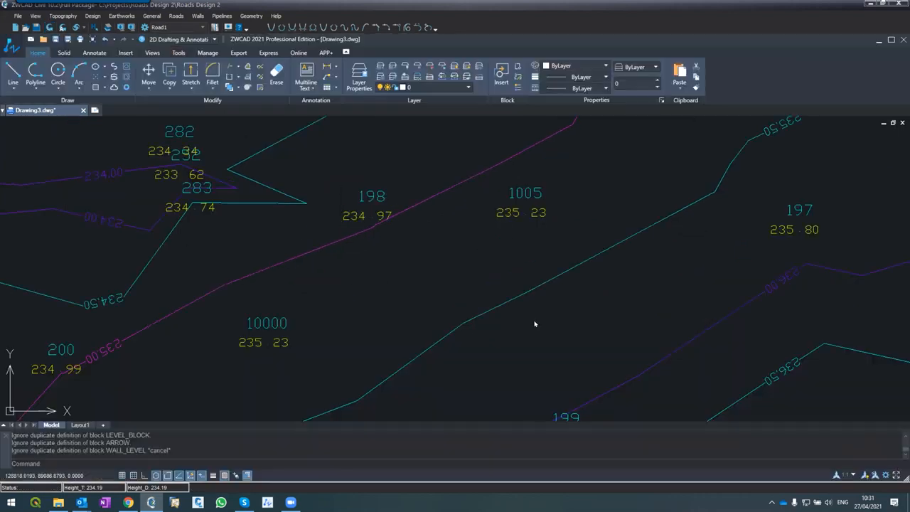
Return to the full drawing extents and create a new layer named CL
type("z")
key("Return")
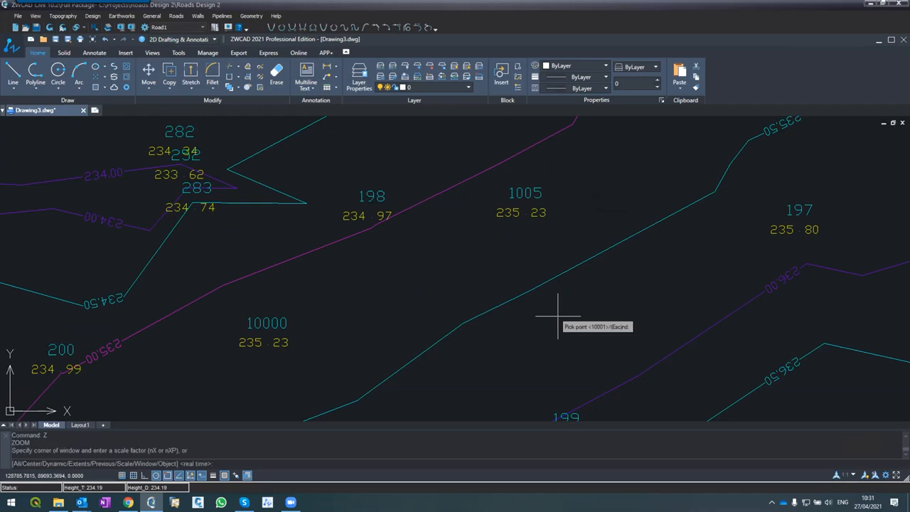
type("e")
key("Return")
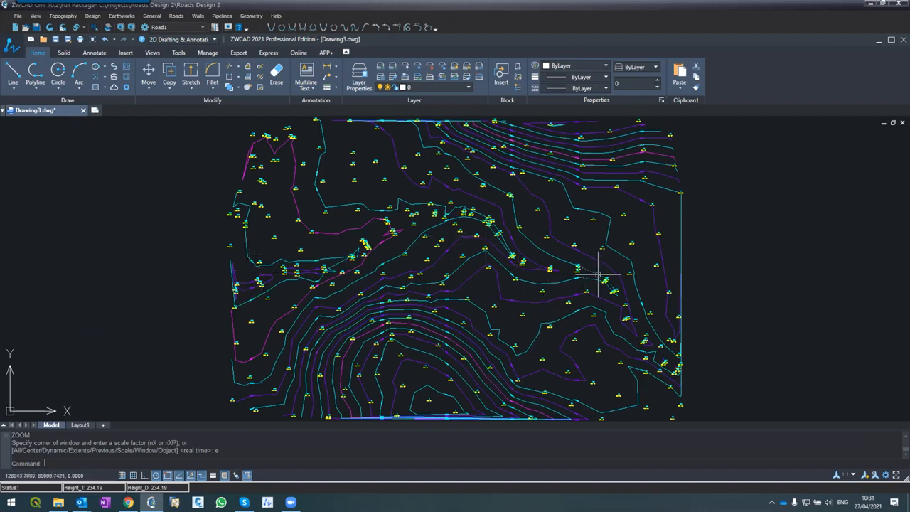
scroll(252, 270, "up", 1)
scroll(252, 270, "down", 1)
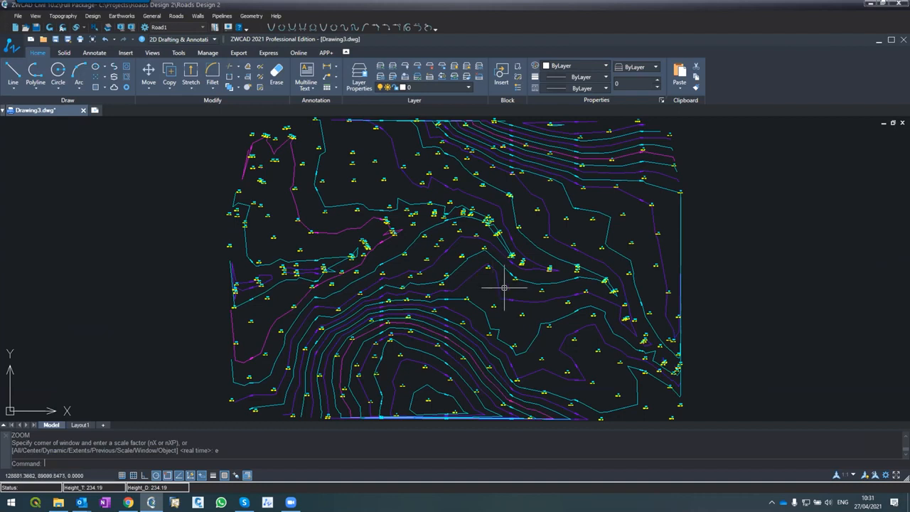
type("LA")
key("Return")
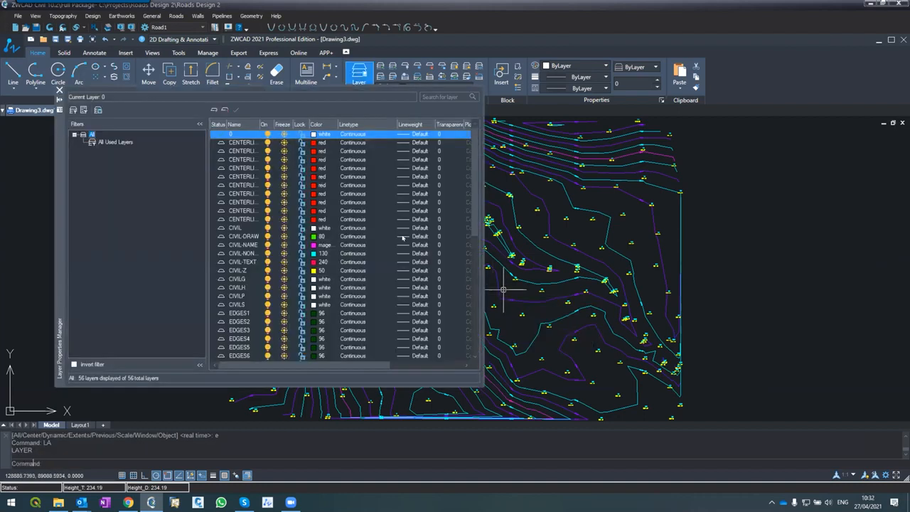
left_click(214, 110)
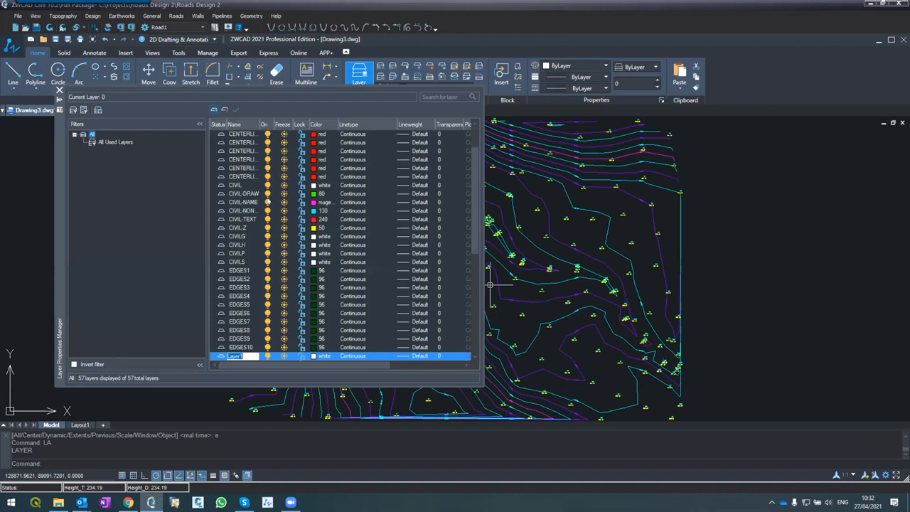
type("CL")
key("Return")
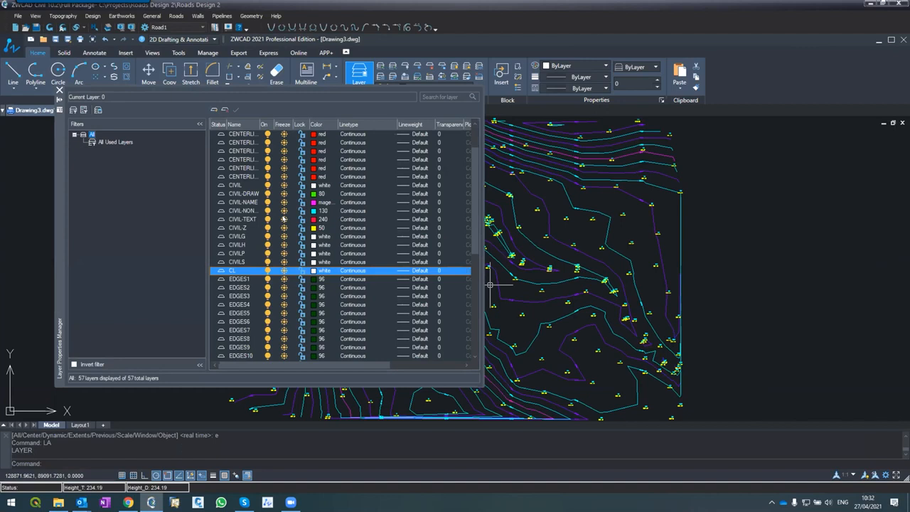
Set the CL layer's color to red
left_click(313, 271)
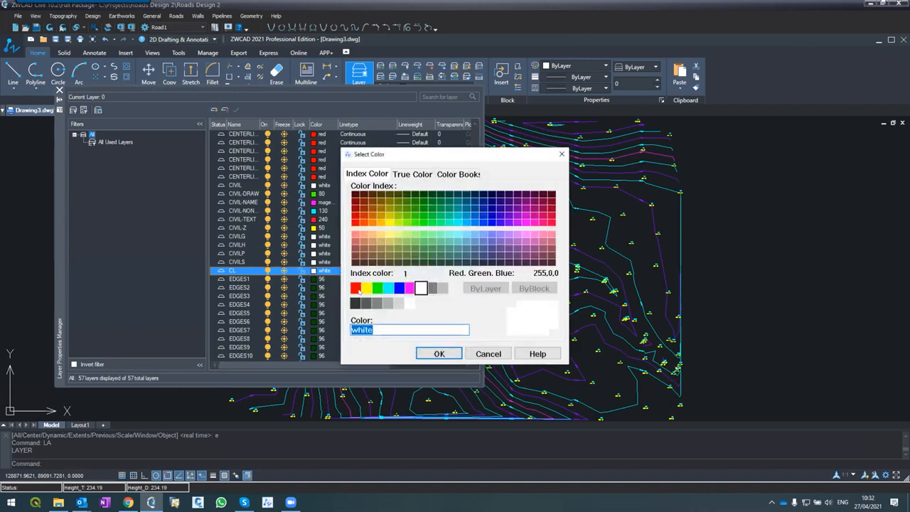
left_click(356, 288)
left_click(439, 354)
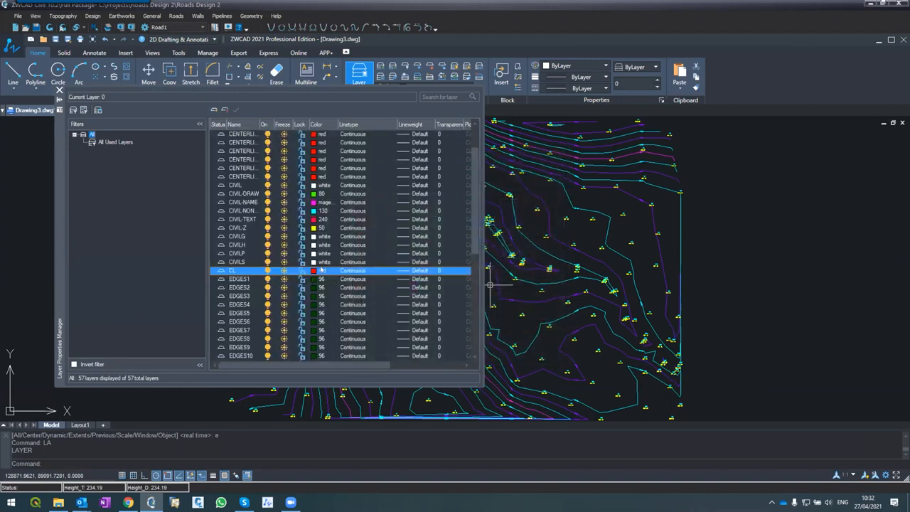
Change the CL layer's color to yellow and make CL the current layer
left_click(313, 271)
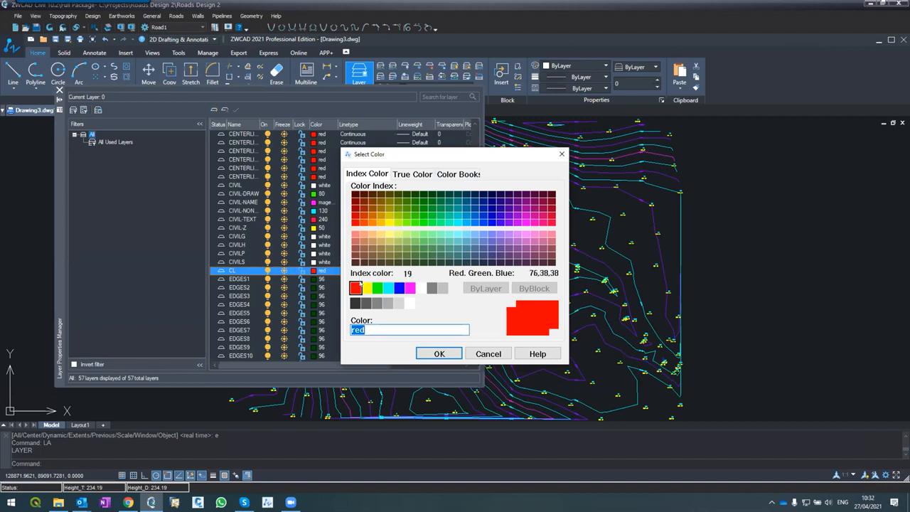
left_click(365, 288)
left_click(439, 353)
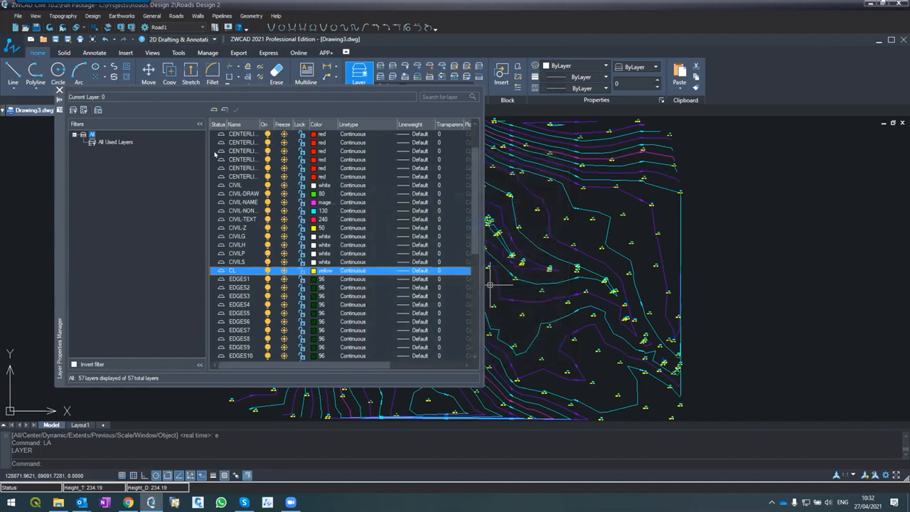
left_click(215, 110)
left_click(60, 90)
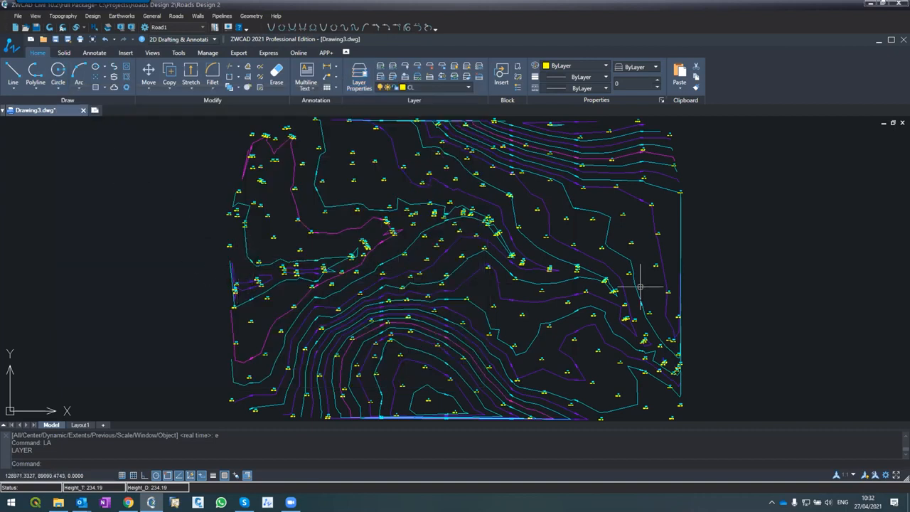
Draw a straight two-point centerline polyline from the site's west side to its southeast part, with object snap off
type("pl")
key("Return")
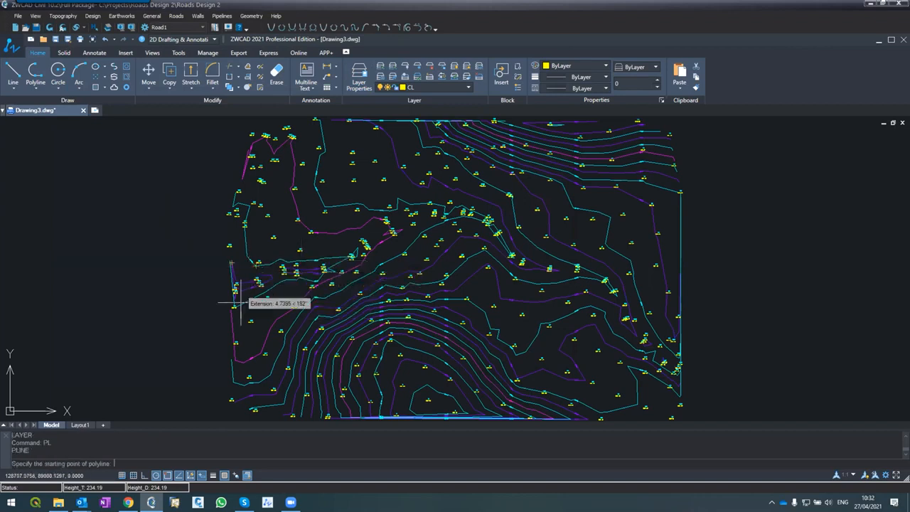
left_click(167, 475)
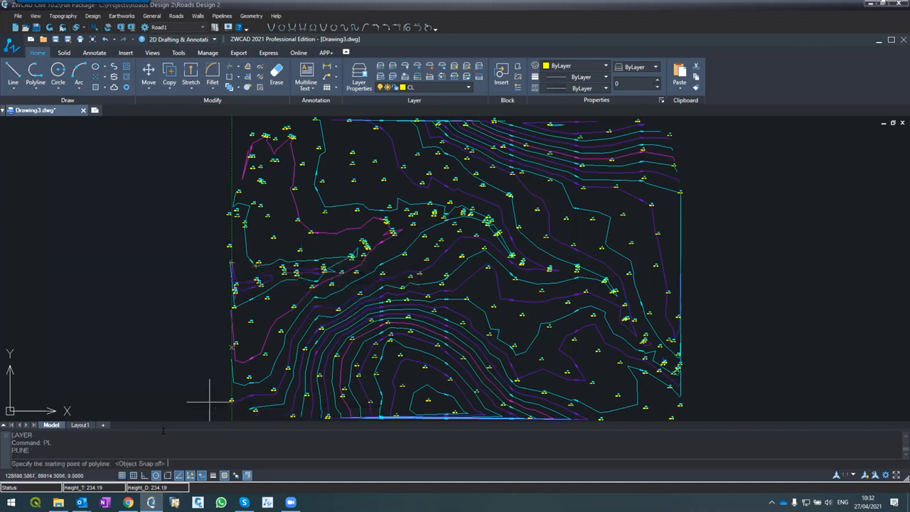
left_click(245, 271)
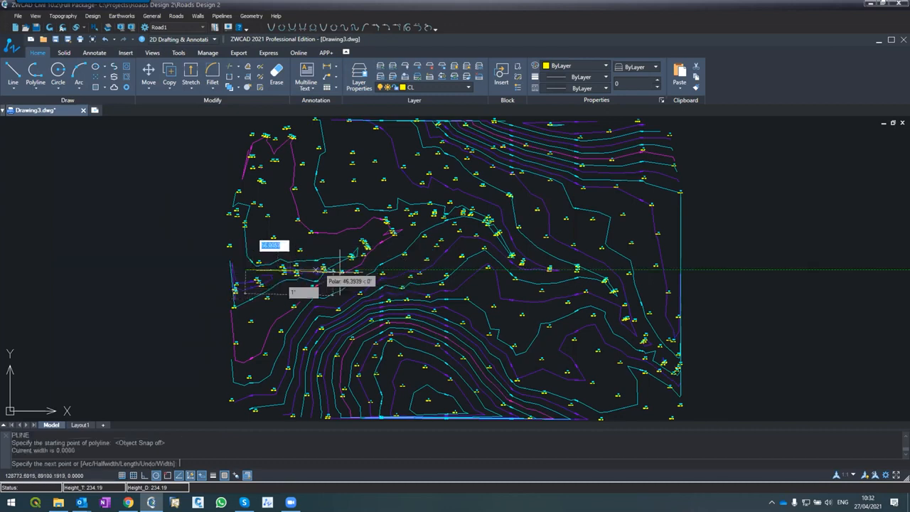
left_click(646, 330)
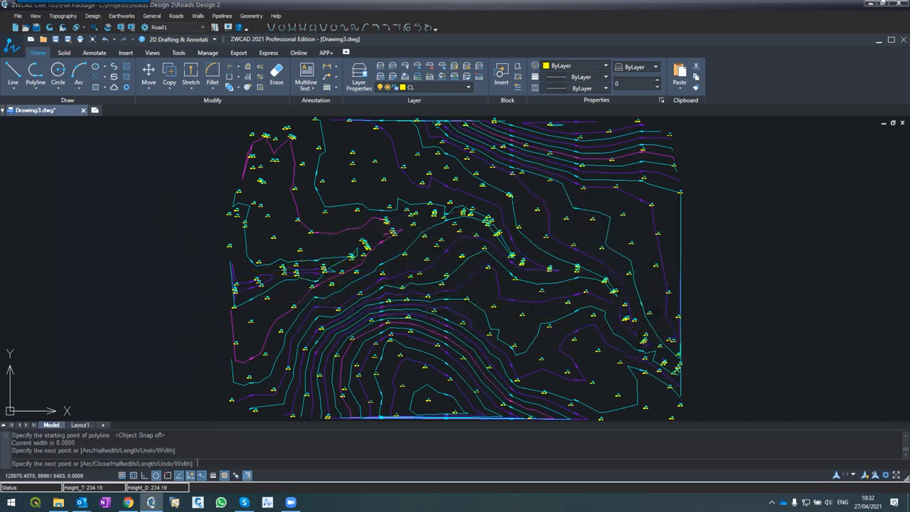
key("Return")
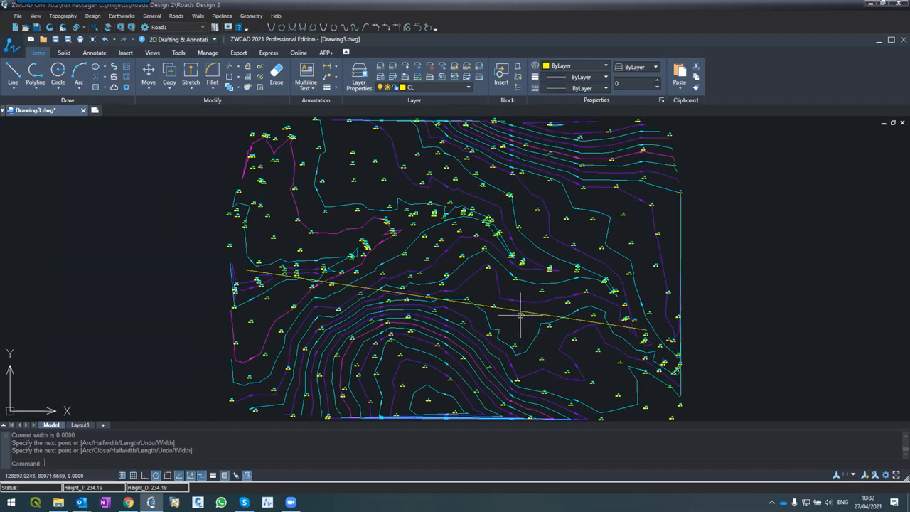
left_click(519, 314)
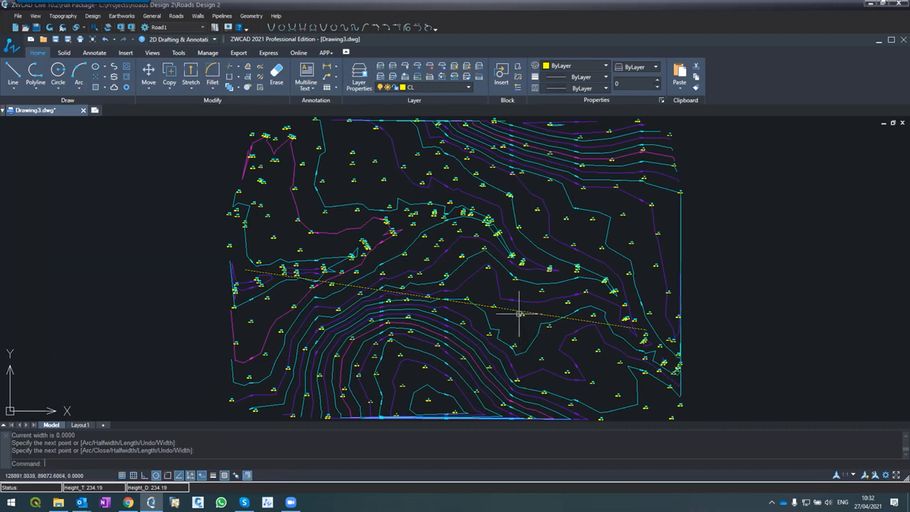
key("Escape")
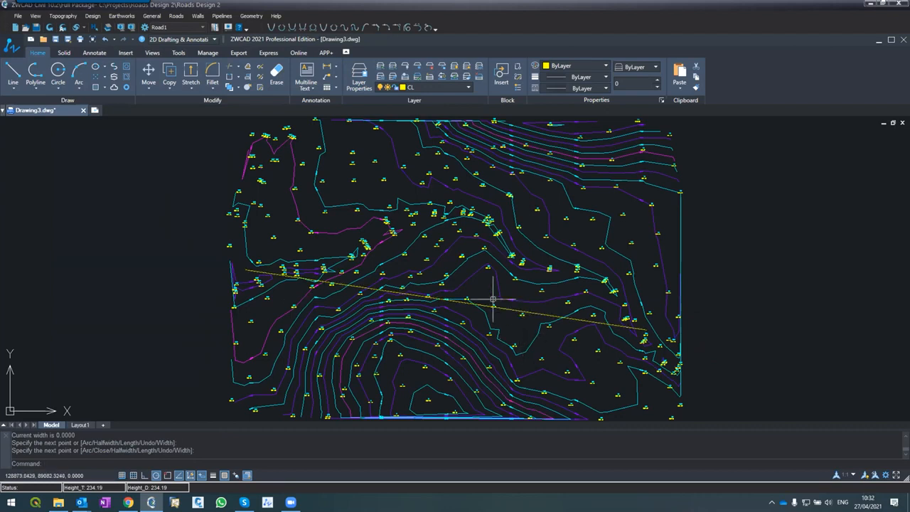
scroll(481, 311, "up", 2)
left_click(373, 281)
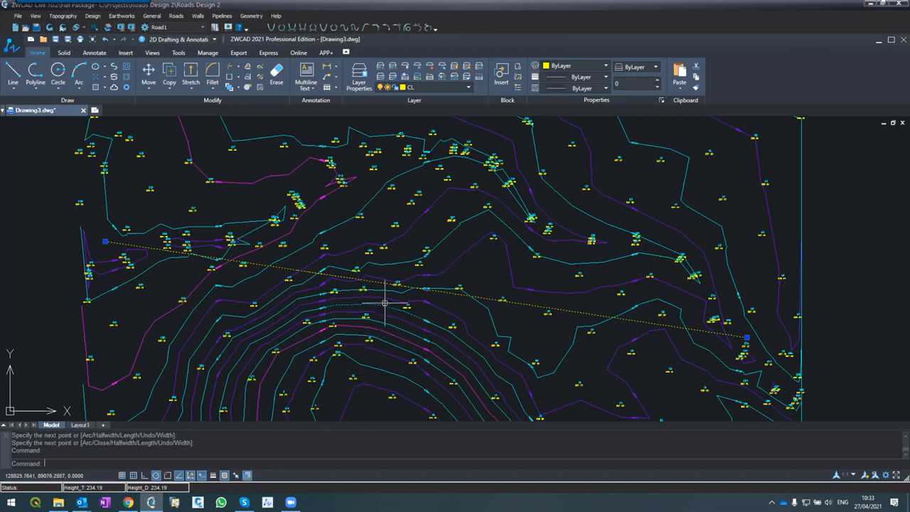
key("Escape")
key("Escape")
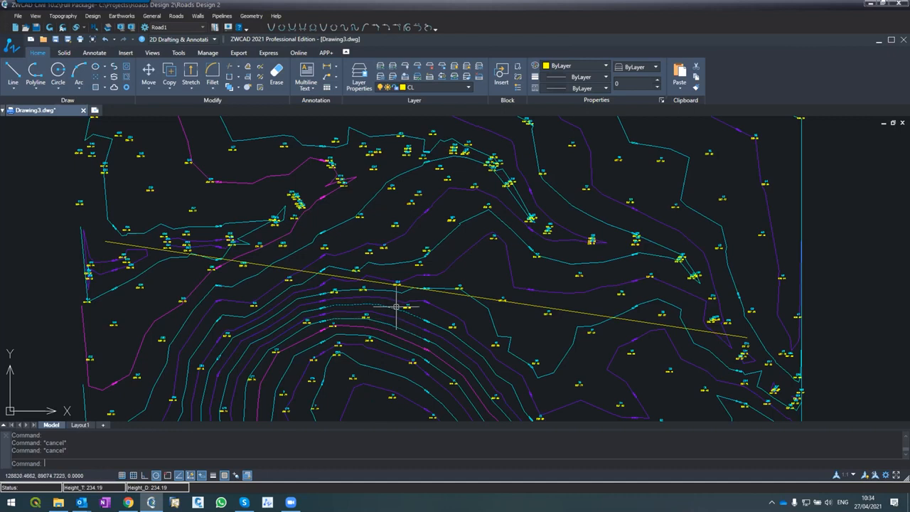
left_click(507, 304)
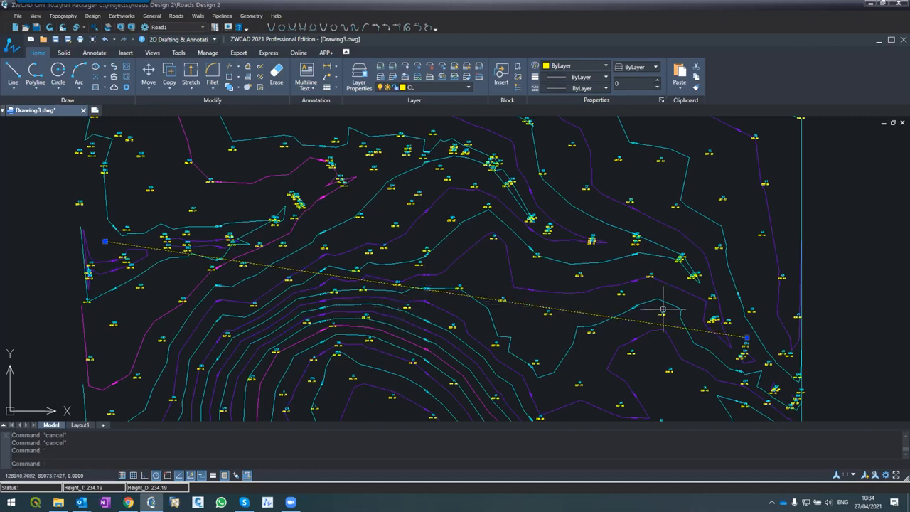
Draw a second centerline polyline between the straight line's two endpoints, bending at a snapped point north of the hill, with object snap on
type("pl")
key("Return")
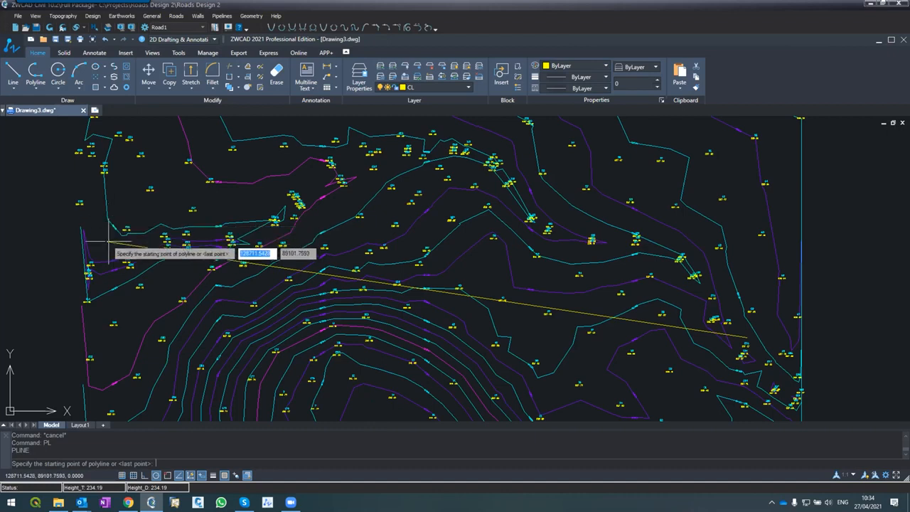
left_click(167, 475)
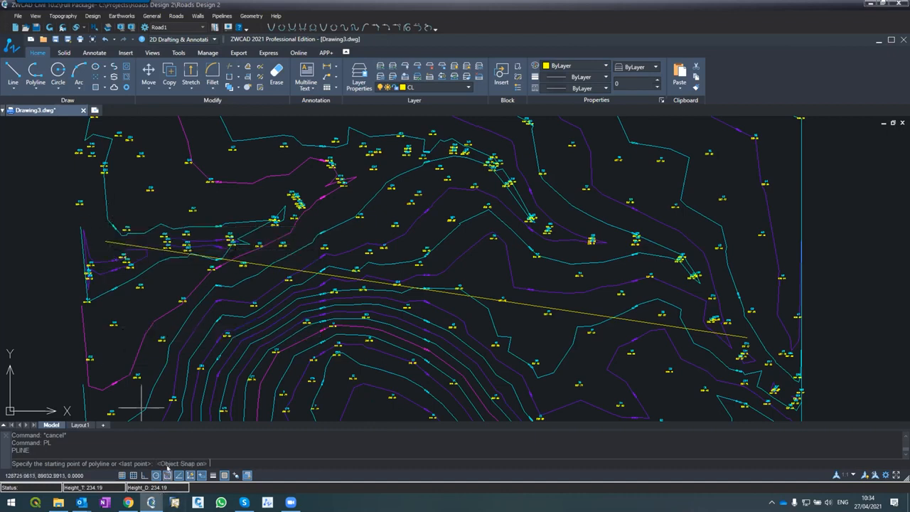
left_click(105, 242)
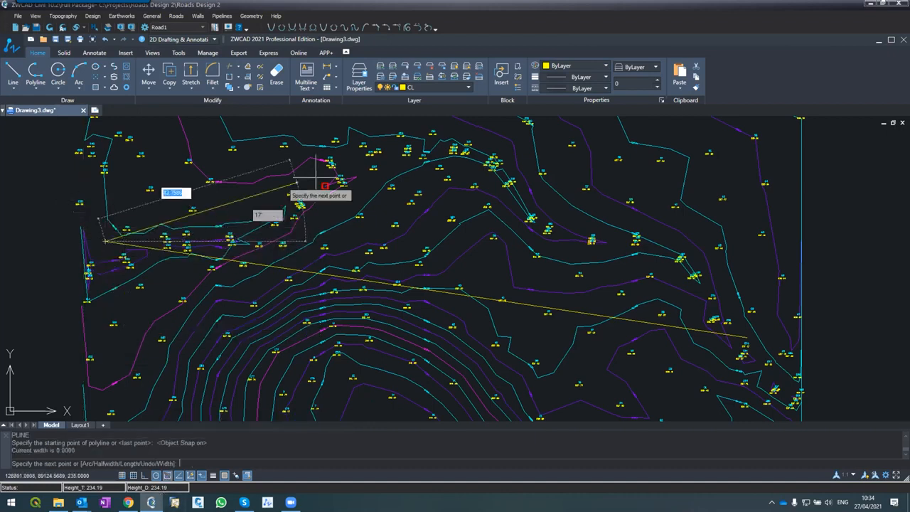
left_click(489, 132)
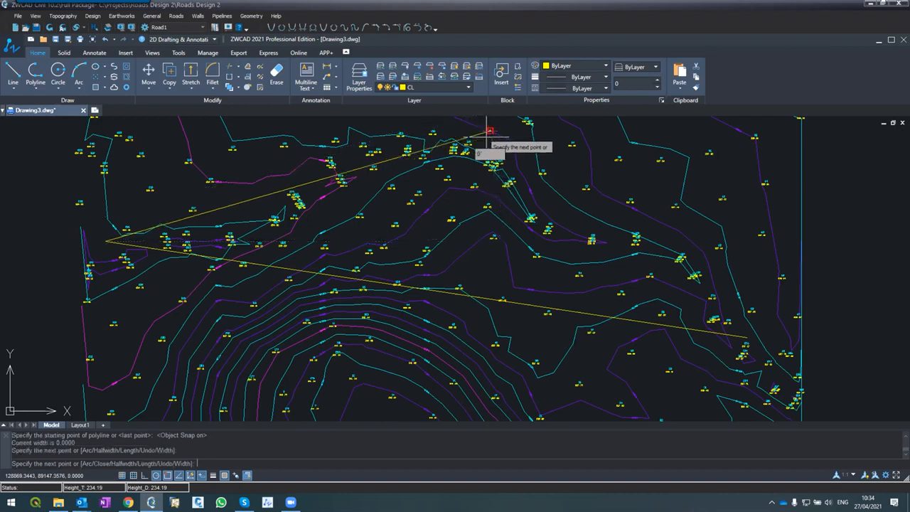
left_click(746, 337)
key("Return")
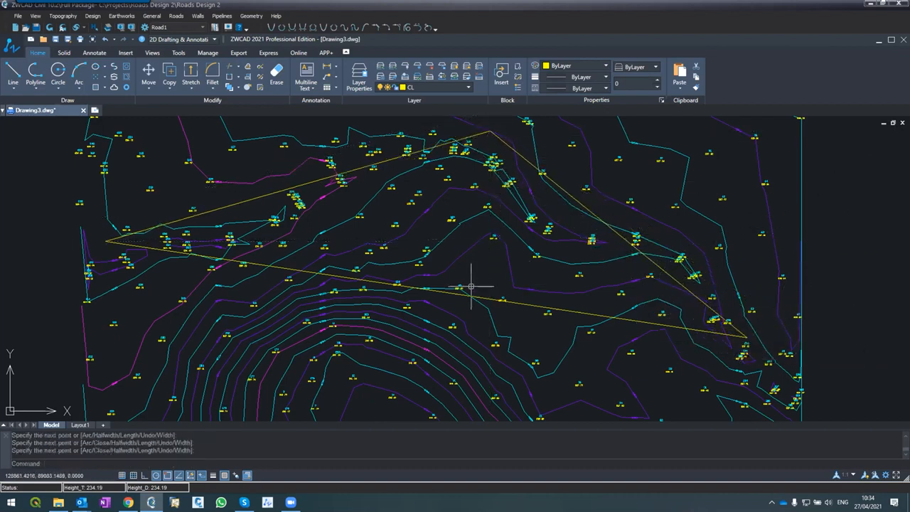
Examine how the straight and the bent centerline alternatives run across the contours and survey points
scroll(458, 298, "down", 3)
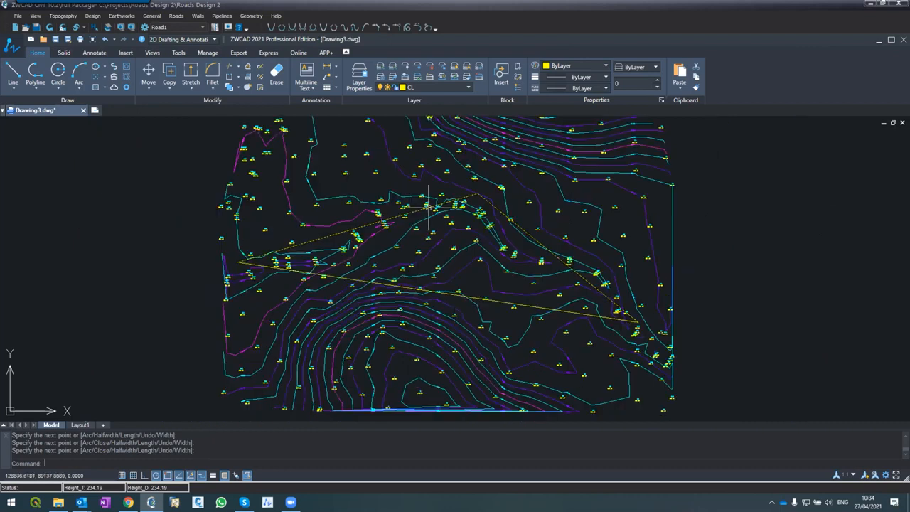
scroll(426, 202, "up", 4)
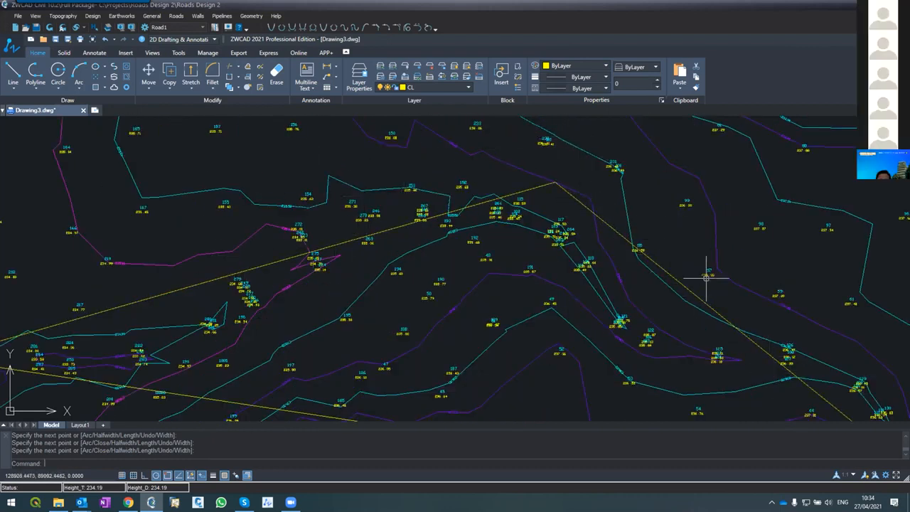
scroll(707, 273, "down", 2)
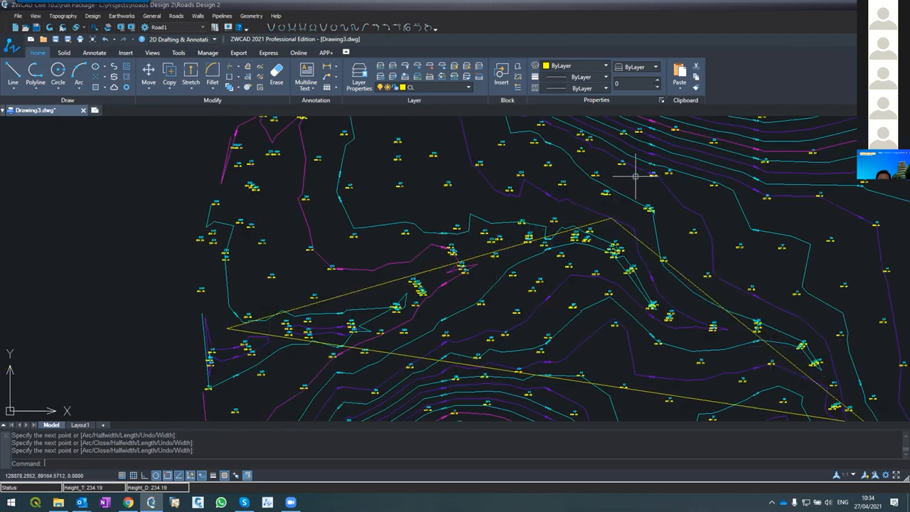
scroll(595, 223, "down", 3)
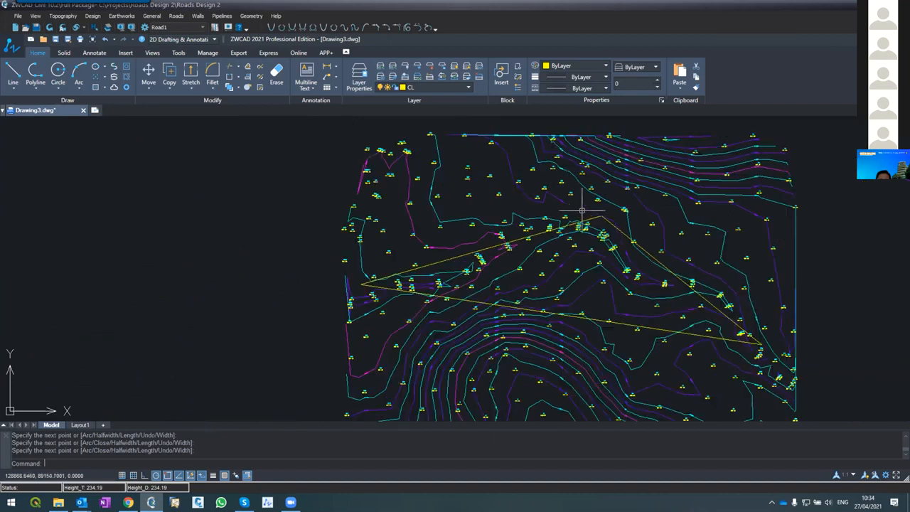
scroll(609, 203, "up", 3)
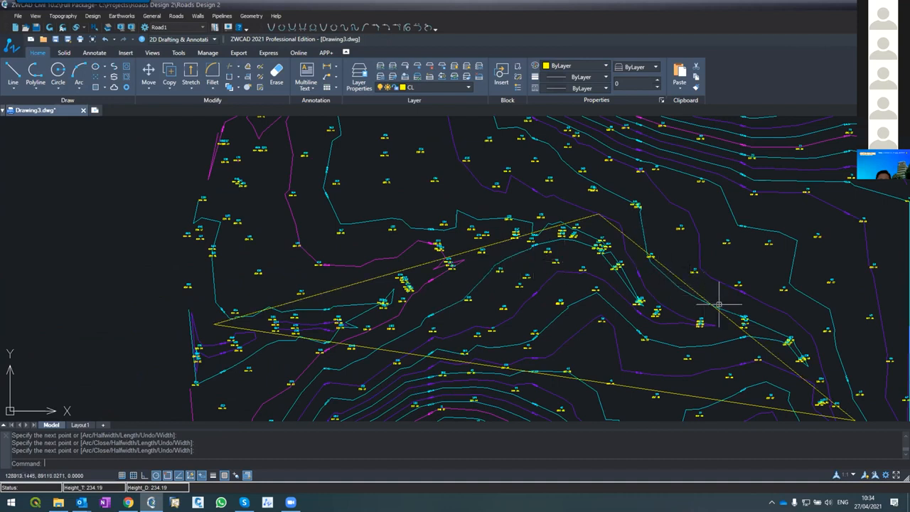
scroll(397, 229, "down", 2)
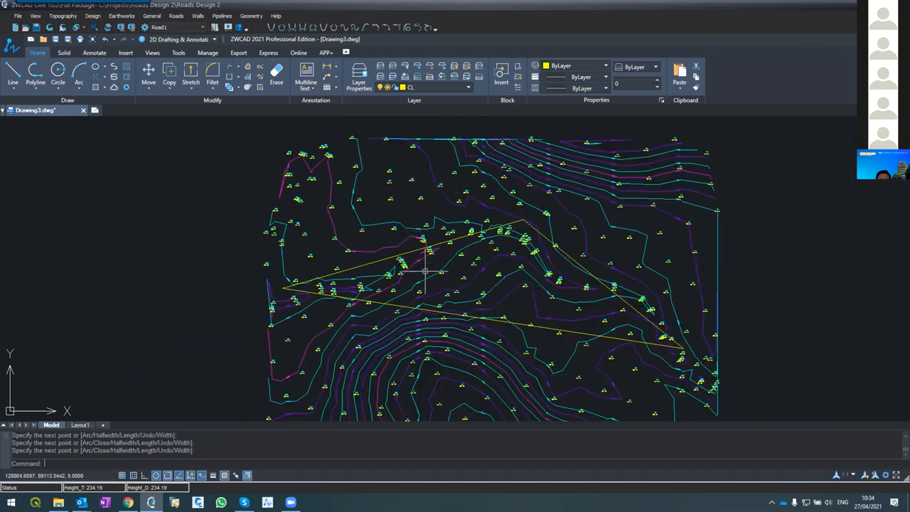
scroll(424, 271, "up", 3)
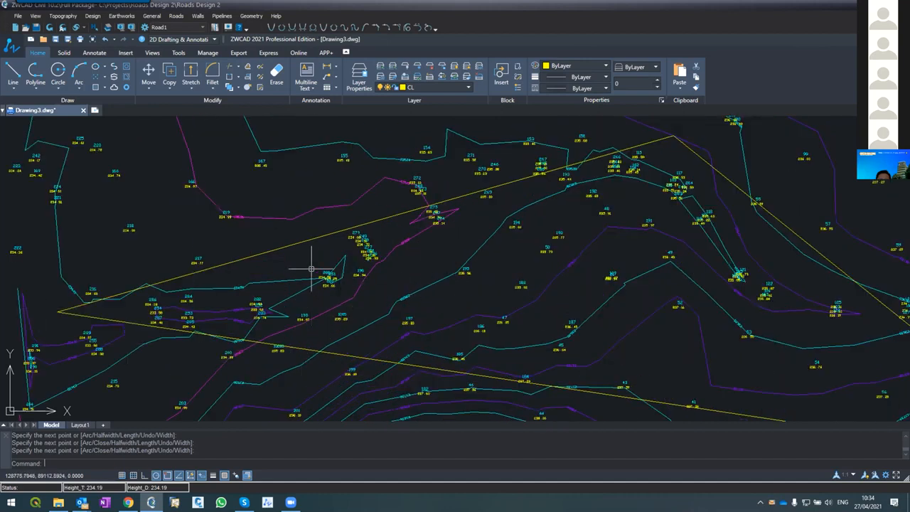
scroll(311, 269, "down", 2)
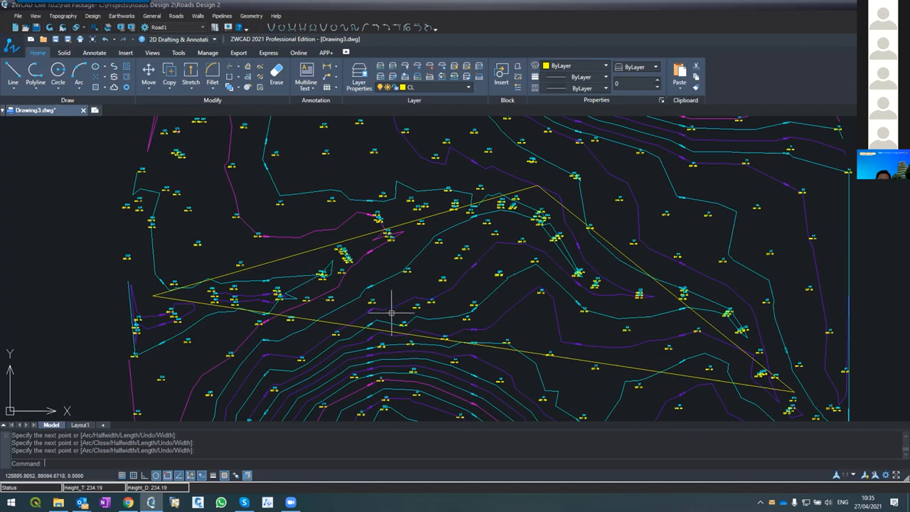
scroll(390, 301, "down", 2)
scroll(432, 331, "up", 2)
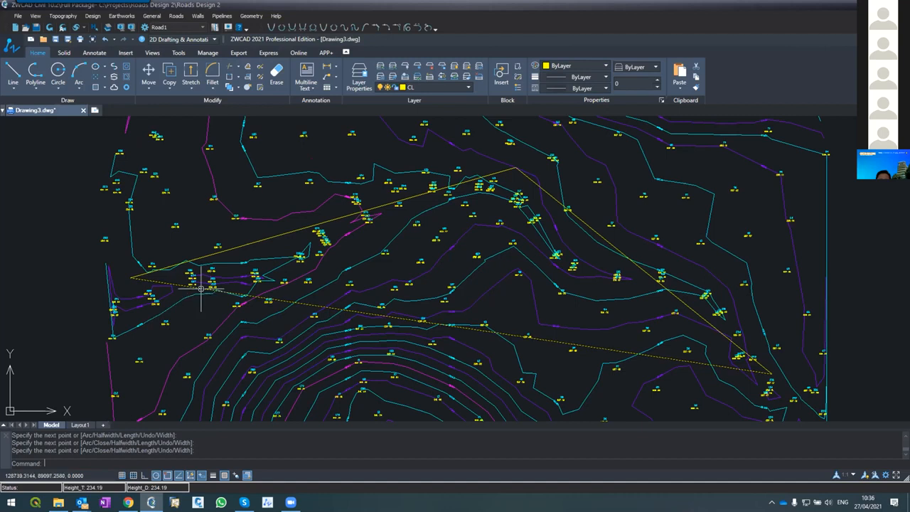
left_click(161, 283)
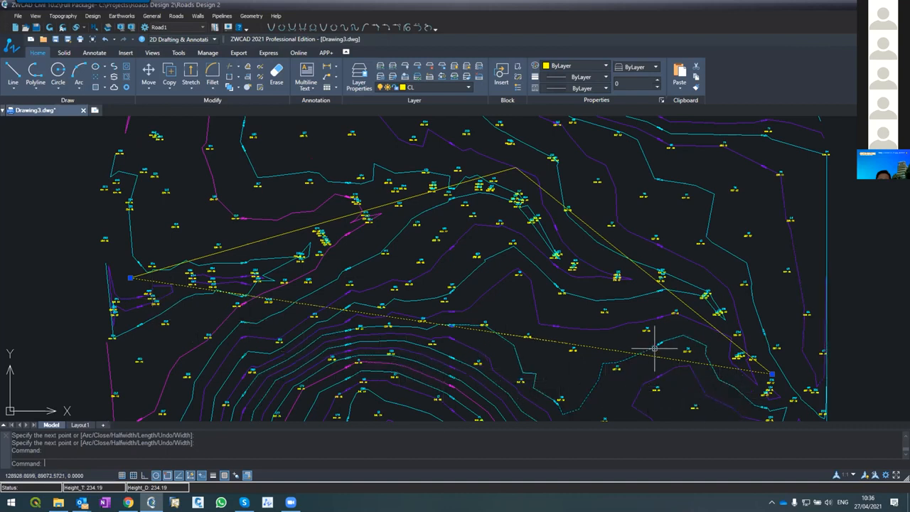
scroll(652, 349, "down", 2)
scroll(653, 349, "up", 2)
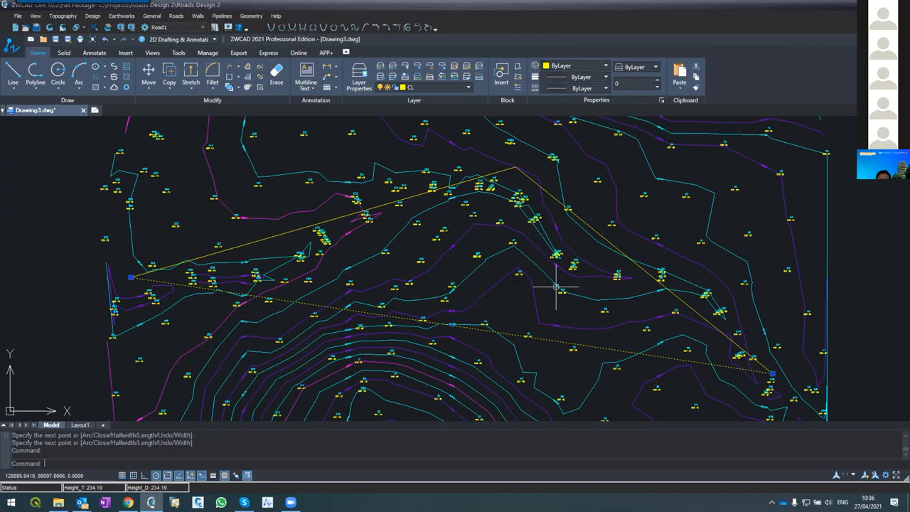
Create a new layer named Plot
type("la")
key("Return")
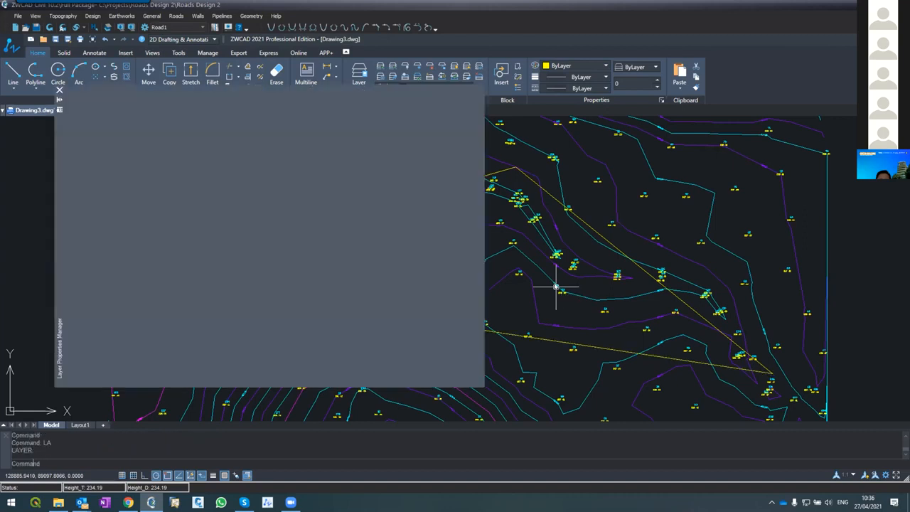
left_click(213, 109)
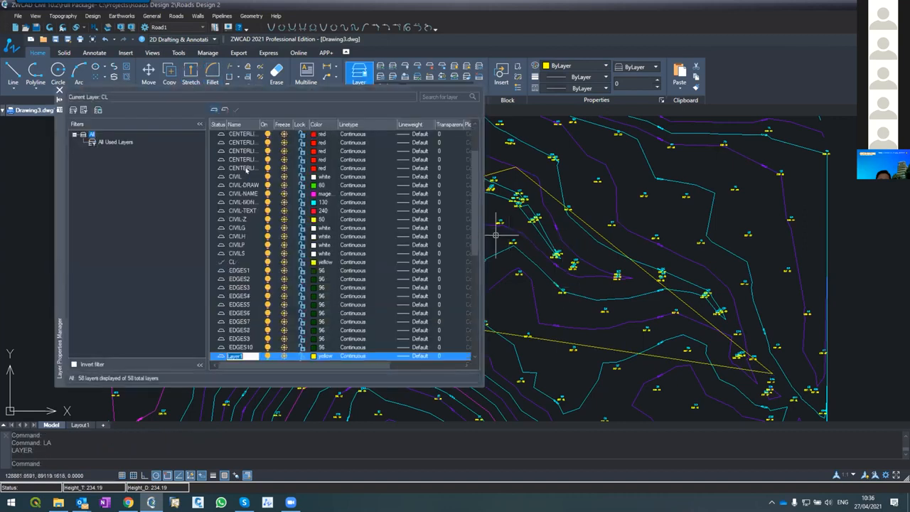
type("House")
key("BackSpace")
key("BackSpace")
key("BackSpace")
key("BackSpace")
key("BackSpace")
type("Plot")
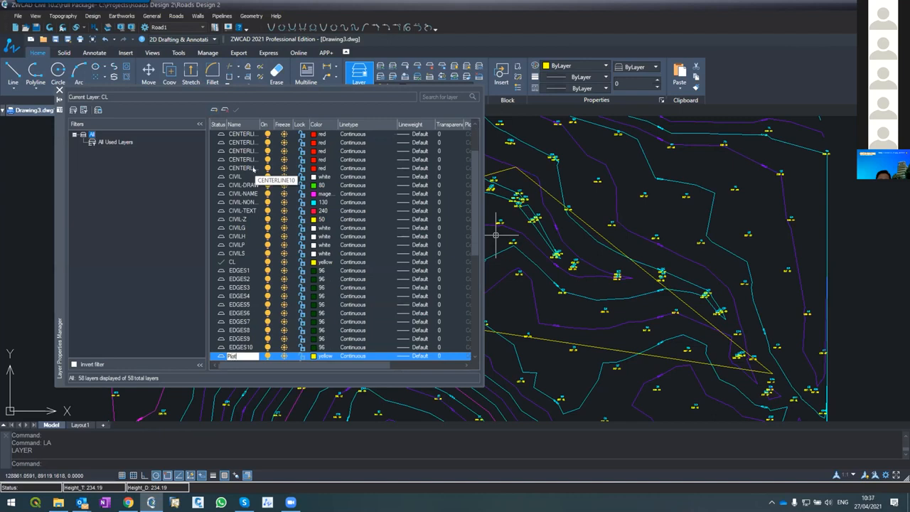
key("Return")
left_click(229, 188)
key("p")
key("l")
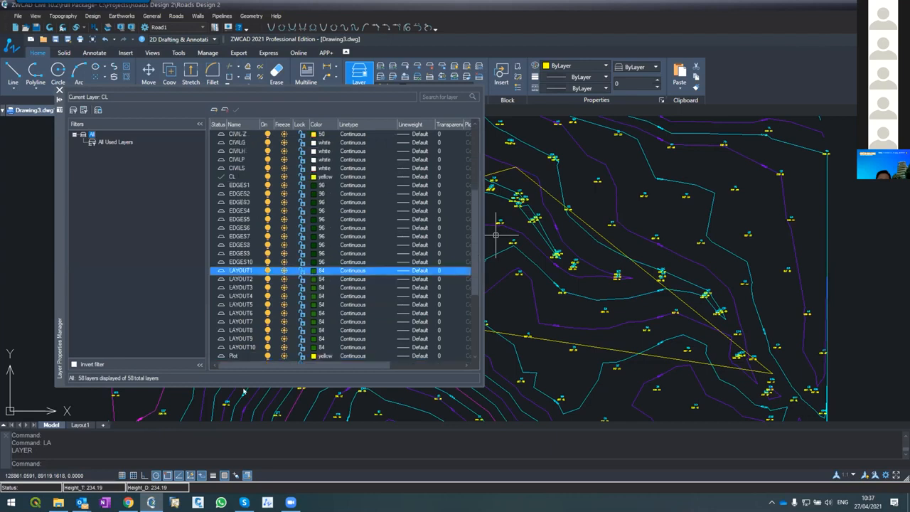
Set the Plot layer's color to white and make Plot the current layer
left_click(314, 356)
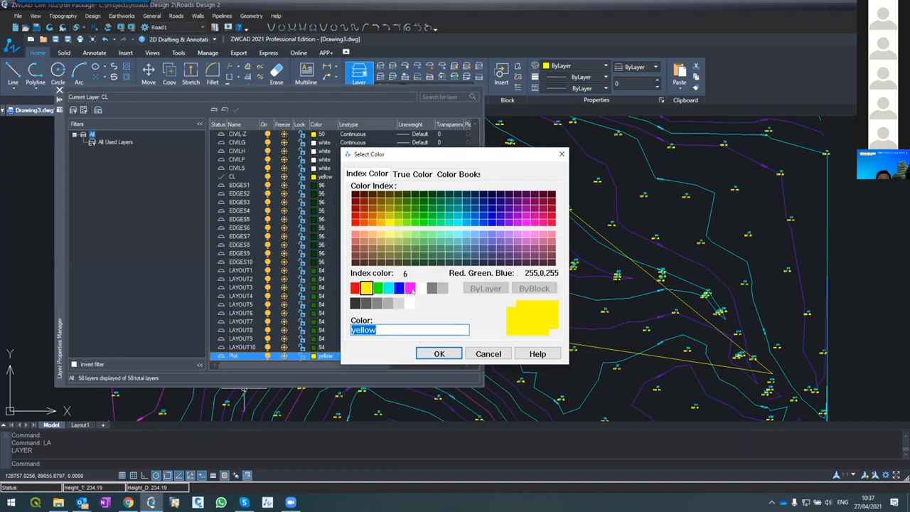
left_click(419, 288)
left_click(439, 354)
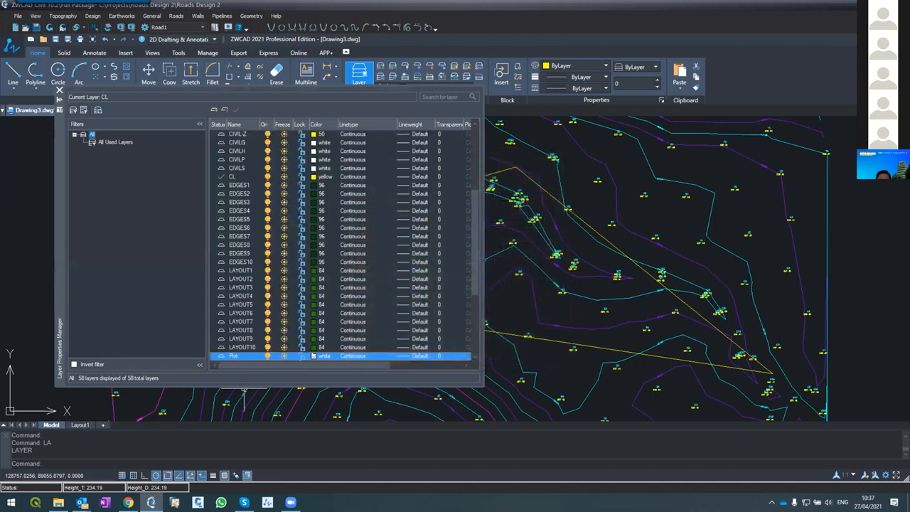
left_click(236, 110)
left_click(60, 90)
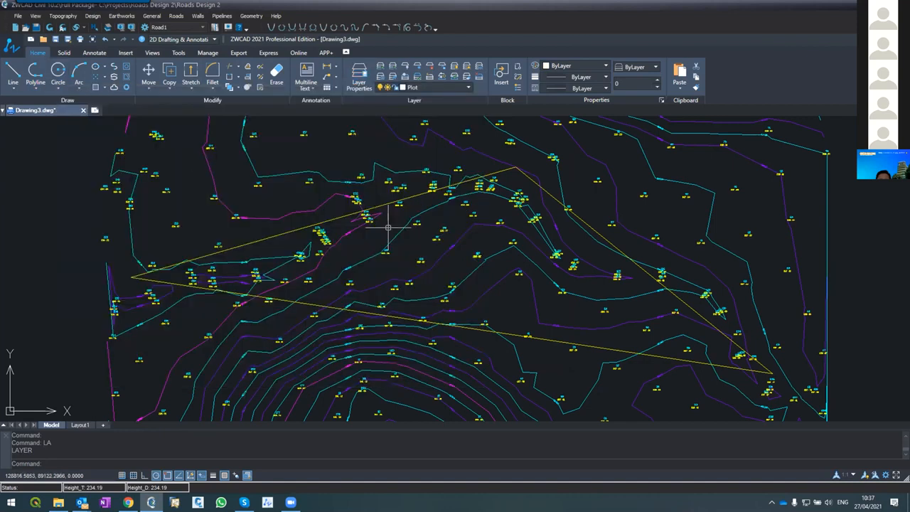
Draw two separate rectangular plots on the Plot layer, both crossing the straight centerline north of the hill
type("rect")
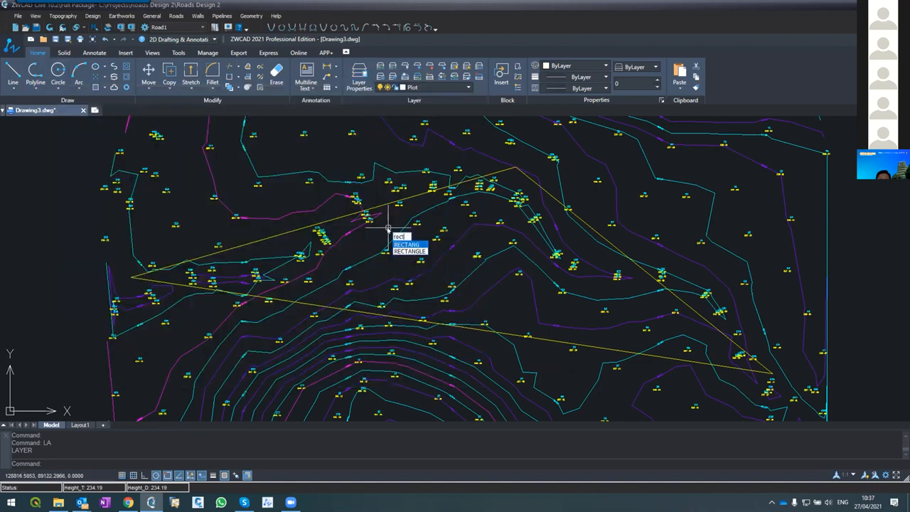
key("Return")
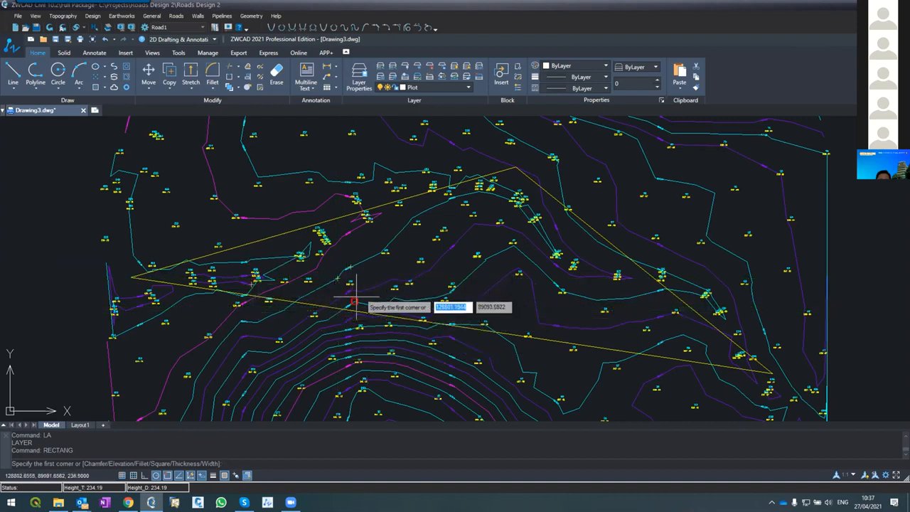
left_click(322, 300)
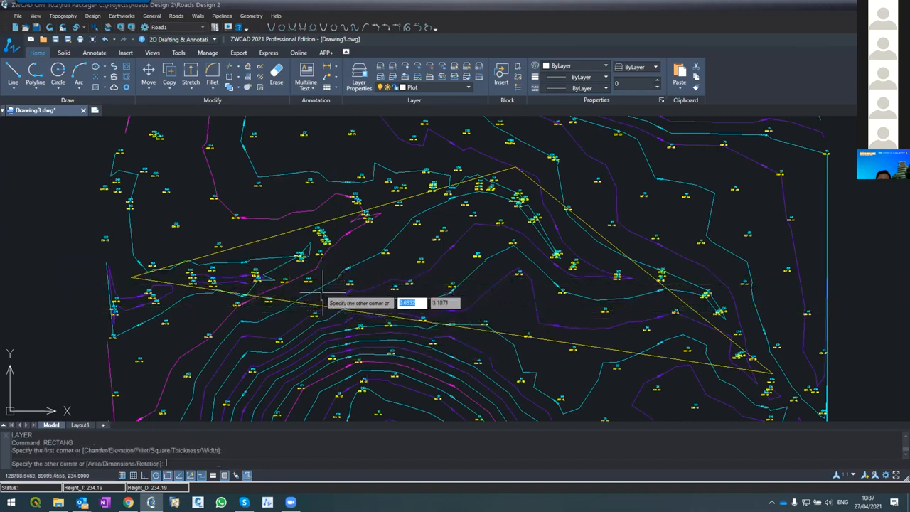
left_click(422, 353)
key("Return")
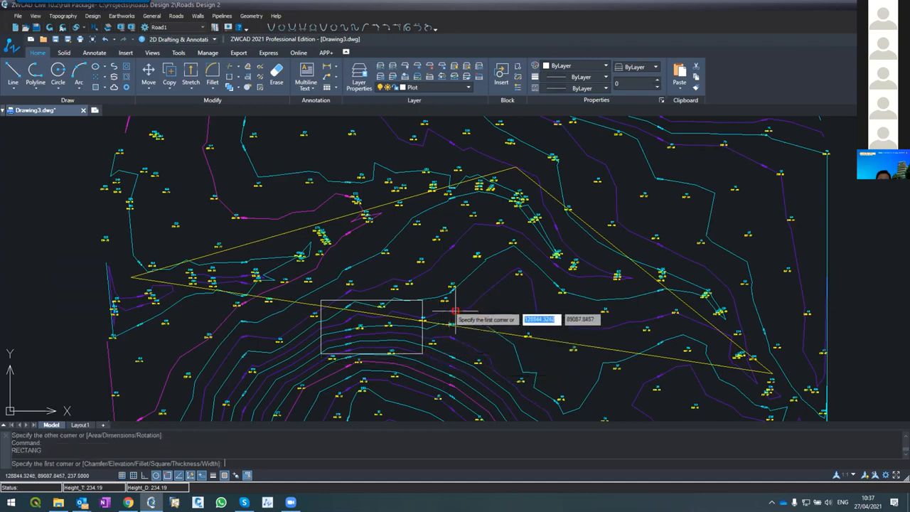
left_click(462, 311)
left_click(569, 391)
key("Return")
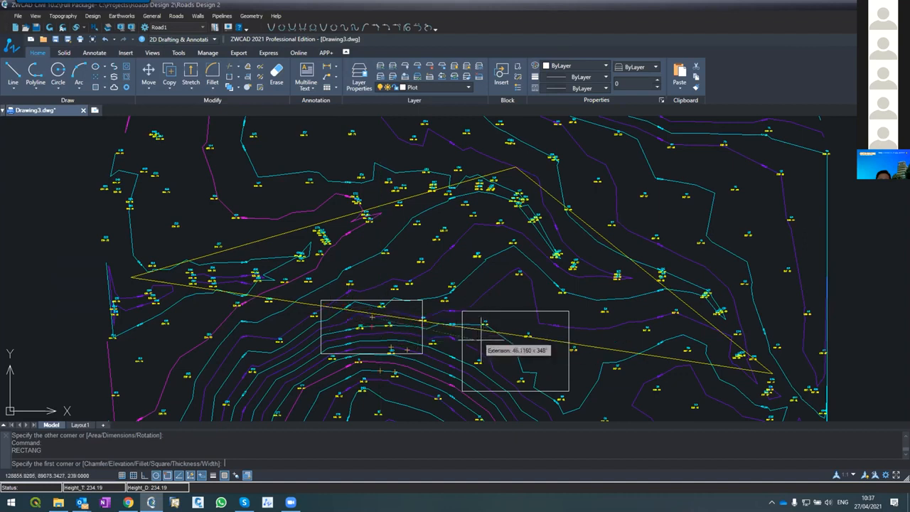
key("Escape")
key("Escape")
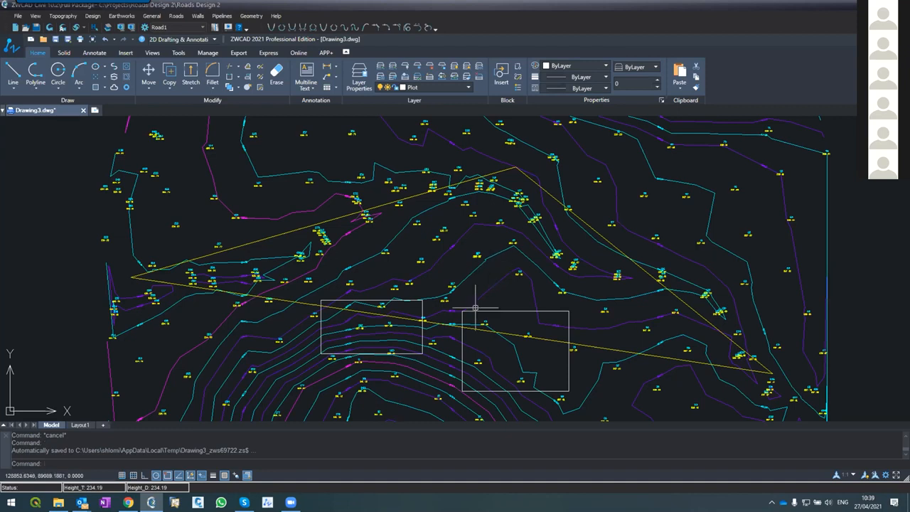
Erase both plot rectangles lying across the straight centerline
left_click(462, 351)
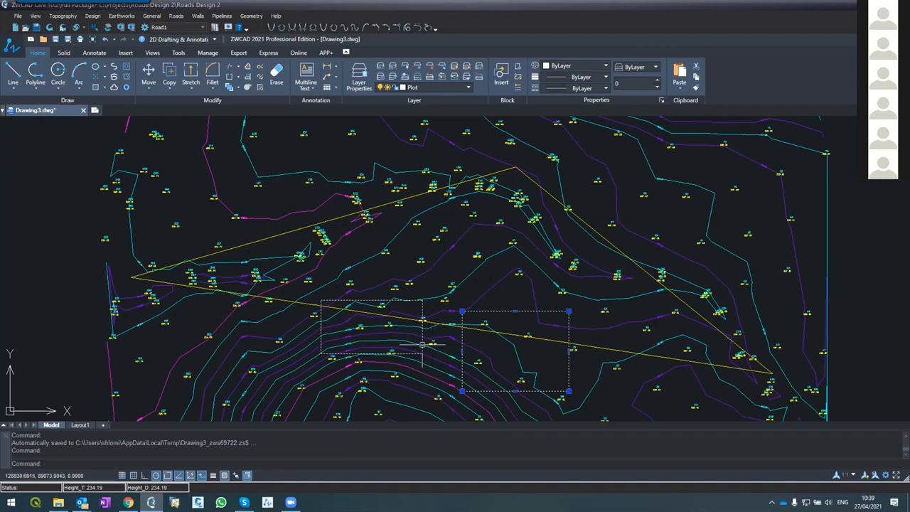
left_click(423, 345)
type("e")
key("Return")
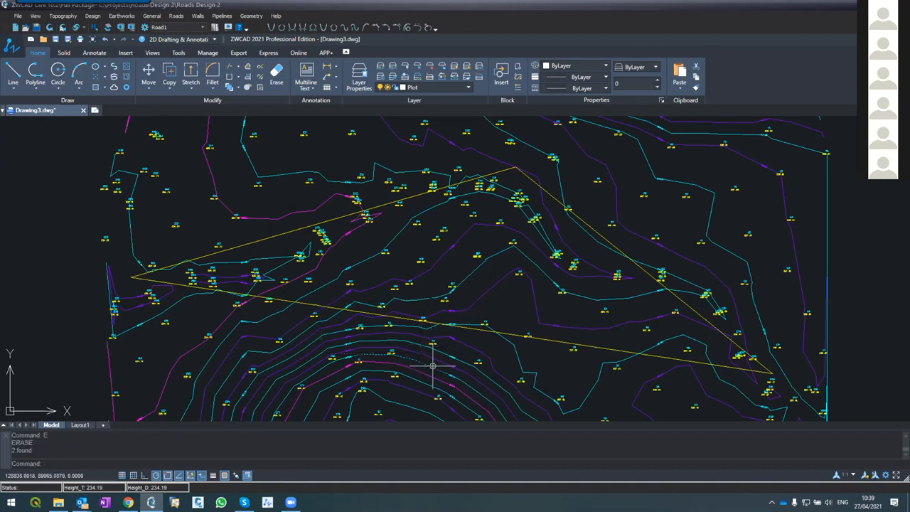
Erase the straight centerline, keeping only the bent centerline alternative
left_click(396, 320)
type("e")
key("Return")
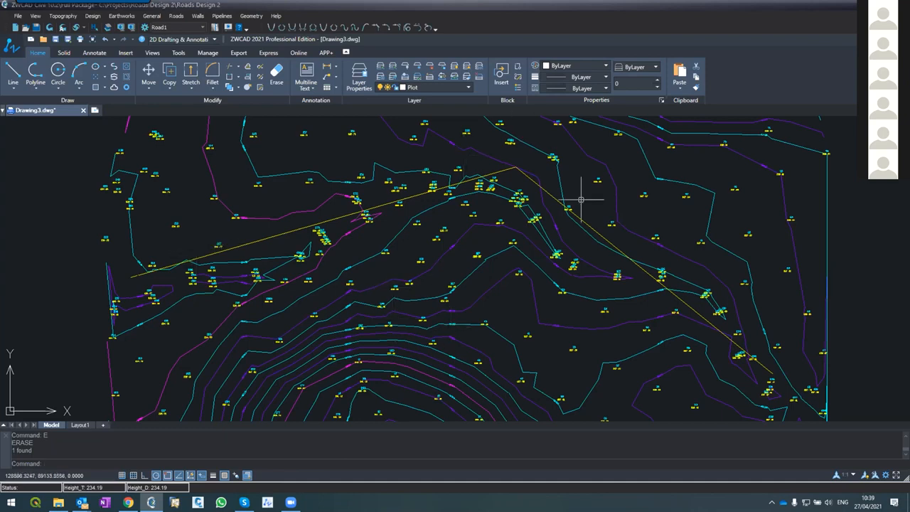
Open the Horizontal Alignment editor for Road1 after checking the bent centerline polyline
left_click(271, 236)
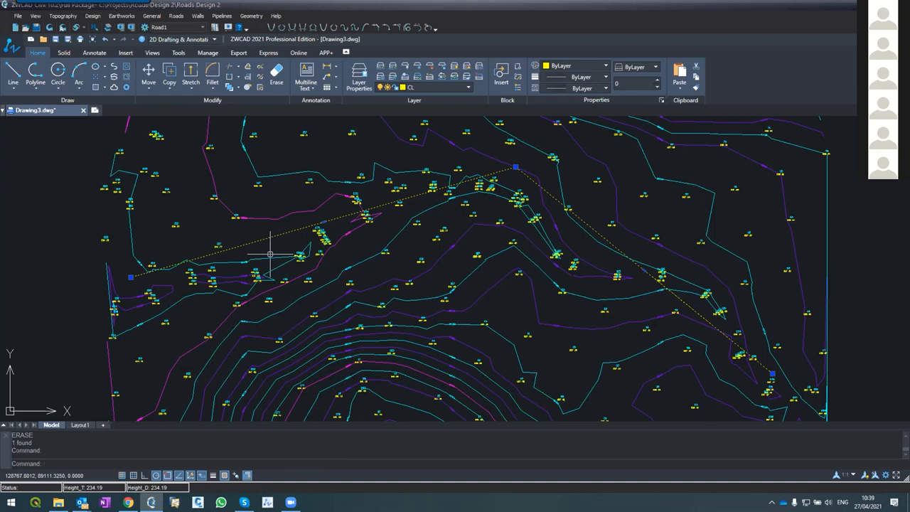
left_click(182, 14)
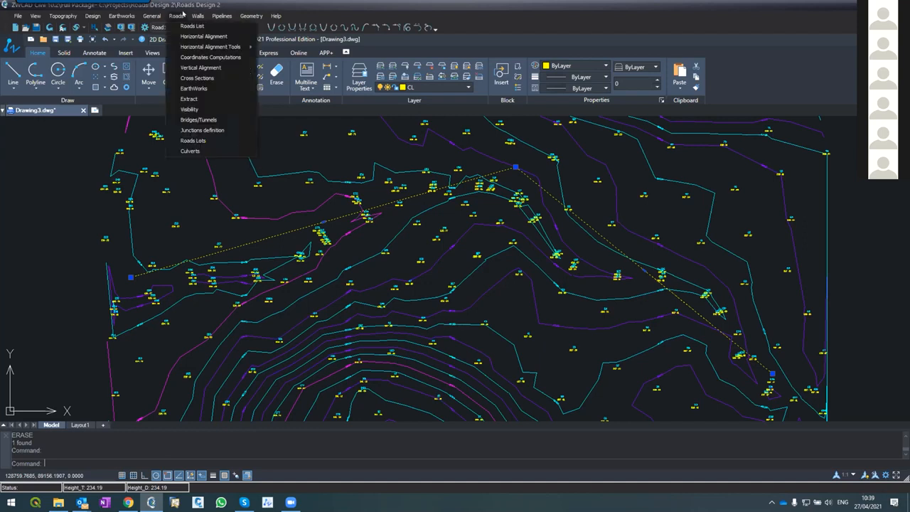
left_click(204, 35)
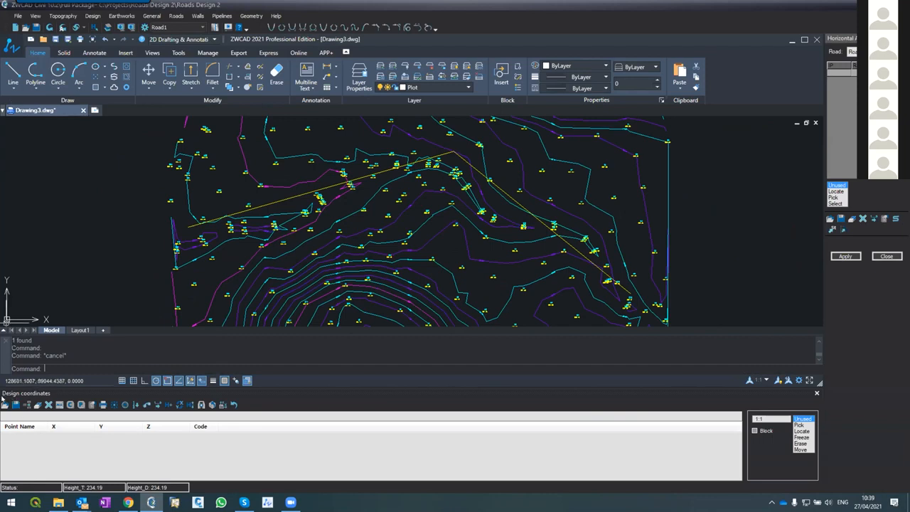
Compare the Topography coordinates table with the Design coordinates table, ending on the design coordinates
left_click(59, 17)
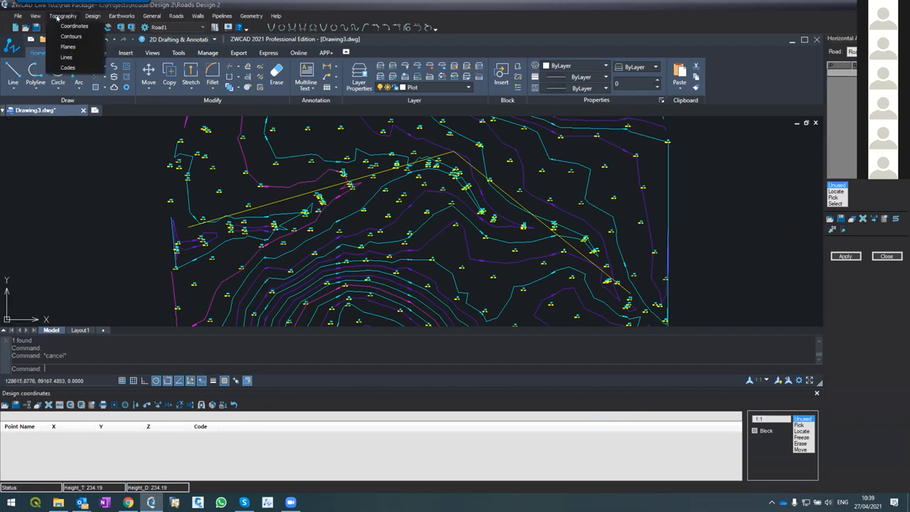
left_click(66, 25)
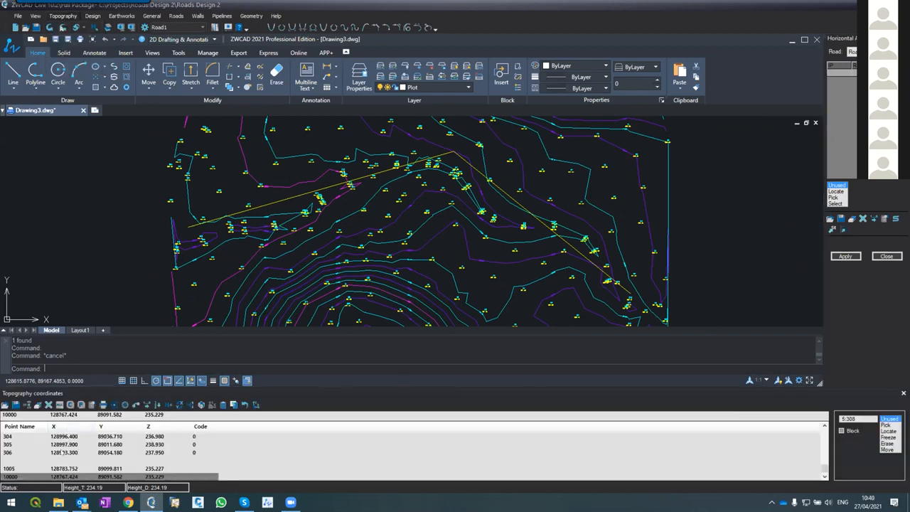
left_click(93, 16)
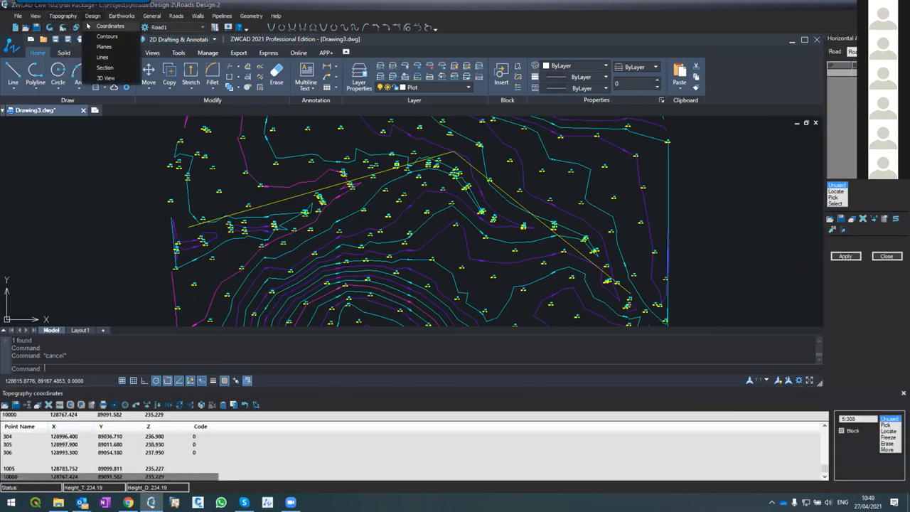
left_click(100, 24)
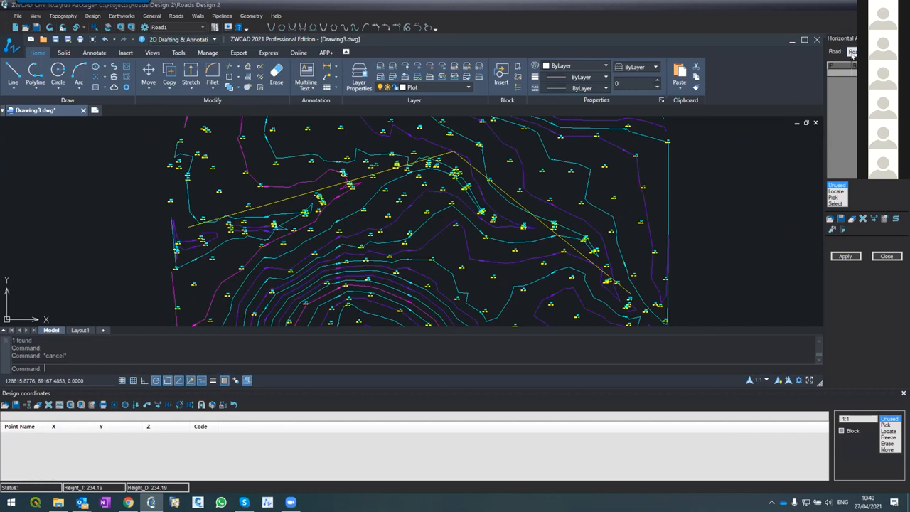
Define Road1's horizontal alignment by selecting the bent centerline as a polyline, and apply it to generate the road layout
left_click(835, 202)
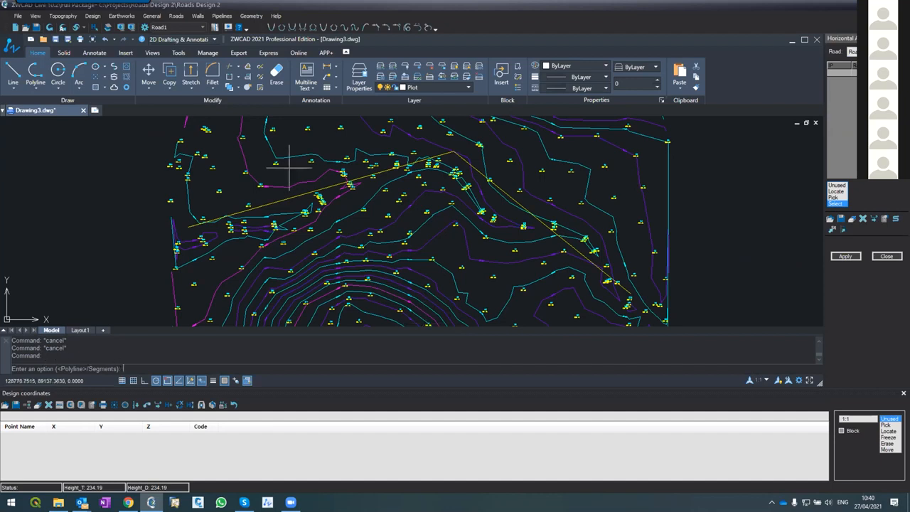
key("Return")
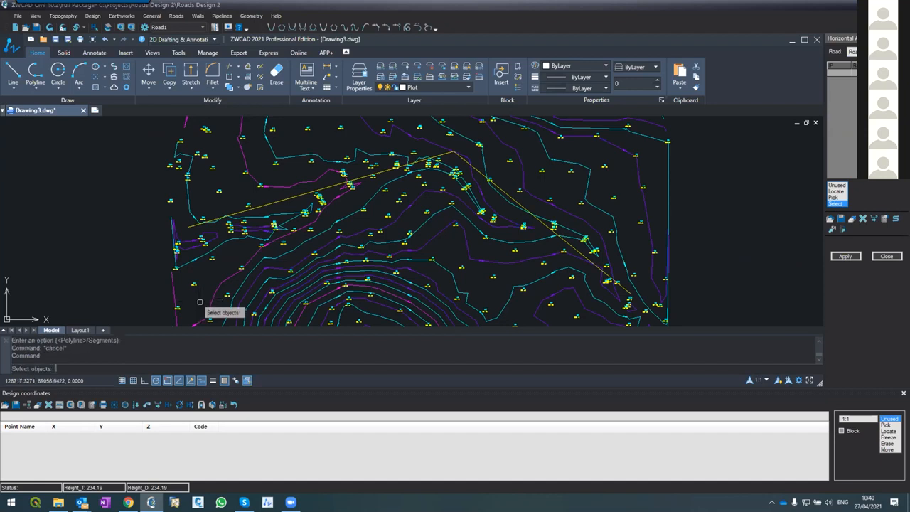
left_click(264, 205)
left_click(266, 205)
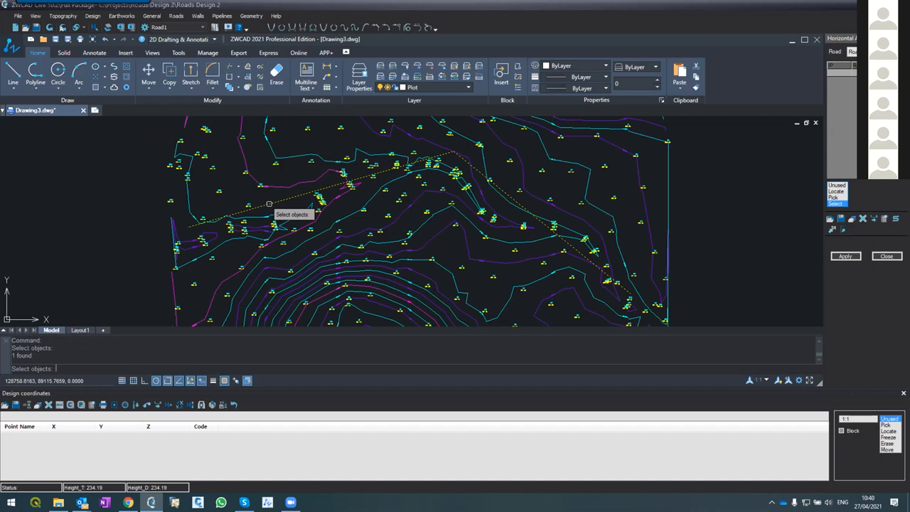
key("Return")
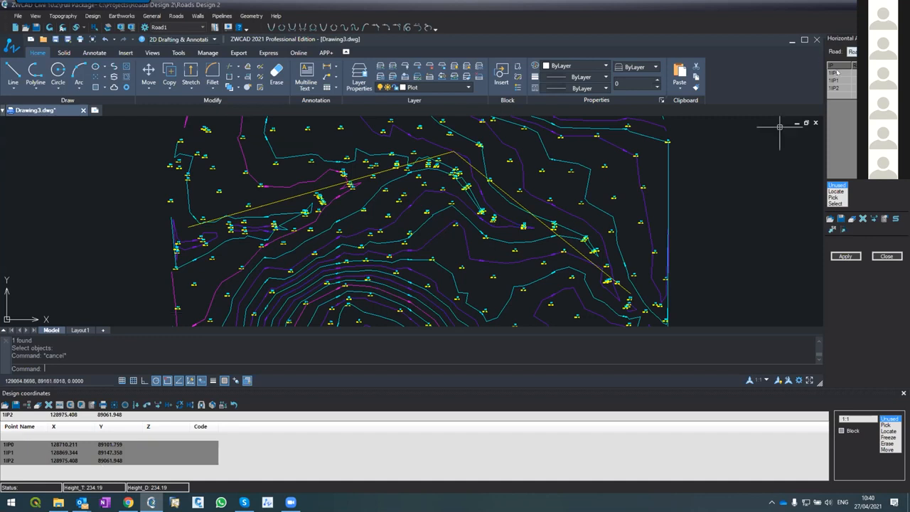
left_click(840, 256)
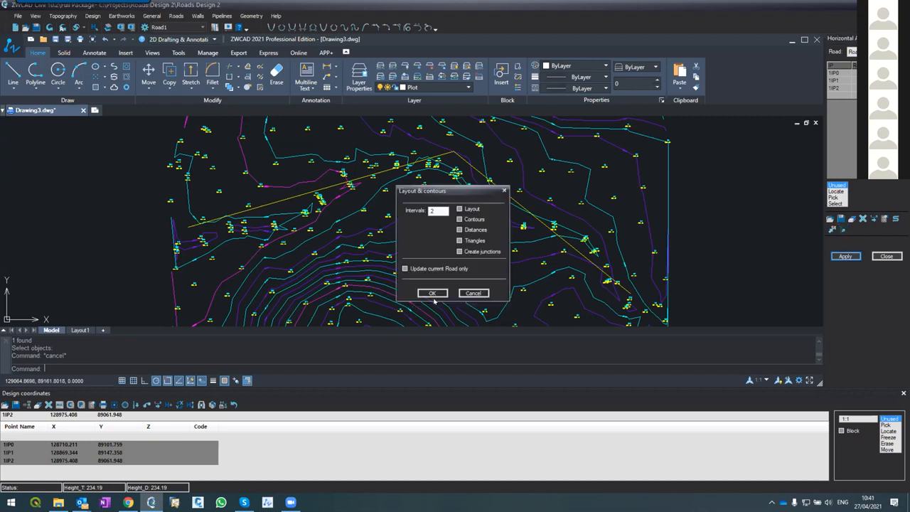
left_click(433, 293)
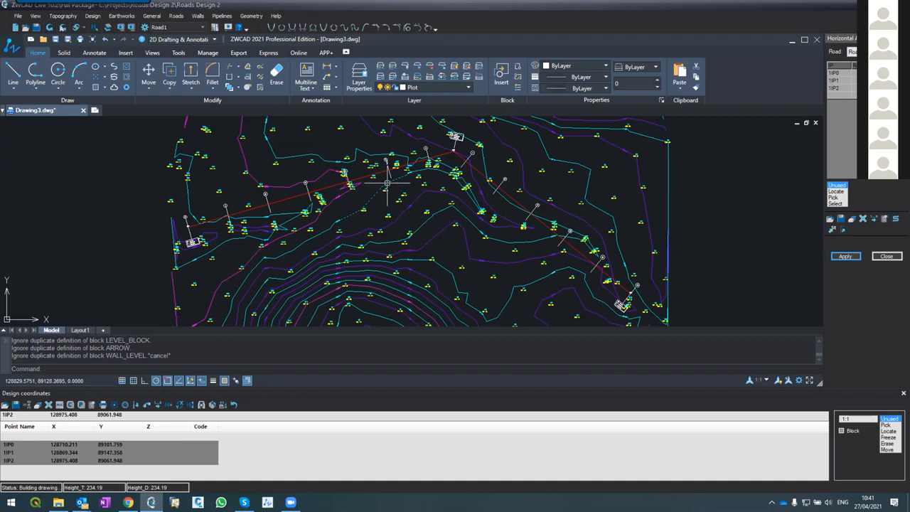
Examine the generated alignment around its starting point IP0, including the numbered section lines and coordinate label
scroll(197, 216, "up", 5)
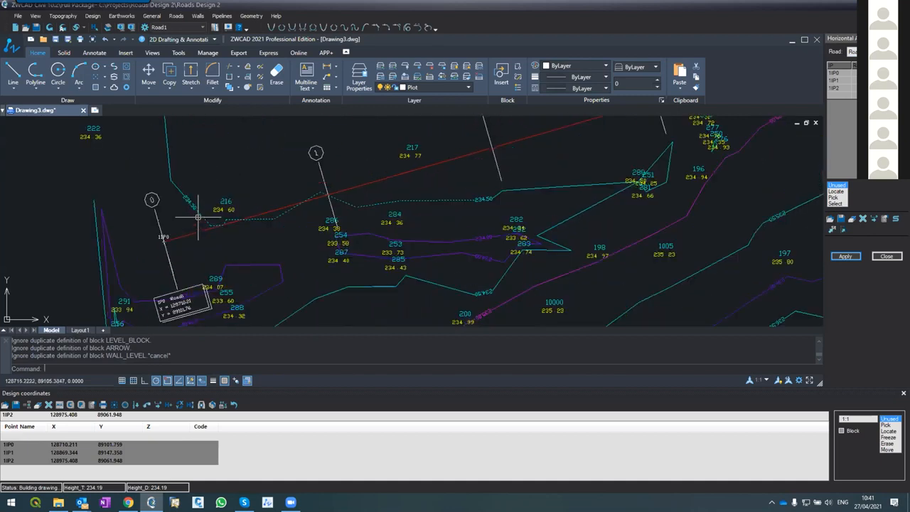
scroll(216, 208, "down", 5)
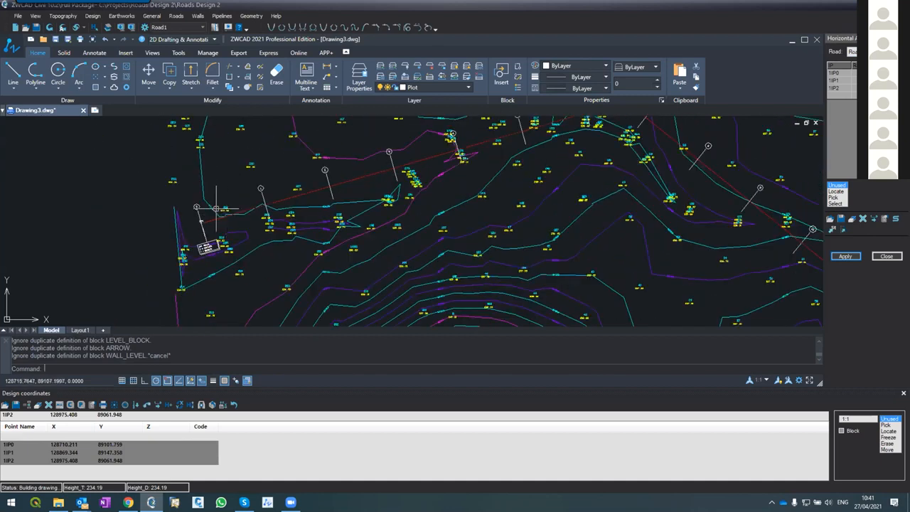
scroll(213, 208, "up", 5)
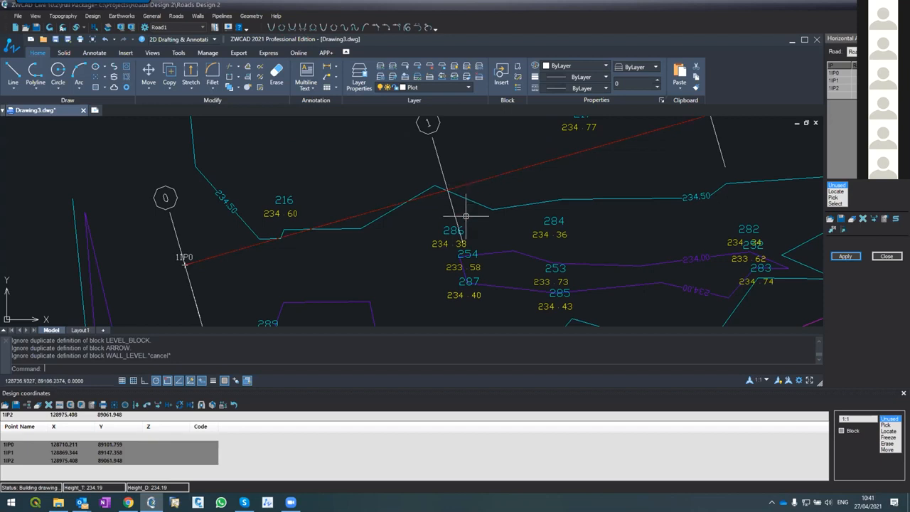
scroll(392, 248, "down", 2)
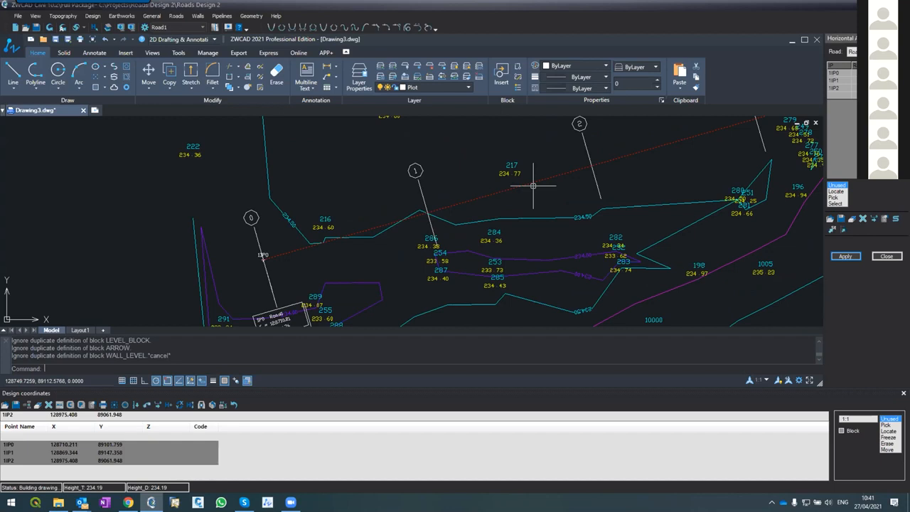
scroll(263, 324, "down", 2)
scroll(264, 316, "up", 4)
scroll(264, 277, "down", 4)
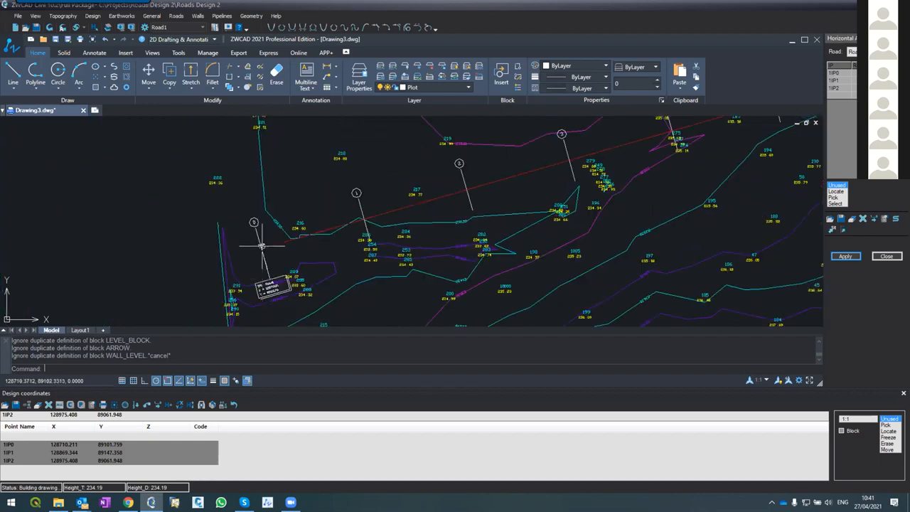
scroll(262, 245, "up", 2)
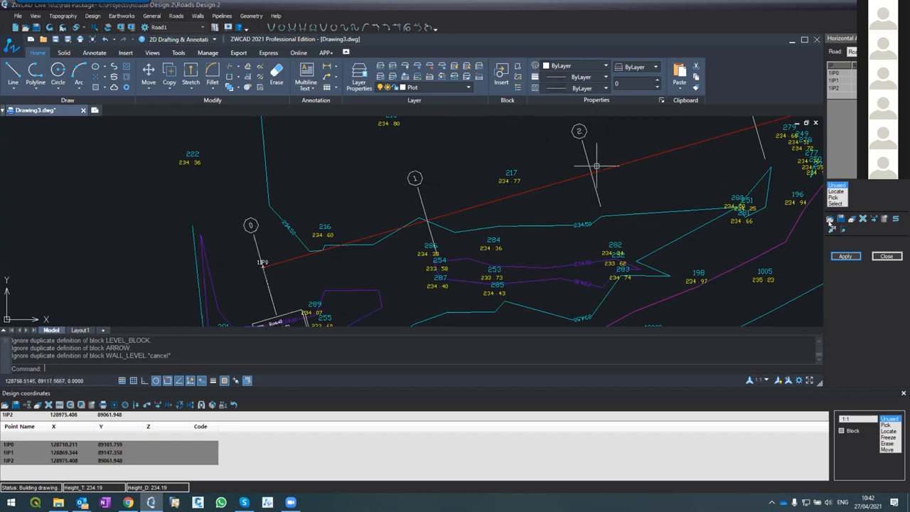
Reapply the horizontal alignment layout with the Distances option enabled
left_click(845, 256)
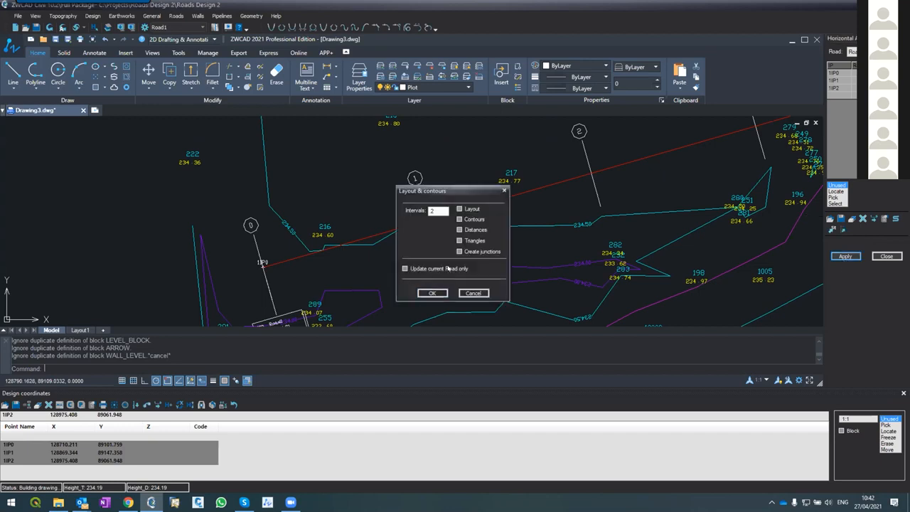
left_click(460, 230)
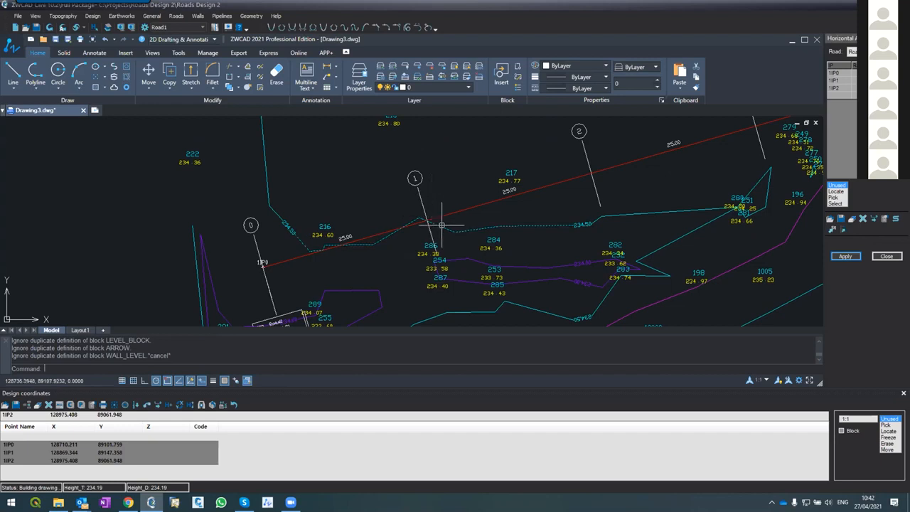
Examine the distance labels between section lines along the alignment, especially around the bend at IP1
scroll(293, 263, "down", 3)
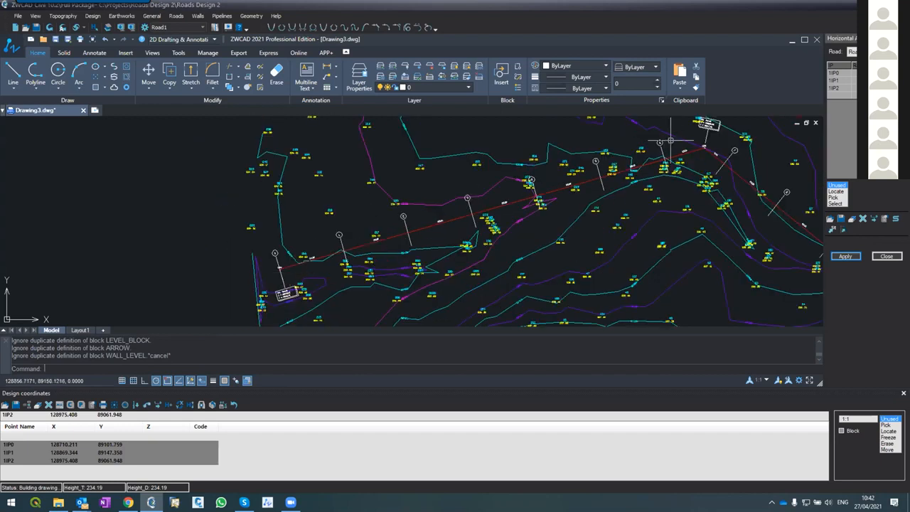
scroll(670, 140, "up", 3)
scroll(662, 157, "down", 5)
scroll(661, 170, "up", 6)
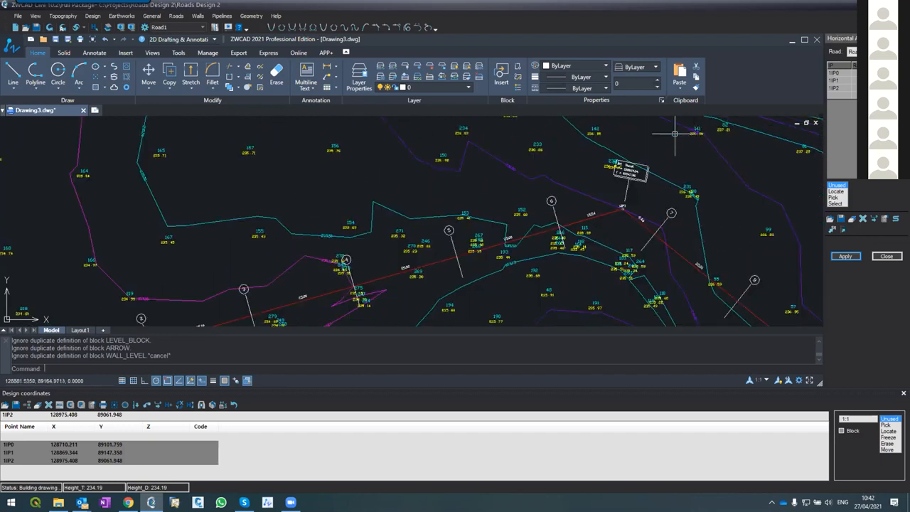
scroll(651, 178, "down", 4)
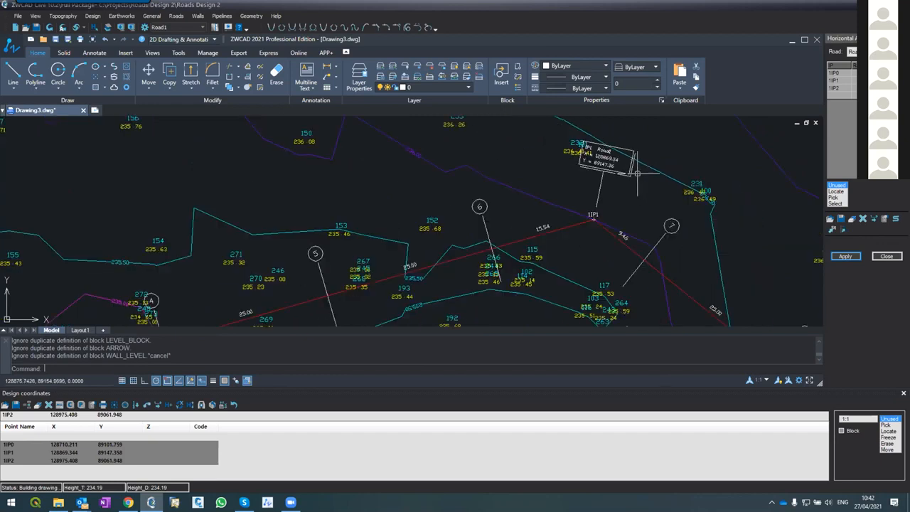
scroll(630, 187, "up", 2)
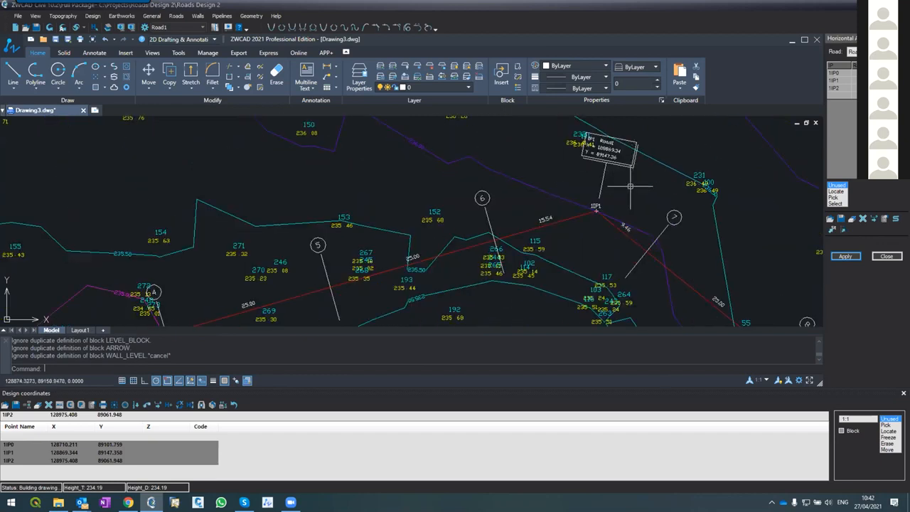
scroll(622, 181, "down", 2)
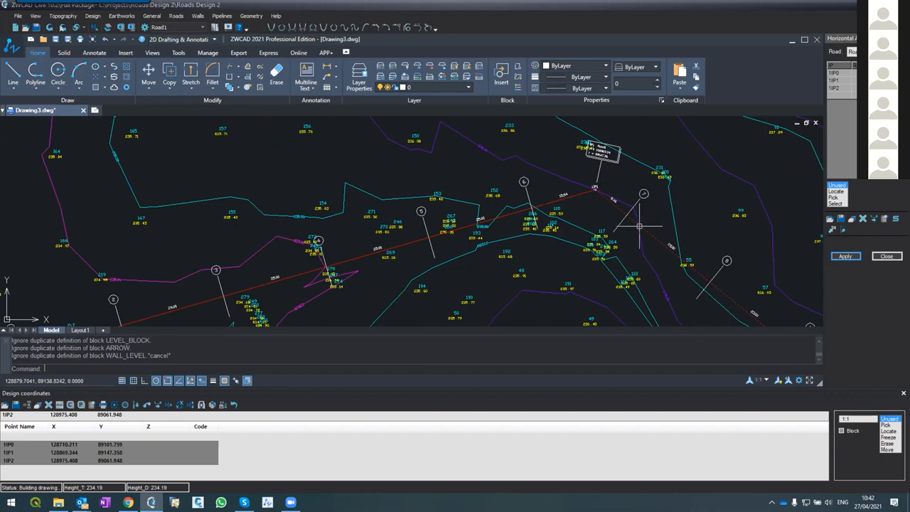
Give IP1 a curve radius of 150 and reapply Road1's horizontal alignment with Distances enabled
scroll(637, 213, "up", 2)
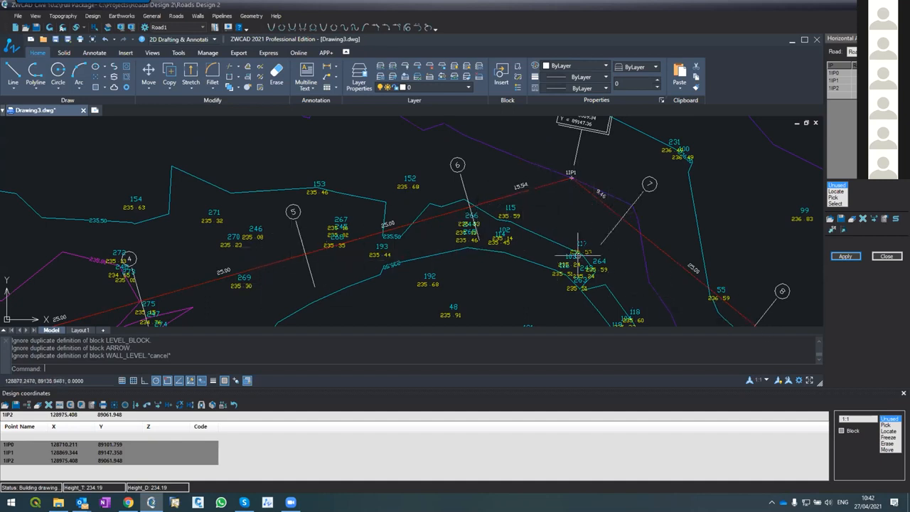
scroll(324, 200, "down", 2)
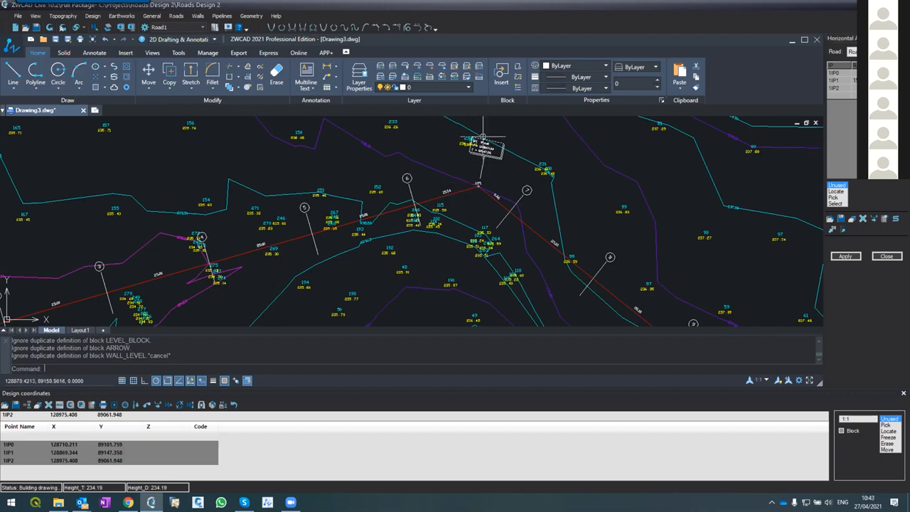
scroll(484, 145, "up", 3)
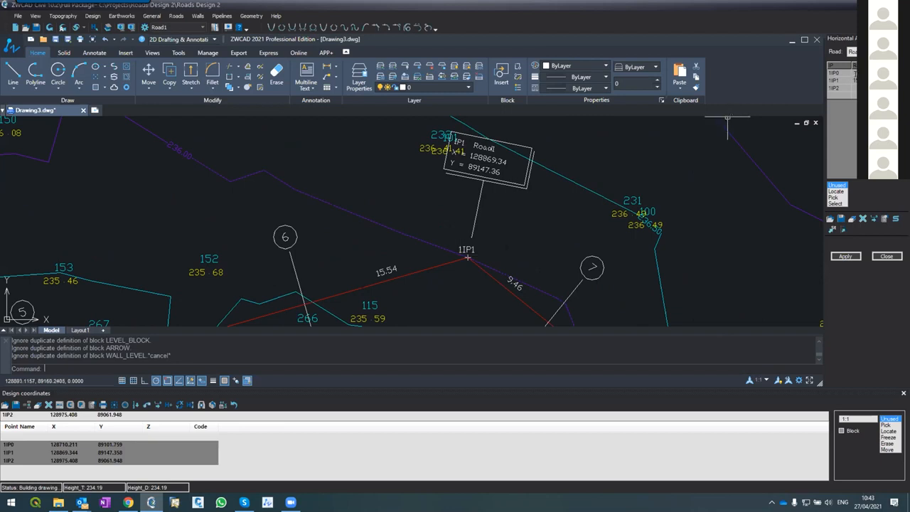
left_click(841, 255)
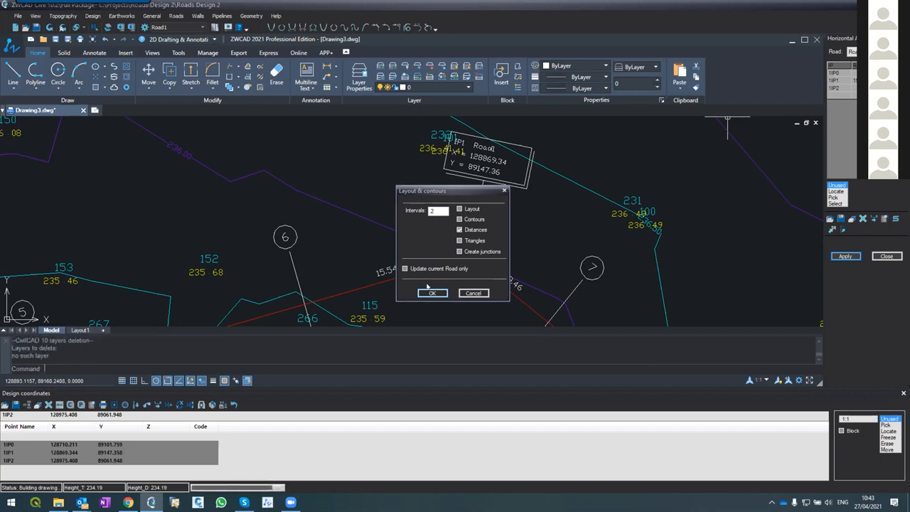
left_click(429, 291)
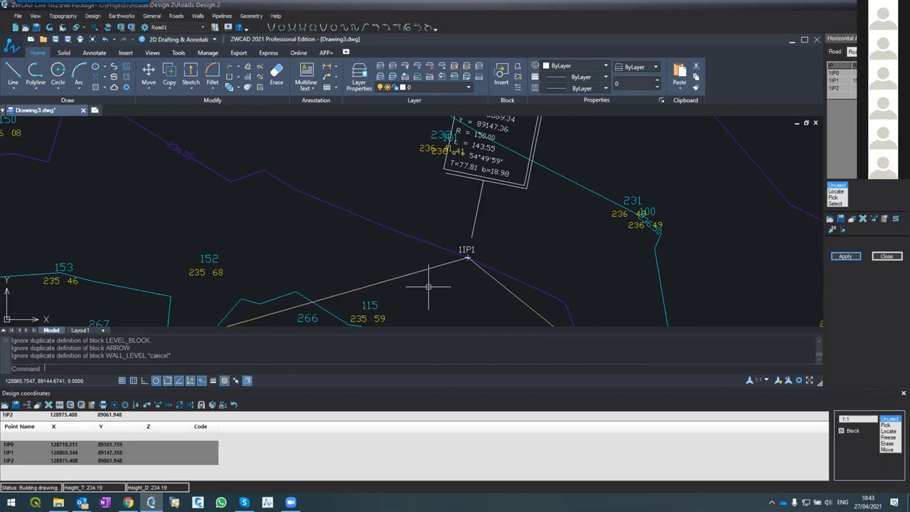
Examine the curve generated at IP1, selecting the red centerline arc to check its extent and clearing the selection
scroll(429, 287, "down", 3)
scroll(389, 285, "up", 1)
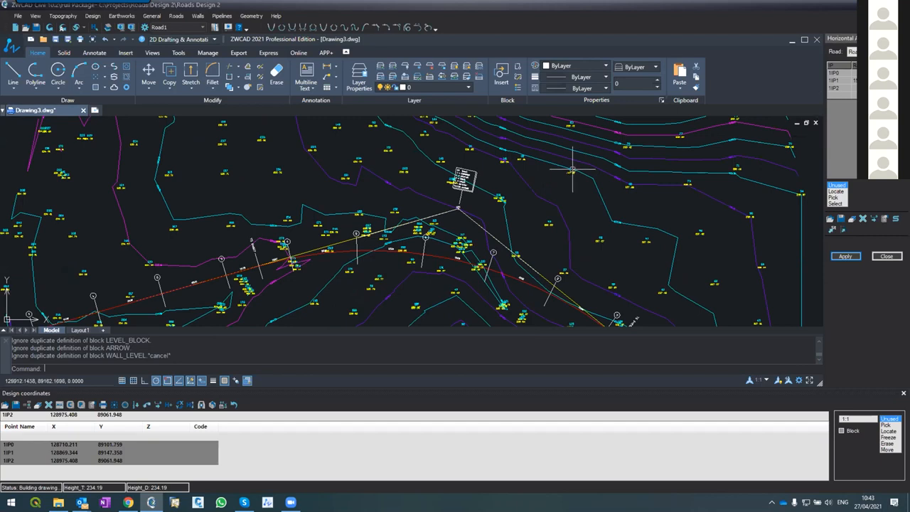
scroll(377, 248, "up", 2)
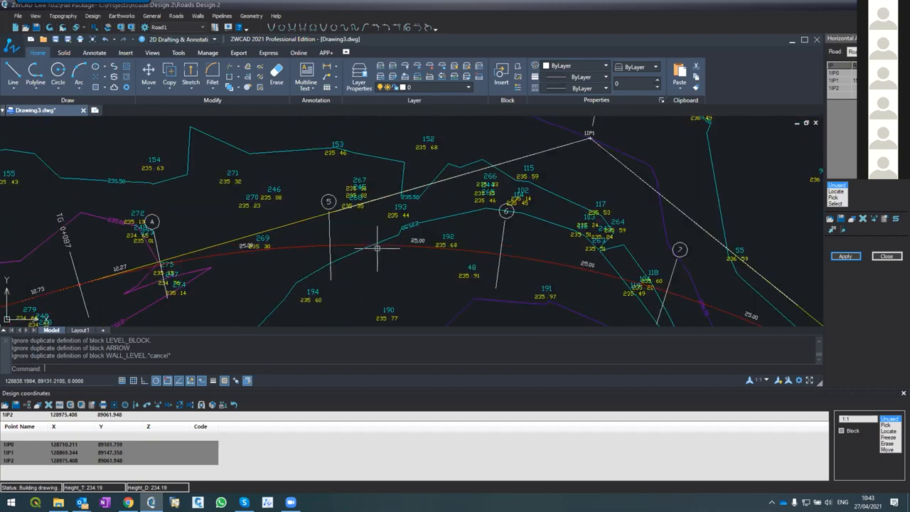
left_click(377, 246)
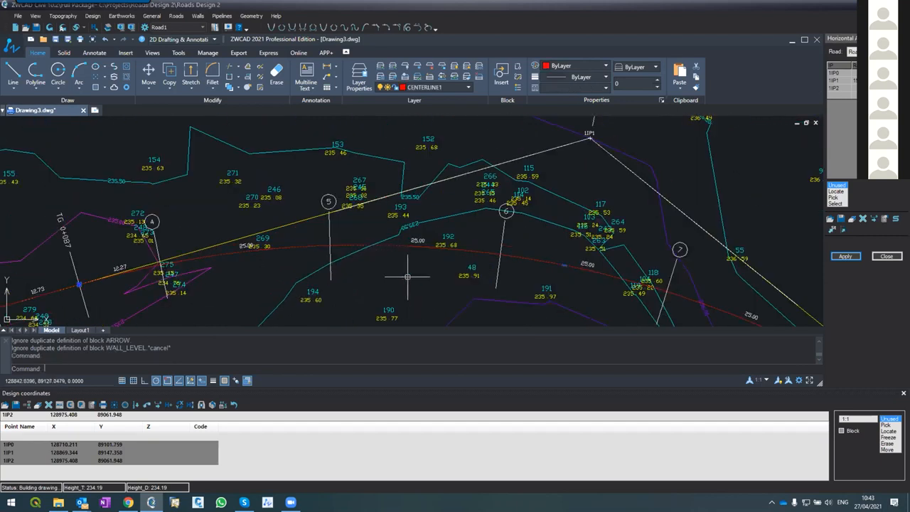
scroll(386, 232, "down", 2)
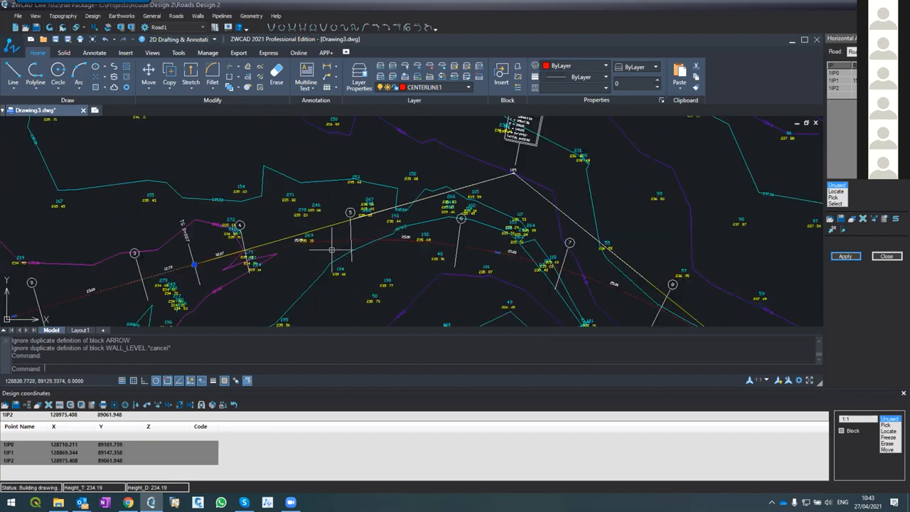
key("Escape")
key("Escape")
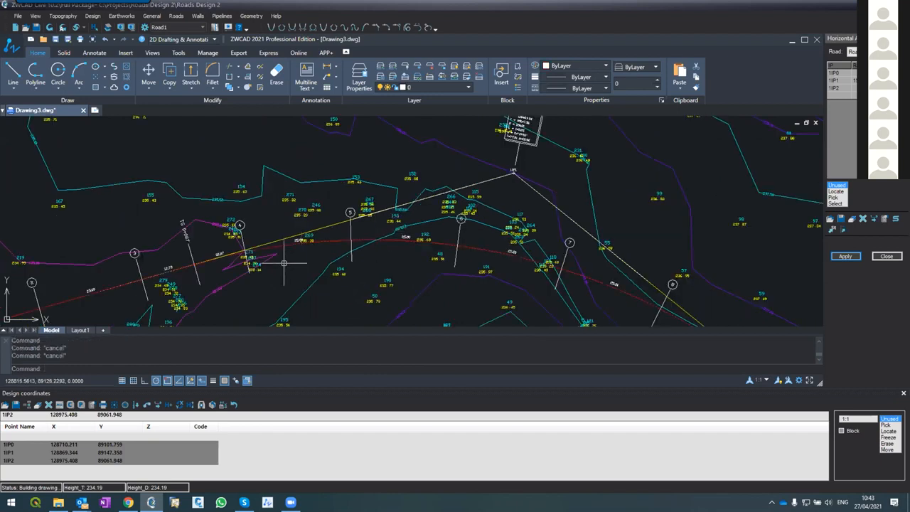
Examine the curve's TG tangent point between sections 3 and 4, where the arc departs from the straight, and the adjoining distances
scroll(177, 270, "up", 3)
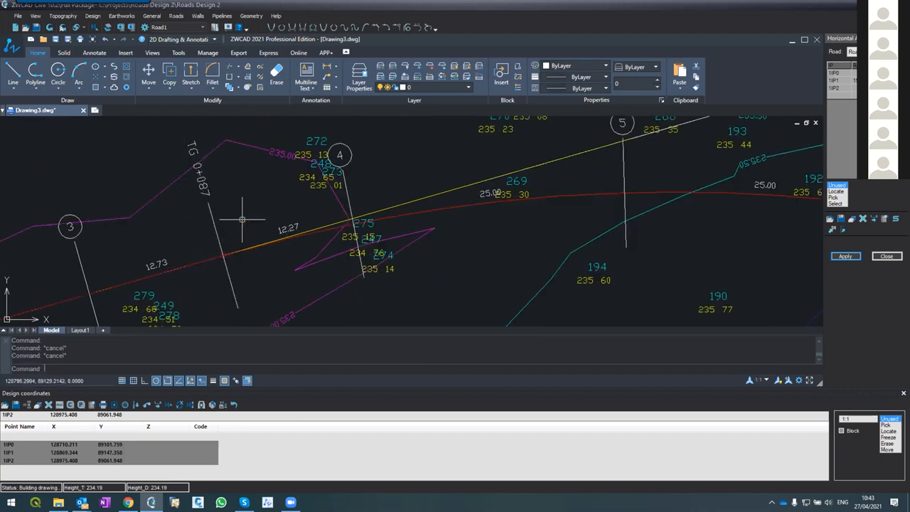
scroll(242, 219, "down", 2)
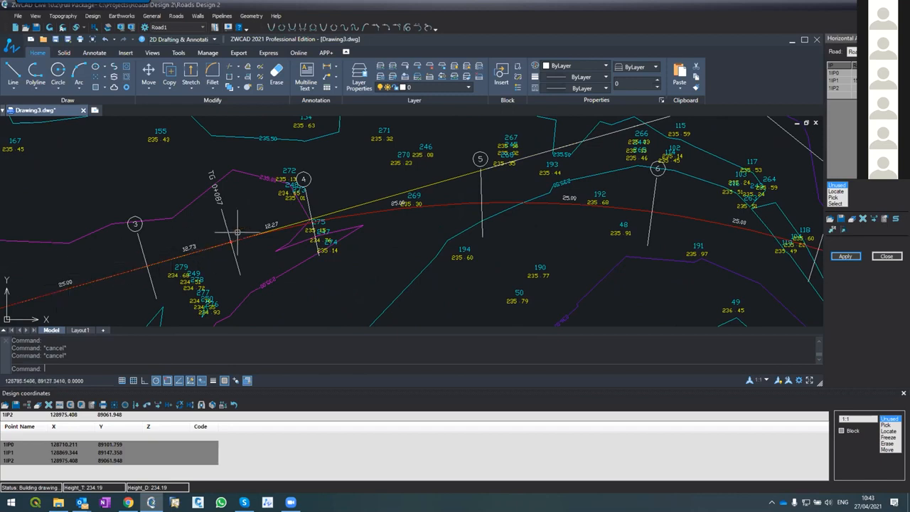
scroll(238, 230, "up", 2)
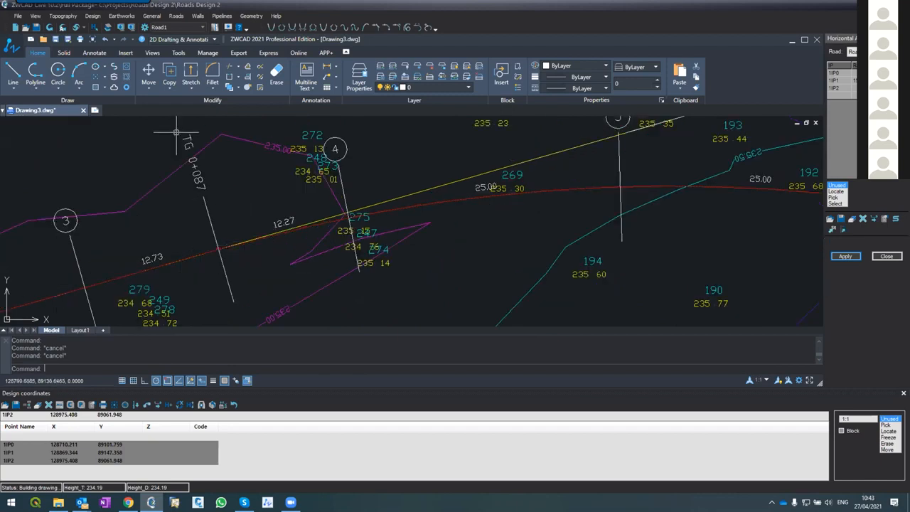
scroll(220, 253, "up", 3)
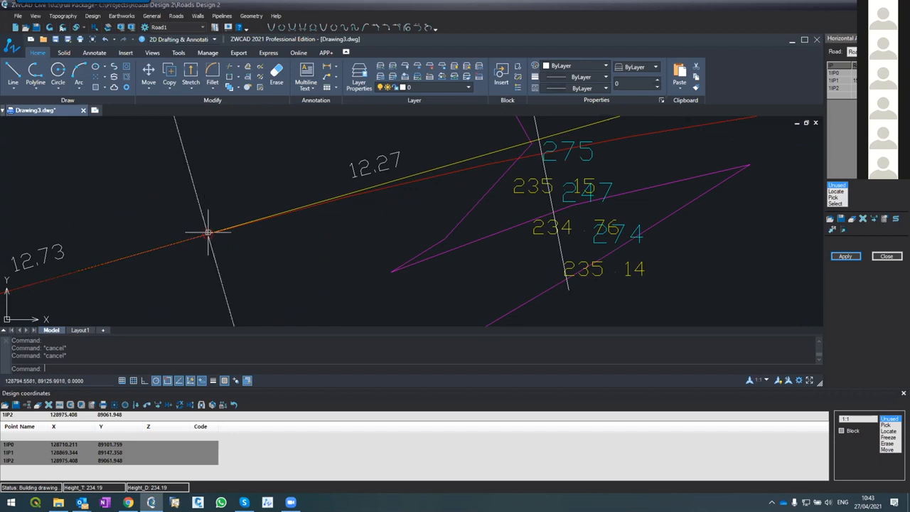
scroll(207, 229, "down", 5)
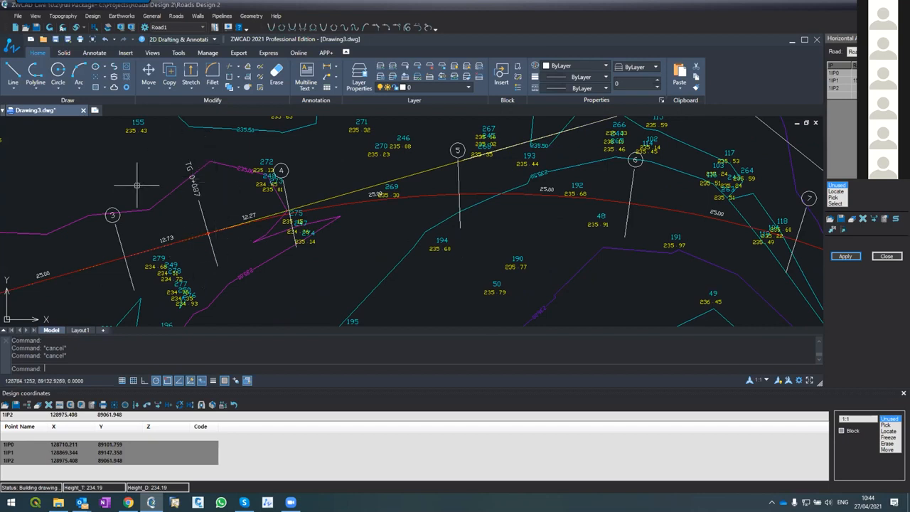
scroll(137, 185, "down", 1)
scroll(142, 192, "up", 2)
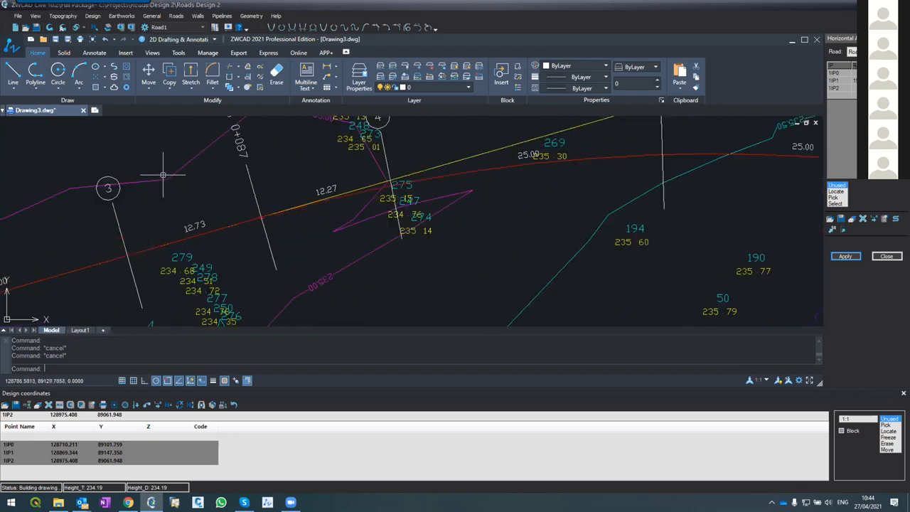
scroll(245, 203, "up", 2)
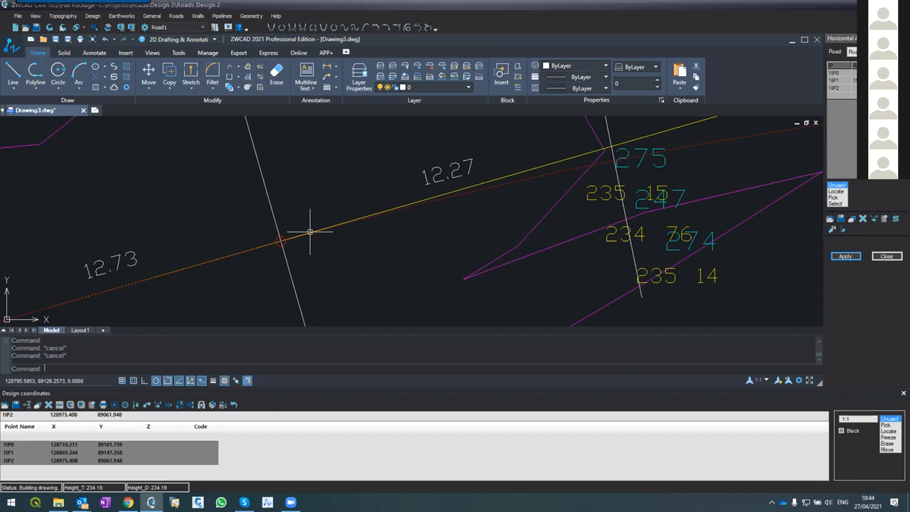
scroll(285, 223, "down", 5)
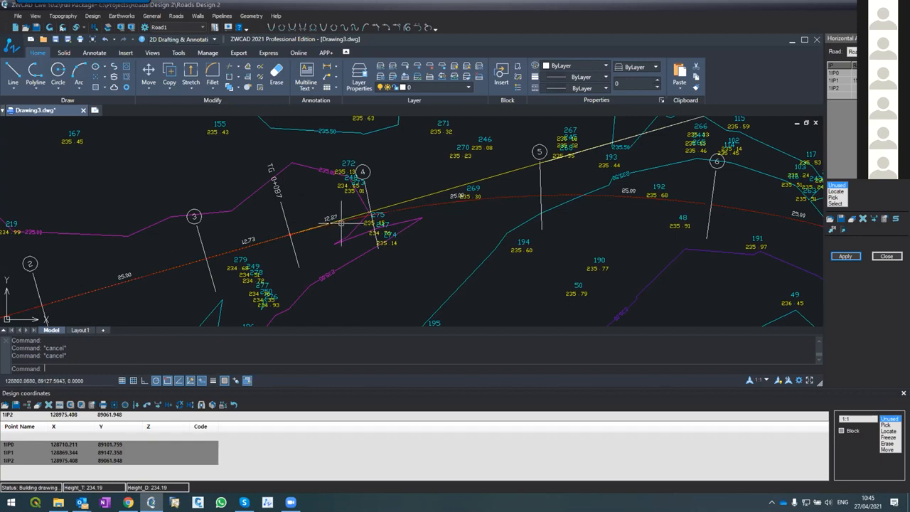
Draw a small rectangle about 5.8 by 2.8 below section line 4
type("rect")
key("Return")
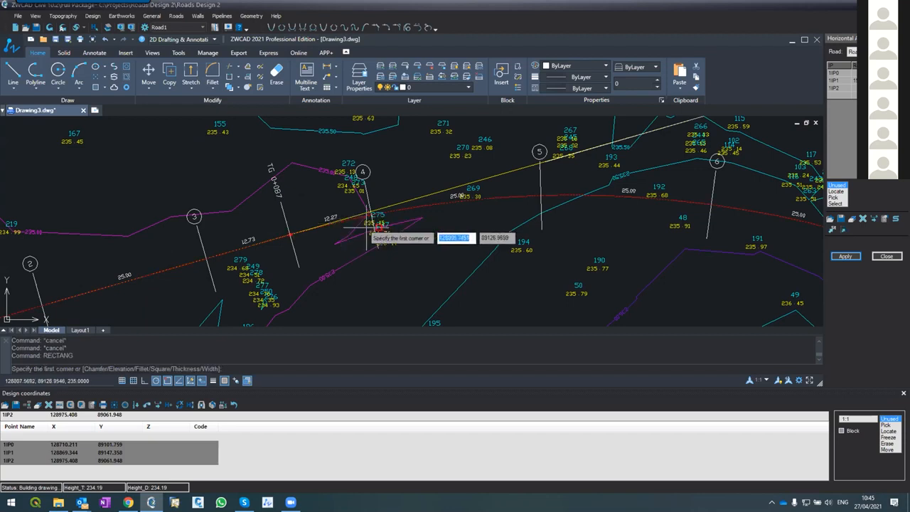
left_click(373, 283)
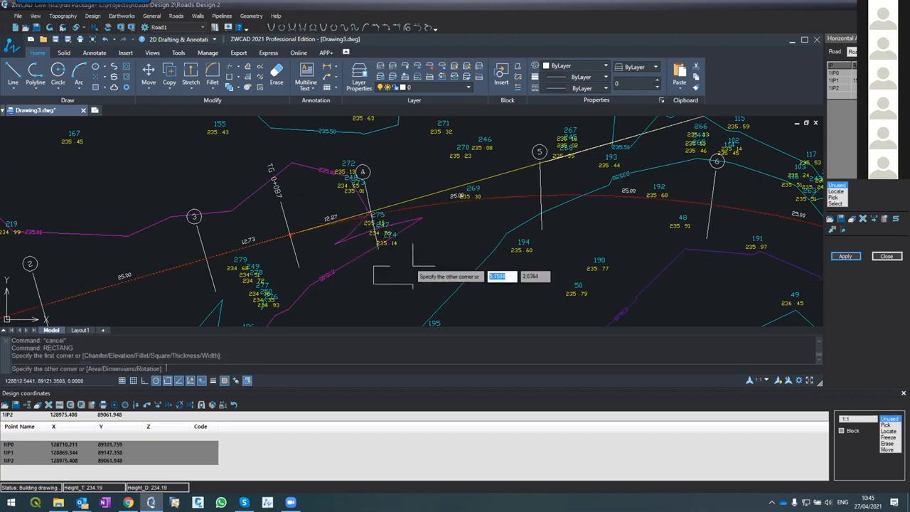
left_click(413, 267)
key("Return")
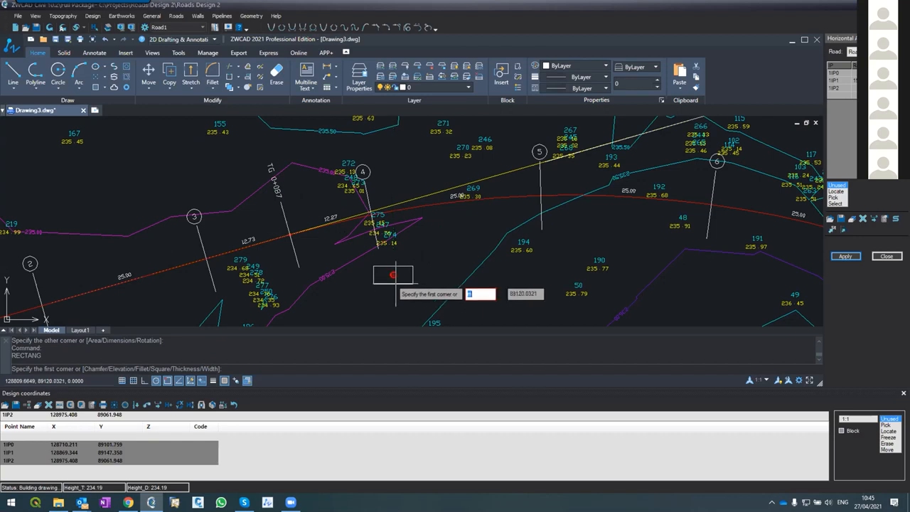
Move the rectangle by its center onto the road centerline at section 3
key("Escape")
type("m")
key("Return")
left_click(413, 279)
key("Return")
left_click(393, 274)
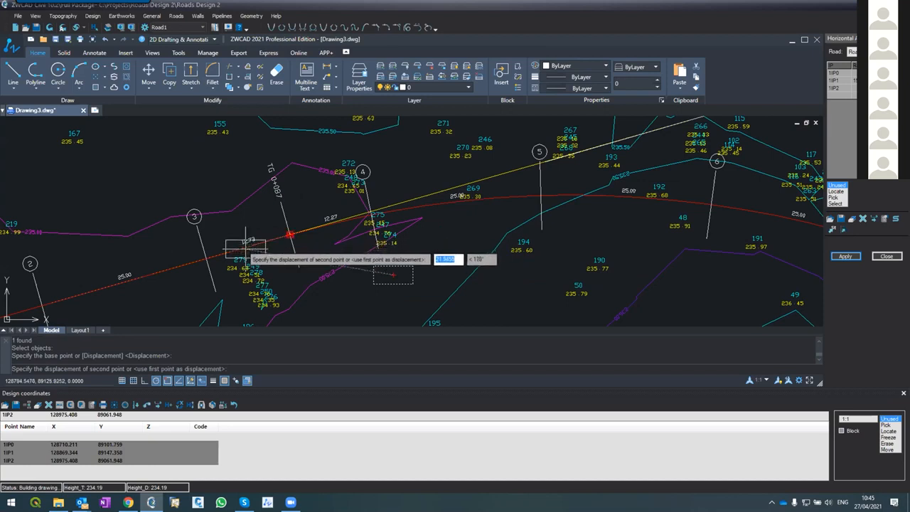
left_click(213, 264)
type("n")
key("Return")
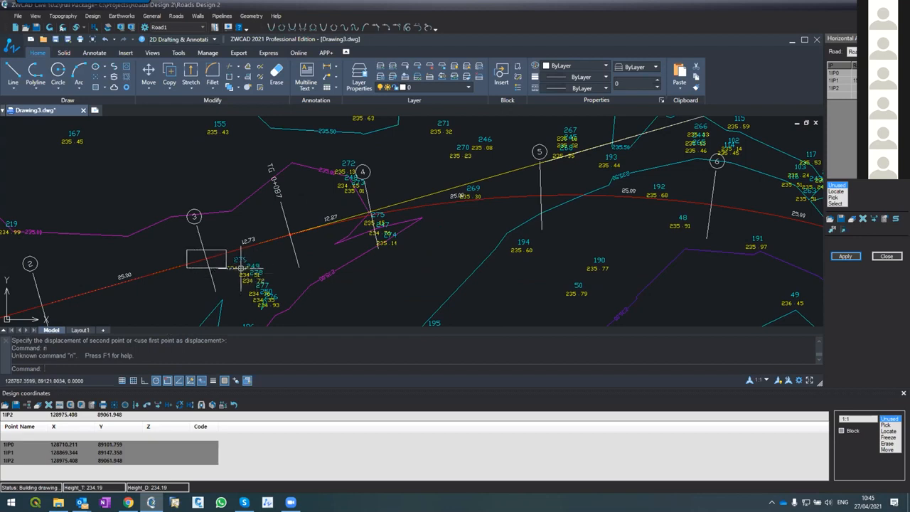
Rotate the rectangle about its lower-left corner to follow the road direction, with object snap turned off
type("RO")
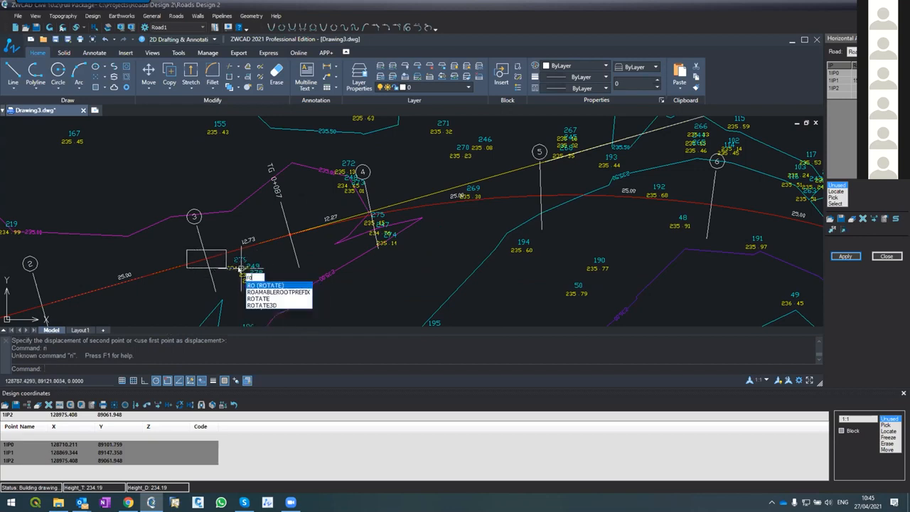
key("Return")
left_click(187, 264)
key("Return")
left_click(187, 266)
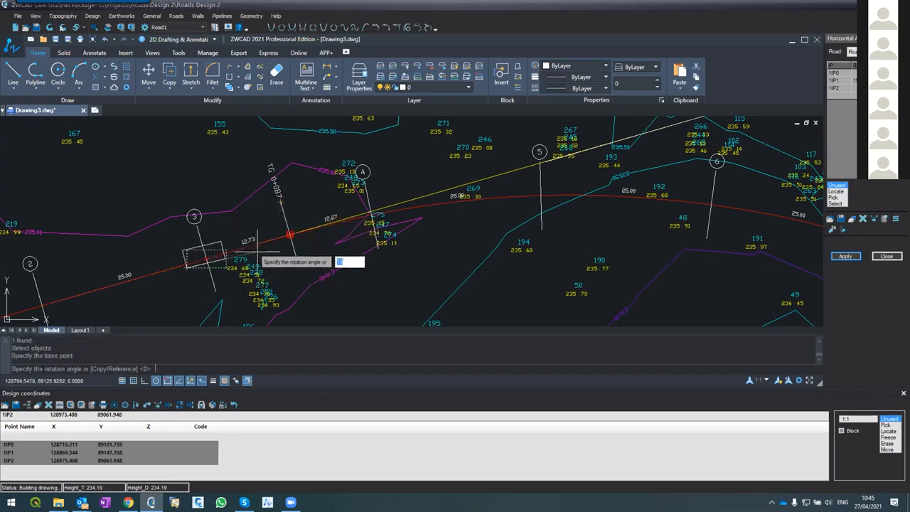
left_click(165, 381)
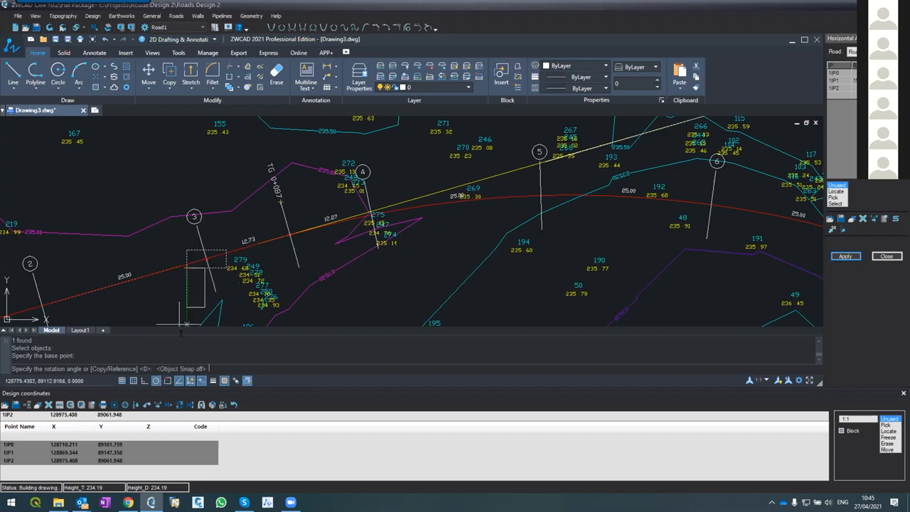
left_click(238, 251)
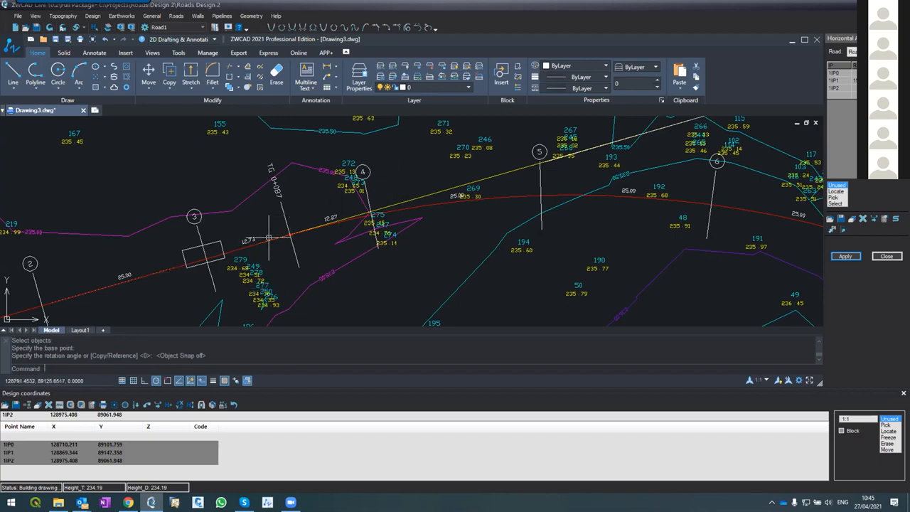
Draw a short polyline extending forward from the rectangle's upper front corner, parallel to the road centerline
type("ok")
key("Return")
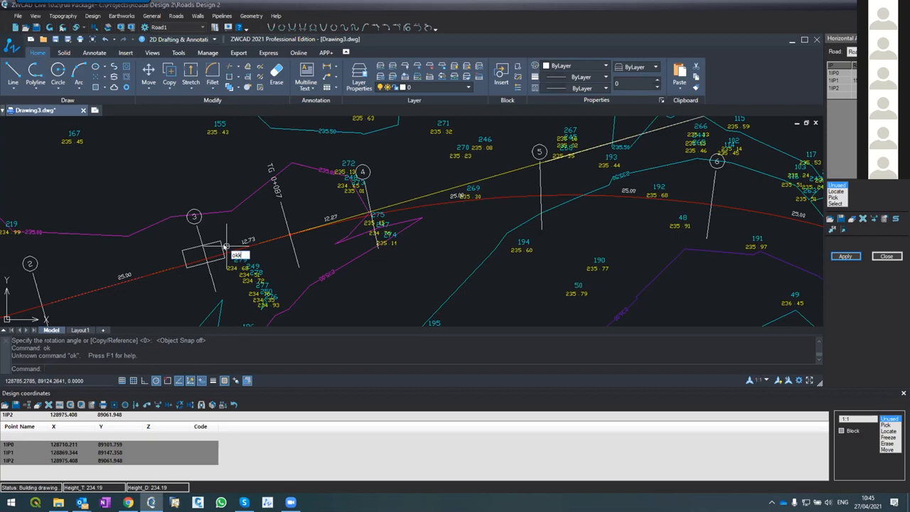
type("pl")
key("Return")
left_click(226, 246)
left_click(260, 240)
key("Return")
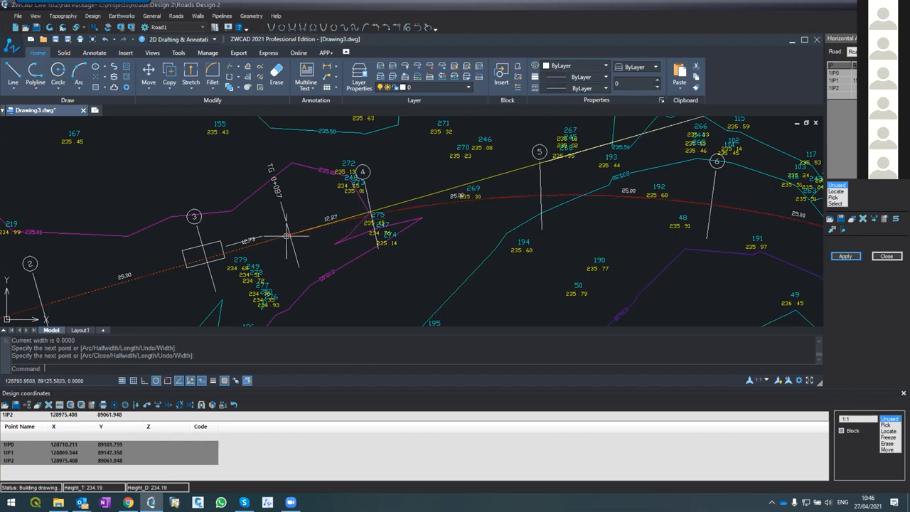
Draw a second polyline from near the rectangle's upper rear corner outward, roughly perpendicular to the road centerline
key("Return")
left_click(190, 252)
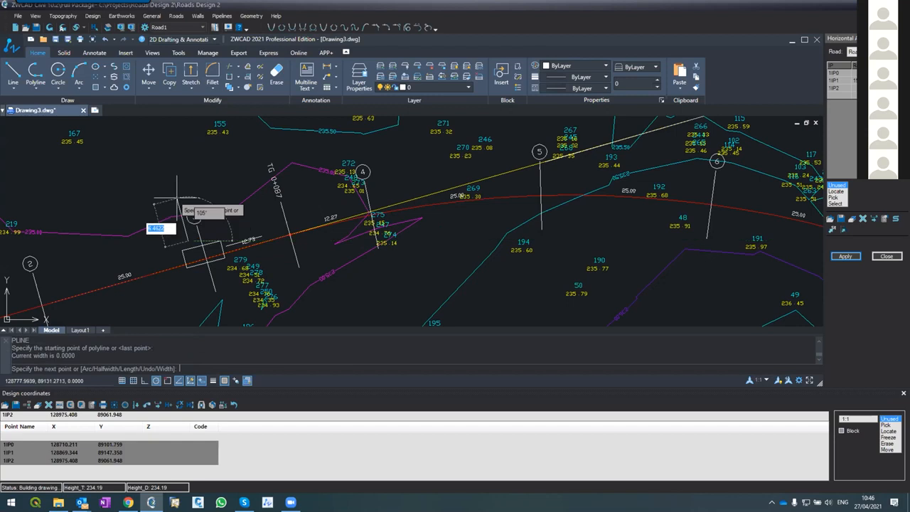
left_click(170, 186)
key("Return")
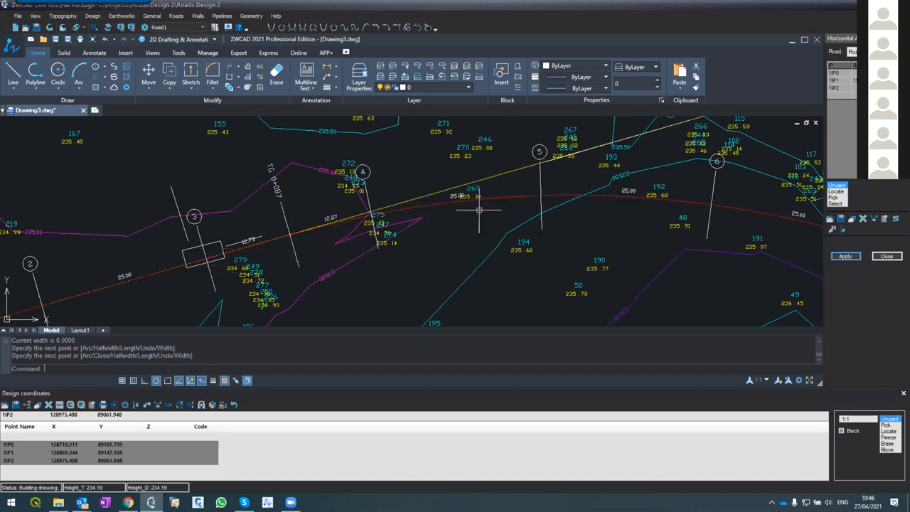
Enlarge the curve radius at IP1 and reapply Road1's horizontal alignment
scroll(469, 214, "down", 3)
scroll(462, 223, "up", 2)
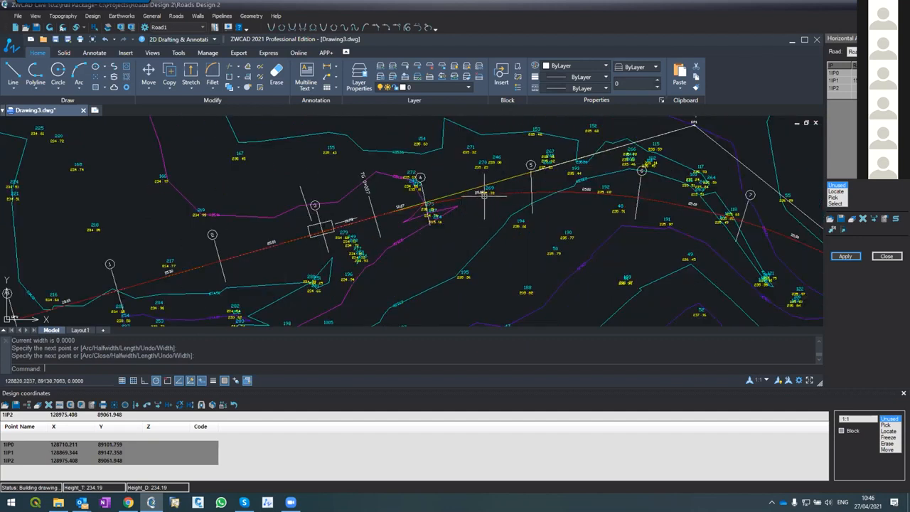
scroll(441, 225, "down", 3)
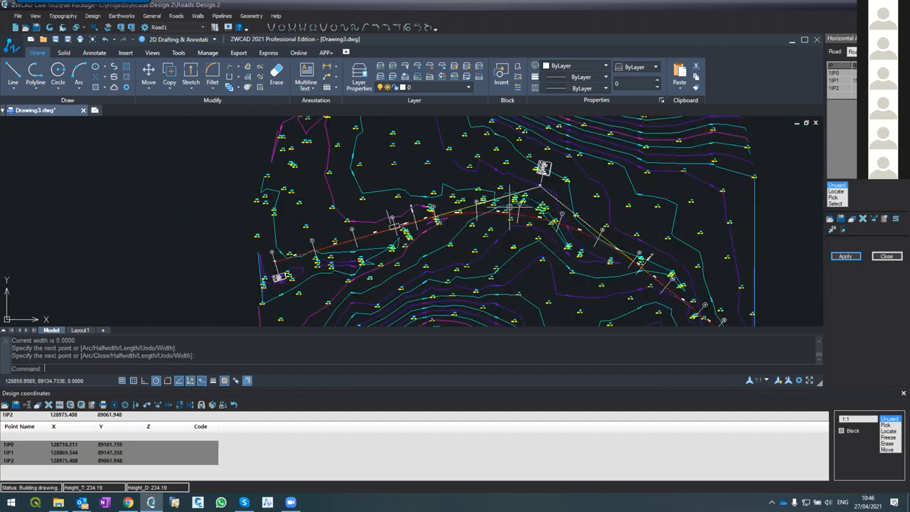
scroll(455, 221, "up", 3)
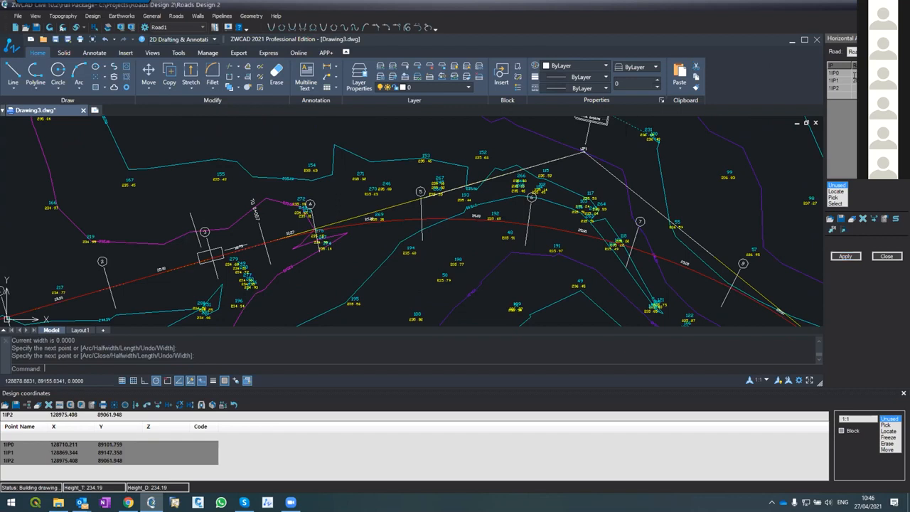
left_click(839, 257)
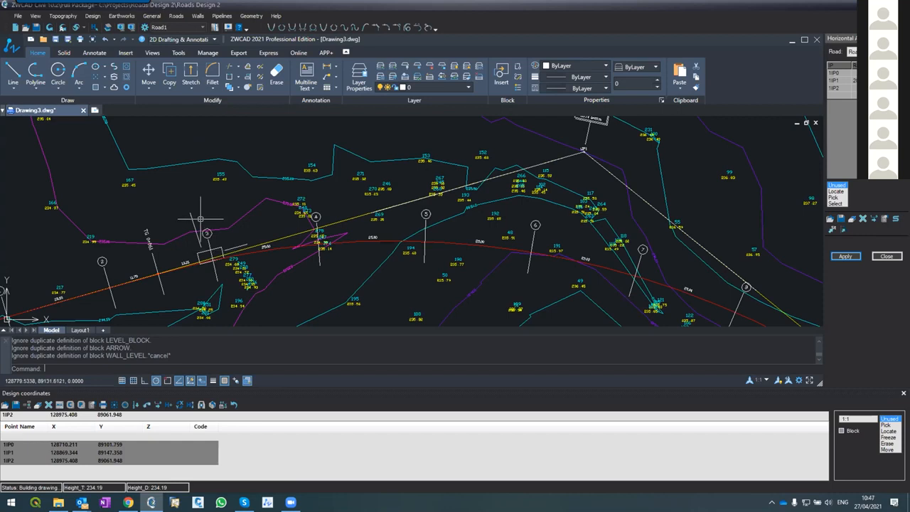
Try a larger curve radius at IP1 by reapplying Road1's alignment with distances, continuing past both tangent overlaps
scroll(306, 169, "down", 4)
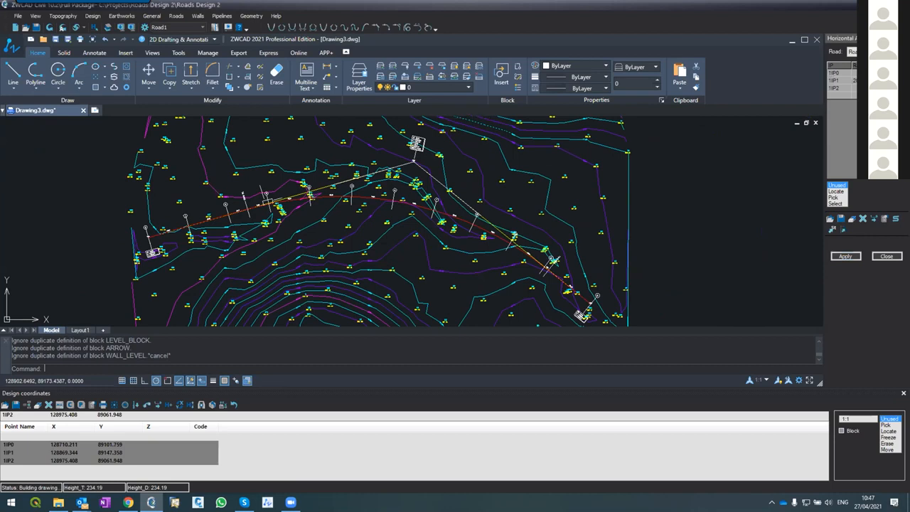
left_click(845, 256)
left_click(441, 292)
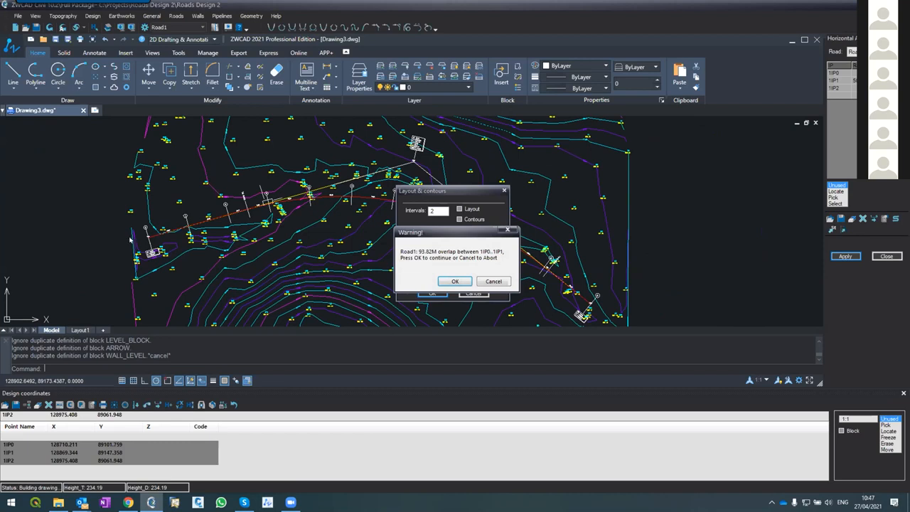
left_click(452, 282)
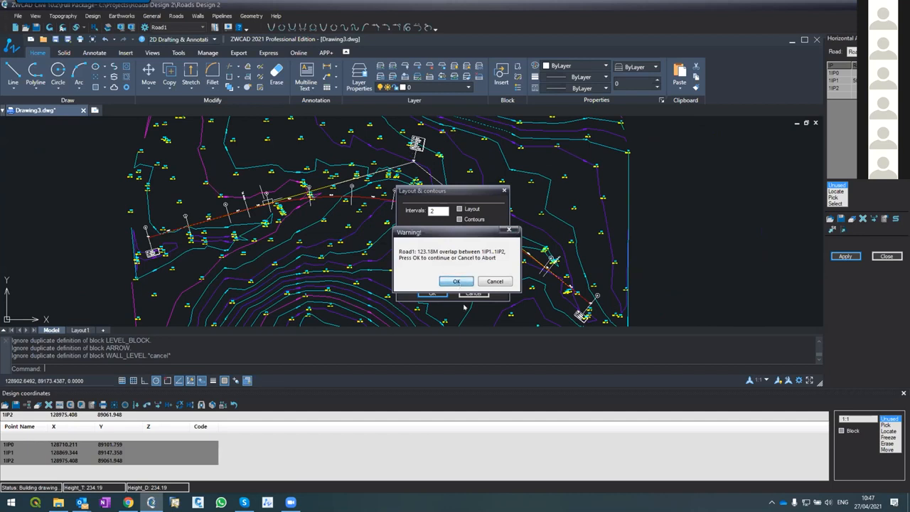
left_click(456, 281)
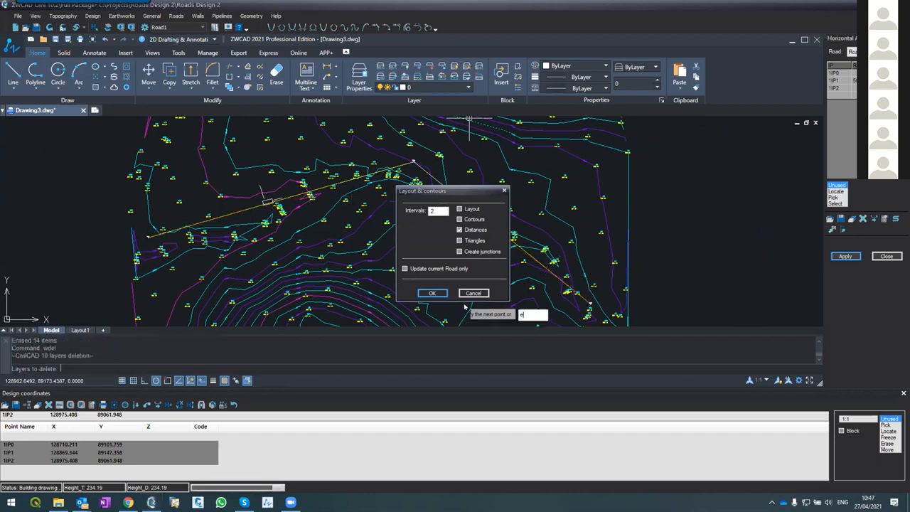
Examine Road1's curve along the reapplied alignment and the coordinates of 1IP0, 1IP1 and 1IP2 in the design coordinates
scroll(387, 182, "down", 6)
scroll(390, 176, "up", 4)
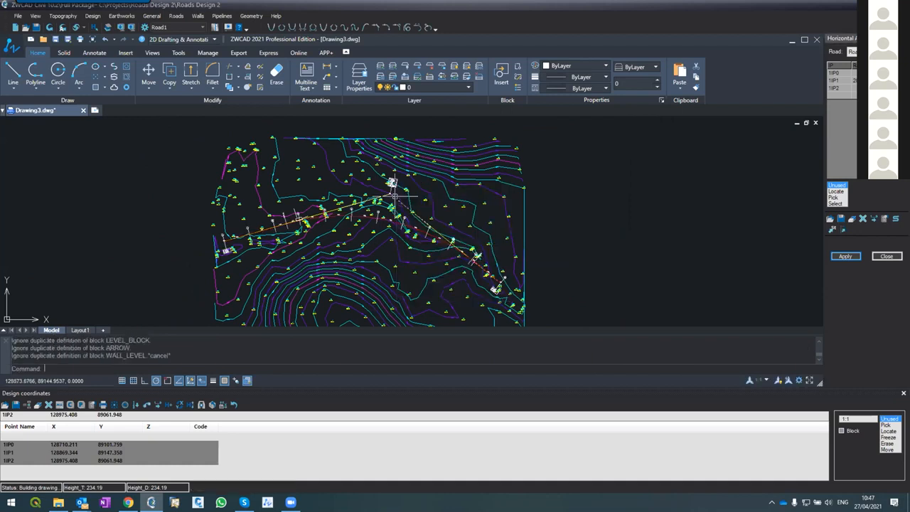
scroll(284, 215, "up", 5)
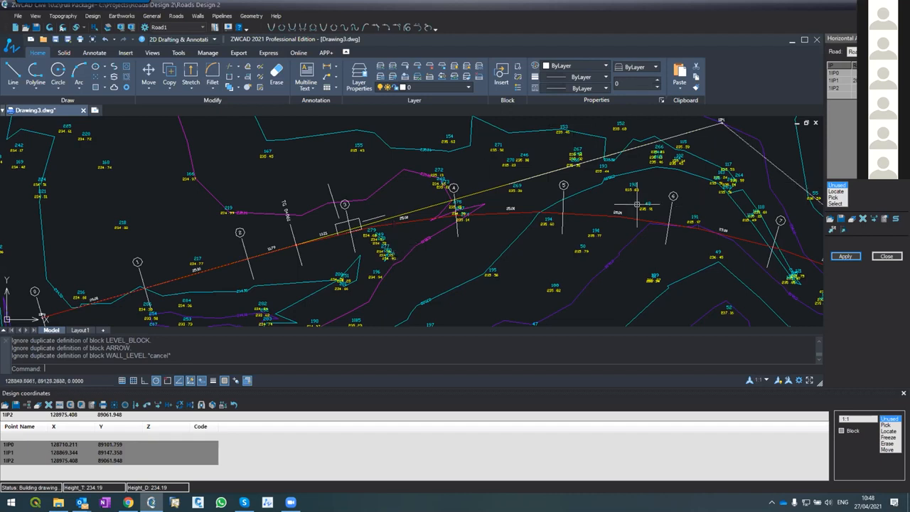
scroll(638, 204, "down", 6)
scroll(672, 191, "up", 4)
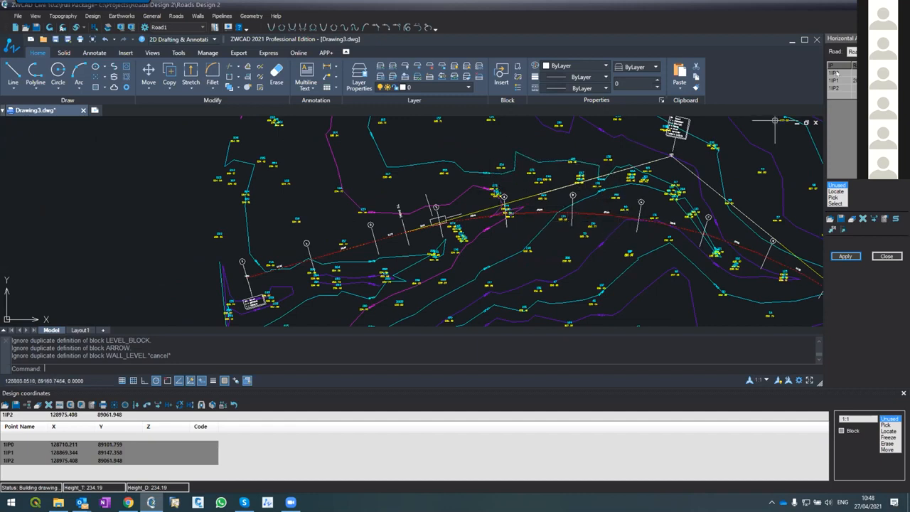
left_click(78, 446)
left_click(78, 453)
left_click(79, 460)
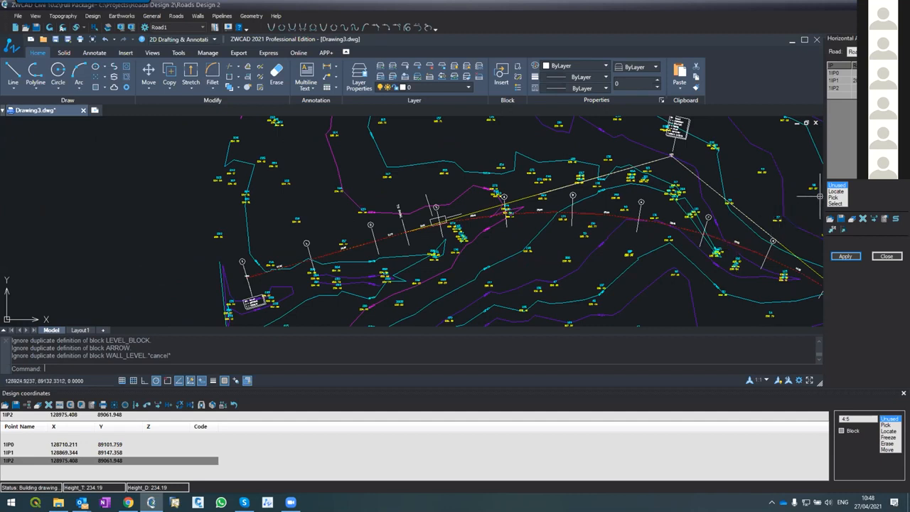
Adjust the width of the Horizontal Alignment panel beside the drawing
left_click_drag(813, 188, 795, 190)
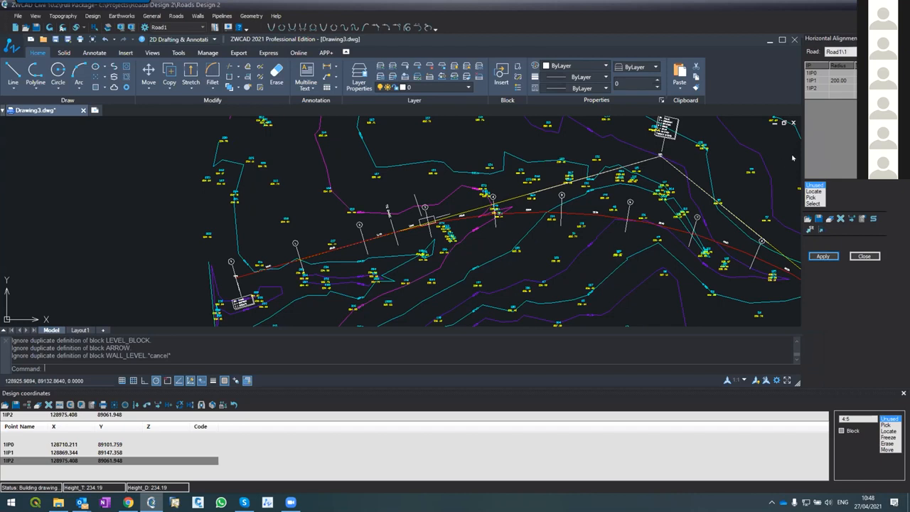
left_click_drag(803, 150, 817, 150)
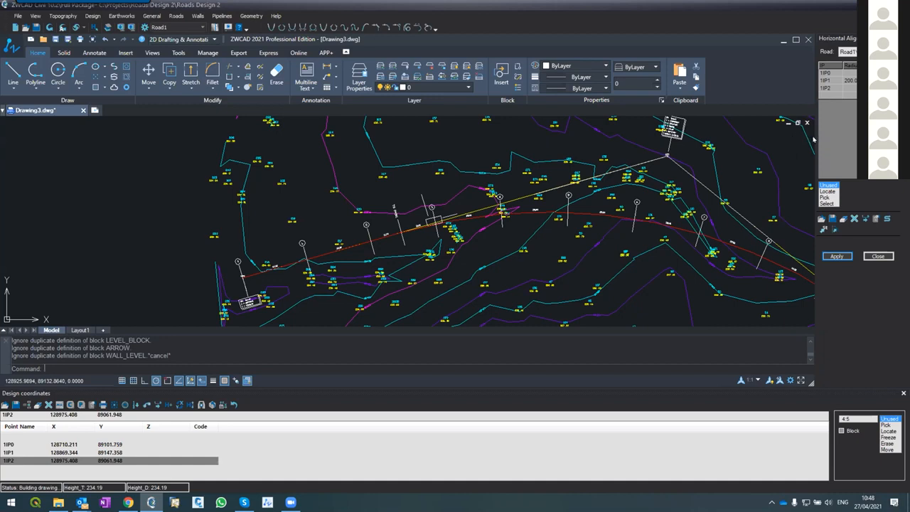
left_click_drag(816, 140, 822, 135)
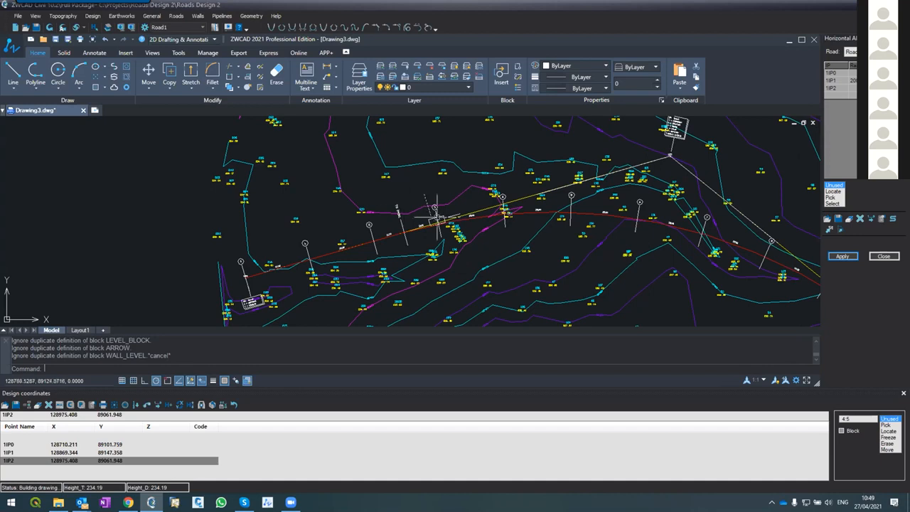
Add an entry spiral of length 40 to the curve at IP1 and reapply Road1's horizontal alignment with distances
scroll(480, 227, "up", 5)
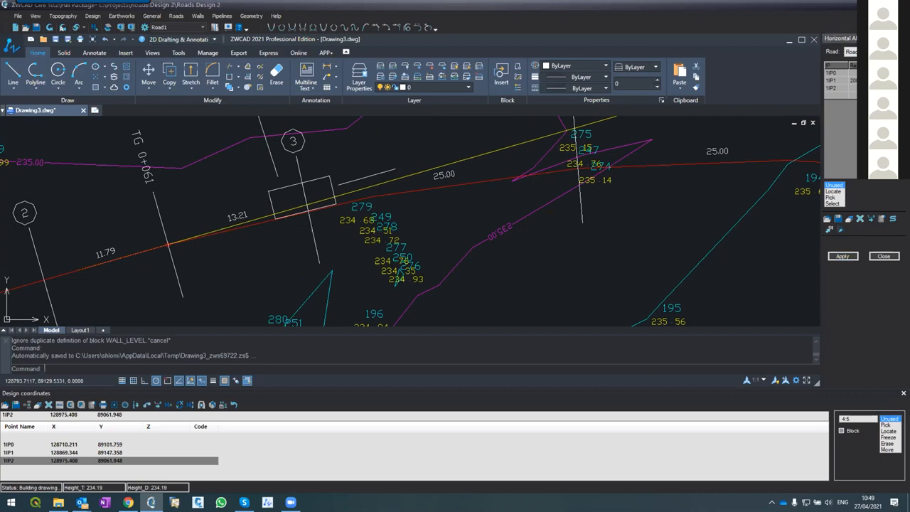
left_click(834, 259)
left_click(431, 292)
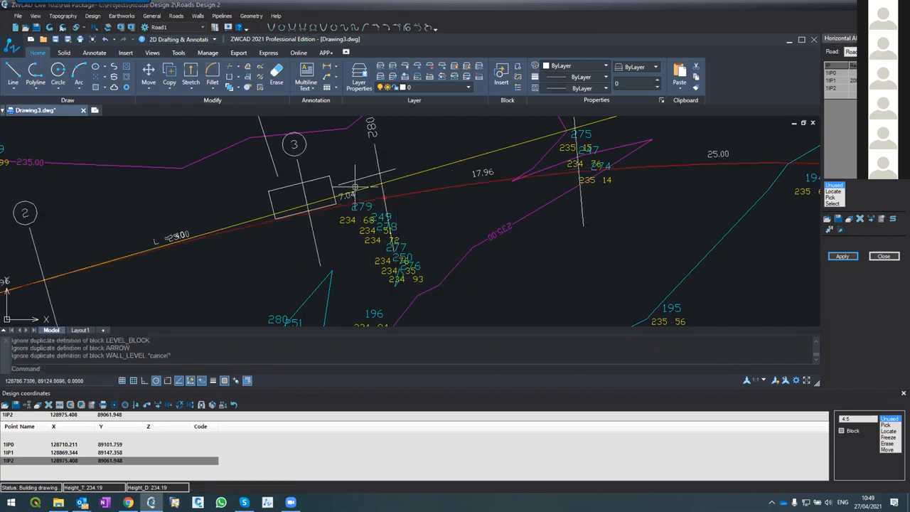
Inspect the entry spiral's polyline on Road1's centerline between the TS and SC sections
scroll(354, 190, "down", 4)
scroll(299, 219, "up", 4)
scroll(299, 219, "down", 2)
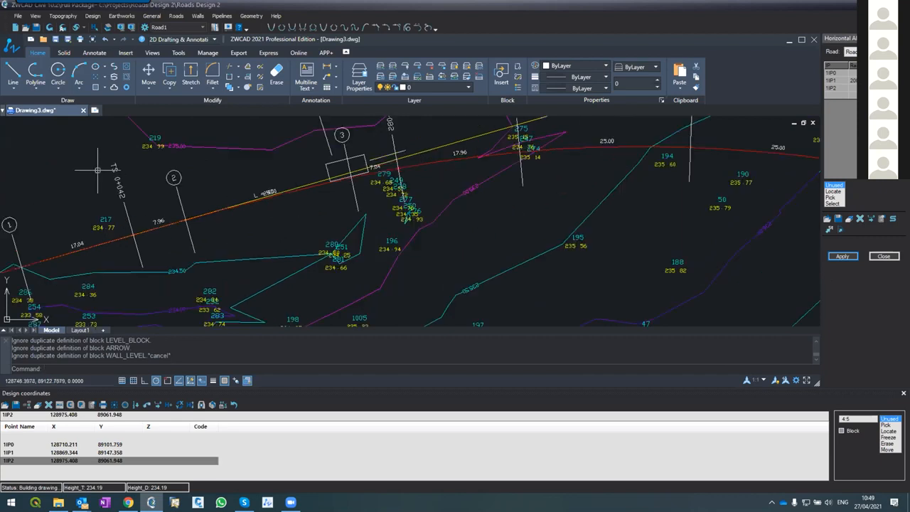
scroll(137, 222, "down", 3)
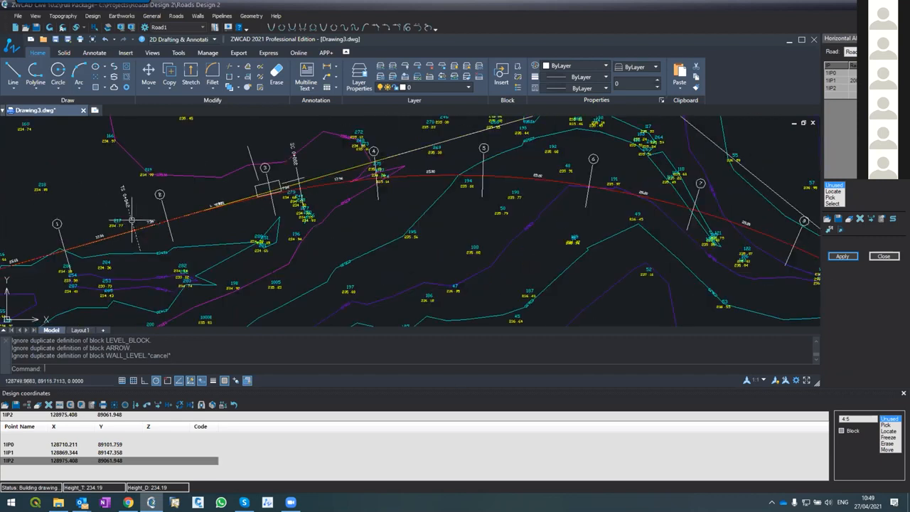
scroll(107, 192, "up", 2)
scroll(132, 204, "up", 3)
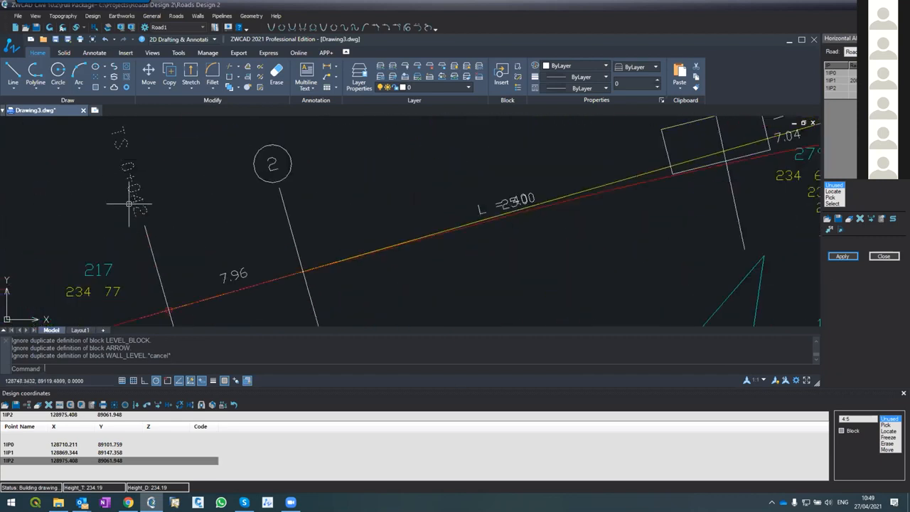
left_click(587, 196)
scroll(497, 276, "down", 3)
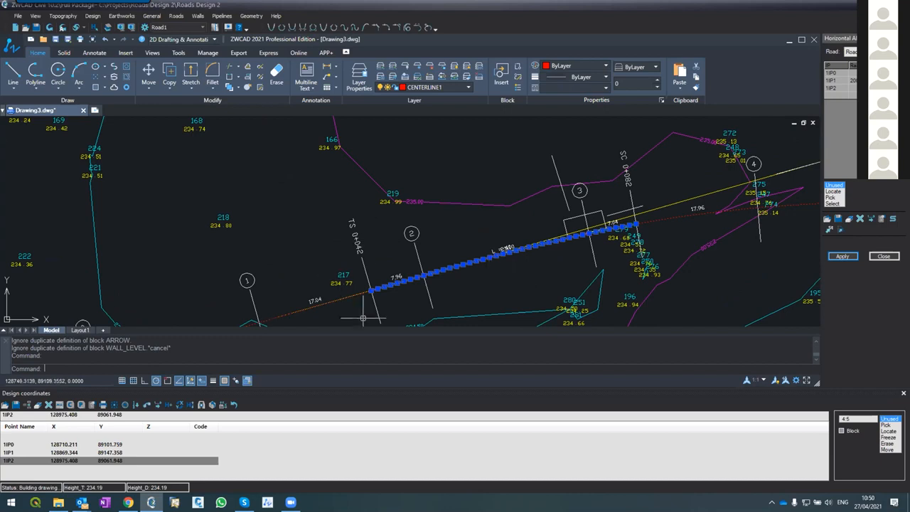
scroll(379, 291, "up", 4)
scroll(375, 286, "down", 4)
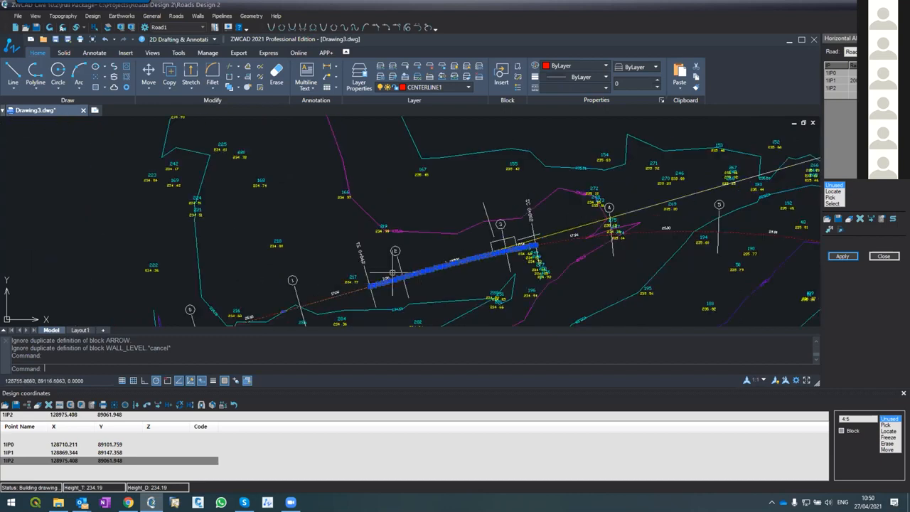
scroll(542, 249, "up", 4)
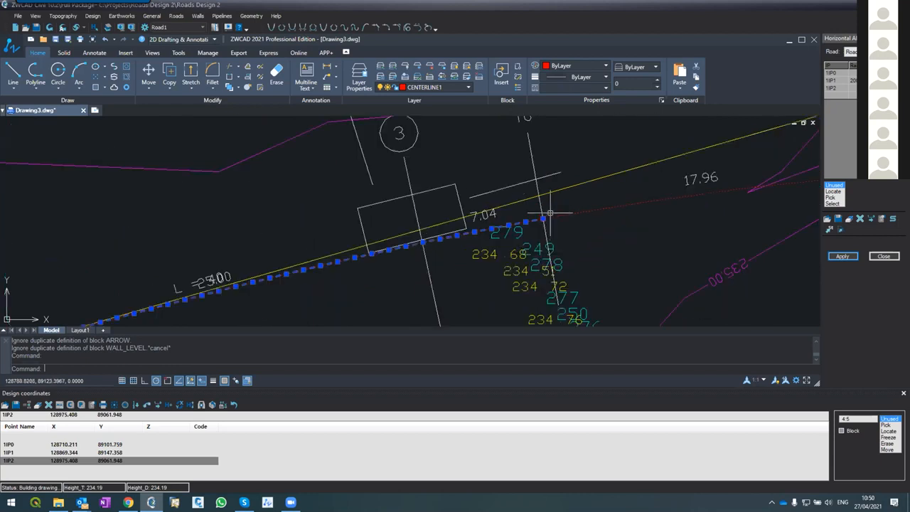
scroll(545, 211, "down", 4)
scroll(411, 260, "up", 2)
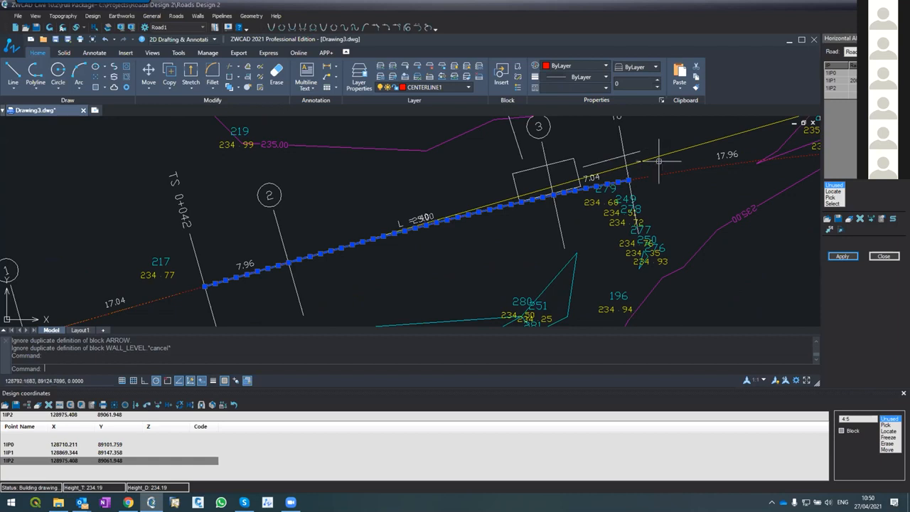
key("Escape")
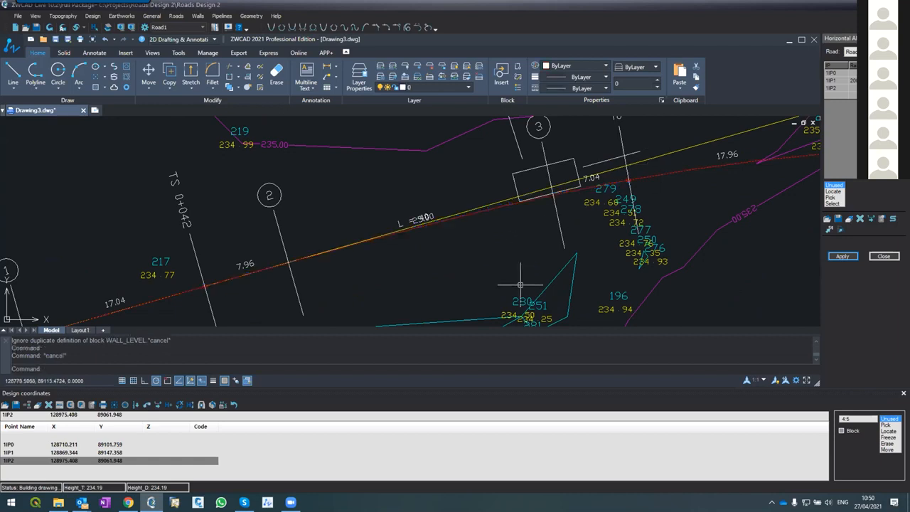
Compare the entry spiral's start and end with the straight centerline segment before it and the curve after it
left_click(488, 214)
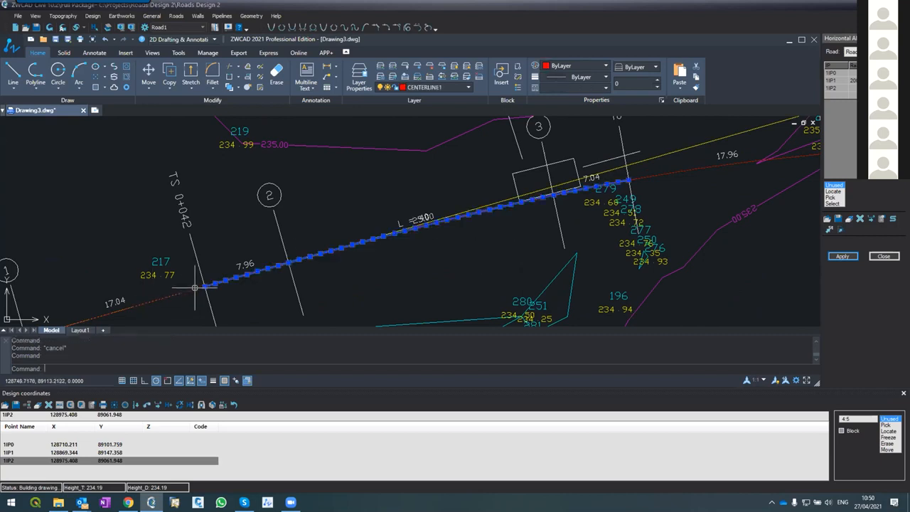
mouse_move(204, 285)
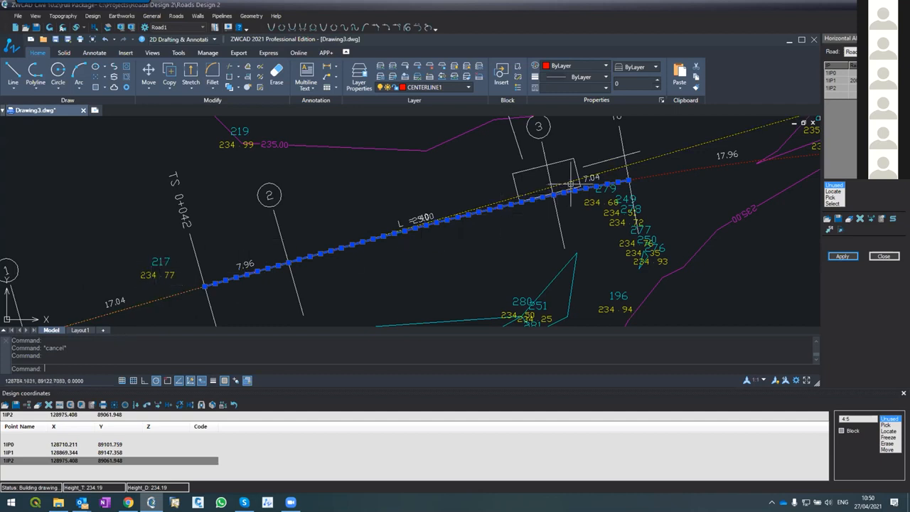
scroll(488, 240, "down", 4)
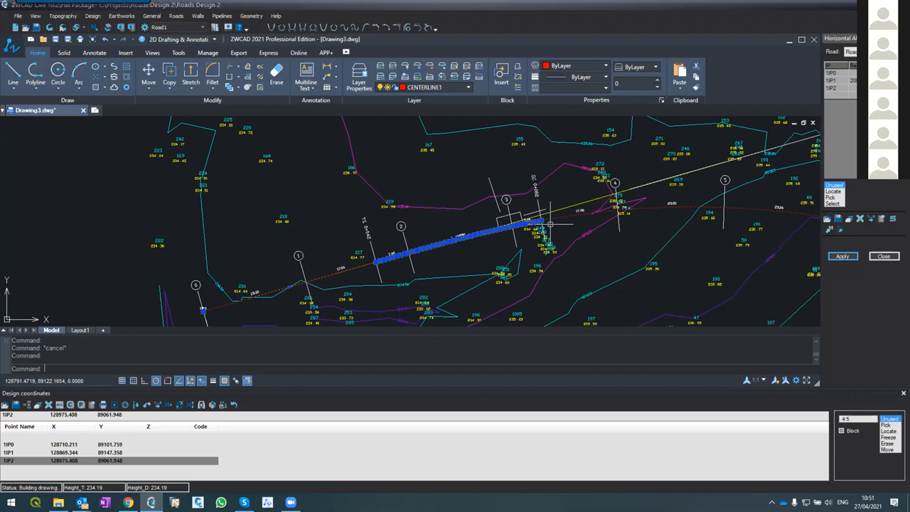
key("Escape")
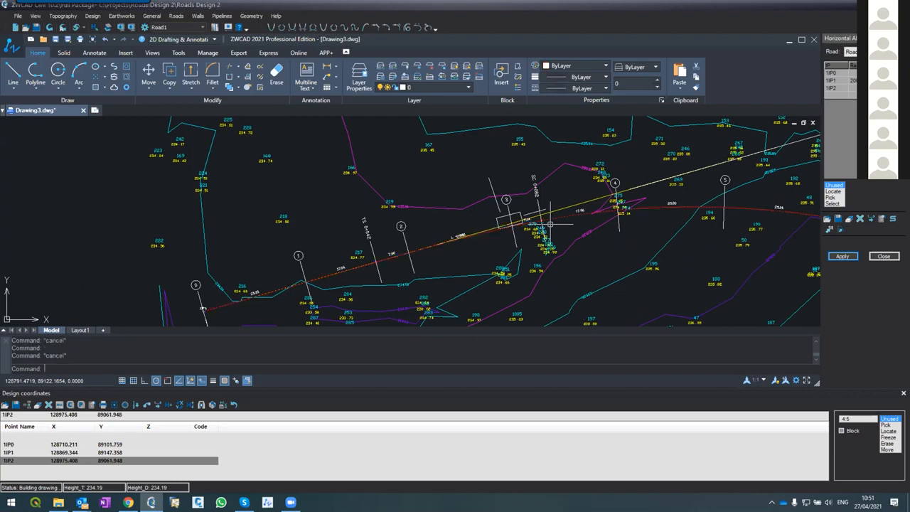
scroll(468, 235, "up", 2)
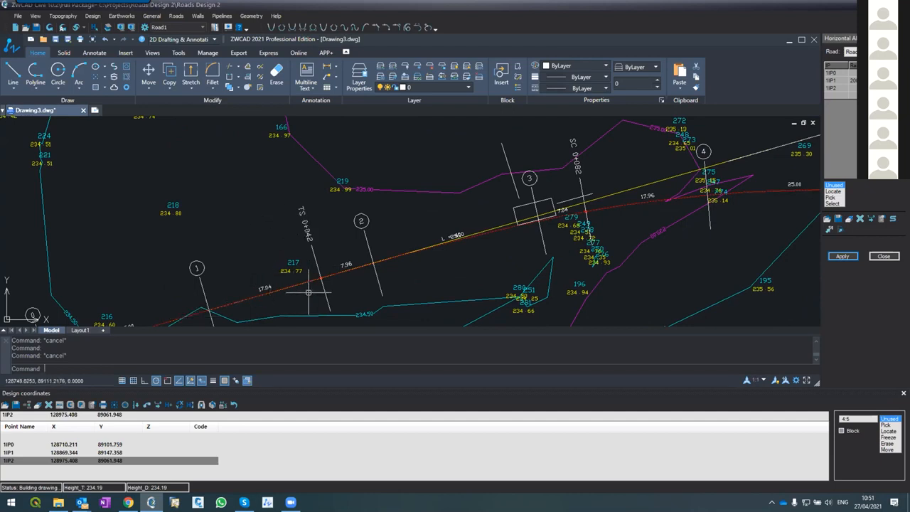
scroll(308, 291, "up", 2)
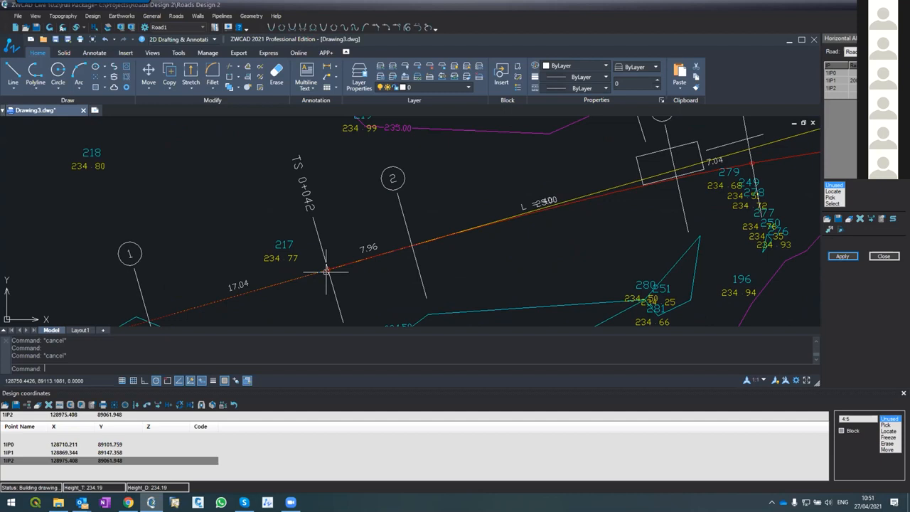
left_click(340, 265)
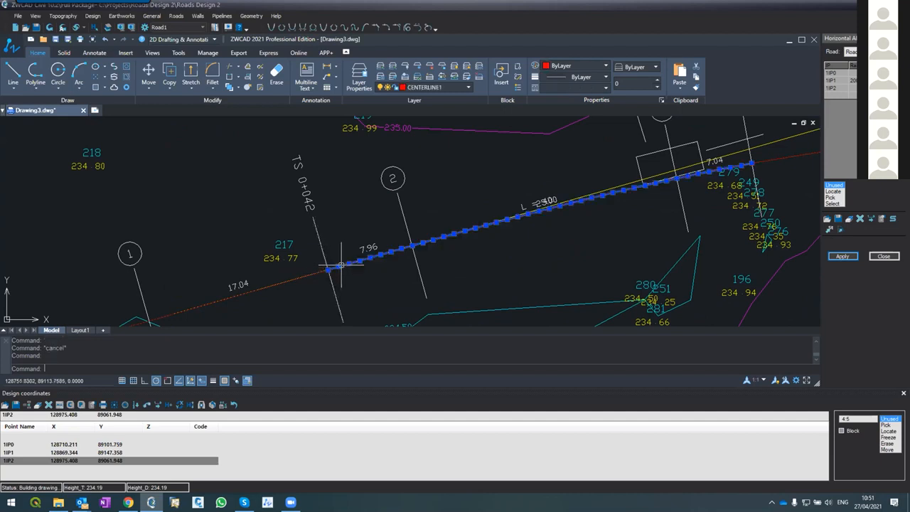
scroll(626, 235, "down", 4)
scroll(661, 182, "up", 4)
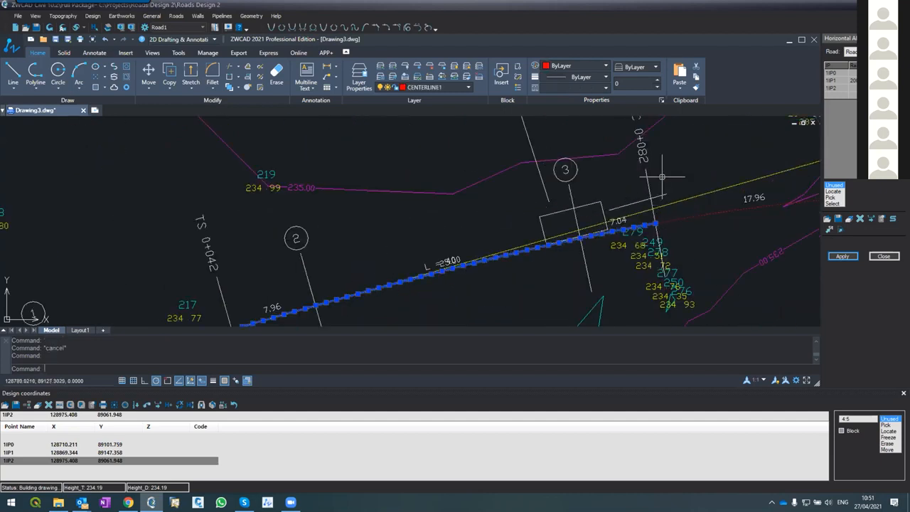
Add an exit spiral of length 40 at the far end of IP1's curve and reapply Road1's alignment with distances
scroll(610, 211, "down", 4)
scroll(610, 211, "down", 1)
scroll(714, 214, "up", 2)
scroll(682, 214, "down", 3)
scroll(747, 245, "up", 2)
scroll(751, 244, "up", 4)
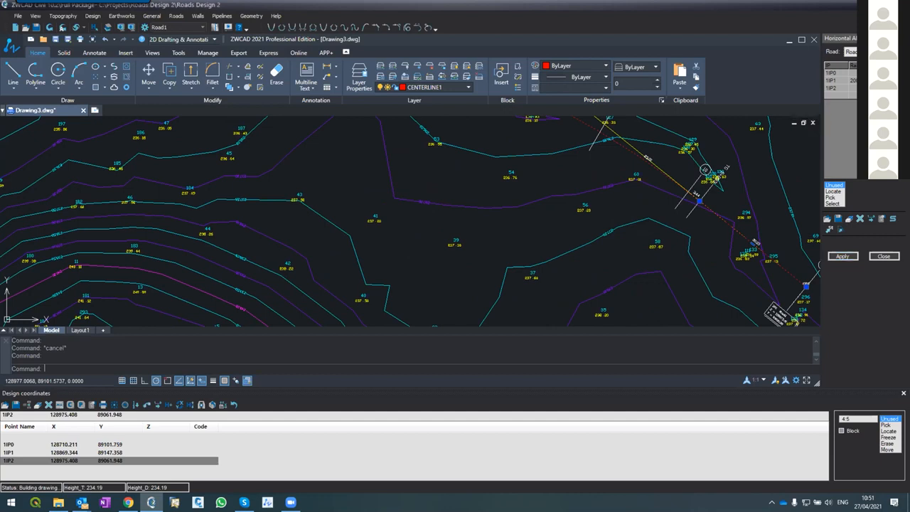
left_click(842, 256)
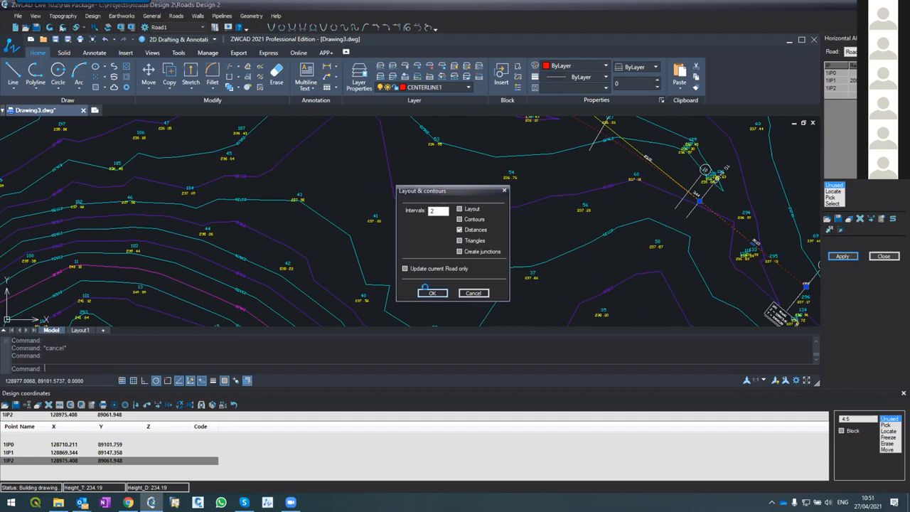
key("Escape")
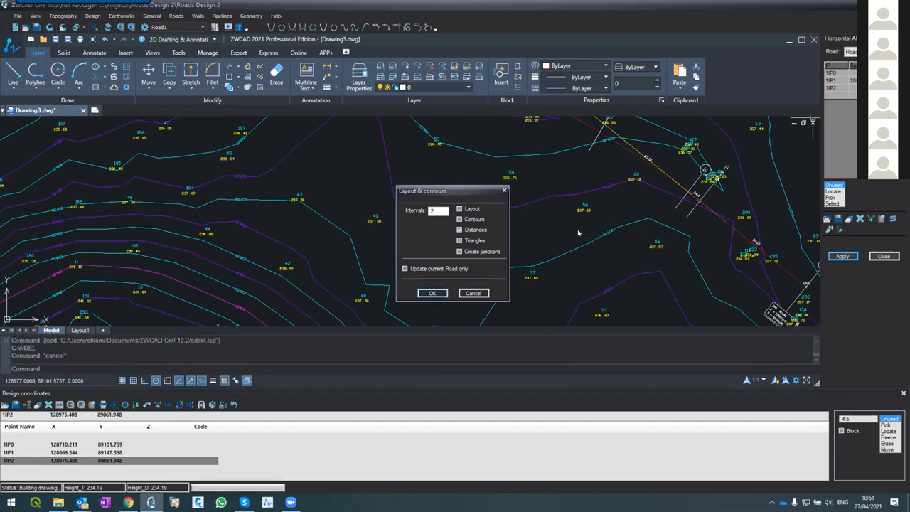
type("wdel")
key("Return")
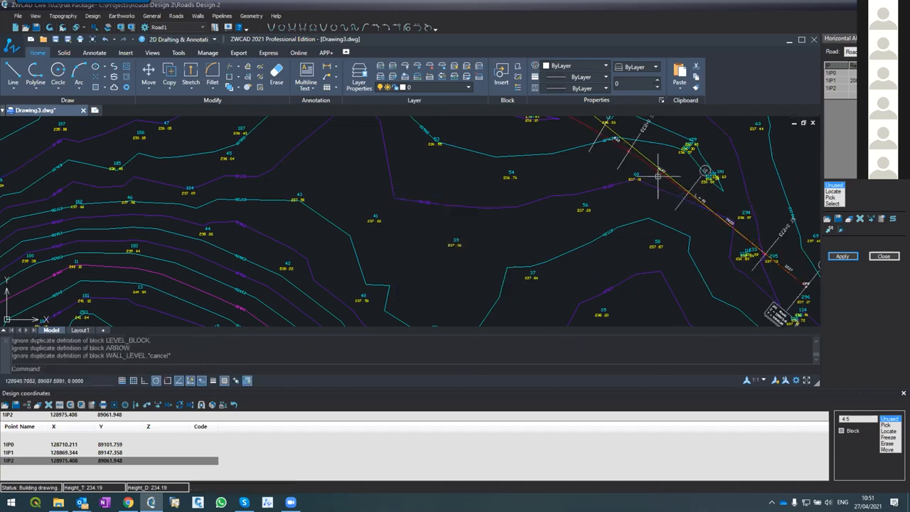
Examine the exit spiral near IP2, the full drawing extents and the entry spiral of the updated alignment
scroll(657, 150, "up", 4)
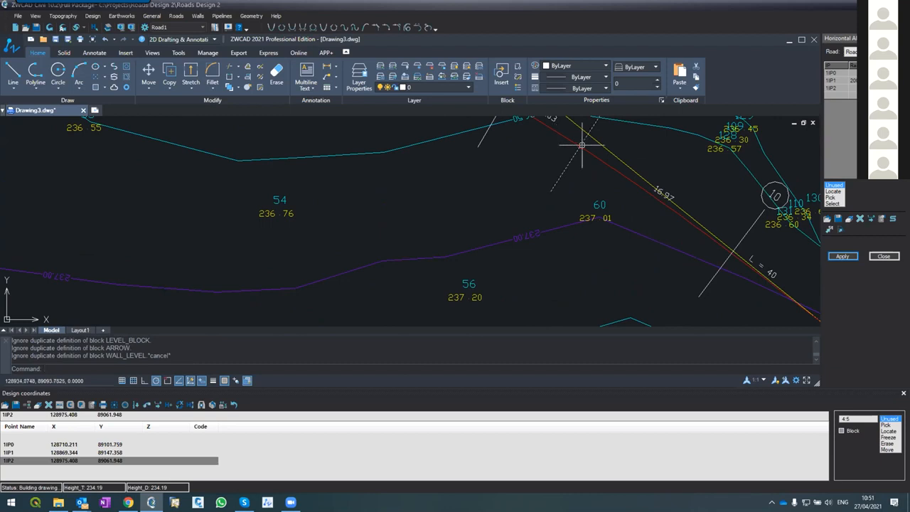
scroll(555, 135, "down", 3)
scroll(690, 234, "up", 2)
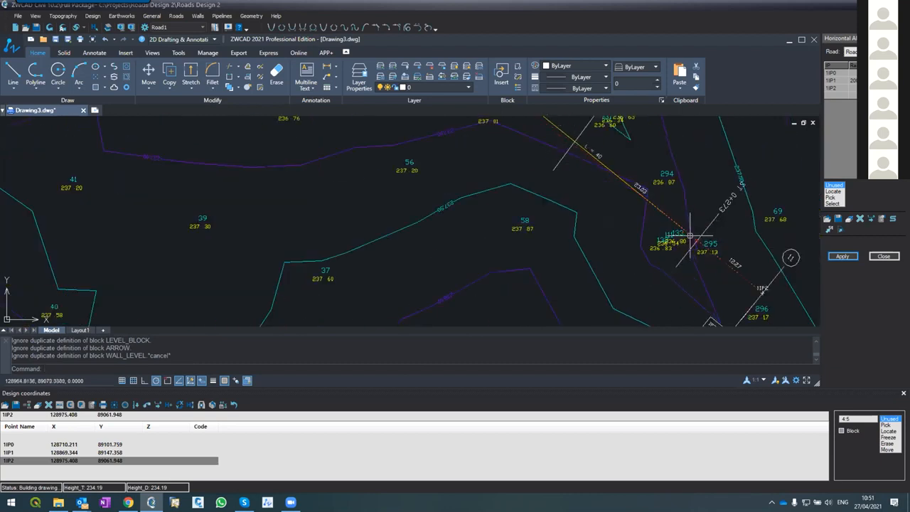
scroll(684, 241, "down", 3)
key("z")
key("Return")
key("e")
key("Return")
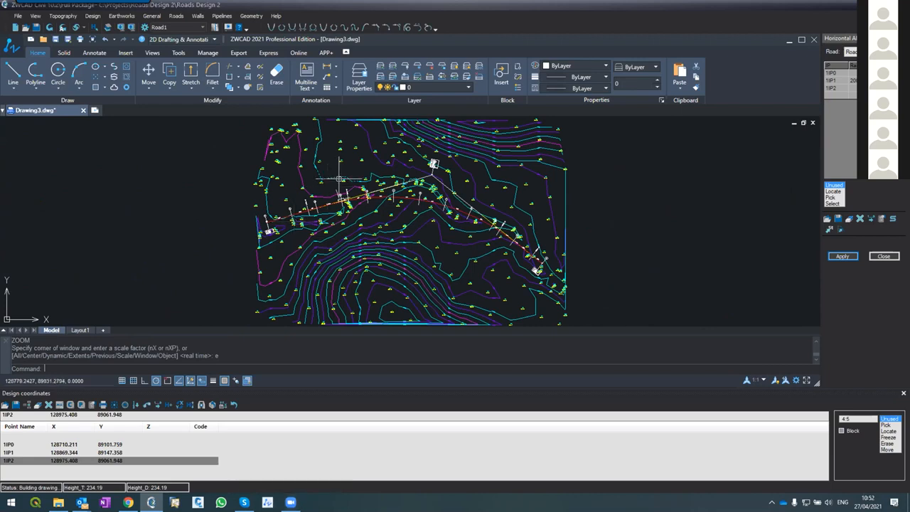
scroll(340, 179, "up", 5)
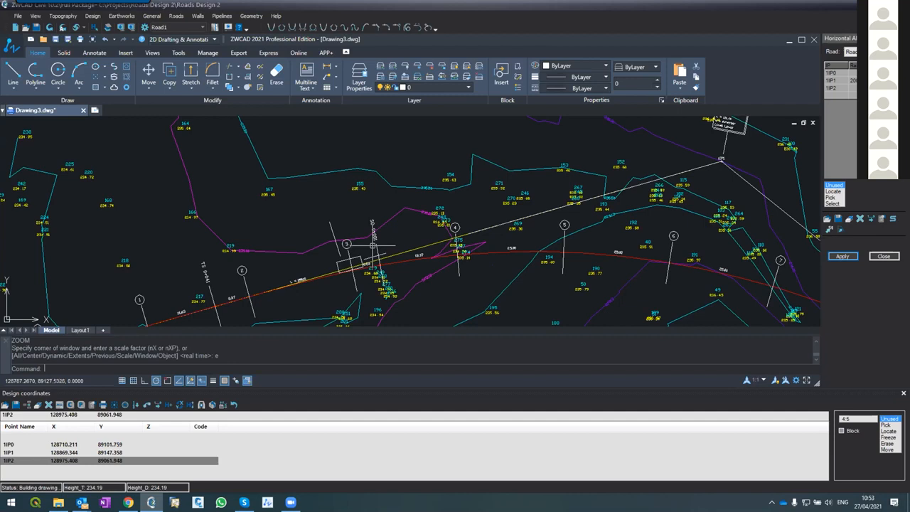
Examine Road1's centerline around the entry spiral and the numbered sections along the curve
scroll(372, 247, "down", 5)
scroll(366, 246, "up", 2)
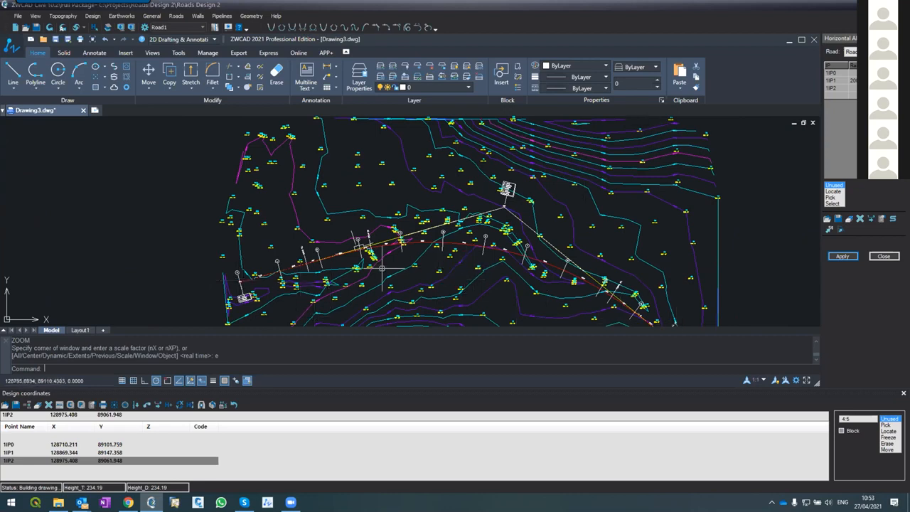
scroll(382, 246, "up", 2)
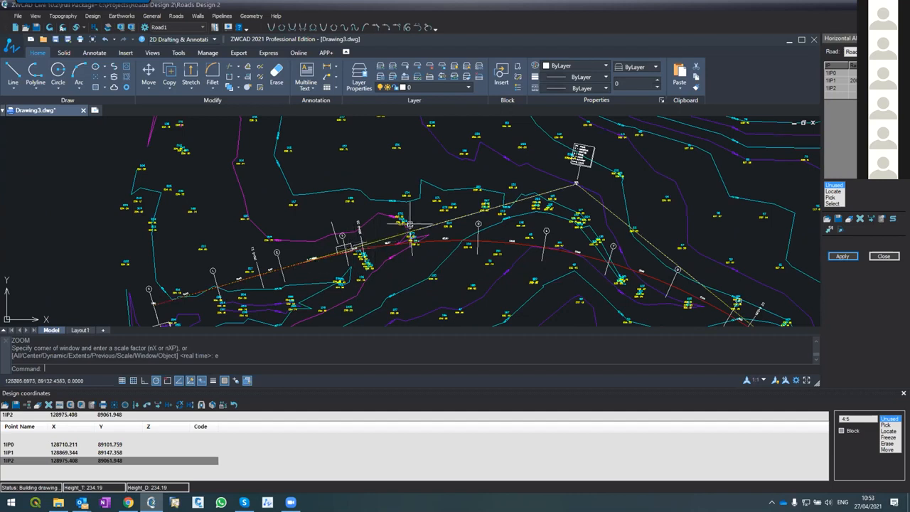
scroll(412, 222, "up", 4)
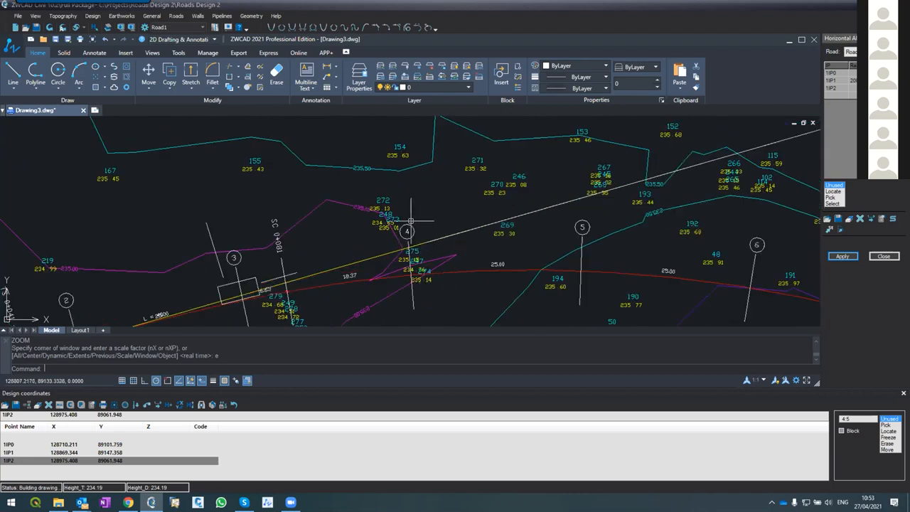
scroll(411, 222, "down", 4)
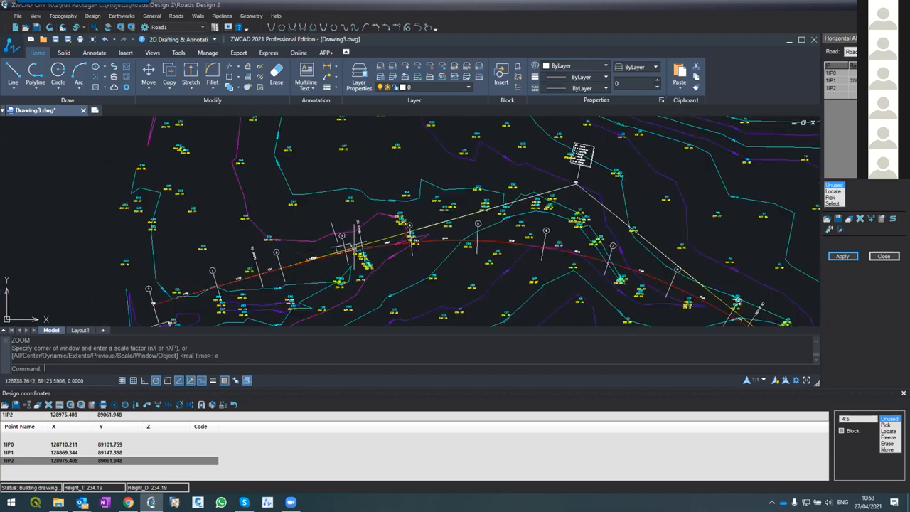
scroll(358, 244, "up", 2)
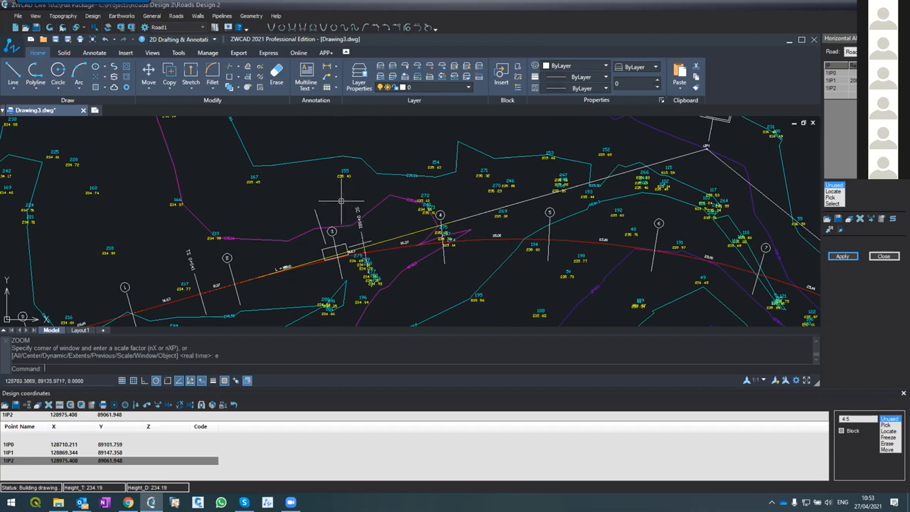
scroll(342, 200, "down", 5)
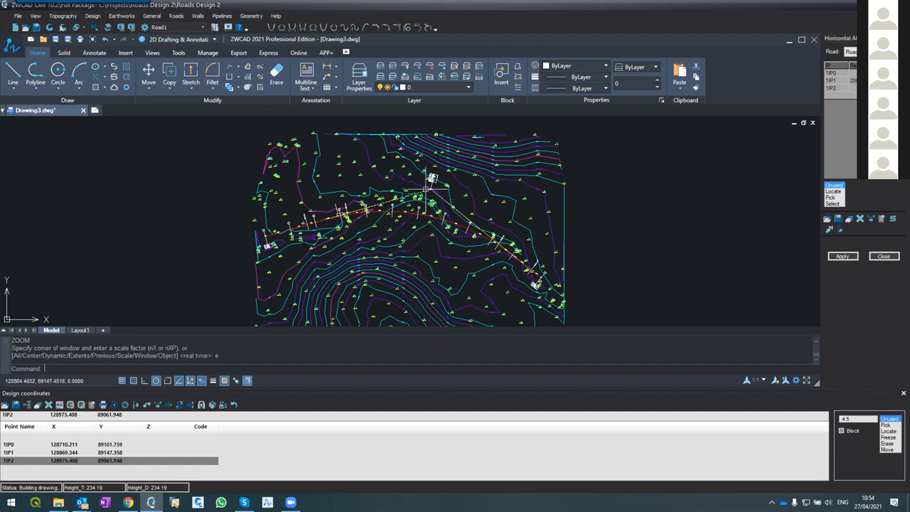
Read the coordinates, radius, angle and spiral lengths in IP1's data block
scroll(432, 179, "up", 5)
scroll(439, 195, "up", 3)
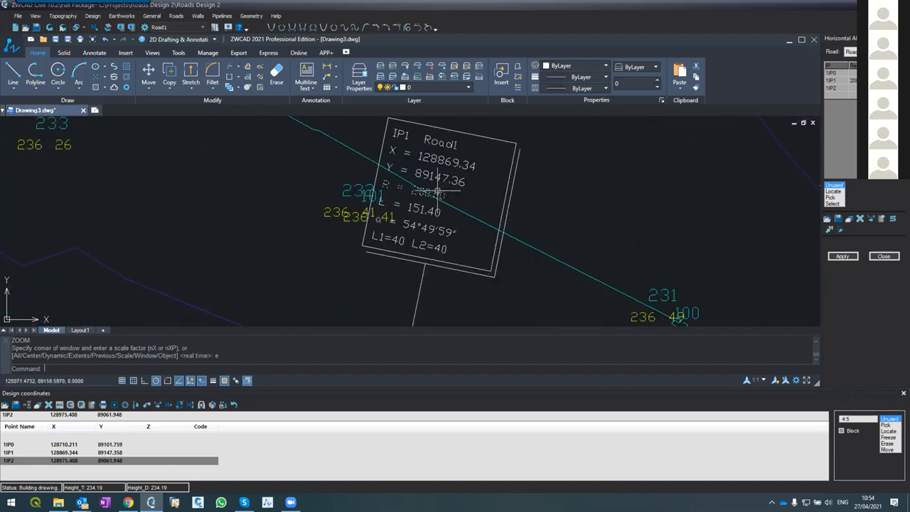
scroll(417, 174, "down", 2)
scroll(402, 220, "down", 2)
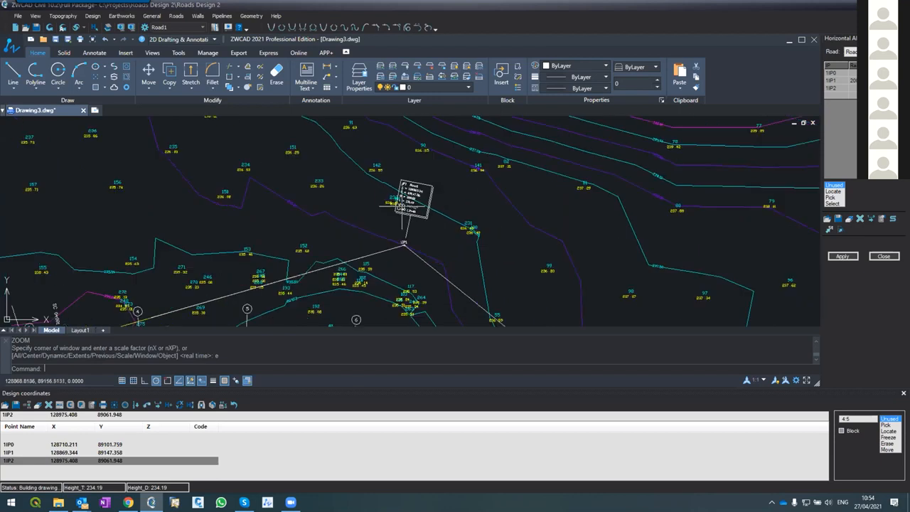
scroll(373, 270, "up", 3)
scroll(388, 257, "down", 2)
scroll(413, 175, "up", 2)
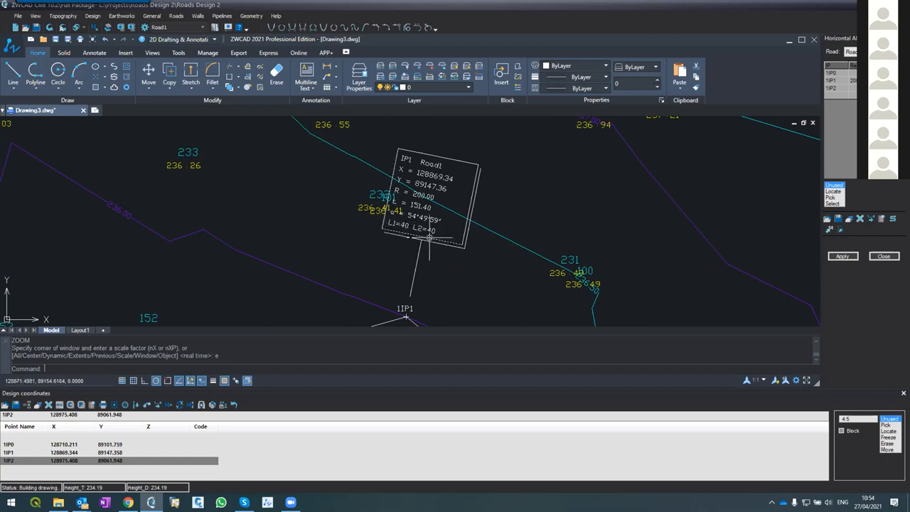
Inspect the arc length line in IP1's data block up close, then clear the selection
left_click(409, 208)
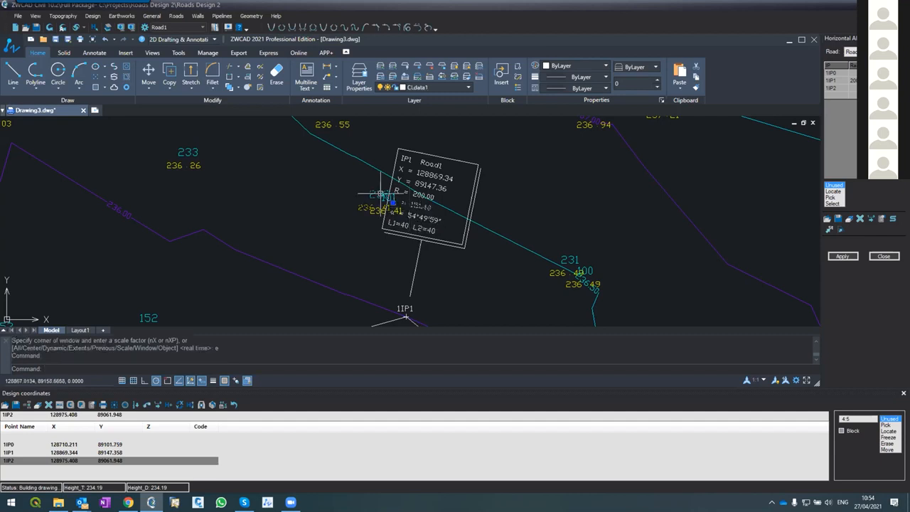
scroll(399, 200, "up", 4)
scroll(395, 199, "up", 2)
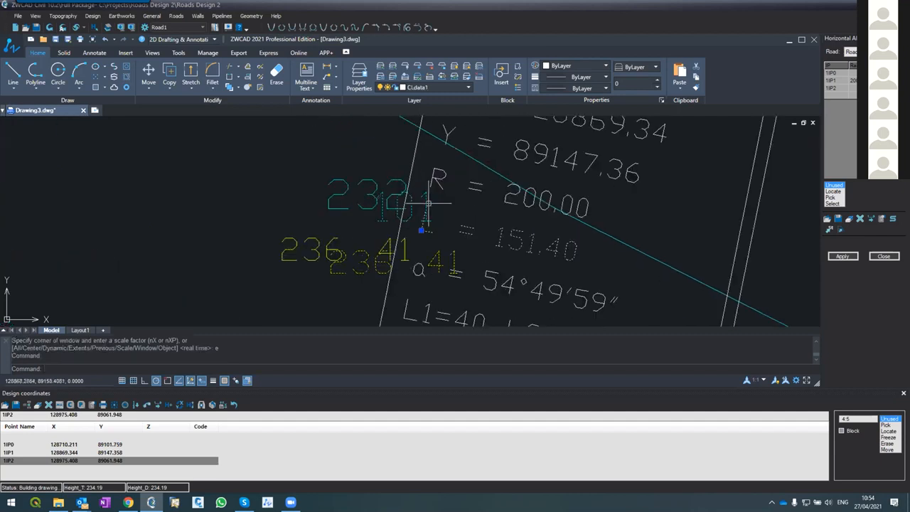
key("Escape")
key("Escape")
scroll(429, 204, "down", 8)
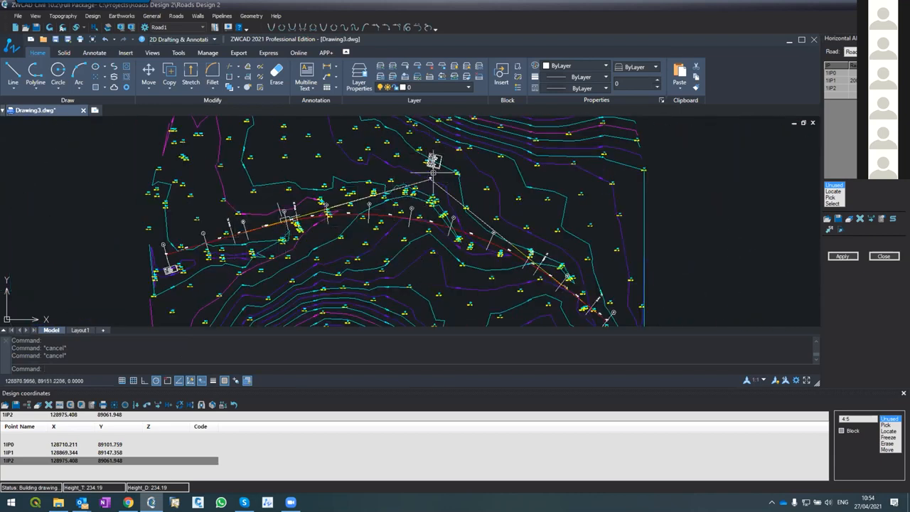
Extend Road1's incoming tangent past IP1 to the contour line near point 231
scroll(431, 162, "up", 8)
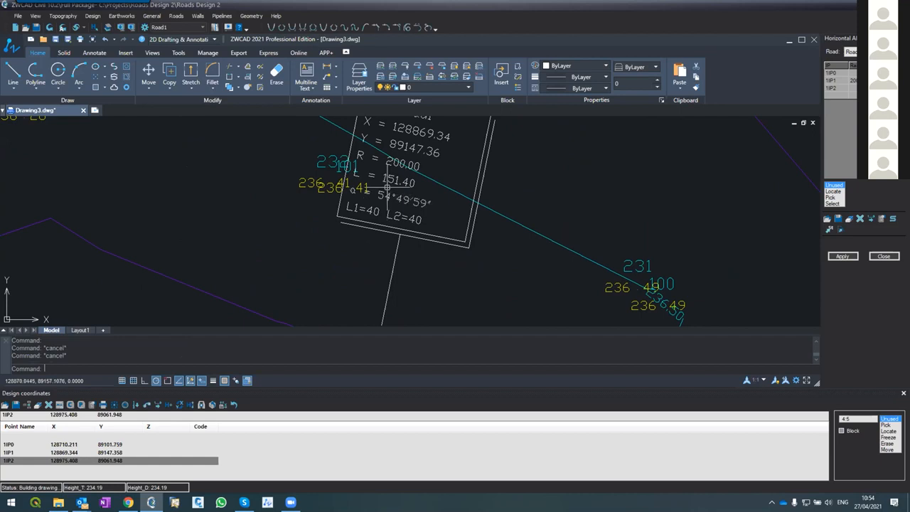
scroll(384, 196, "down", 4)
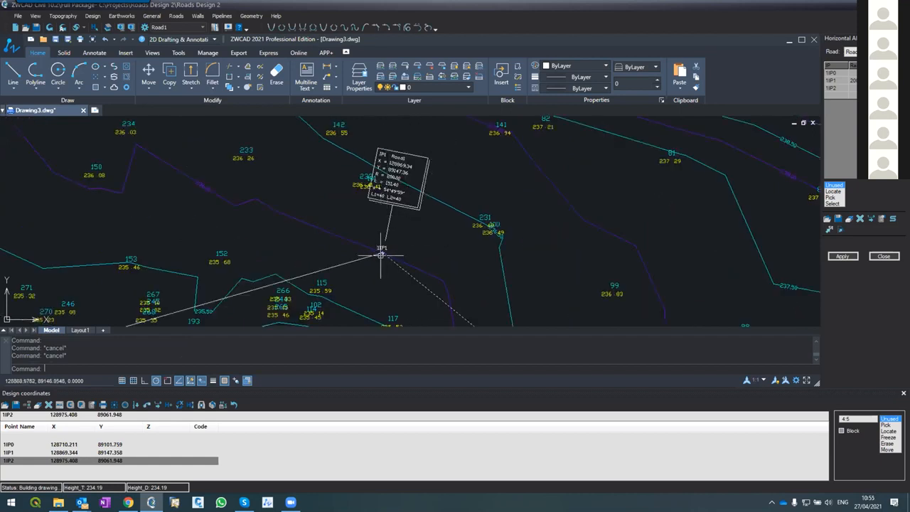
scroll(386, 246, "up", 3)
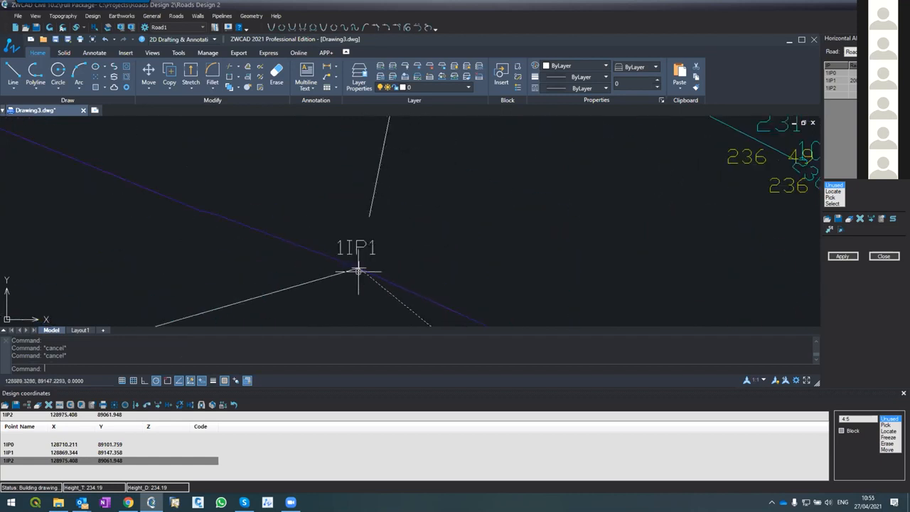
type("pl")
key("Return")
key("Escape")
type("ex")
key("Return")
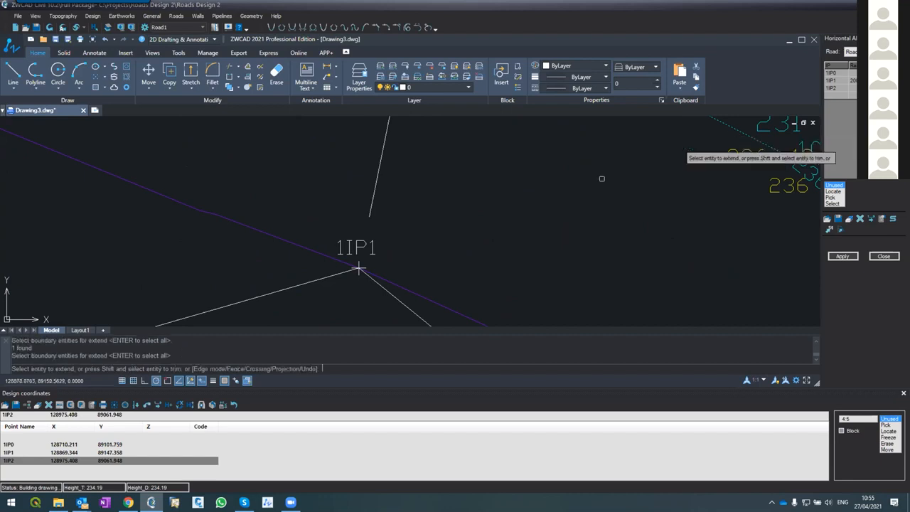
left_click(344, 273)
key("Return")
left_click(358, 269)
key("Return")
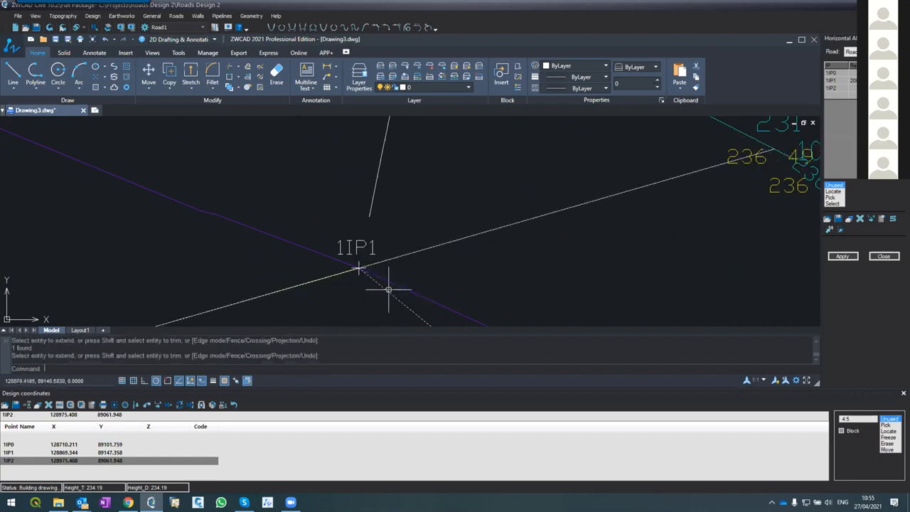
Compare the deflection angle between the extended tangent and the outgoing tangent with the angle in IP1's data block
scroll(368, 194, "down", 3)
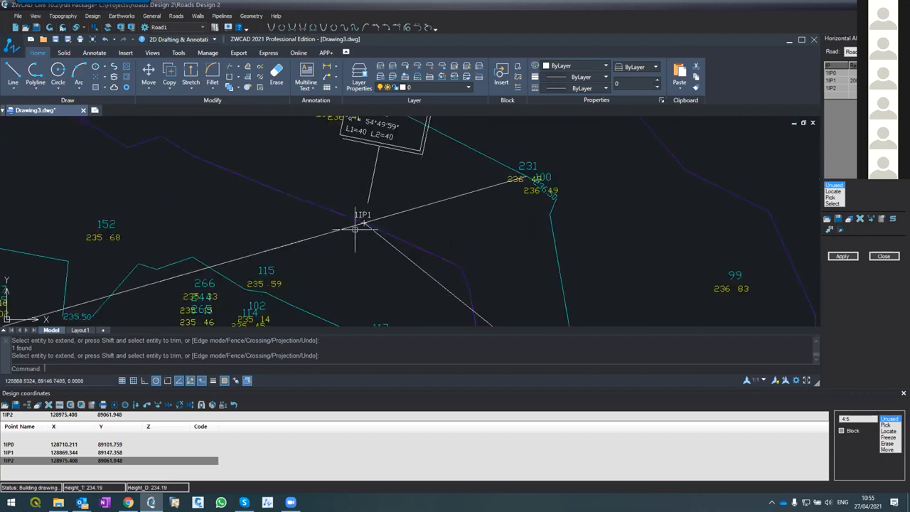
scroll(299, 229, "down", 3)
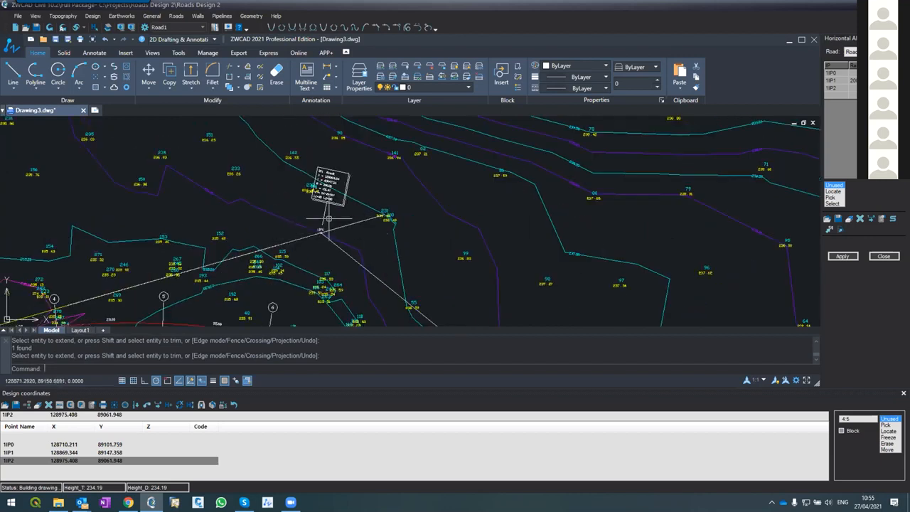
scroll(341, 227, "up", 3)
scroll(334, 242, "down", 1)
scroll(335, 256, "up", 4)
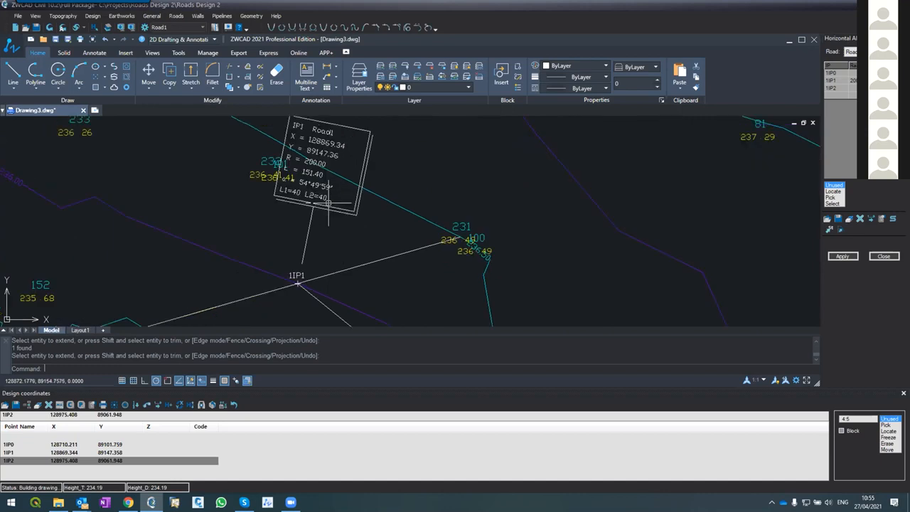
scroll(331, 246, "down", 4)
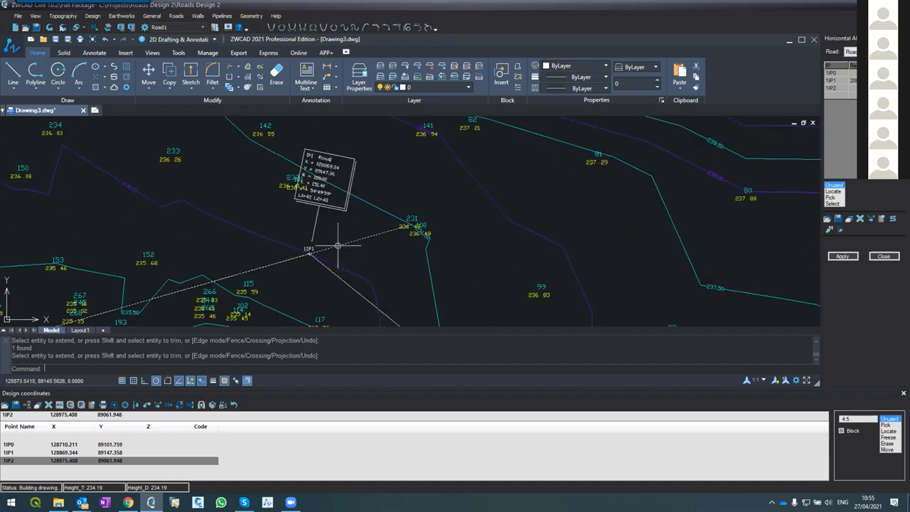
Undo the extension of the incoming tangent at IP1
scroll(359, 251, "up", 3)
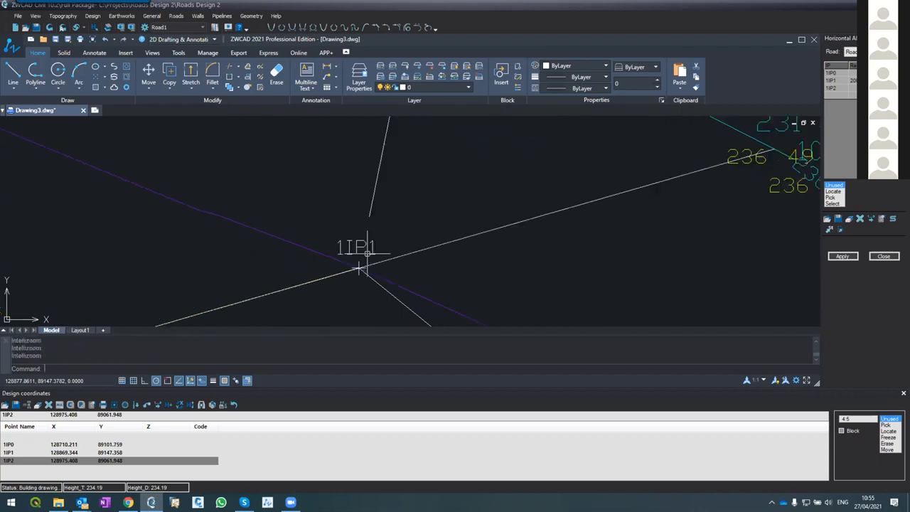
type("u")
key("Return")
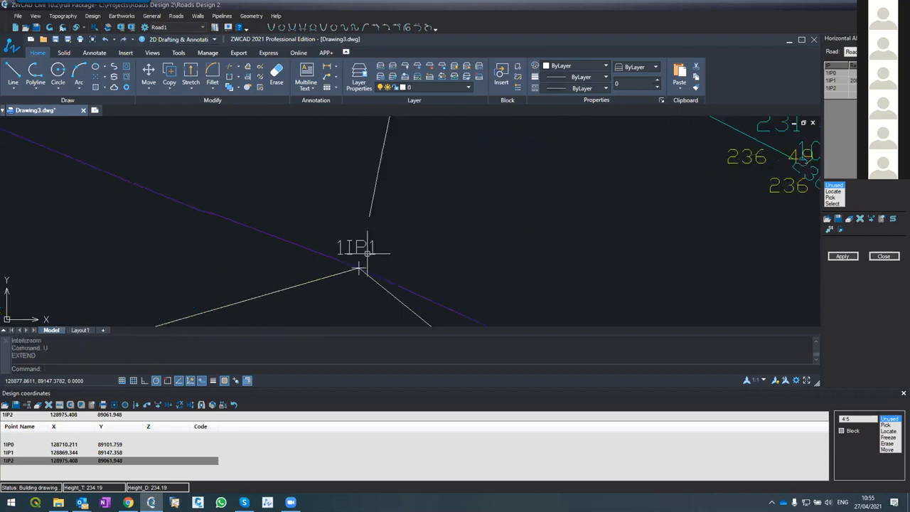
Freeze the CIVIL layer to hide the survey points around the alignment
scroll(361, 268, "down", 6)
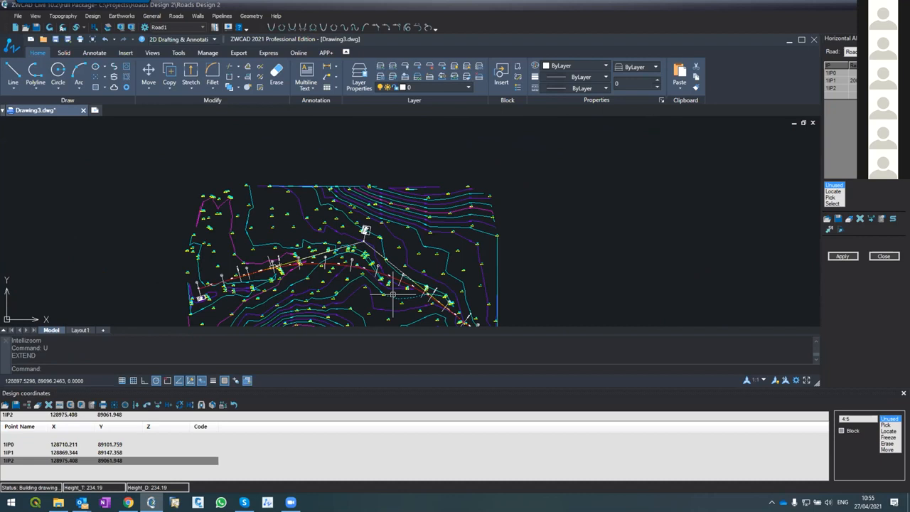
scroll(395, 292, "up", 1)
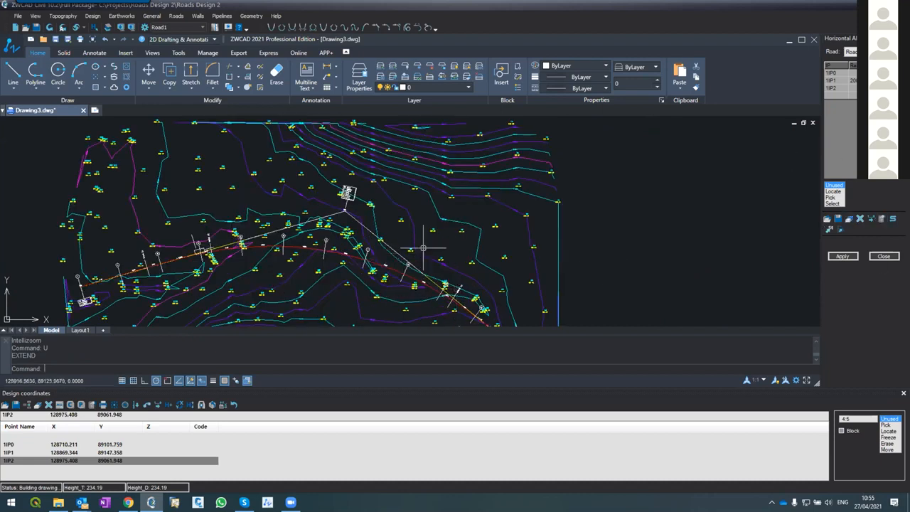
scroll(429, 249, "up", 2)
scroll(269, 240, "up", 5)
type("la")
key("Return")
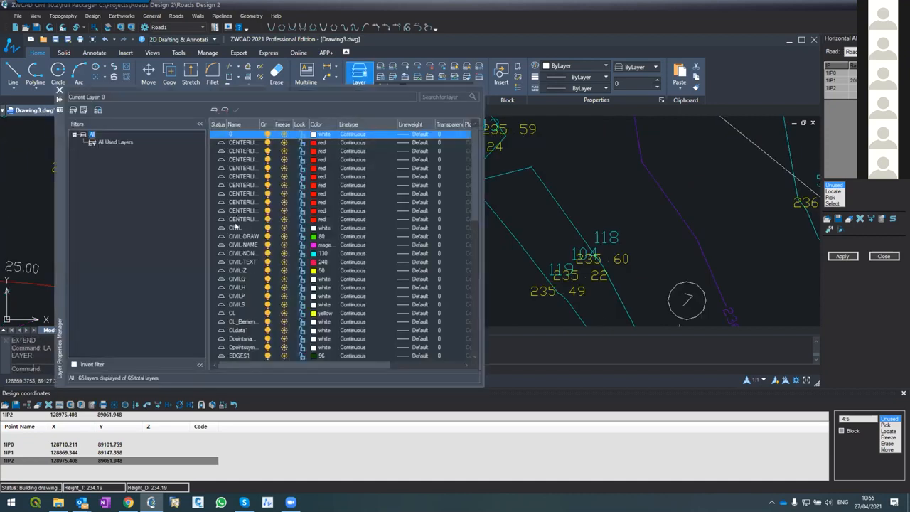
left_click(274, 226)
left_click(284, 227)
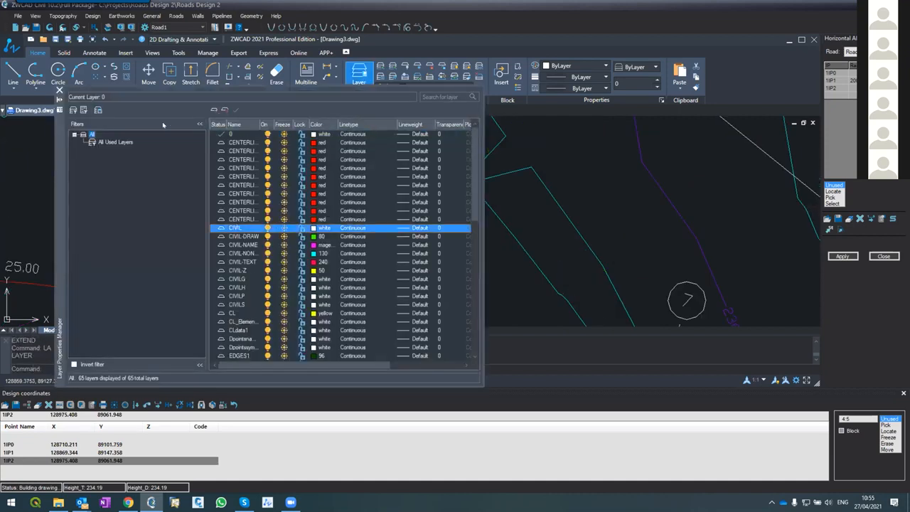
left_click(59, 91)
scroll(324, 206, "down", 10)
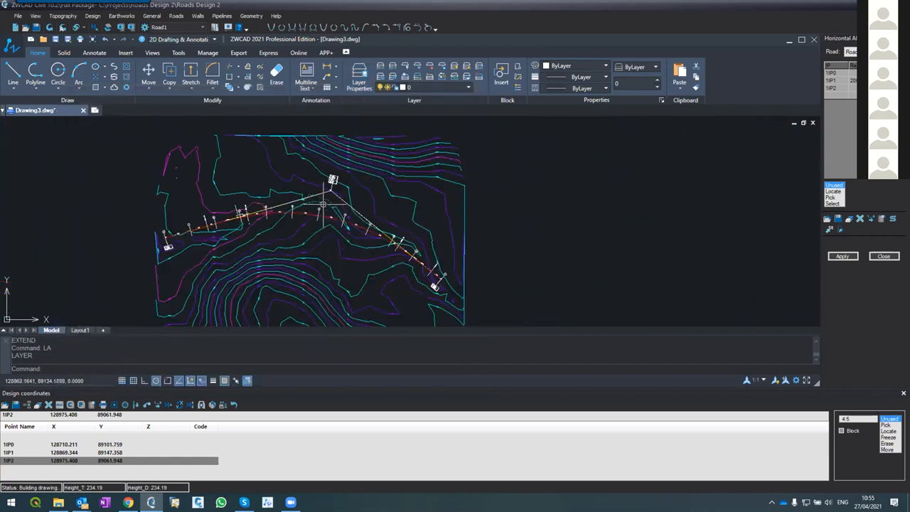
scroll(324, 206, "up", 2)
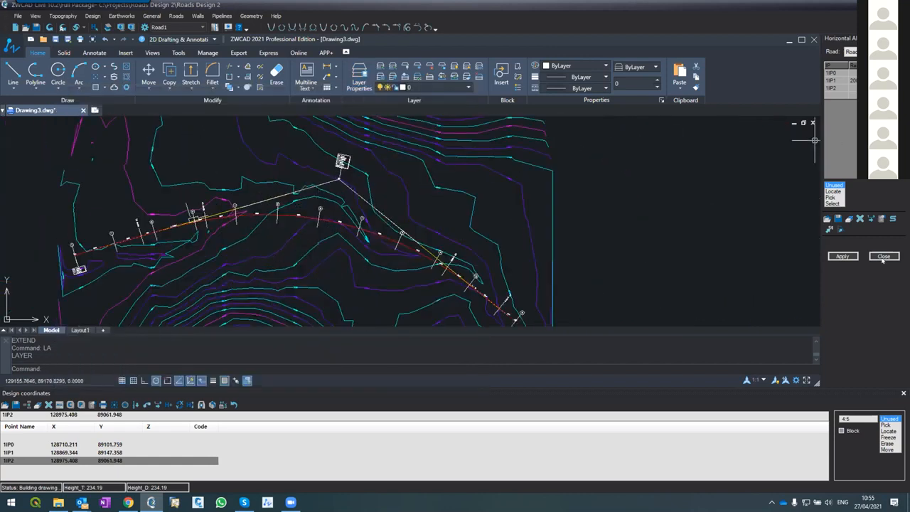
left_click(883, 219)
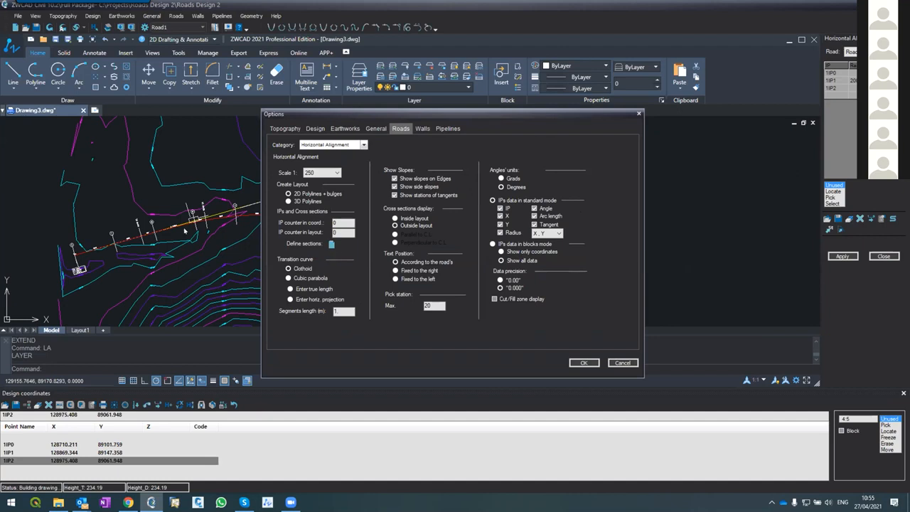
left_click(623, 363)
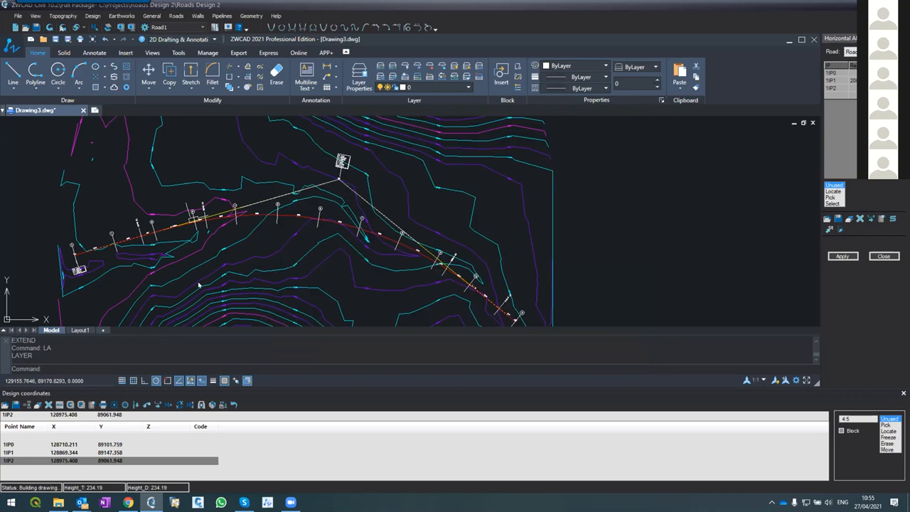
scroll(107, 224, "up", 4)
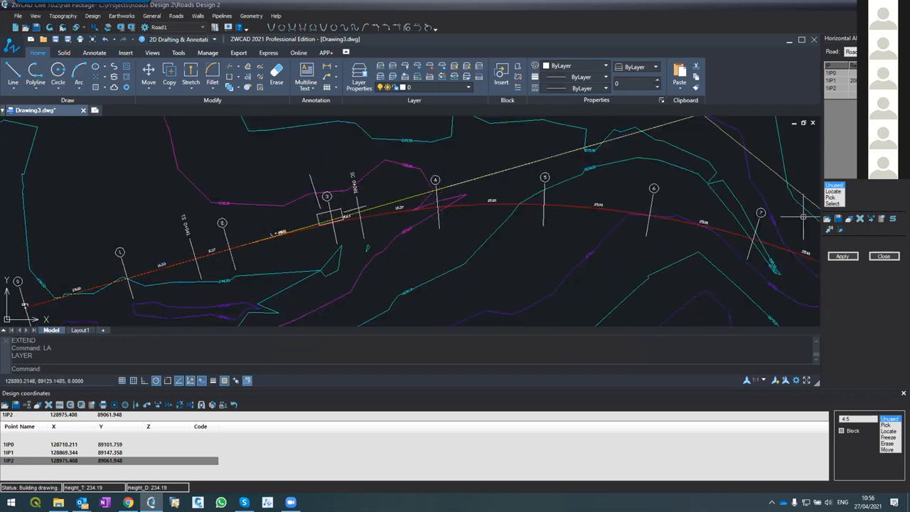
Set the sections format to Format2 in the horizontal alignment options and update Road1's layout with Distances enabled
left_click(883, 220)
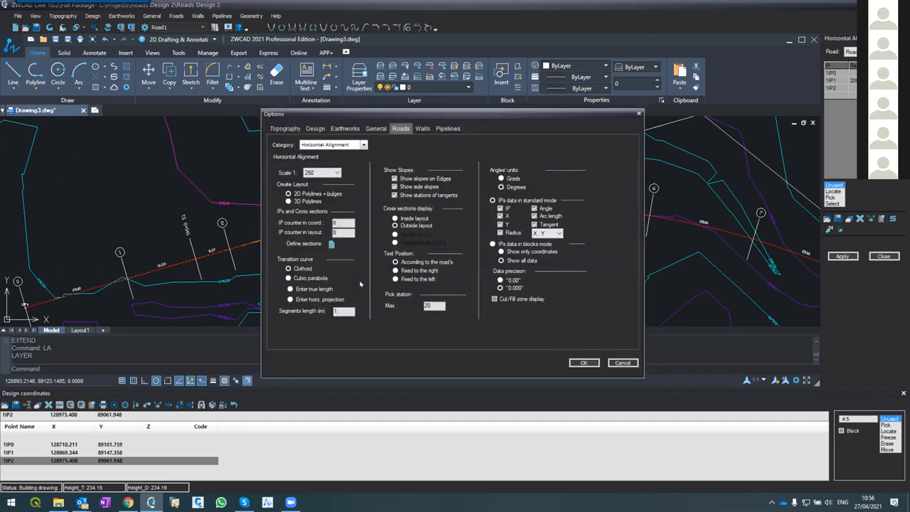
left_click(331, 244)
left_click(353, 169)
left_click(328, 184)
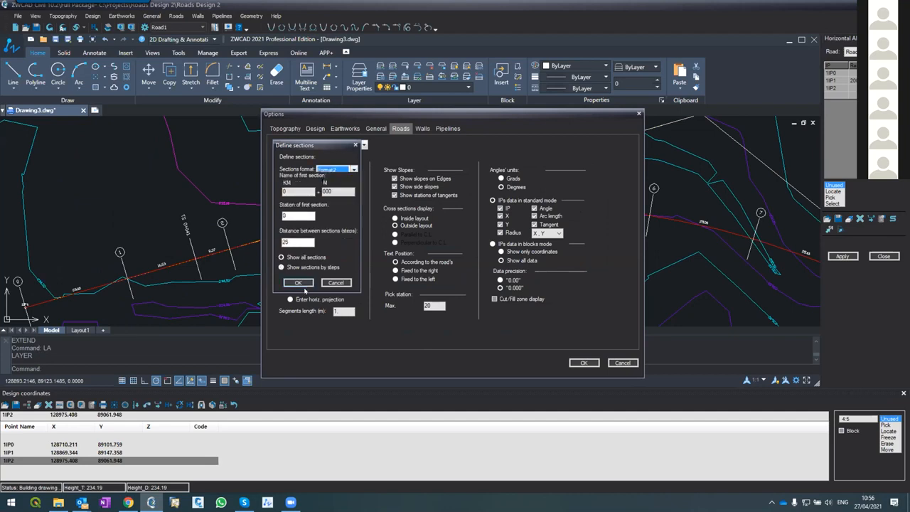
left_click(298, 283)
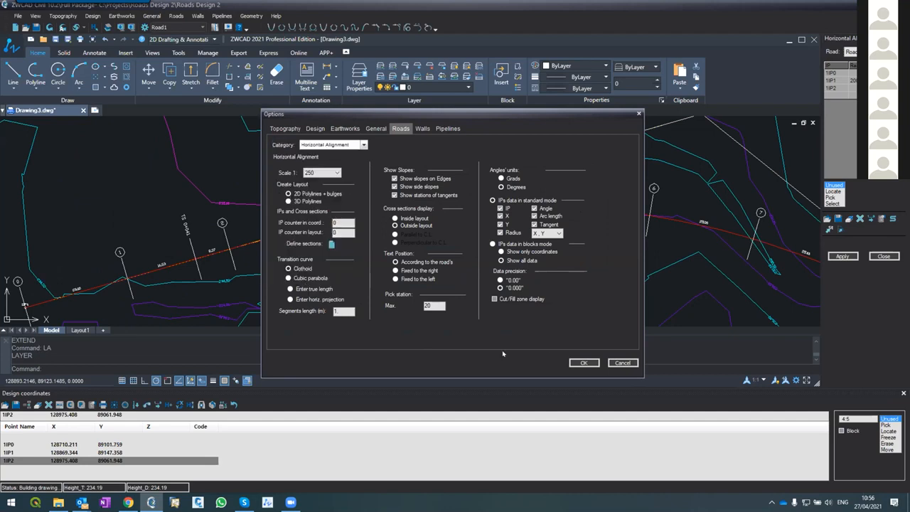
left_click(584, 363)
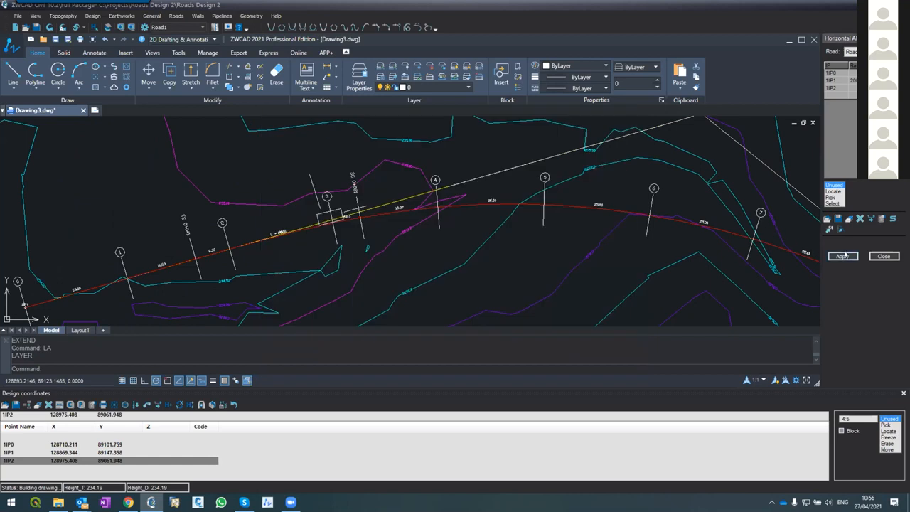
left_click(425, 292)
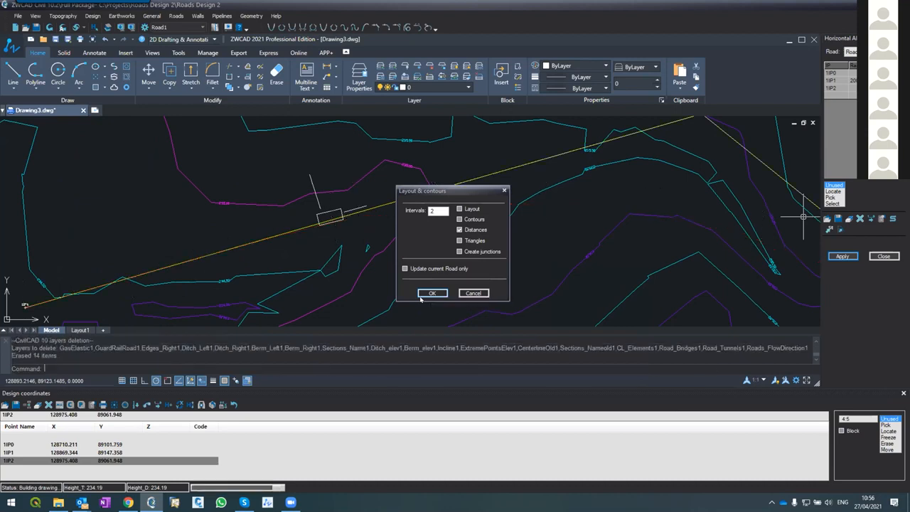
left_click(422, 296)
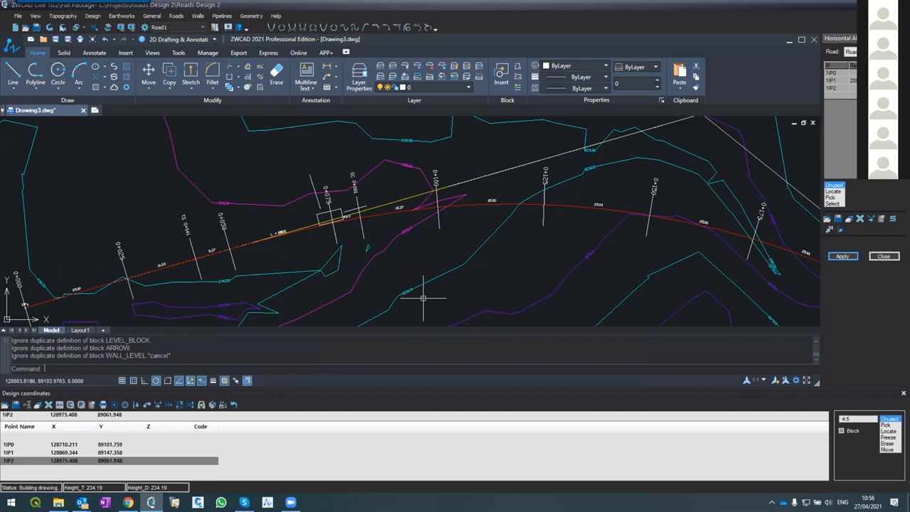
Examine the section station labels along Road1's centerline, from the start of the road through the curve
scroll(131, 233, "up", 2)
scroll(191, 163, "down", 8)
scroll(183, 167, "up", 6)
scroll(155, 195, "up", 2)
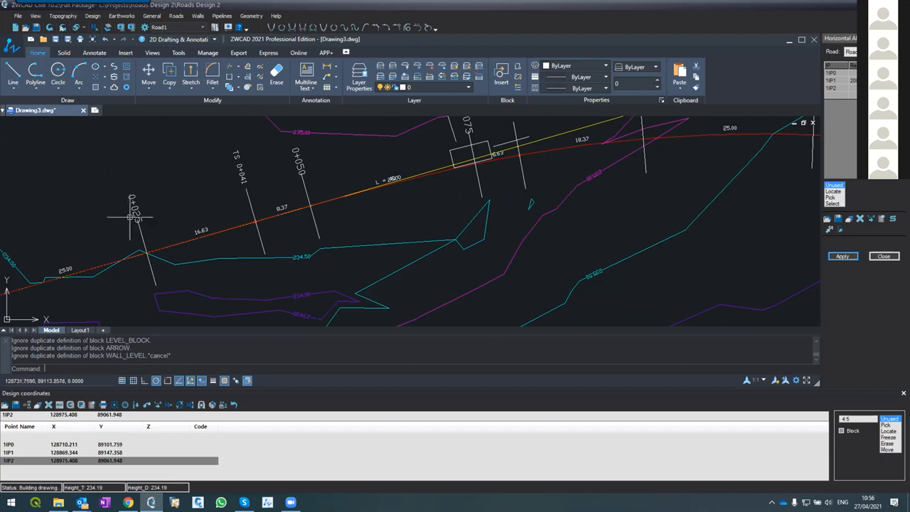
scroll(132, 207, "down", 5)
scroll(81, 245, "up", 4)
scroll(73, 228, "up", 2)
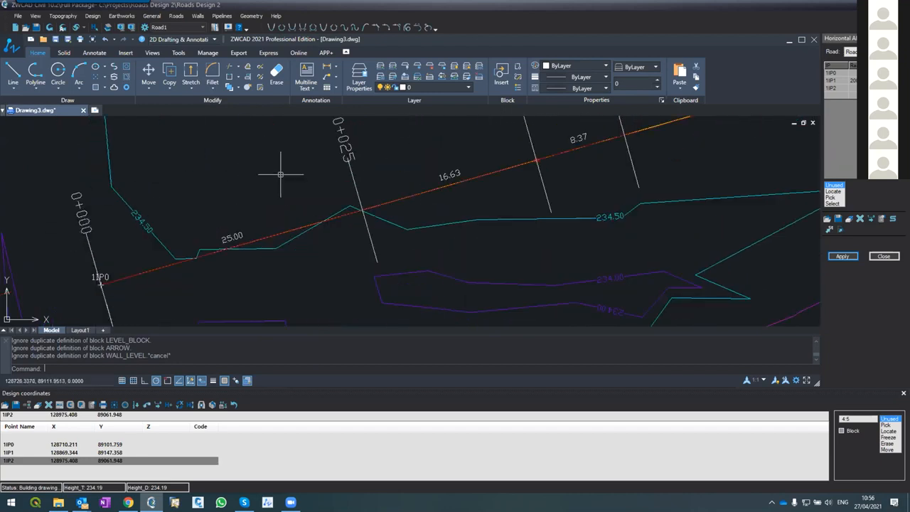
scroll(317, 142, "down", 4)
scroll(363, 139, "up", 3)
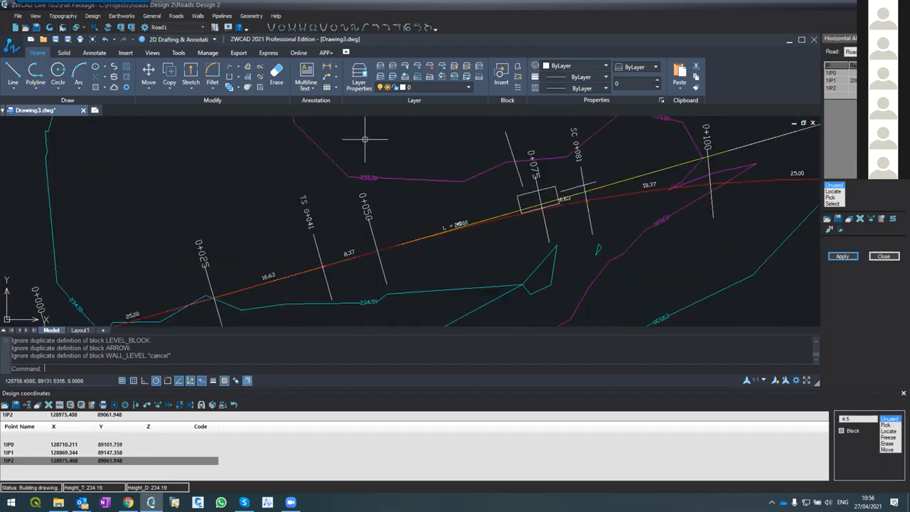
scroll(362, 196, "up", 2)
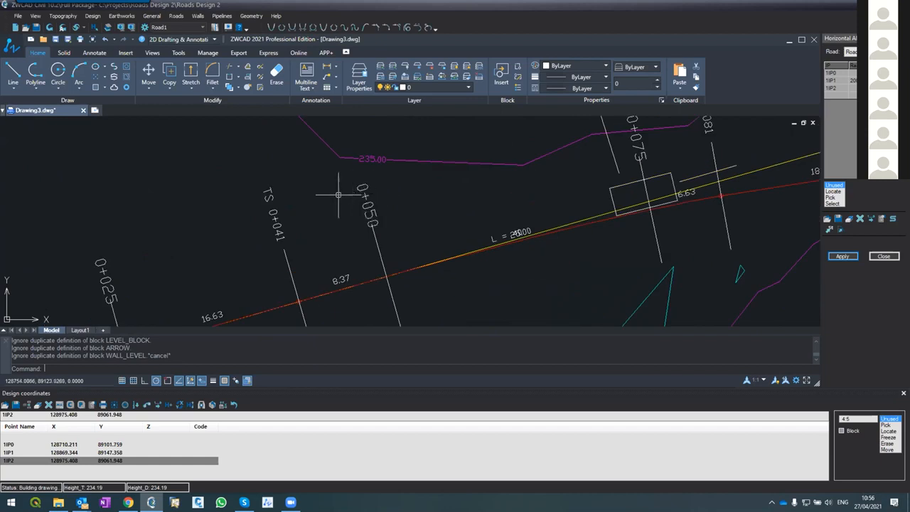
scroll(338, 192, "down", 4)
scroll(519, 159, "up", 2)
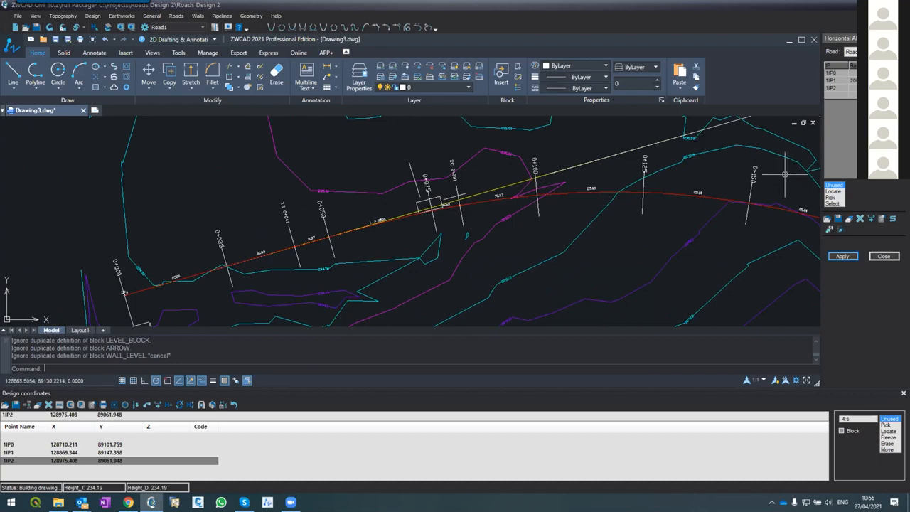
scroll(701, 161, "down", 4)
scroll(726, 159, "up", 3)
scroll(725, 159, "up", 4)
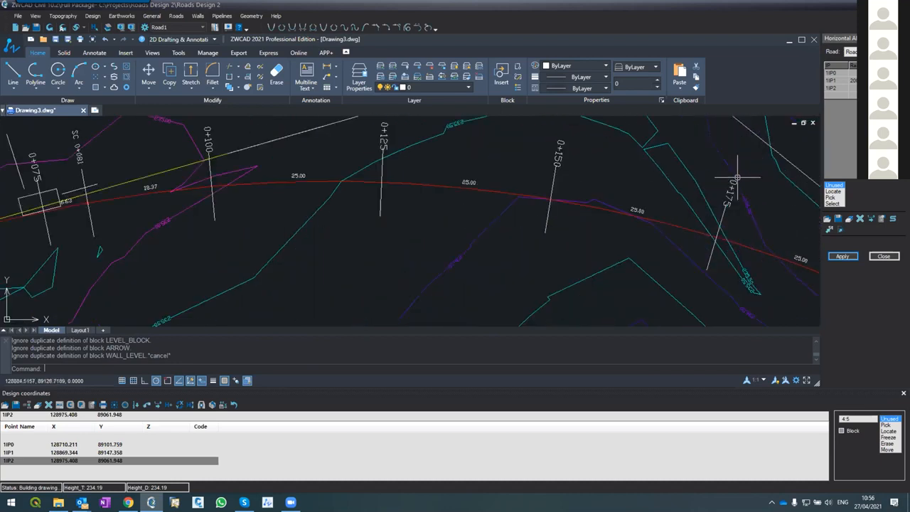
Set the layout creation mode to 3D Polylines in the horizontal alignment options
left_click(880, 219)
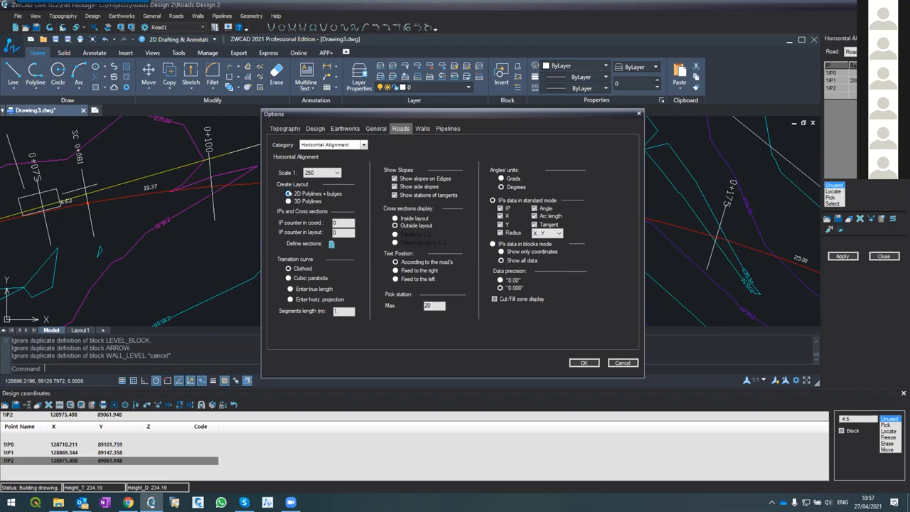
left_click(289, 202)
left_click(581, 363)
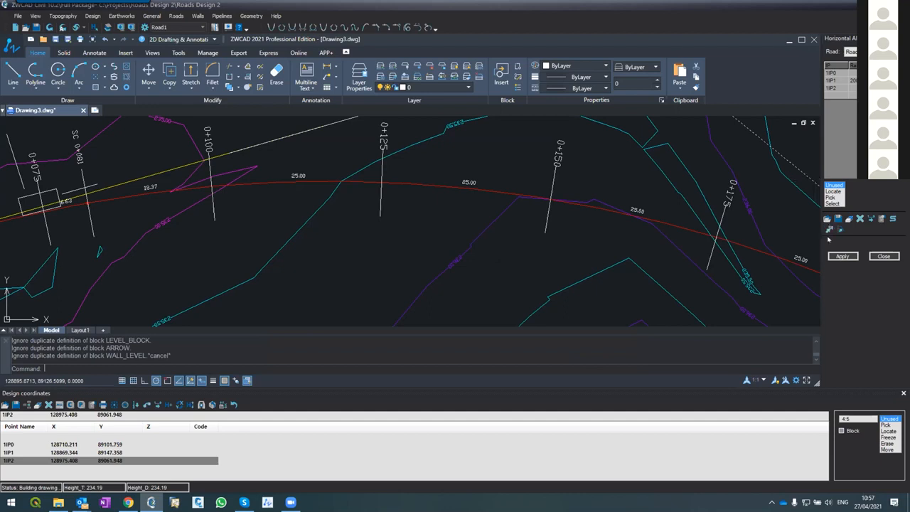
Query the station of a centerline point just past section 0+150 with Pick station
left_click(829, 230)
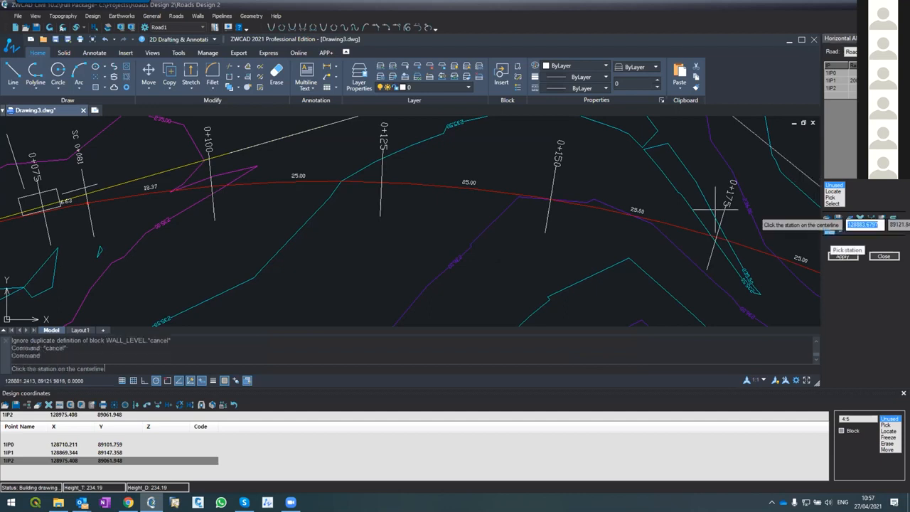
left_click(598, 211)
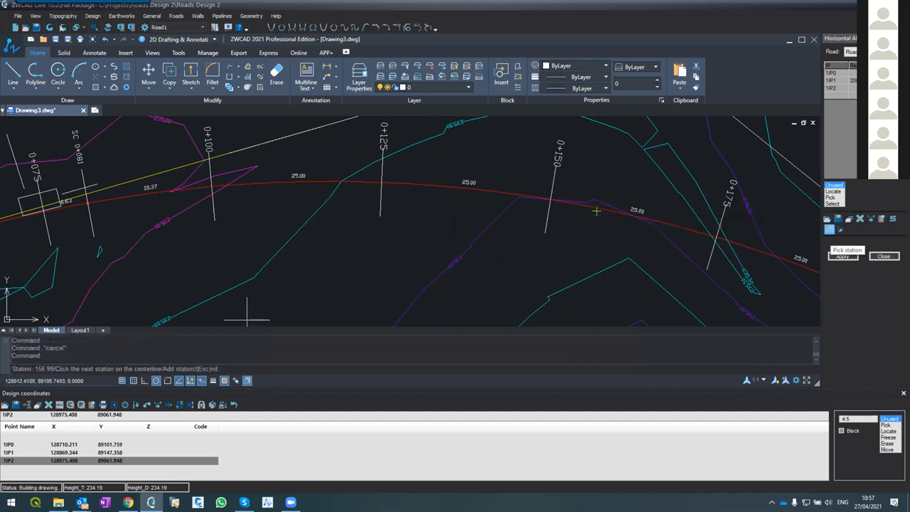
scroll(561, 207, "up", 4)
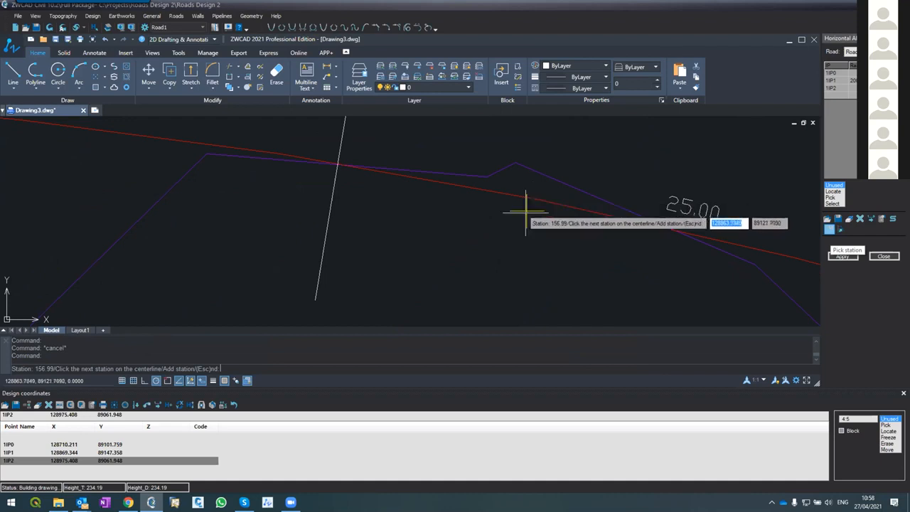
left_click(528, 207)
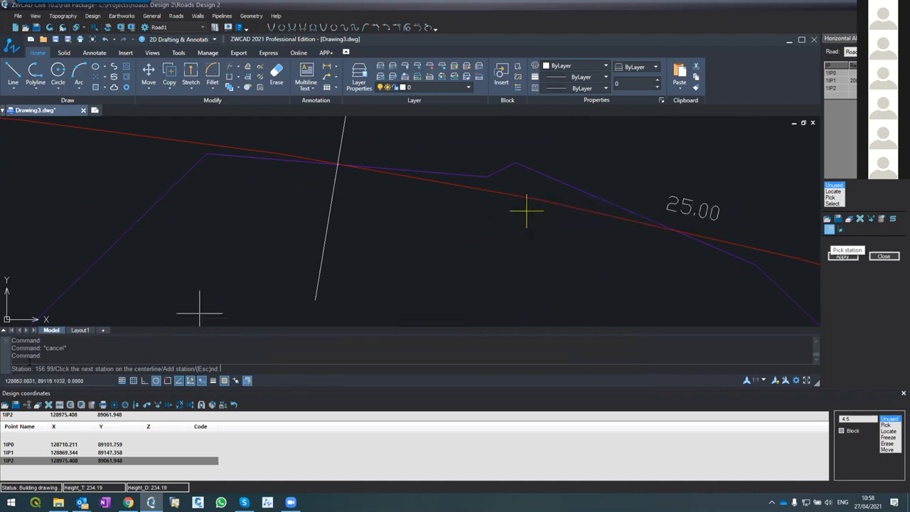
Query the station of a second centerline point between sections 0+100 and 0+125, and end the station query
scroll(205, 277, "down", 4)
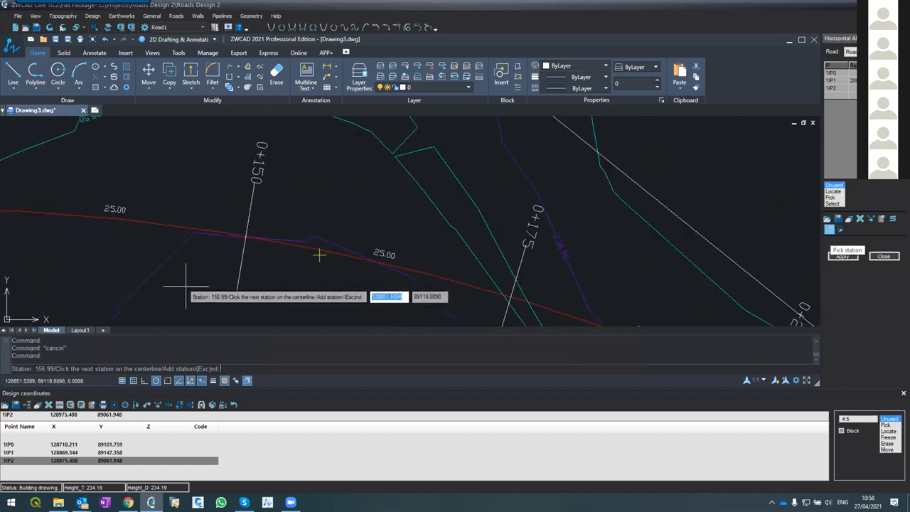
scroll(355, 274, "down", 3)
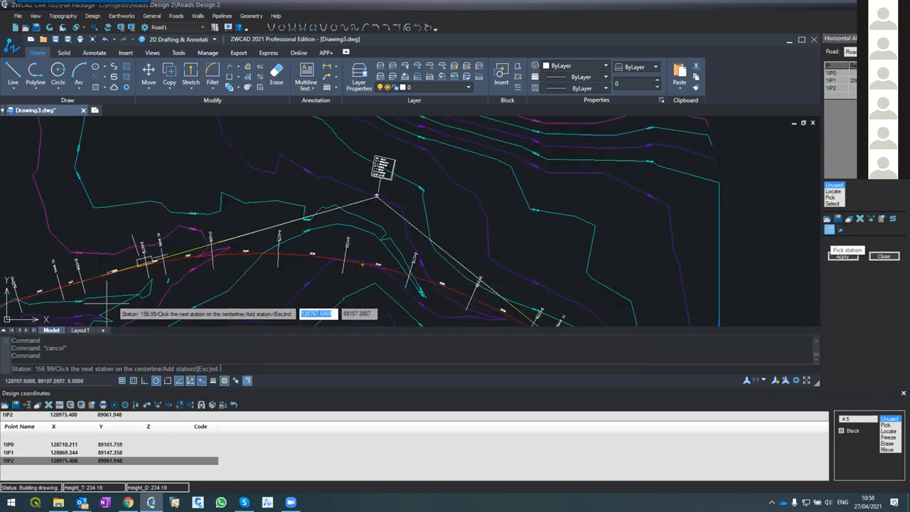
scroll(114, 277, "down", 3)
scroll(189, 276, "up", 5)
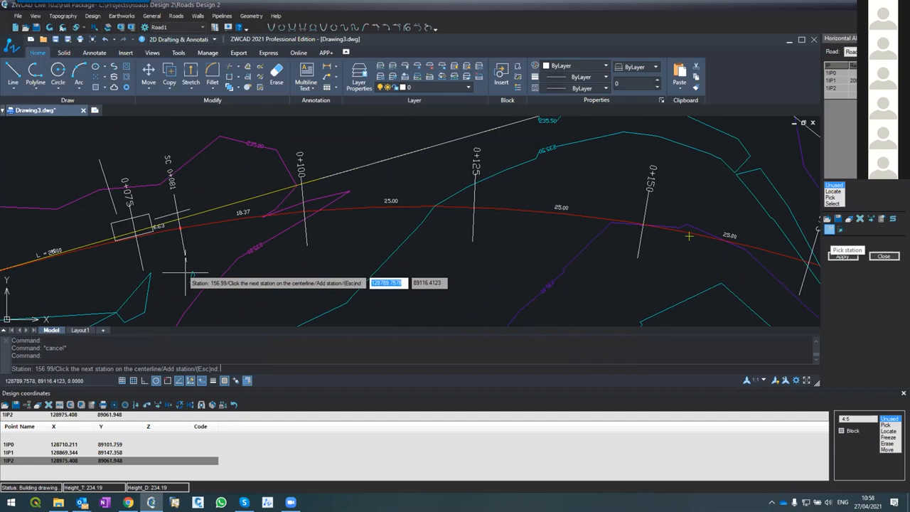
left_click(408, 203)
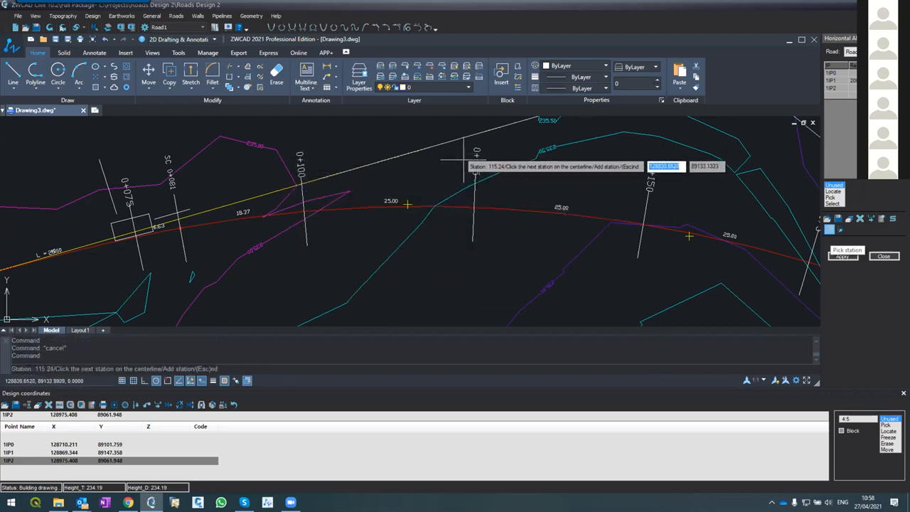
scroll(416, 188, "up", 2)
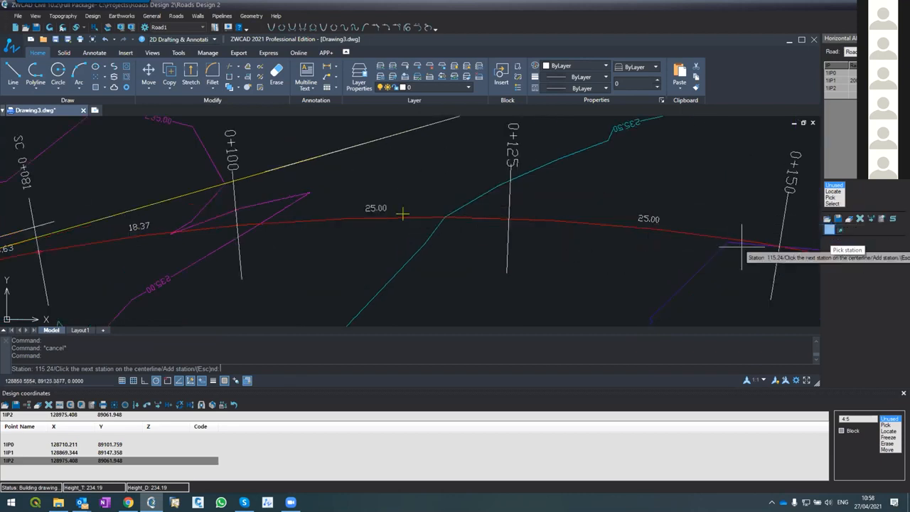
key("Escape")
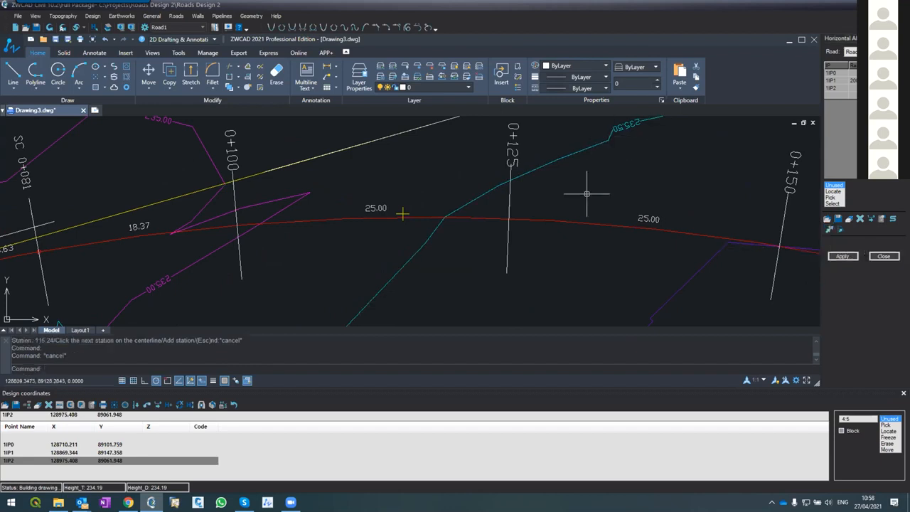
Select Road1's red centerline to inspect its vertices, and clear the selection
scroll(510, 247, "down", 6)
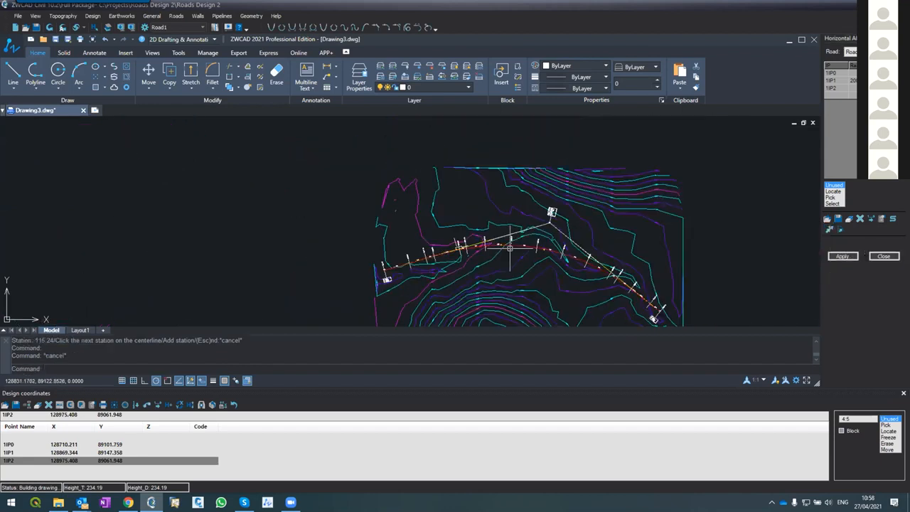
scroll(510, 246, "up", 5)
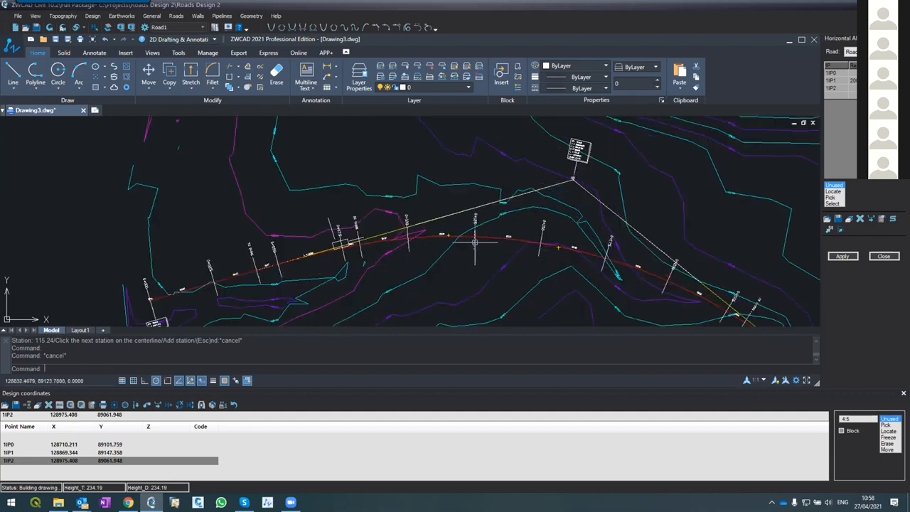
left_click(513, 244)
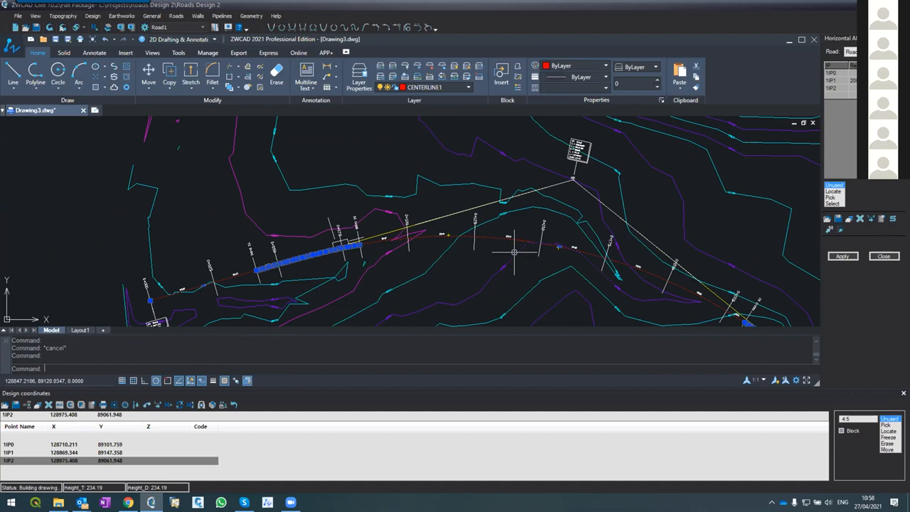
key("Escape")
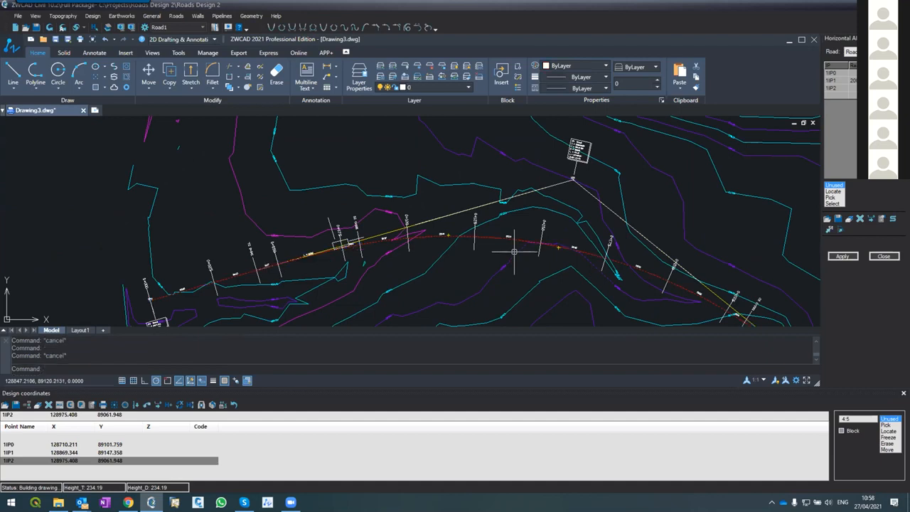
Stretch the IP1 vertex of the yellow CL tangent polyline up and outward, beyond the IP1 data block
left_click(394, 230)
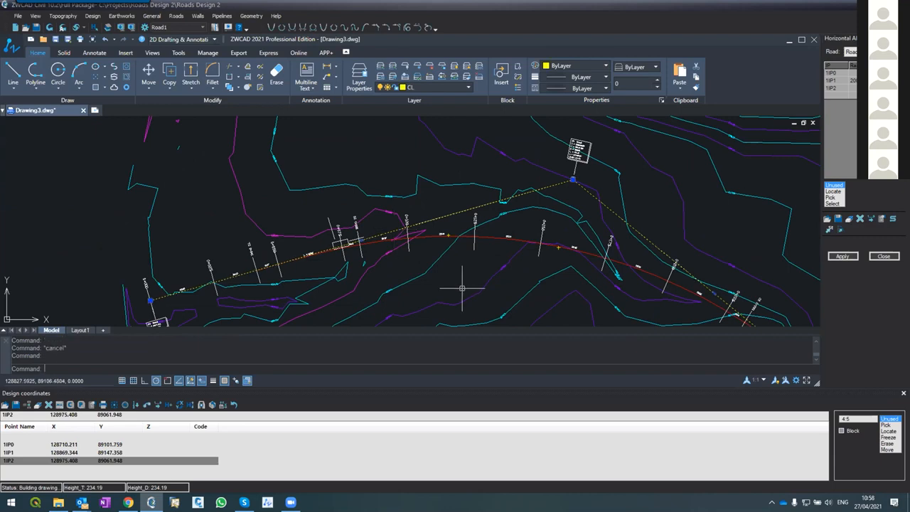
left_click(574, 180)
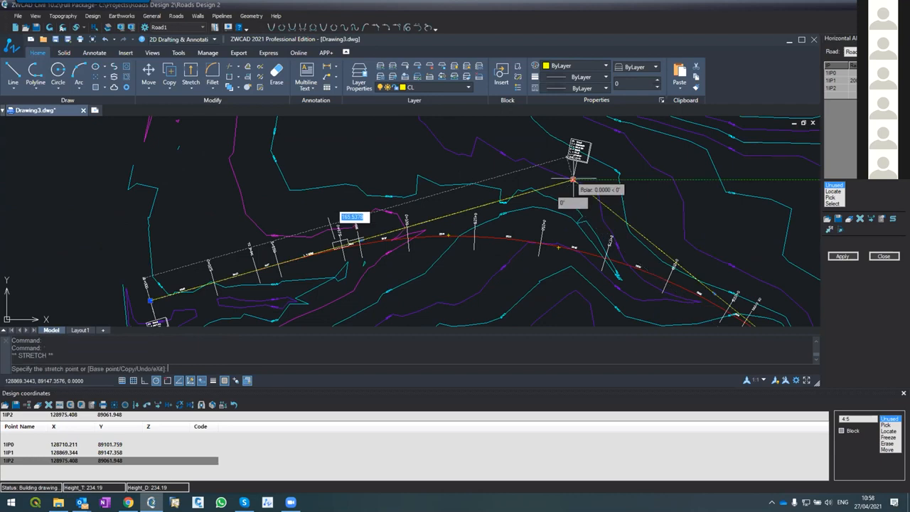
left_click(633, 134)
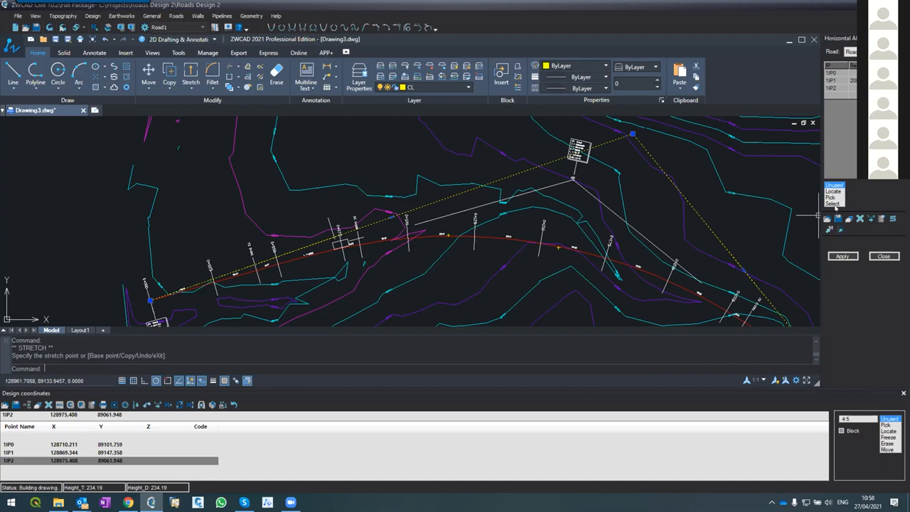
Redefine Road1's IPs from the stretched yellow tangent polyline with Select, and try to apply the alignment with the Distances option
left_click(832, 203)
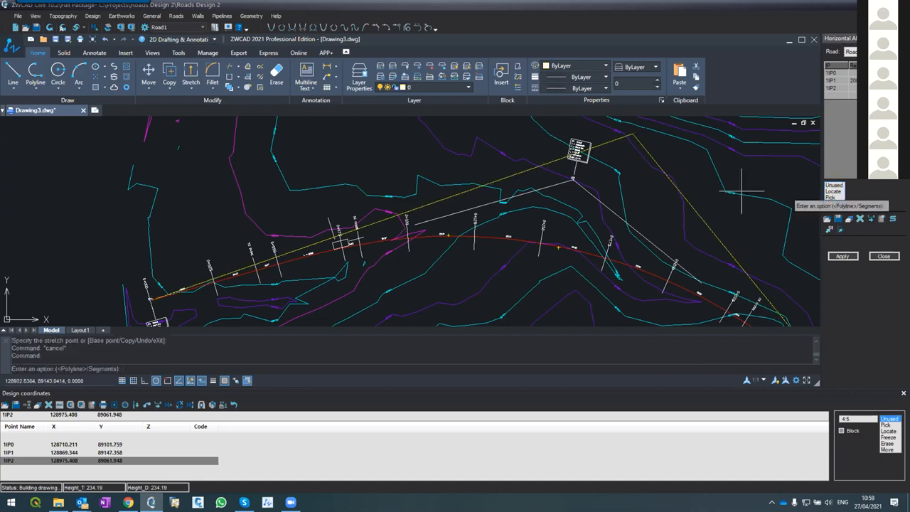
left_click(673, 185)
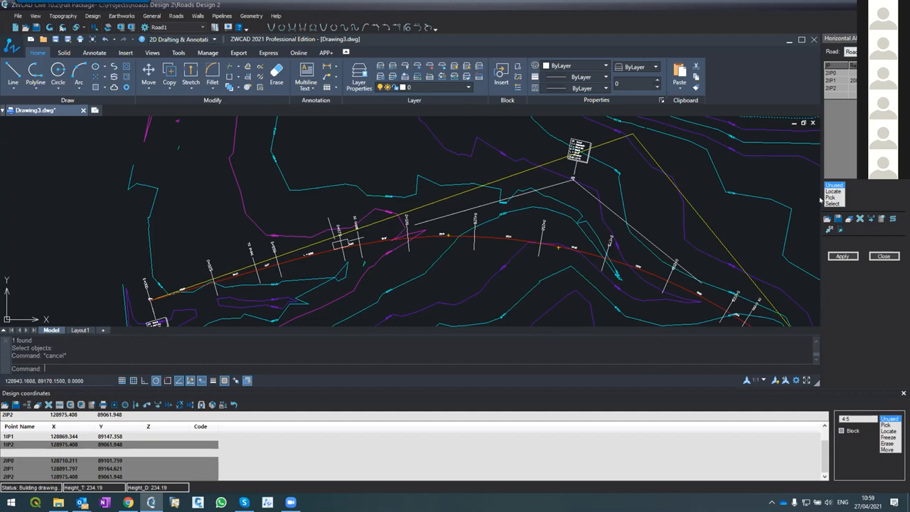
left_click(832, 256)
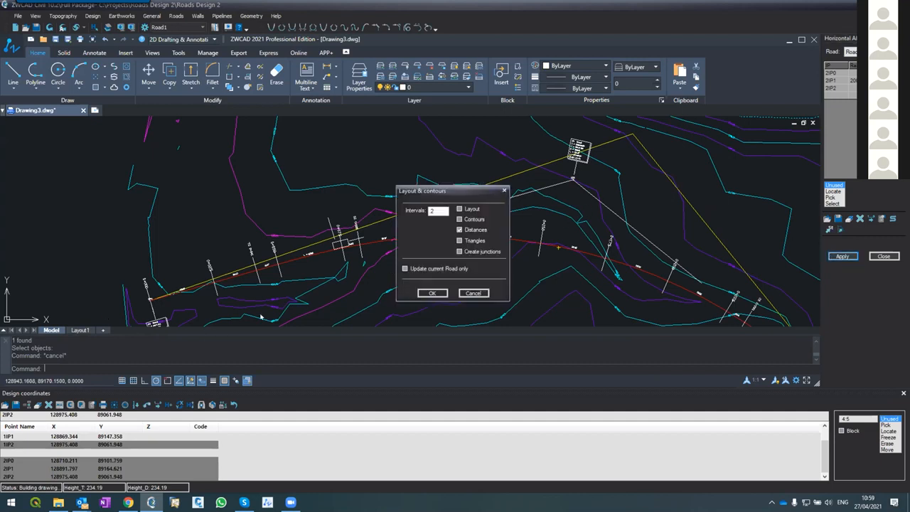
left_click(432, 293)
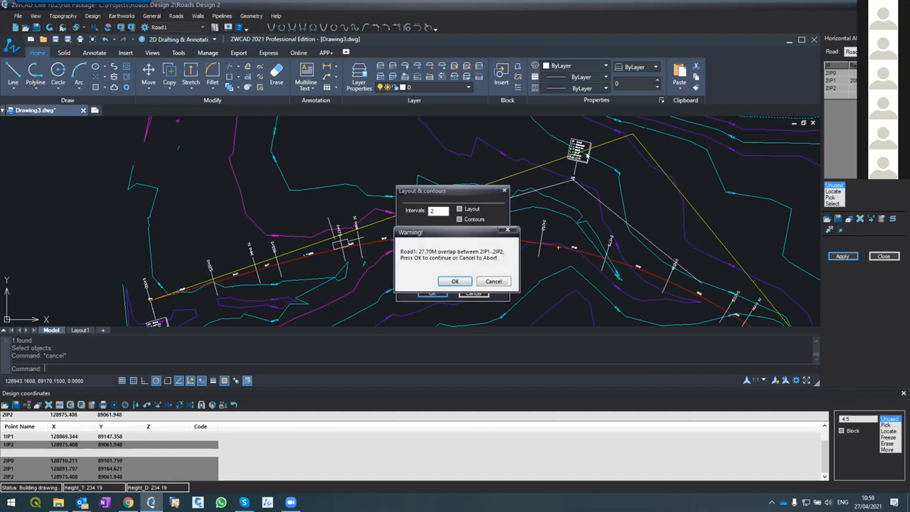
left_click(455, 280)
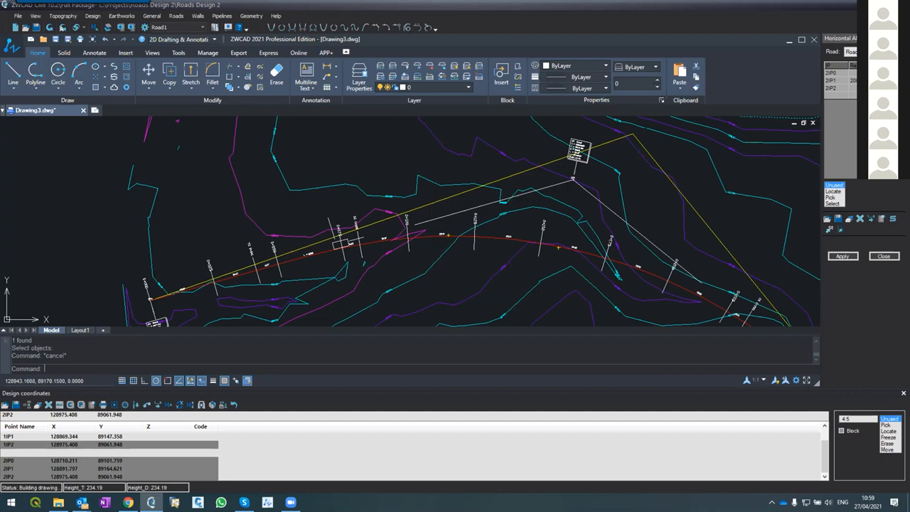
Reduce the 2IP1 curve radius to 180 and apply the alignment to redraw Road1
left_click(844, 256)
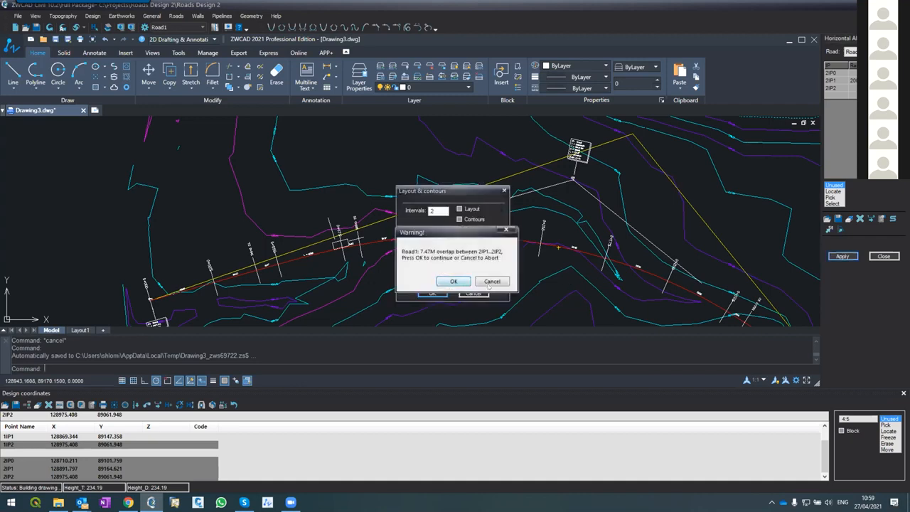
left_click(491, 281)
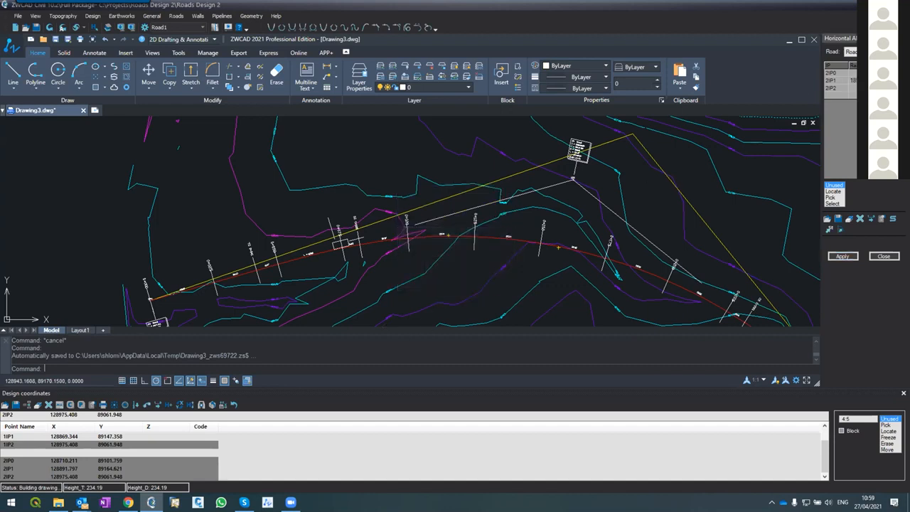
left_click(842, 256)
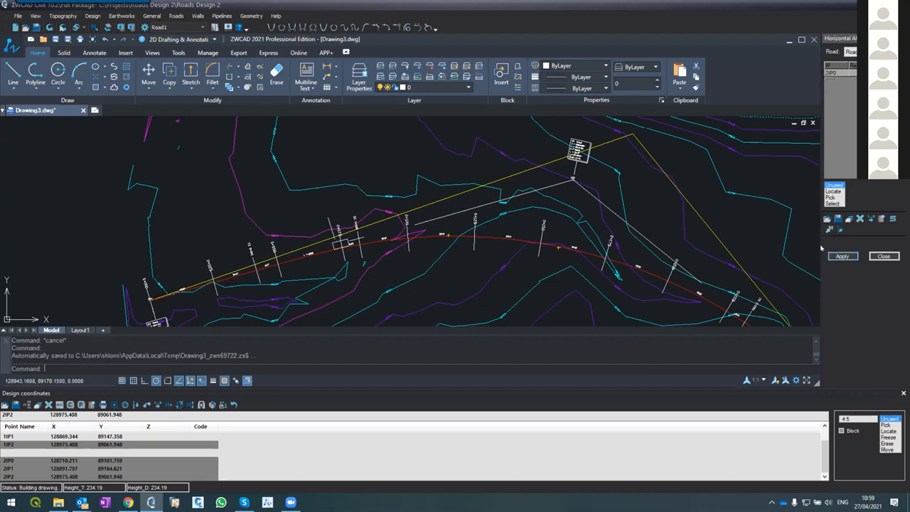
left_click(431, 293)
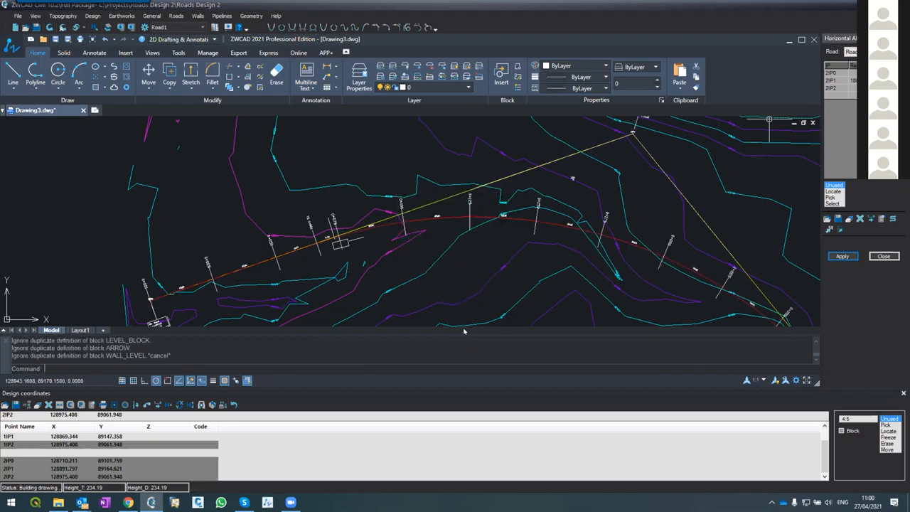
Examine the redrawn Road1 alignment and the curve data block at 2IP1
scroll(487, 245, "down", 3)
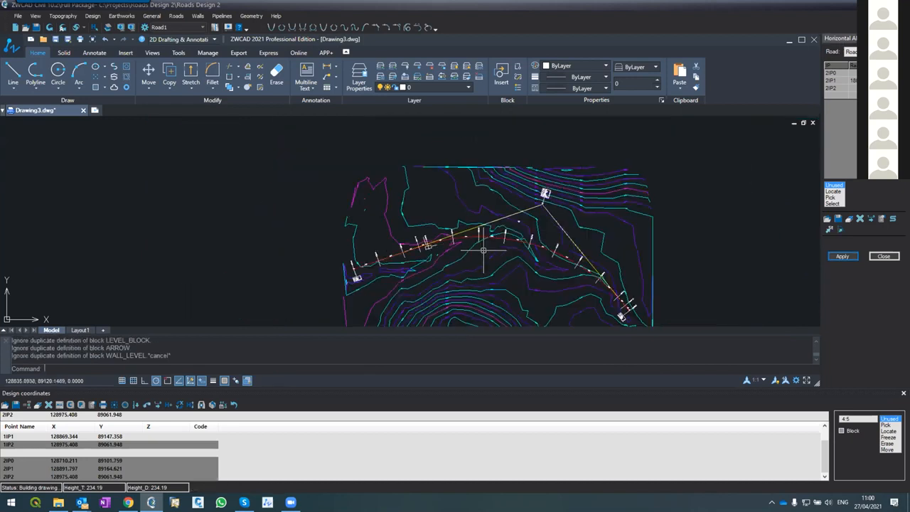
scroll(499, 232, "up", 1)
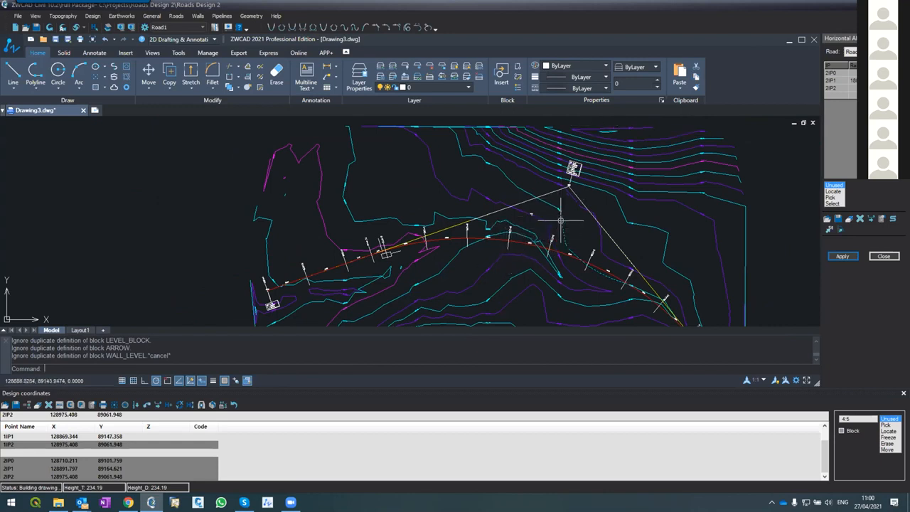
scroll(561, 208, "up", 2)
scroll(560, 208, "up", 1)
scroll(562, 213, "down", 1)
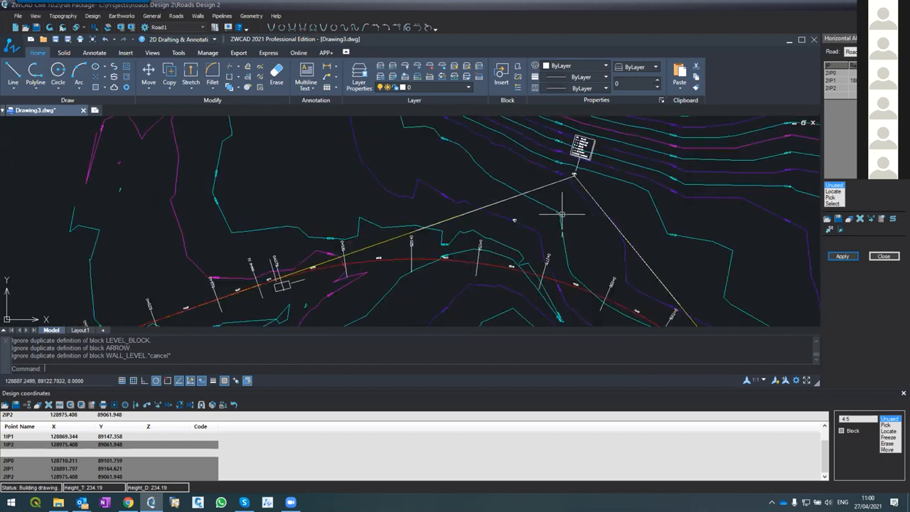
scroll(566, 180, "up", 1)
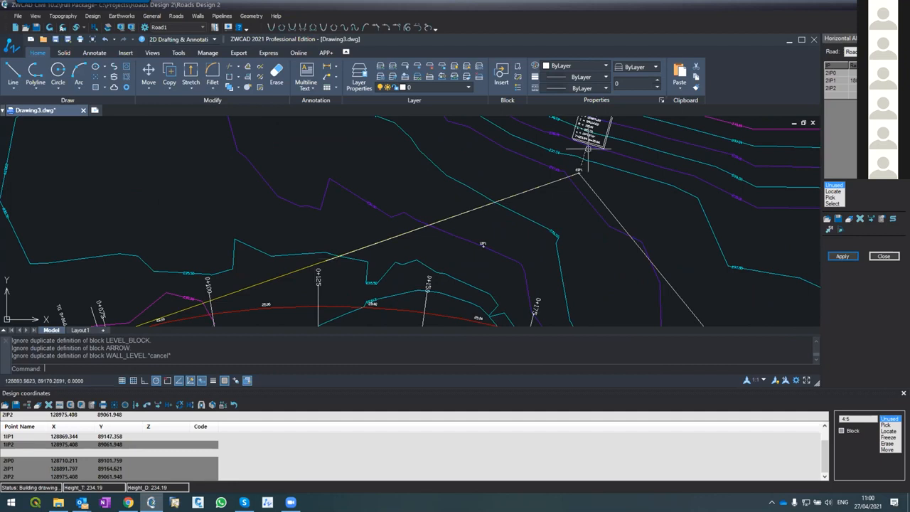
scroll(588, 149, "up", 2)
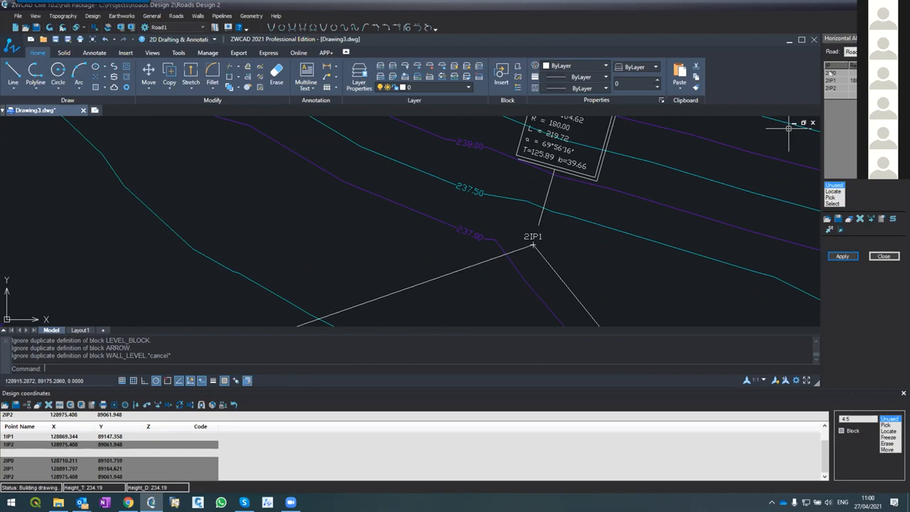
Move design point 2IP1 from its current position to about X 128918.21, Y 89141.35
left_click(834, 81)
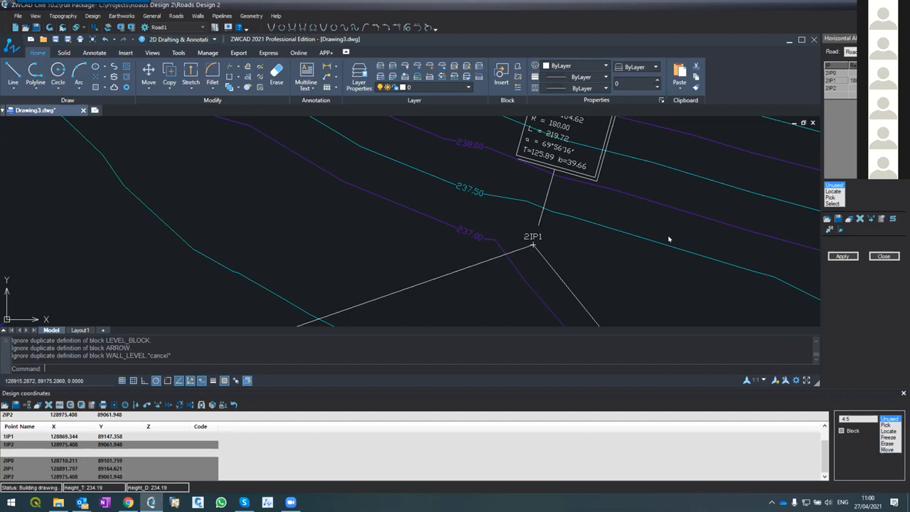
left_click(887, 450)
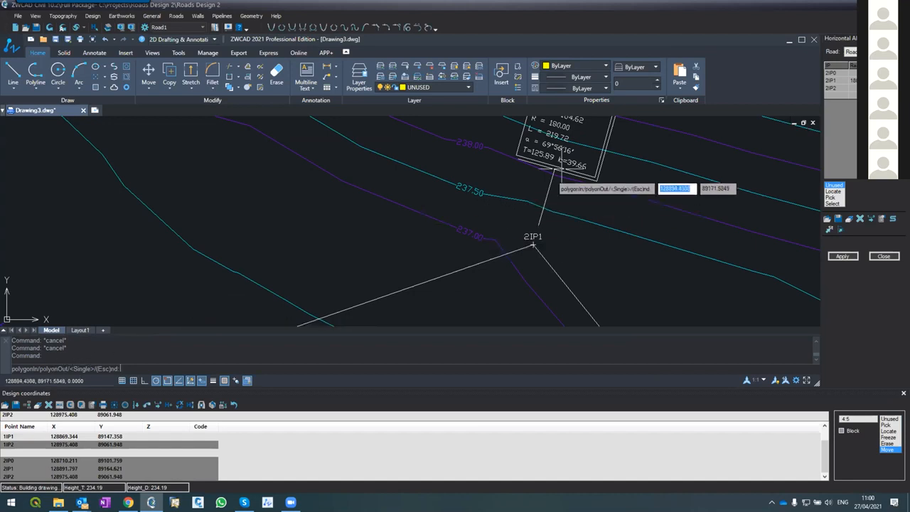
left_click(533, 245)
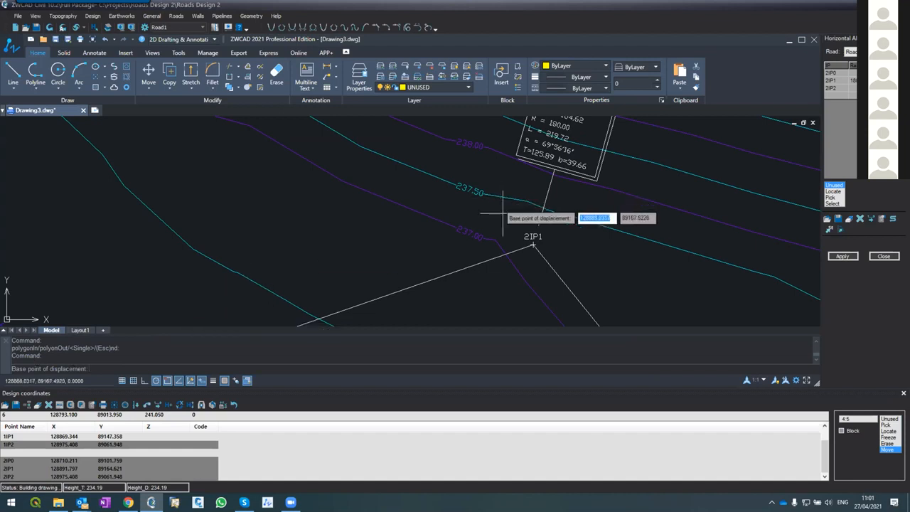
left_click(533, 245)
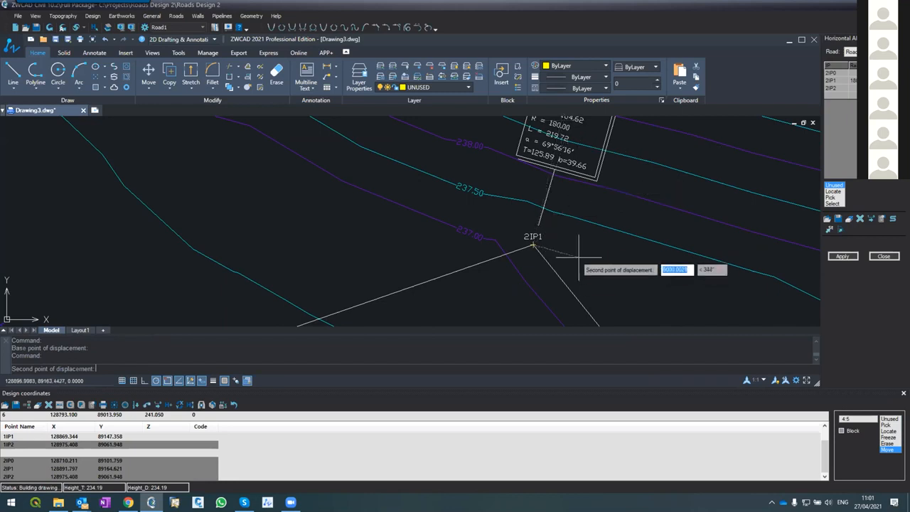
scroll(548, 202, "down", 5)
scroll(579, 255, "up", 4)
left_click(533, 176)
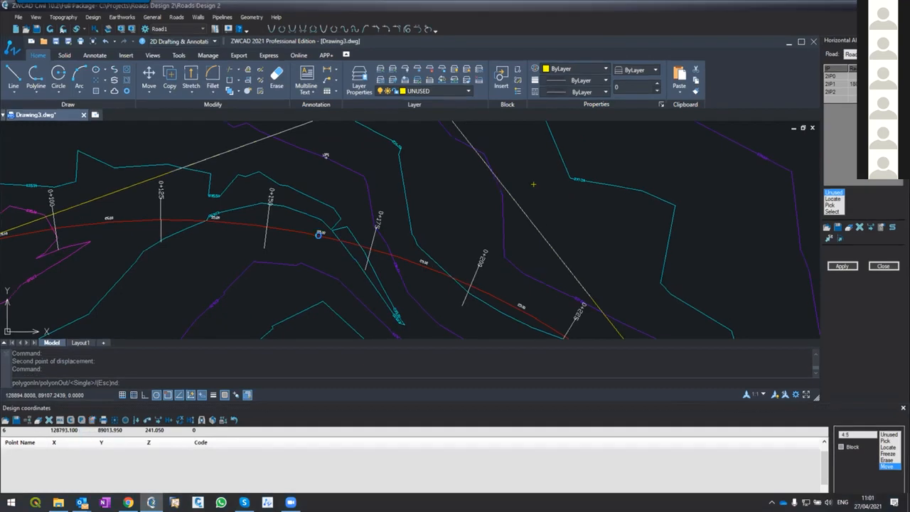
left_click(318, 235)
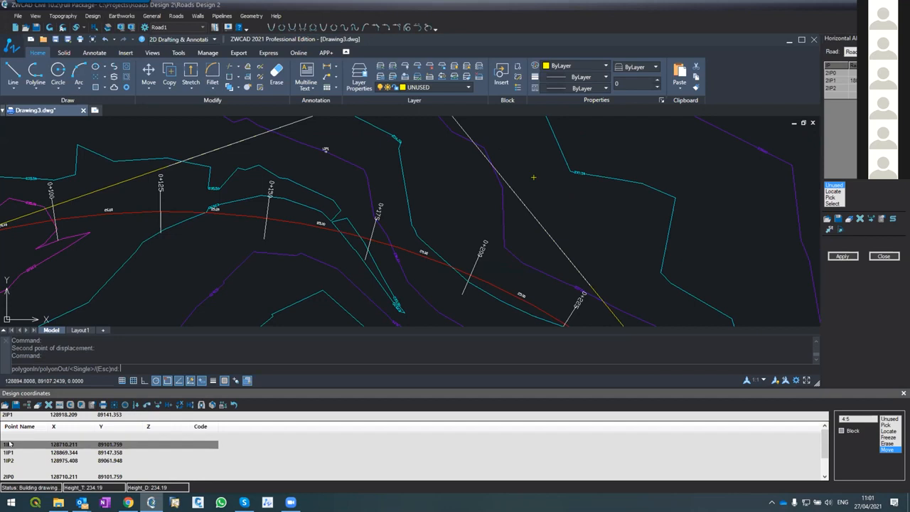
Check the moved 2IP1's coordinates in the design coordinates list, and end the Move command
left_click(824, 477)
left_click(825, 477)
left_click(825, 477)
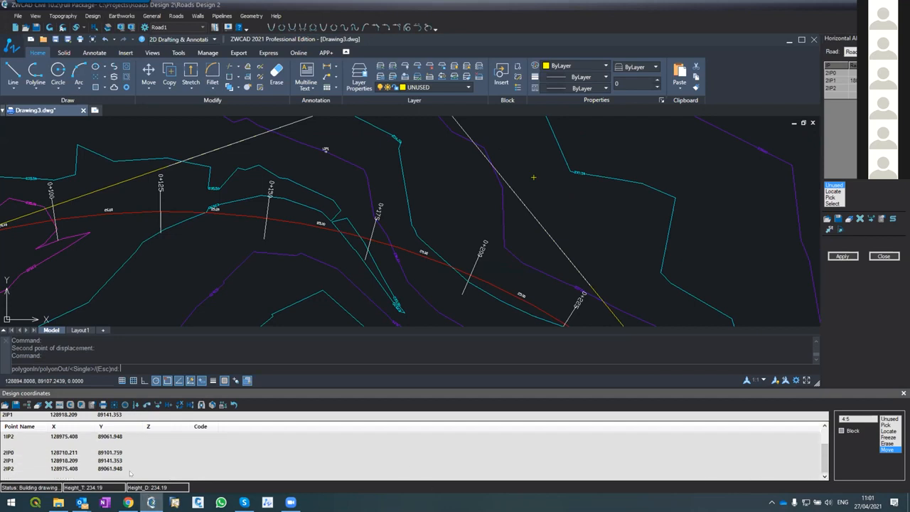
left_click(101, 460)
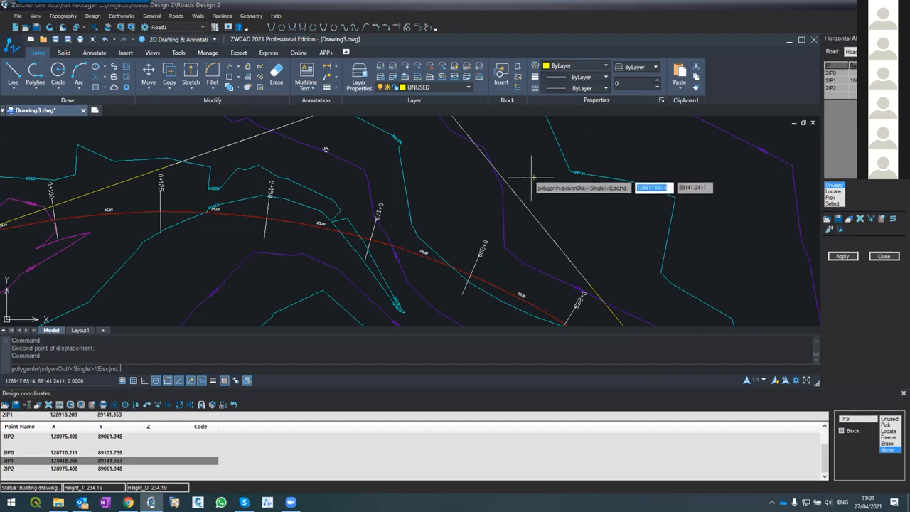
key("Escape")
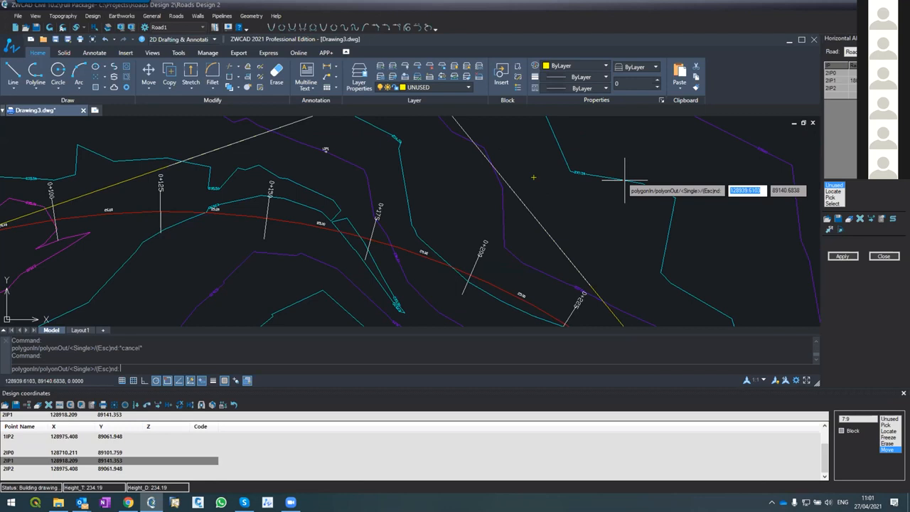
key("Escape")
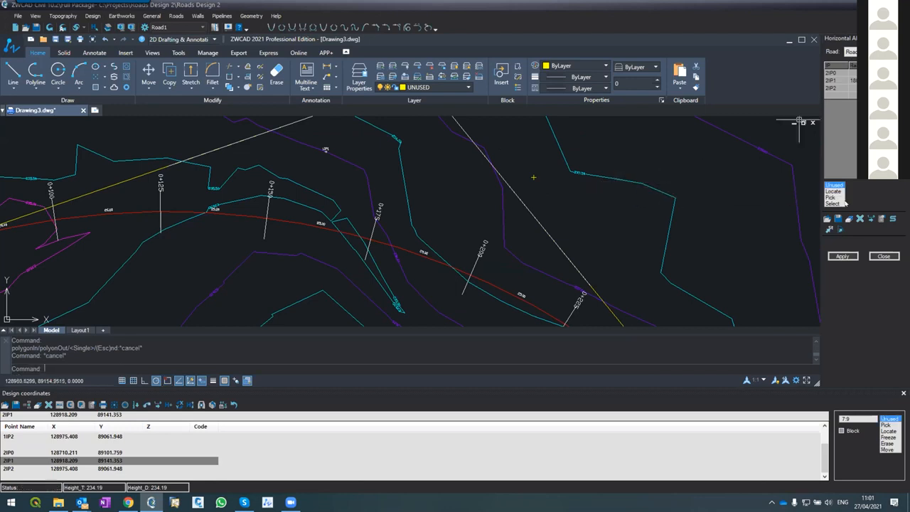
Apply the alignment with the Distances option to redraw Road1 through the moved 2IP1, accepting the curve overlap
left_click(843, 256)
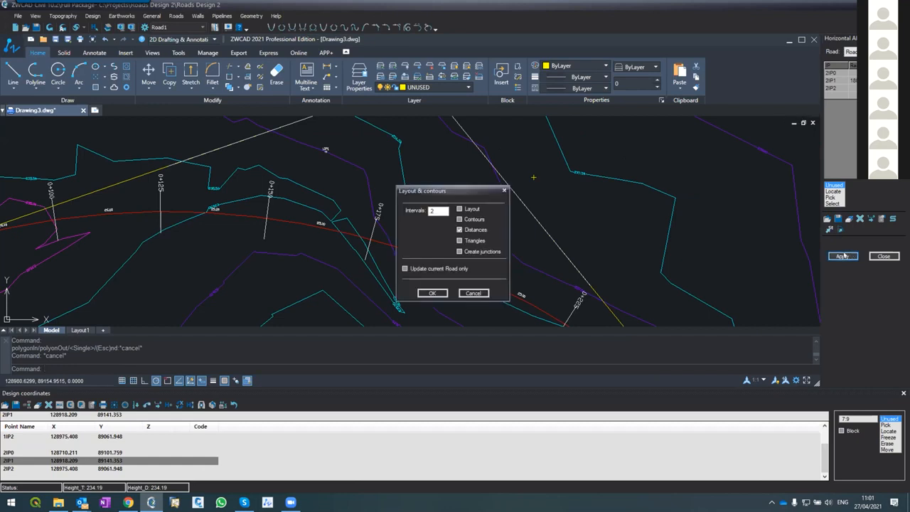
left_click(427, 293)
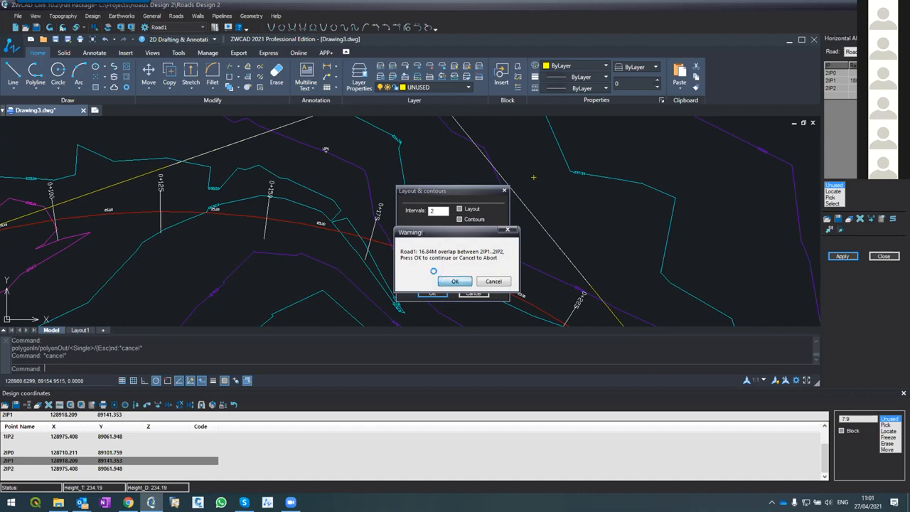
key("Escape")
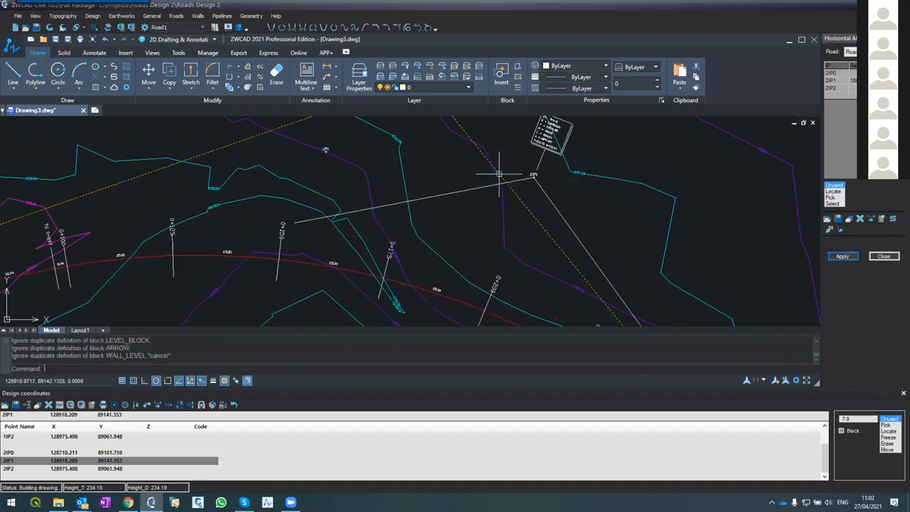
Erase the yellow CL tangent polyline that is still in the old IP1 position
scroll(480, 169, "up", 3)
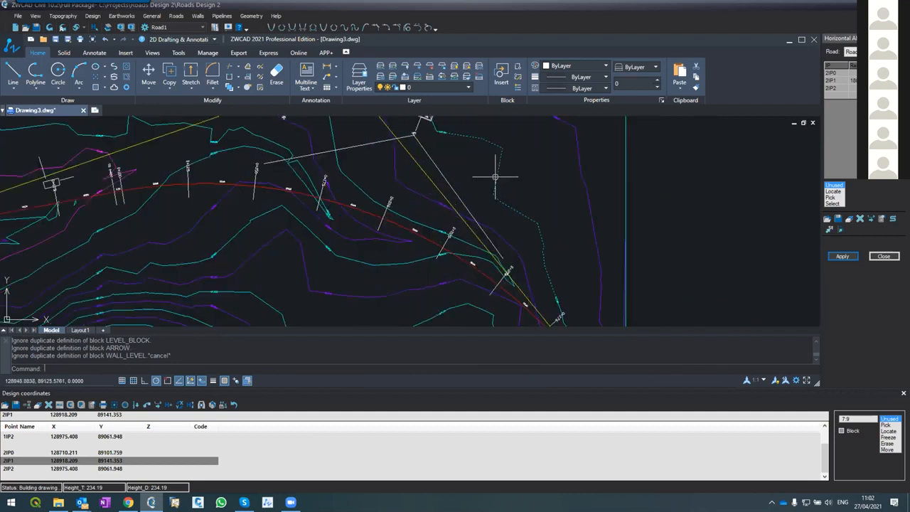
scroll(455, 171, "down", 1)
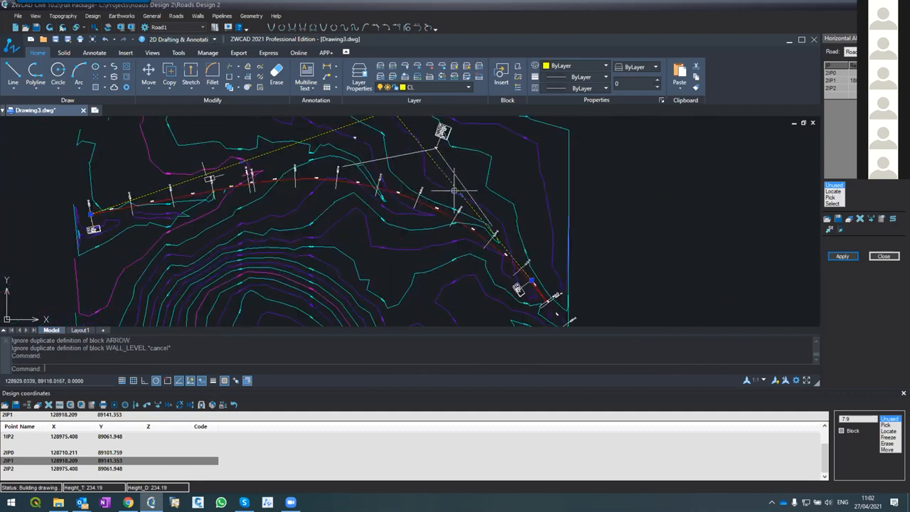
type("E")
key("Return")
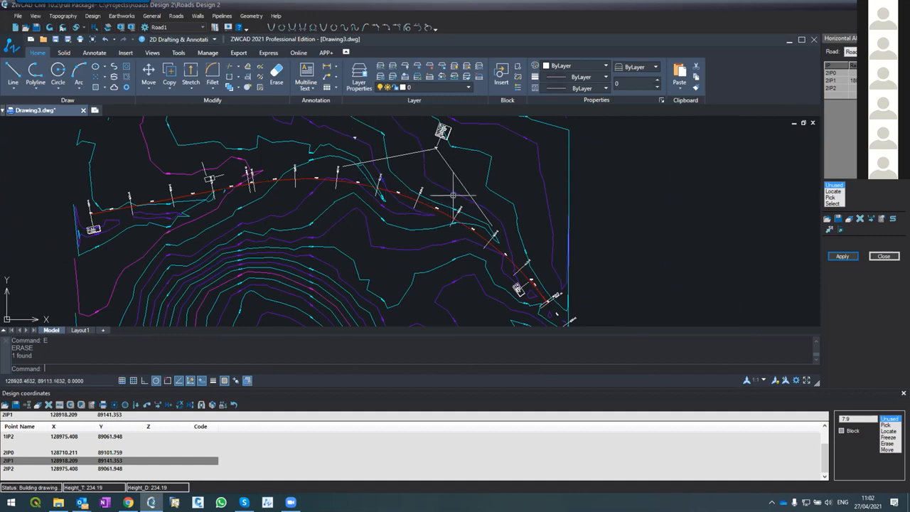
Inspect the overlapping centerline end near IP2, reduce the 2IP1 curve radius, and apply the alignment to redraw Road1
scroll(538, 299, "up", 4)
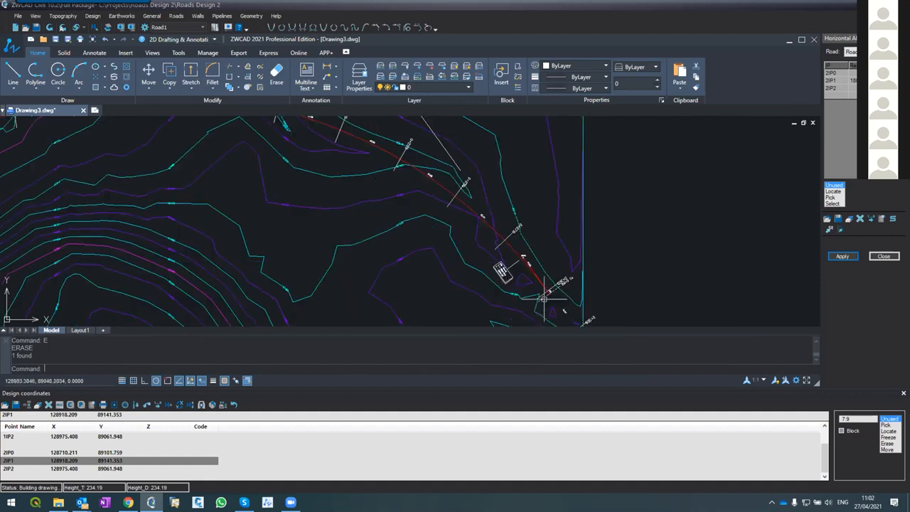
scroll(549, 281, "up", 3)
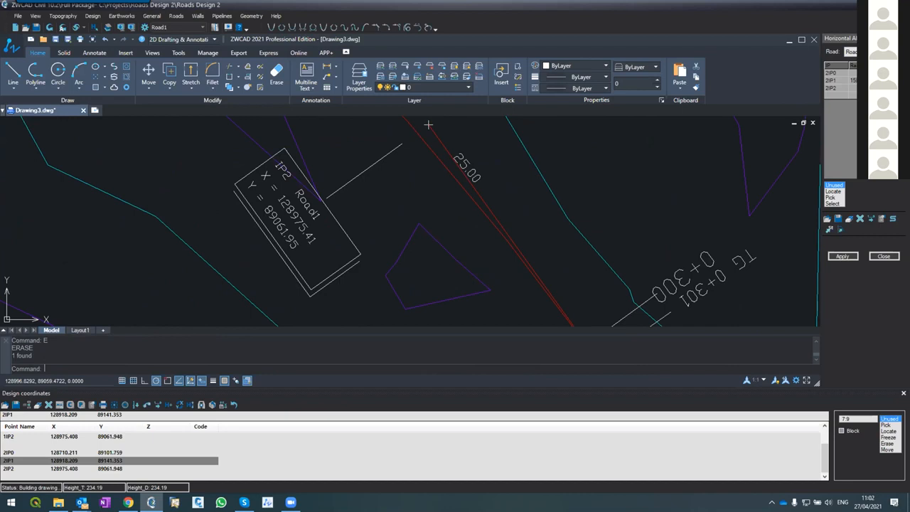
left_click(843, 256)
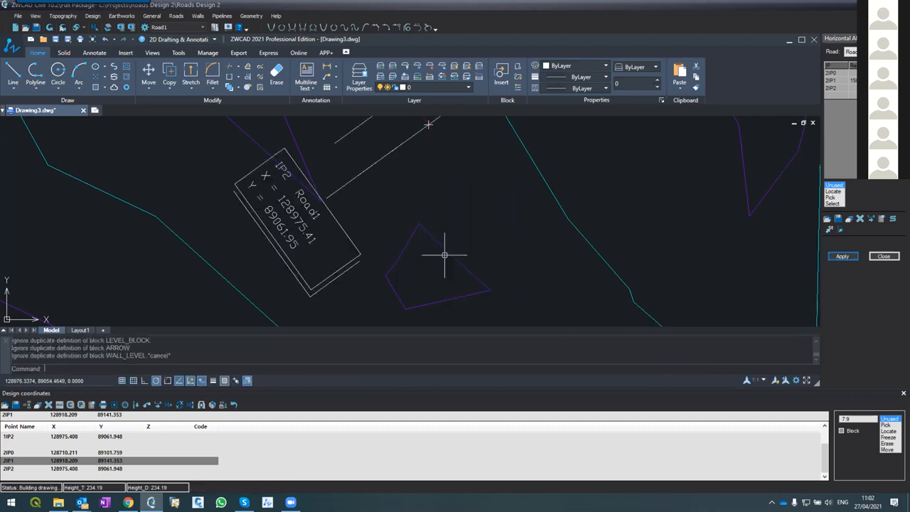
scroll(430, 253, "down", 6)
scroll(415, 241, "up", 2)
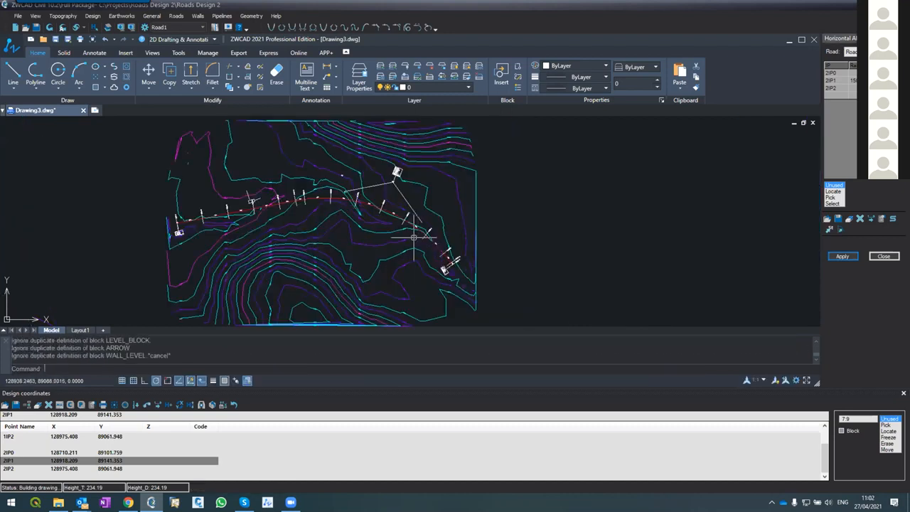
scroll(413, 238, "up", 3)
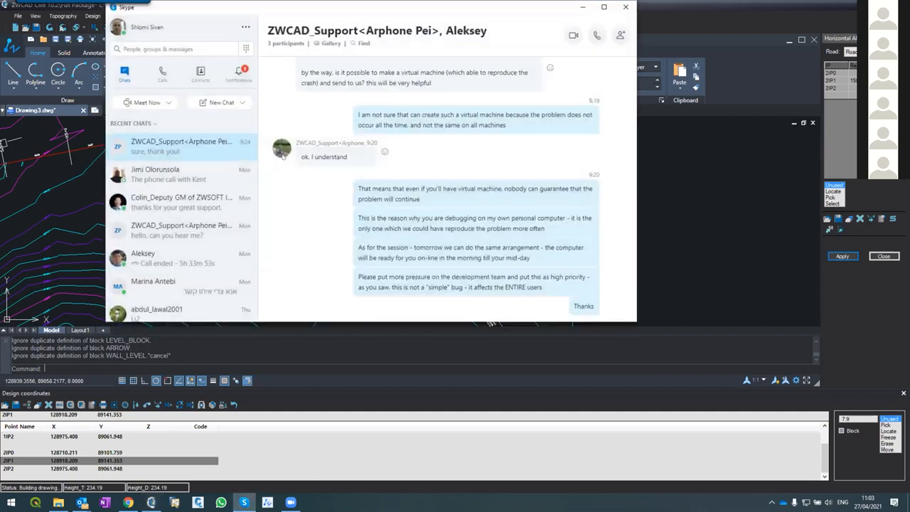
Minimize the Skype chat window that covers the drawing
left_click(582, 7)
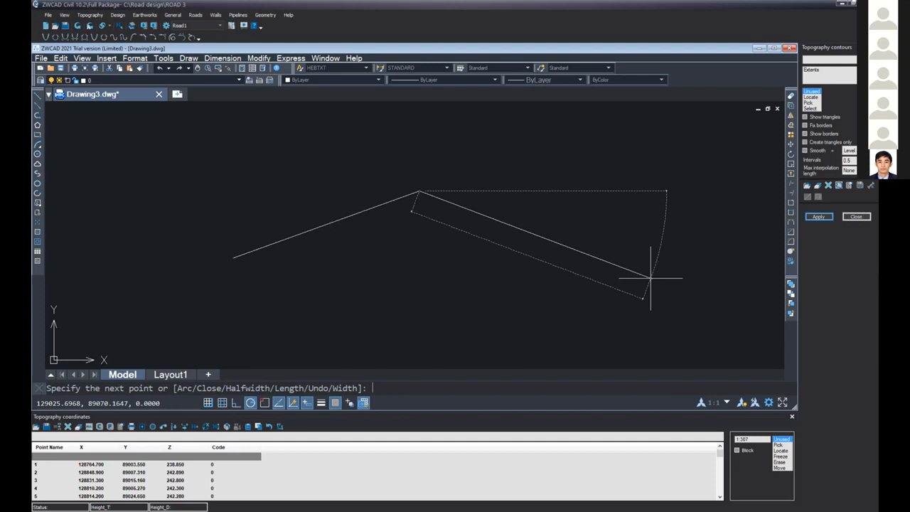
Place the right-hand end point of the two-segment polyline and end the command, leaving the zoom command as well
left_click(649, 289)
key("Escape")
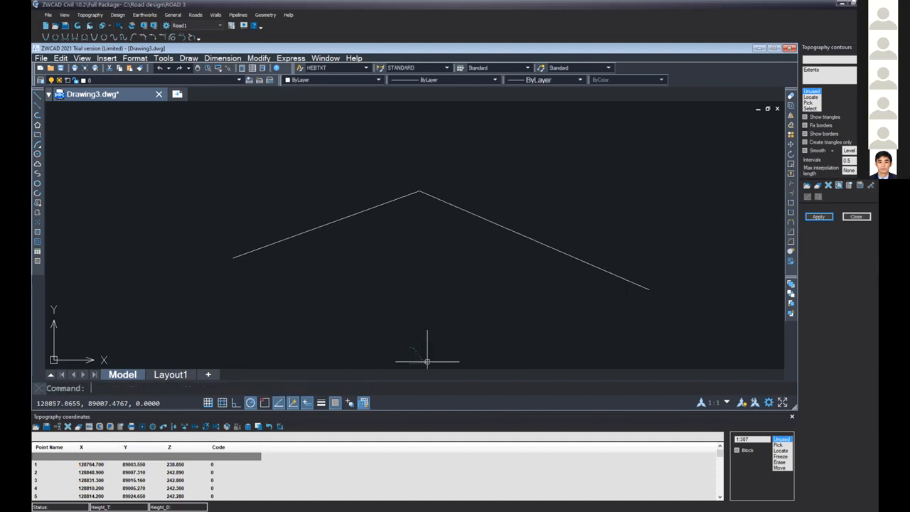
type("z")
key("Return")
key("Escape")
Select point 1 in the topography coordinates list and re-enter its name as 1
left_click(38, 465)
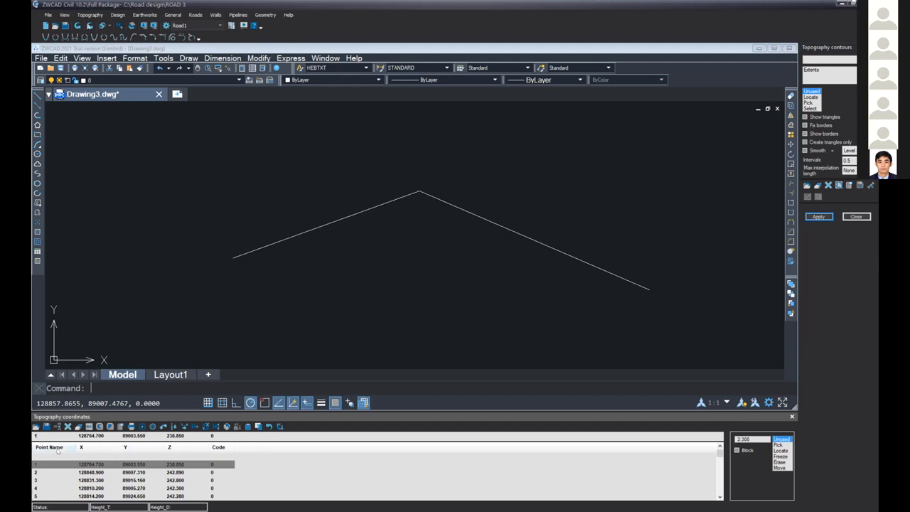
key("BackSpace")
type("1")
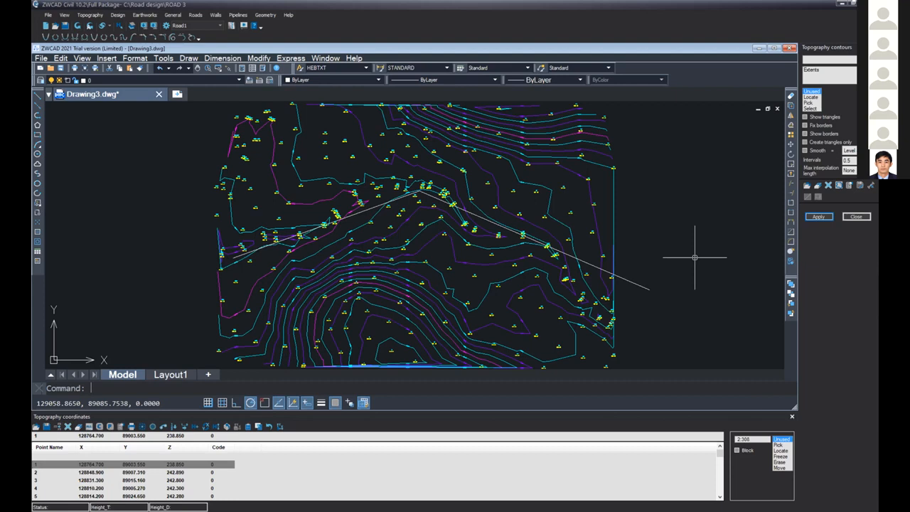
Open the road's Horizontal Alignment settings
left_click(196, 15)
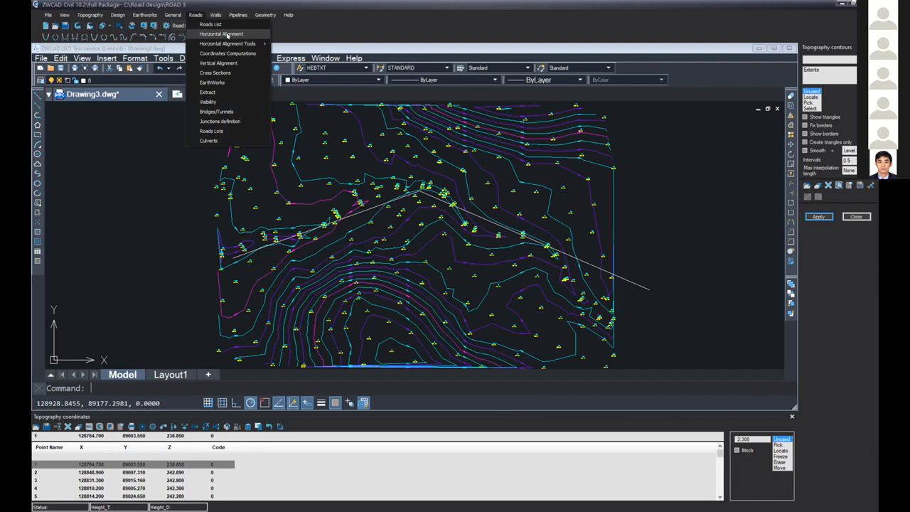
left_click(226, 34)
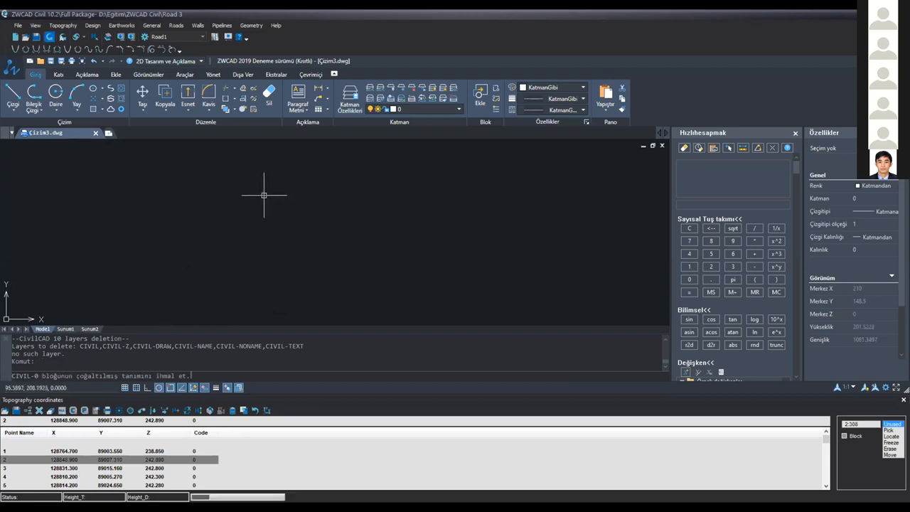
Zoom Çizim3.dwg to its extents with the Kapsam option to look for the topography points
scroll(264, 195, "down", 6)
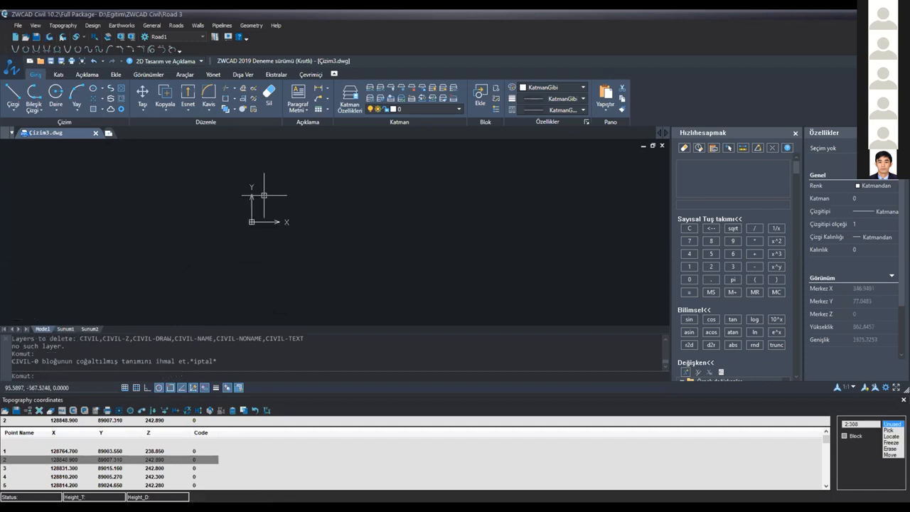
scroll(409, 196, "up", 3)
scroll(409, 195, "up", 3)
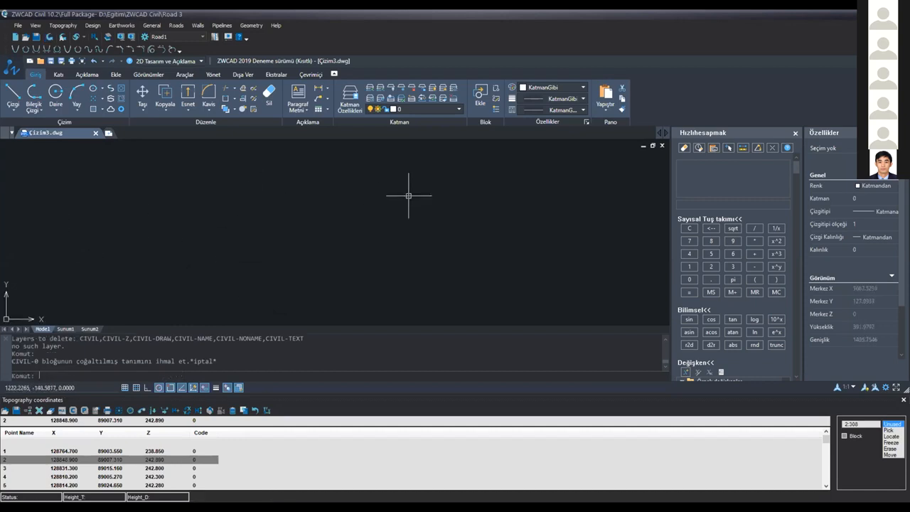
left_click(18, 451)
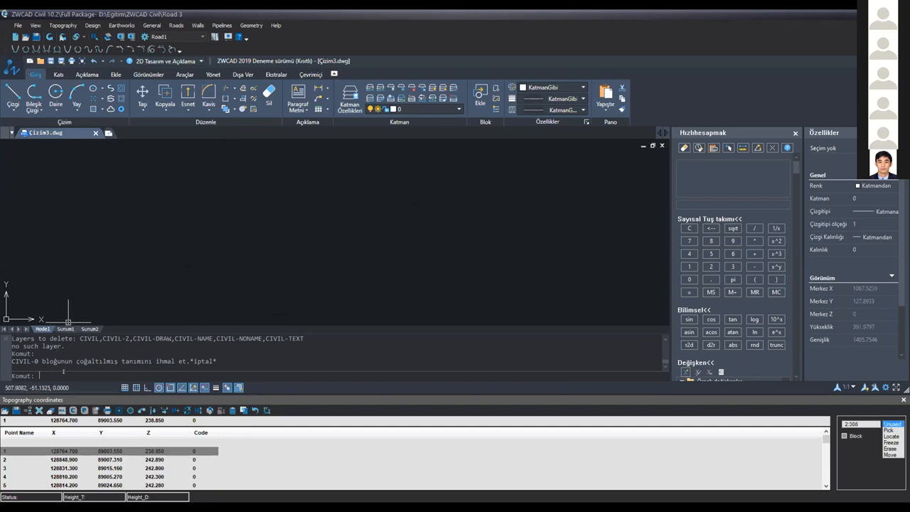
left_click(64, 371)
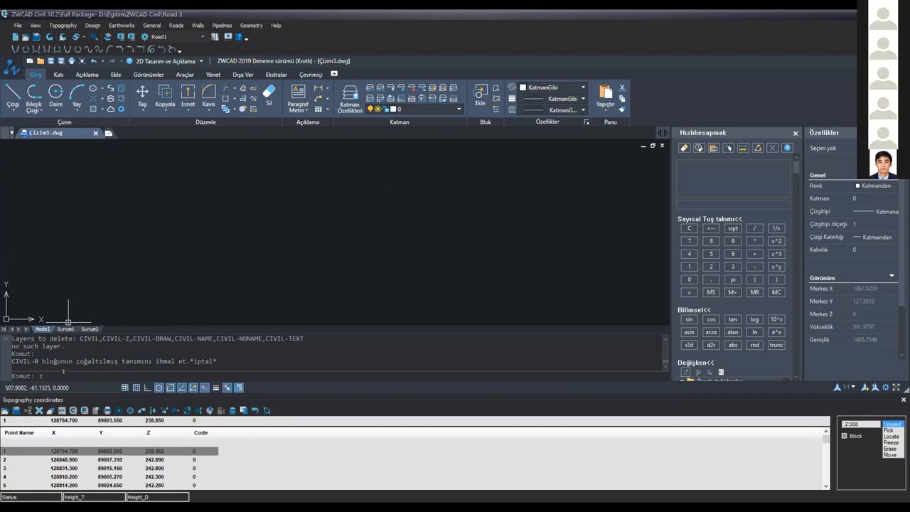
type("zoom")
key("Return")
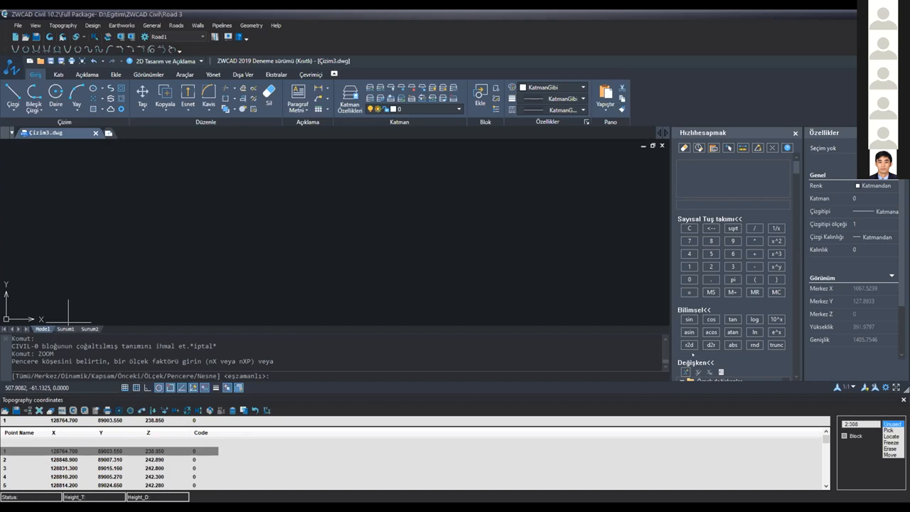
type("kkapa")
key("Return")
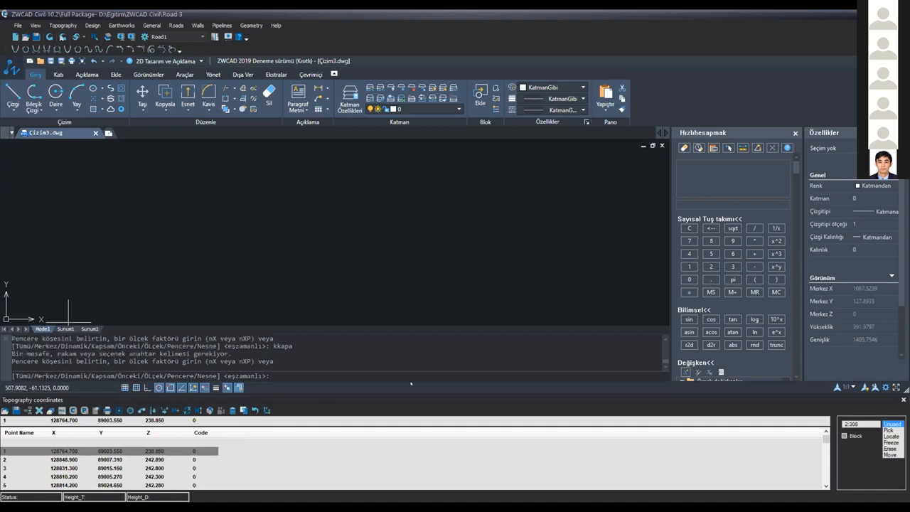
type("kapsam")
key("Return")
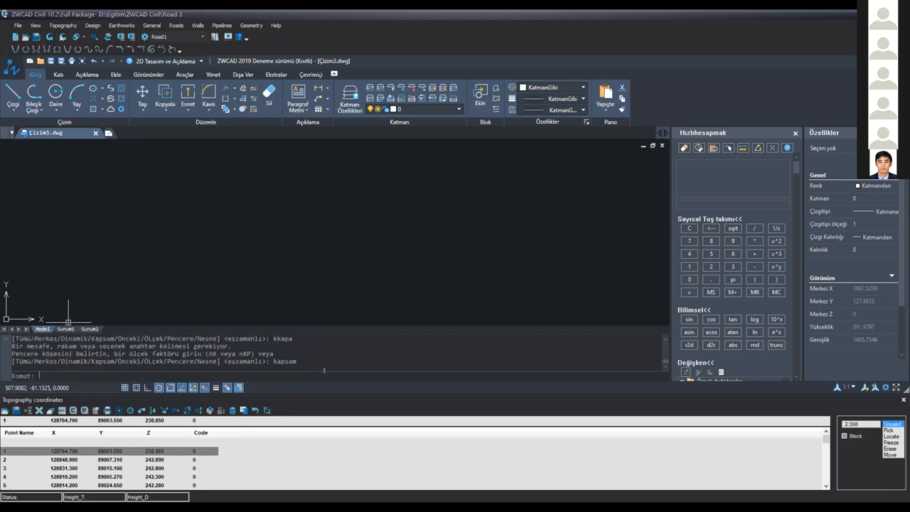
Look around the drawing origin for points while selecting points 1 and 2 in the topography coordinates list
scroll(323, 251, "down", 8)
scroll(322, 251, "up", 4)
scroll(325, 251, "up", 3)
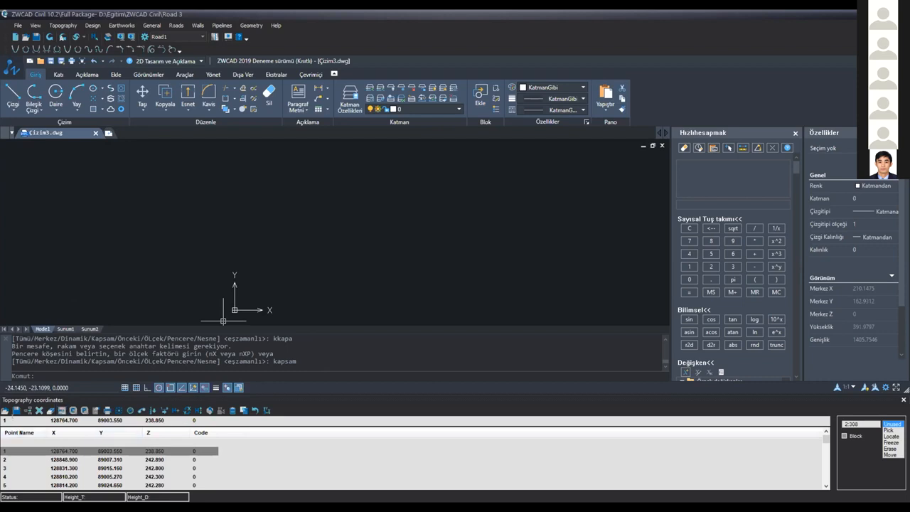
key("Down")
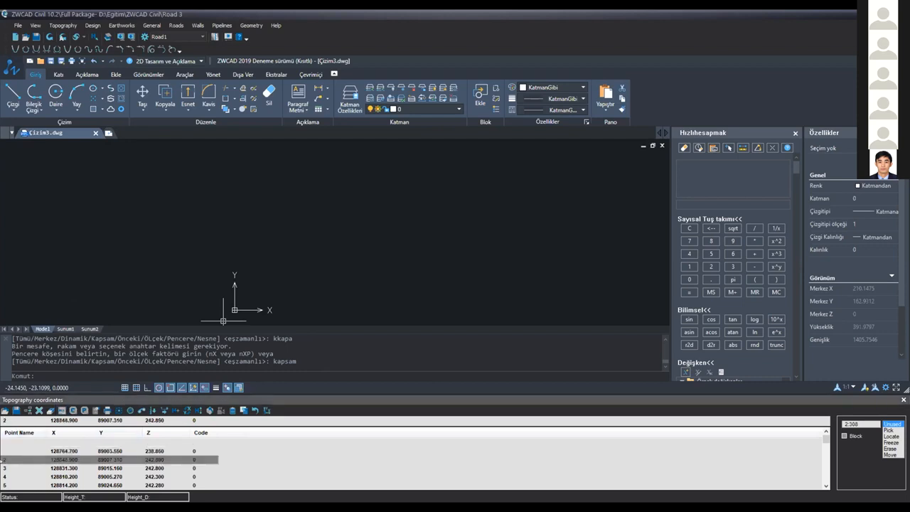
left_click(16, 451)
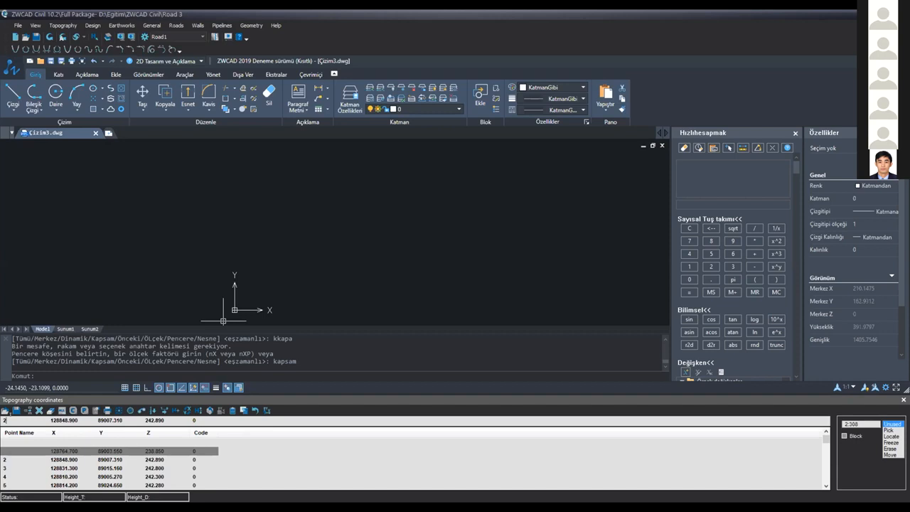
left_click(54, 451)
key("Down")
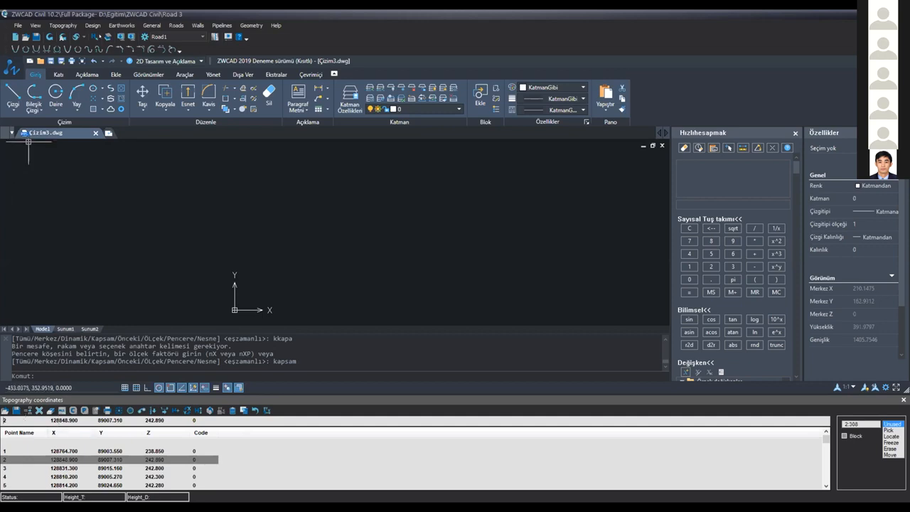
Redraw the civil project data in the drawing and zoom to the extents with the Kapsam option
left_click(49, 36)
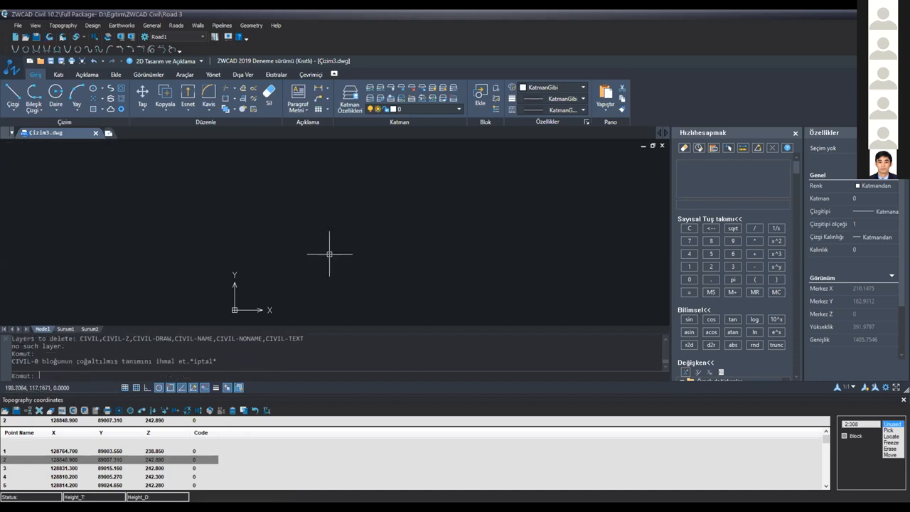
scroll(381, 247, "down", 7)
middle_click_drag(382, 247, 267, 328)
scroll(239, 265, "down", 5)
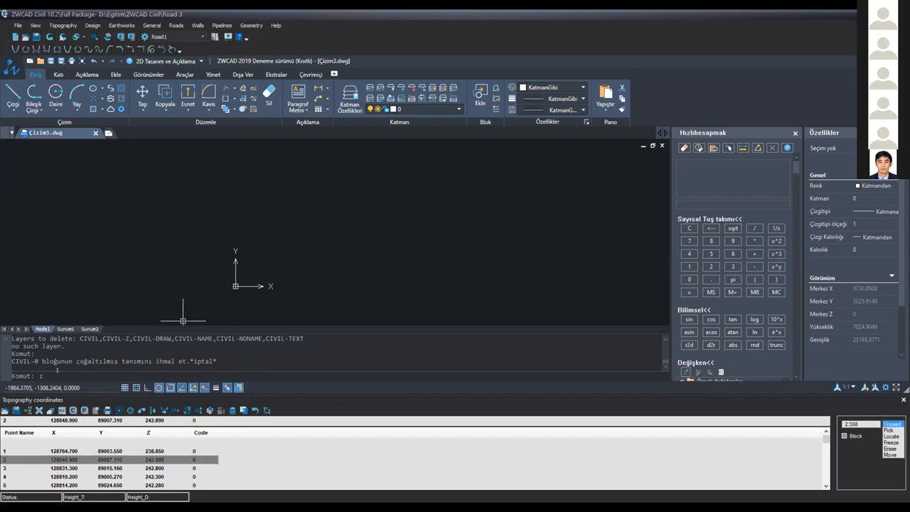
type("oom")
key("Return")
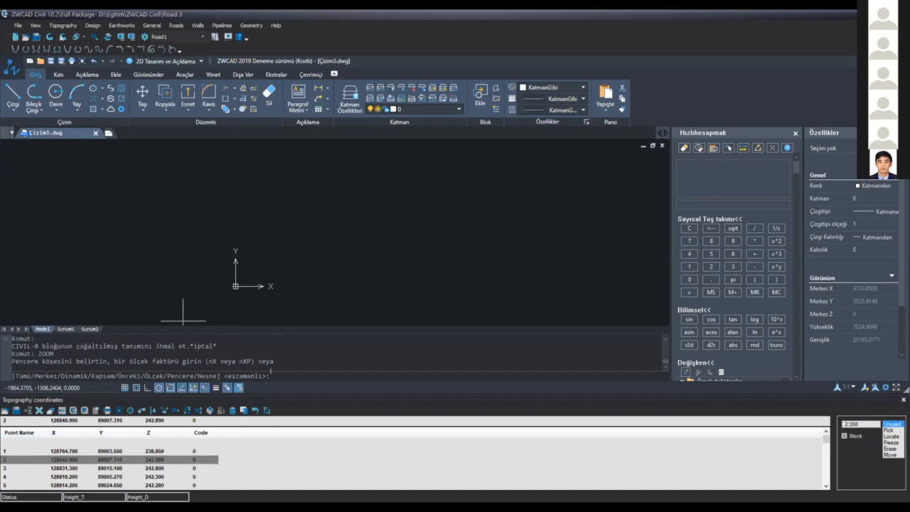
type("kapsam")
key("Return")
scroll(412, 201, "down", 10)
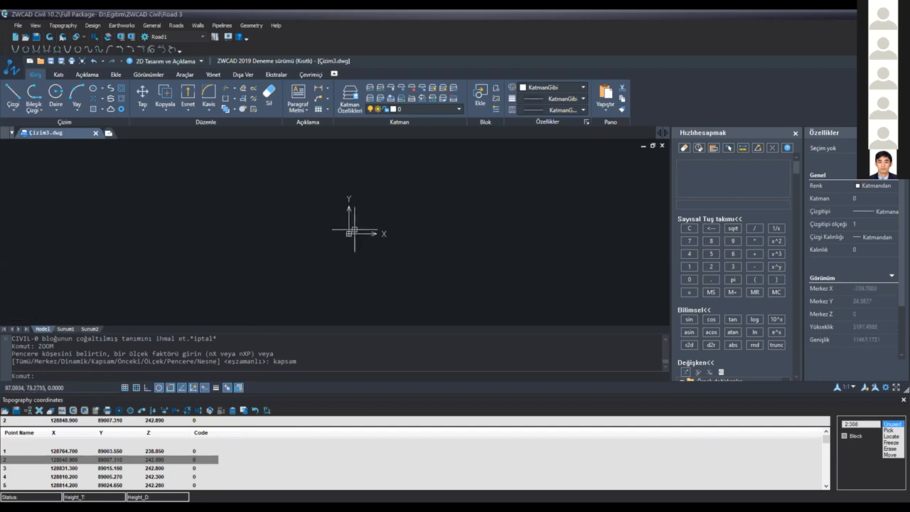
mouse_move(372, 227)
middle_mouse_down()
mouse_move(246, 305)
mouse_move(231, 305)
middle_mouse_up()
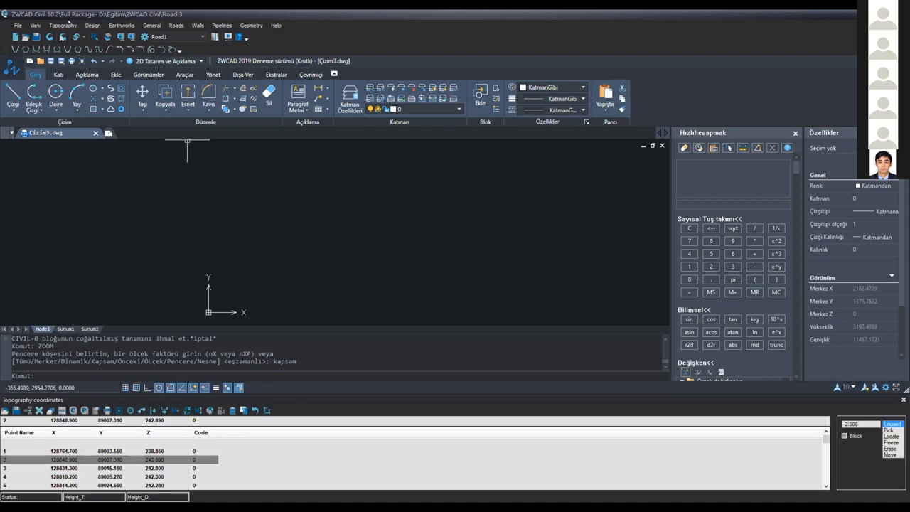
Open the topography Contours settings, and close the quick calculator and properties palettes to widen the drawing area
left_click(67, 25)
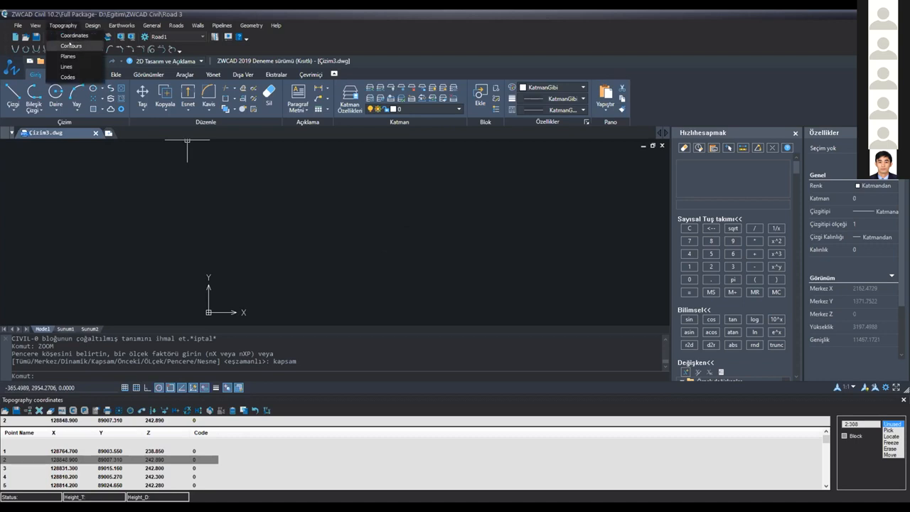
left_click(70, 45)
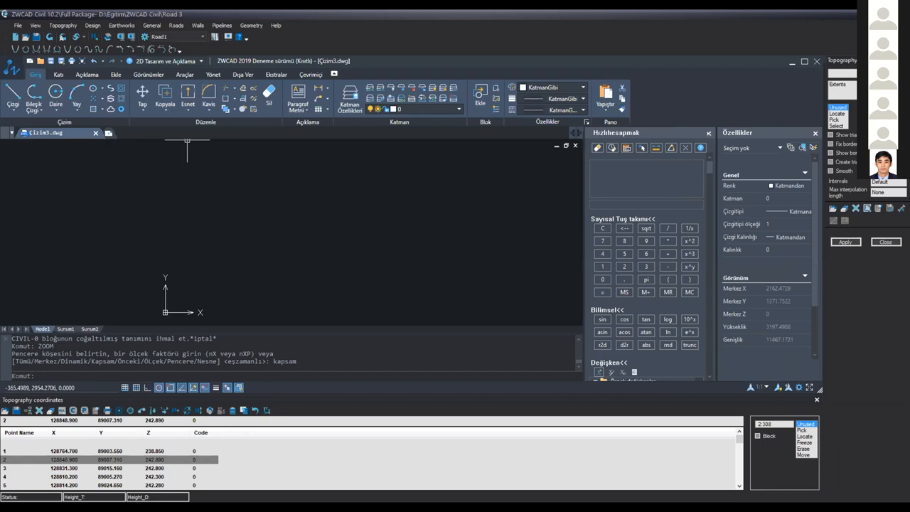
left_click(708, 133)
key("ctrl+1")
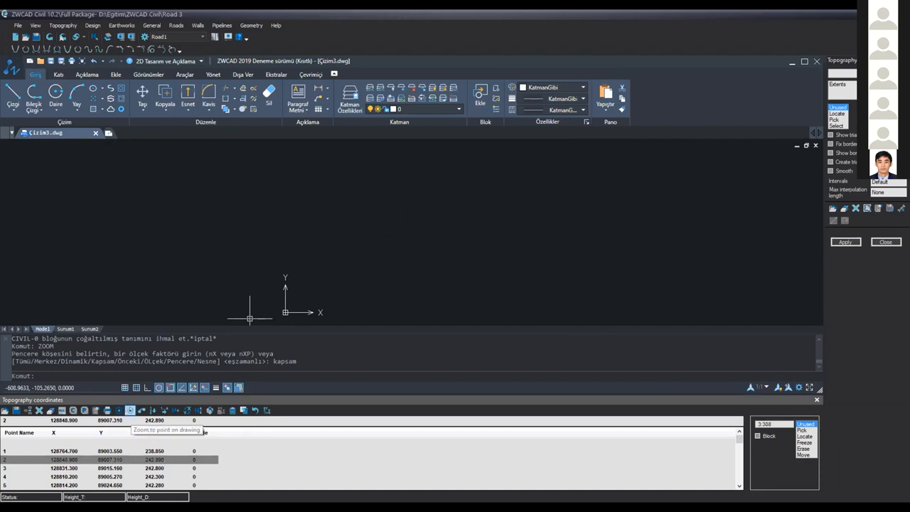
Zoom the drawing to the selected topography point 2
left_click(130, 410)
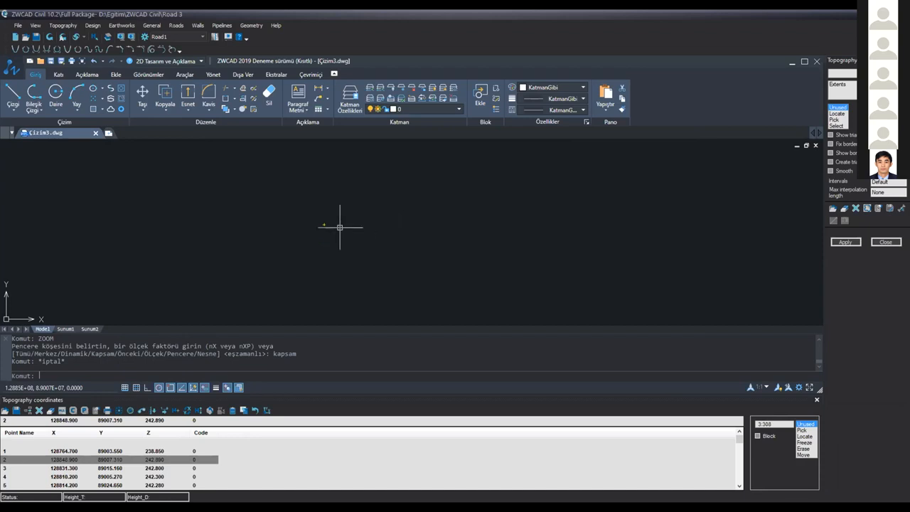
Set the topography contour intervals to 0.5
left_click(63, 26)
left_click(197, 49)
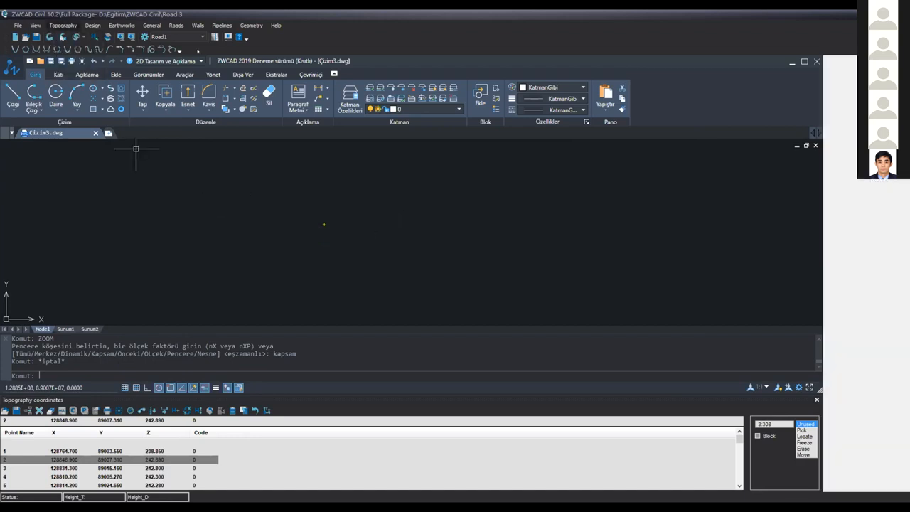
left_click_drag(892, 182, 869, 183)
type("0")
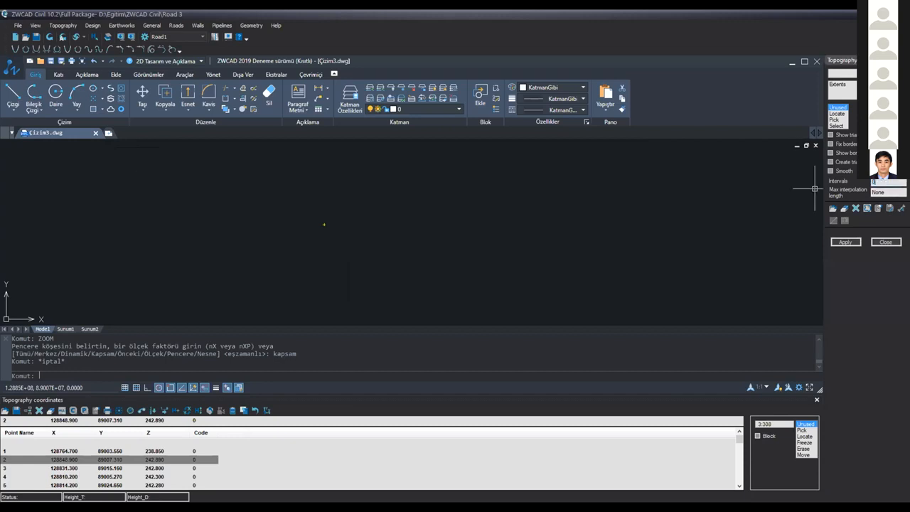
type(".5")
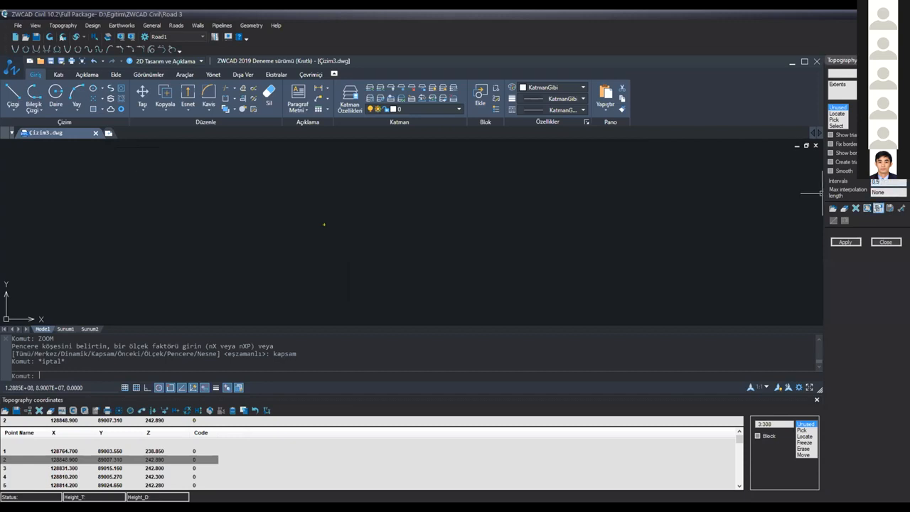
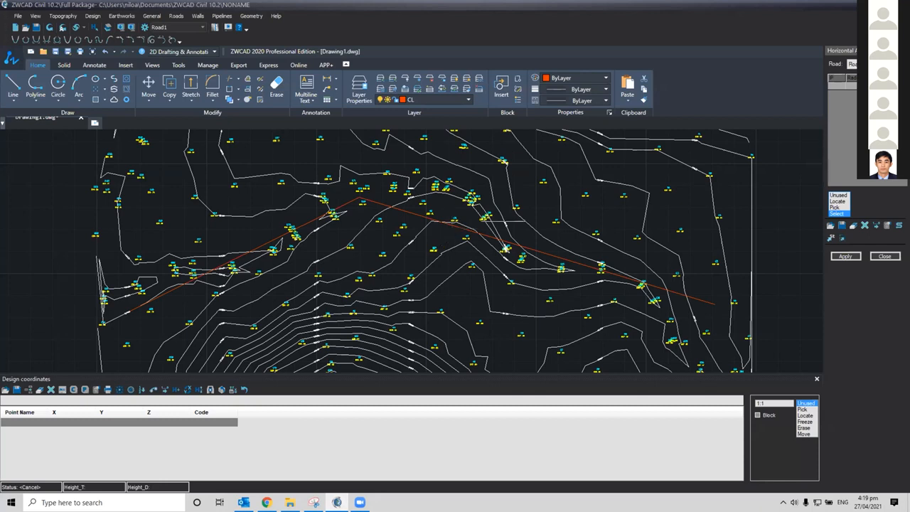
middle_click_drag(257, 261, 300, 253)
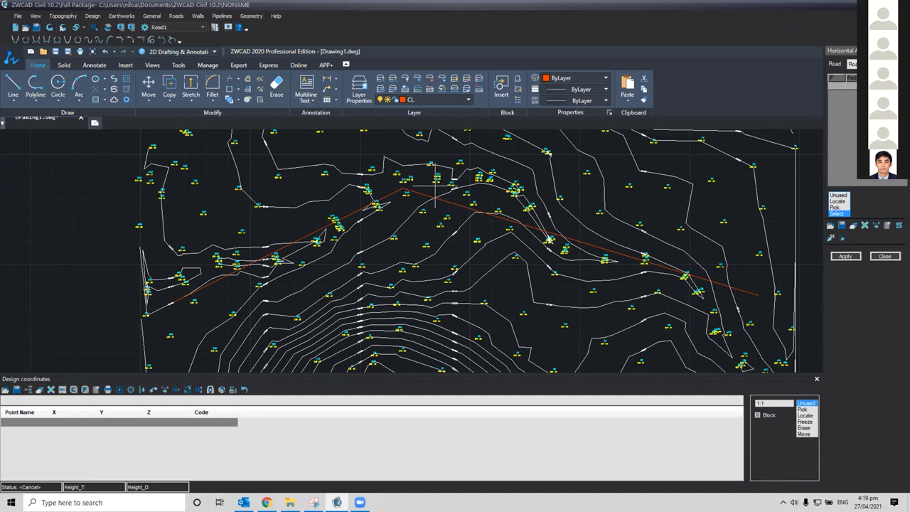
middle_click_drag(670, 244, 626, 247)
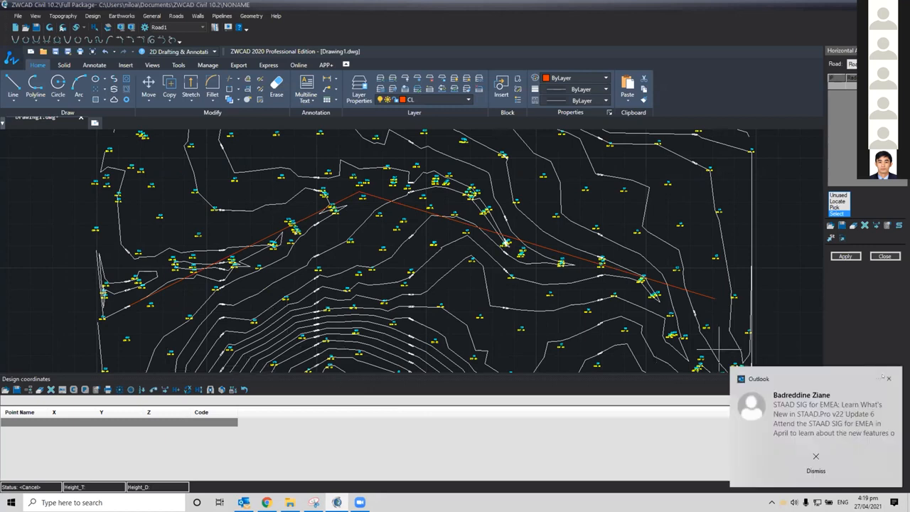
left_click(888, 378)
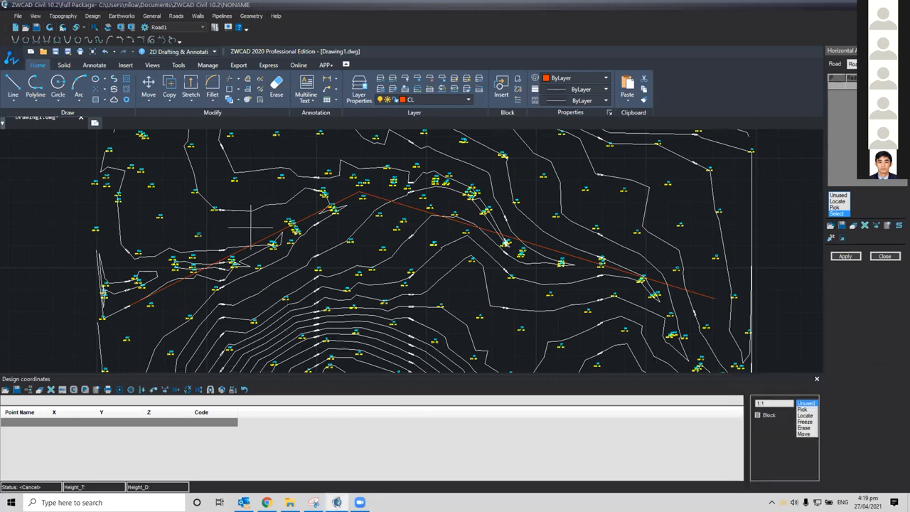
middle_click_drag(262, 229, 290, 231)
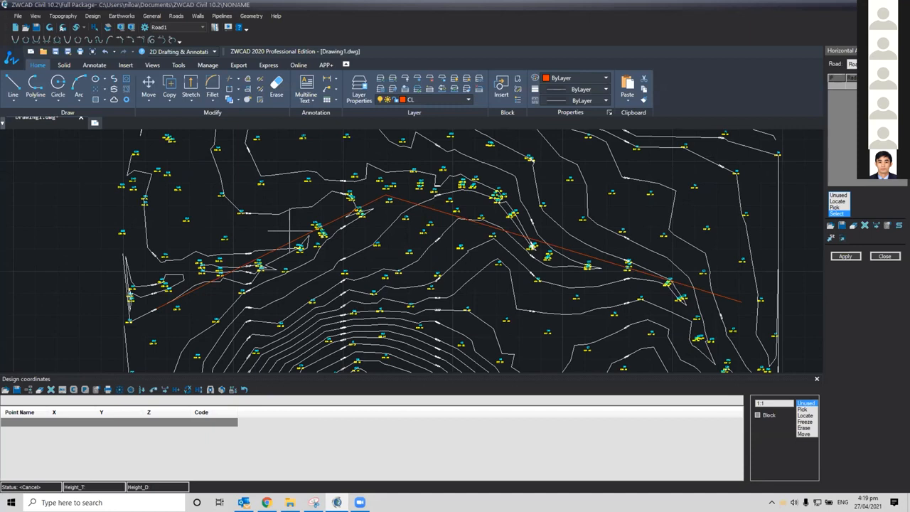
key("Return")
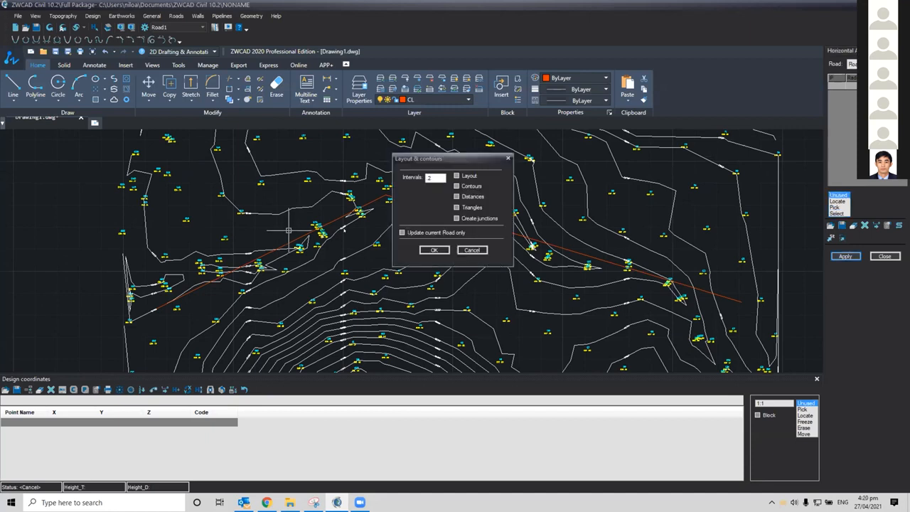
left_click(471, 251)
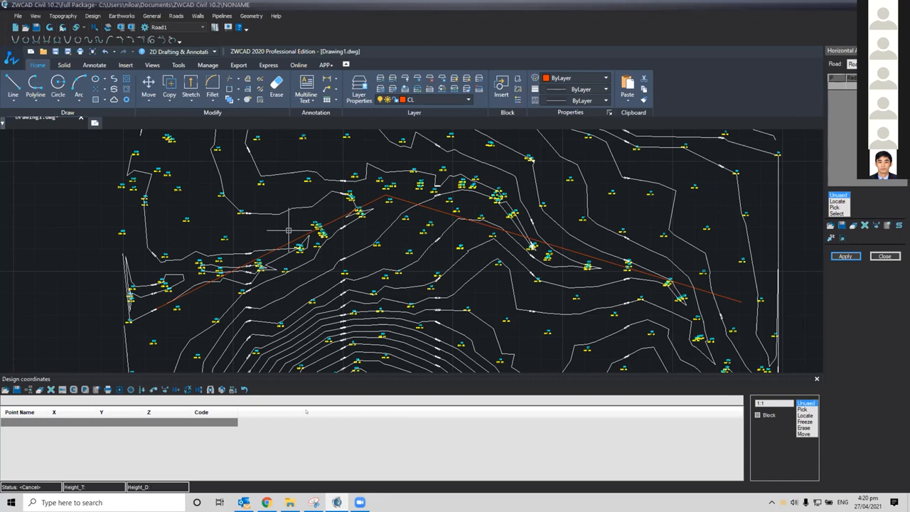
Turn on the command line display by running the COMMANDLINE command
type("c")
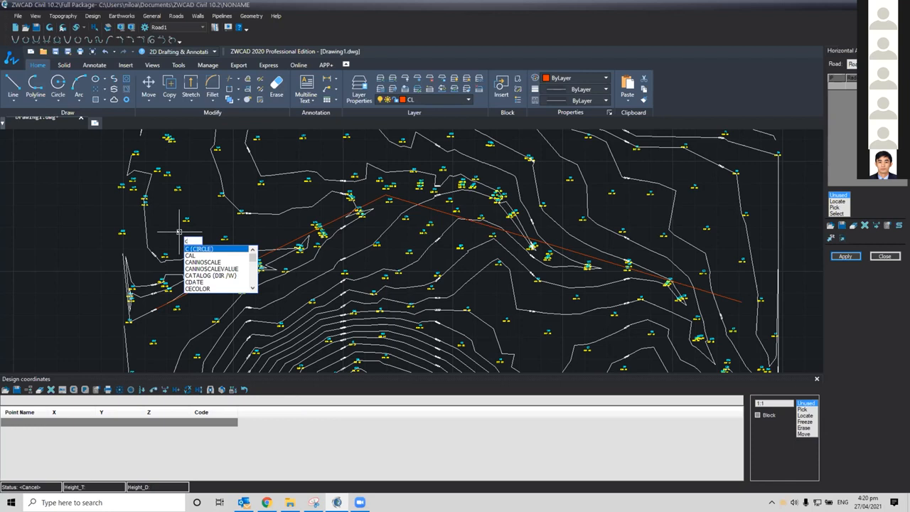
type("omm")
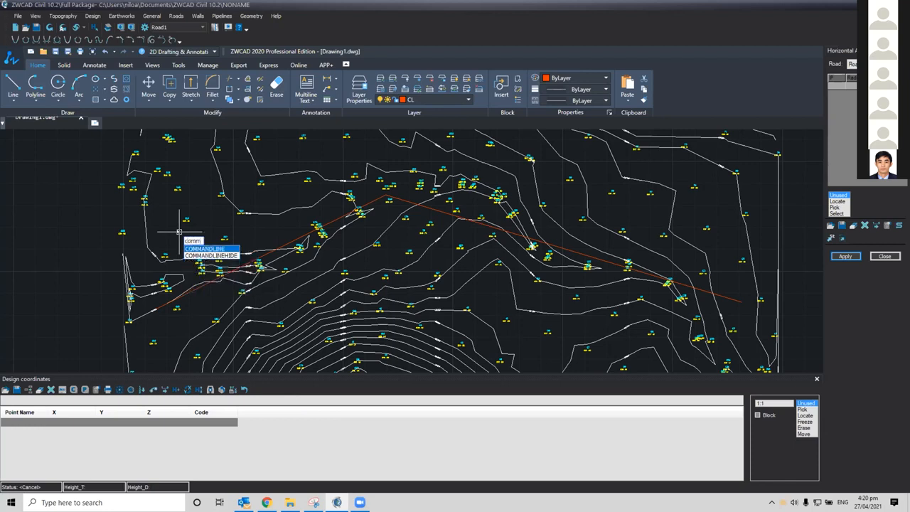
key("Return")
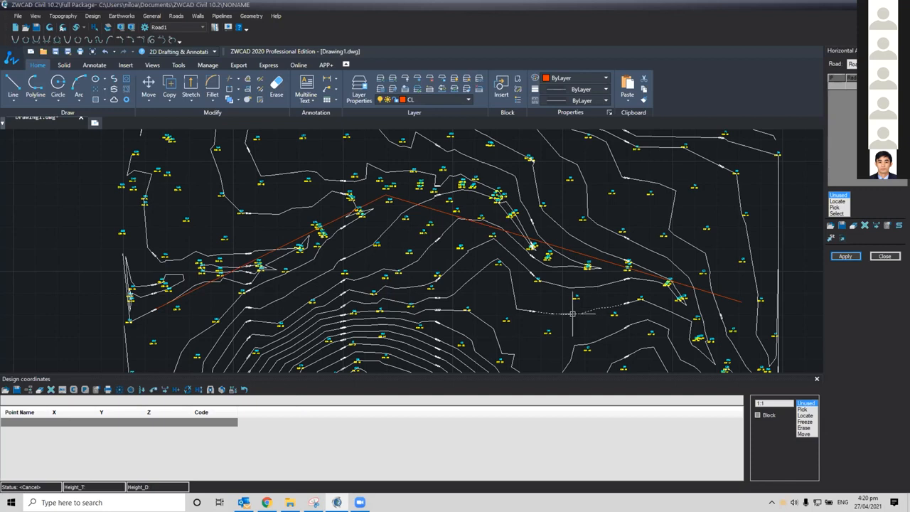
type("c")
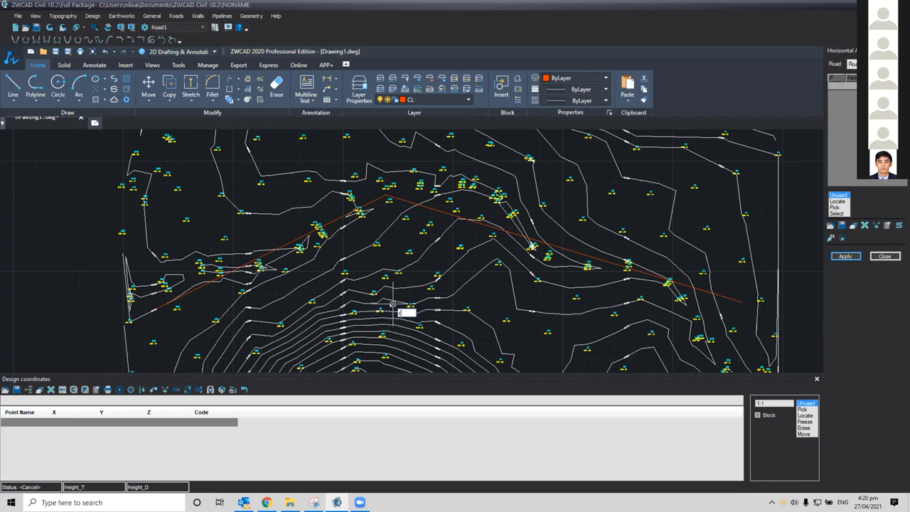
type("ommand")
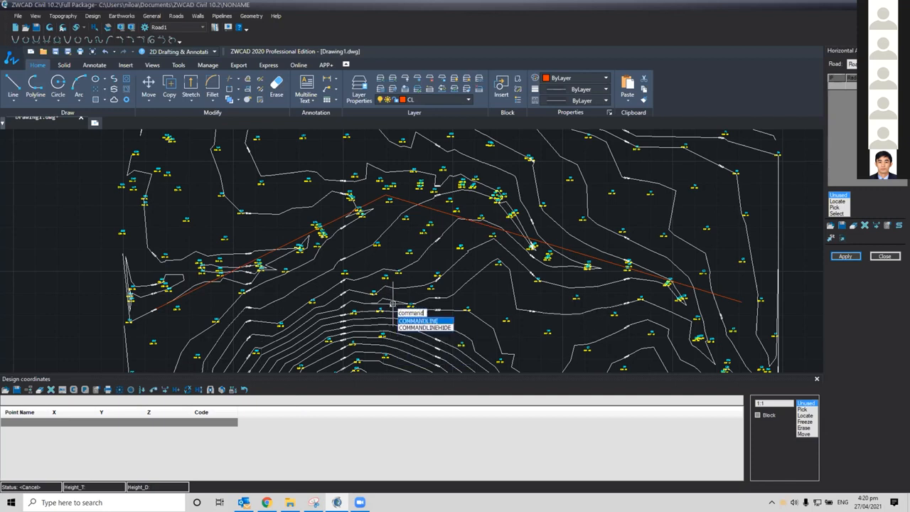
key("Return")
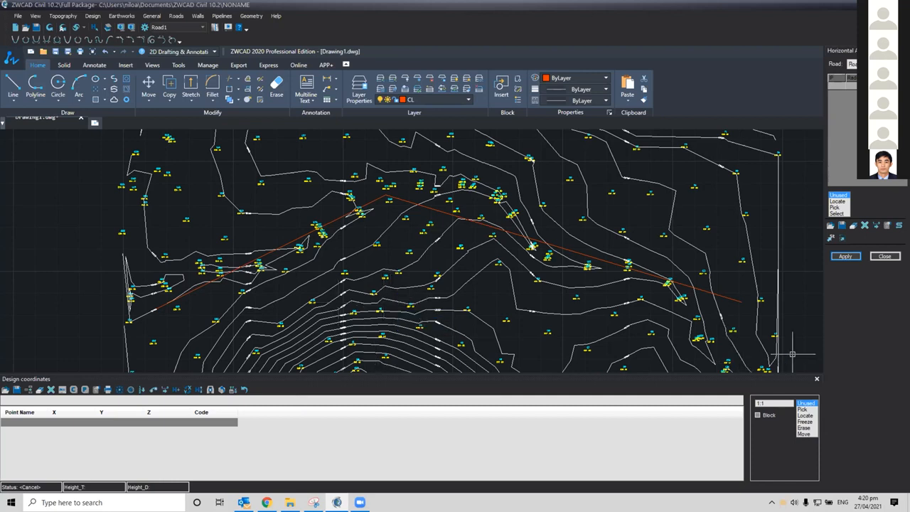
mouse_move(262, 285)
middle_mouse_down()
mouse_move(280, 265)
mouse_move(274, 270)
middle_mouse_up()
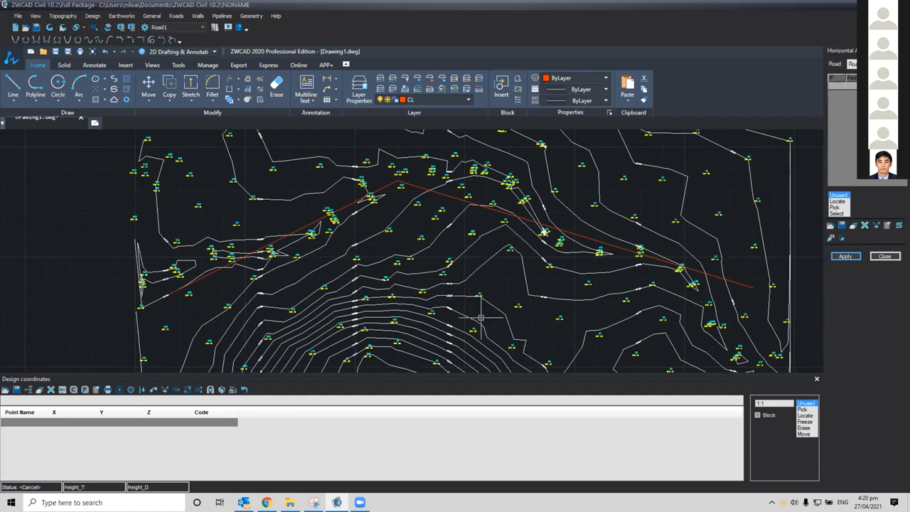
type("commandline")
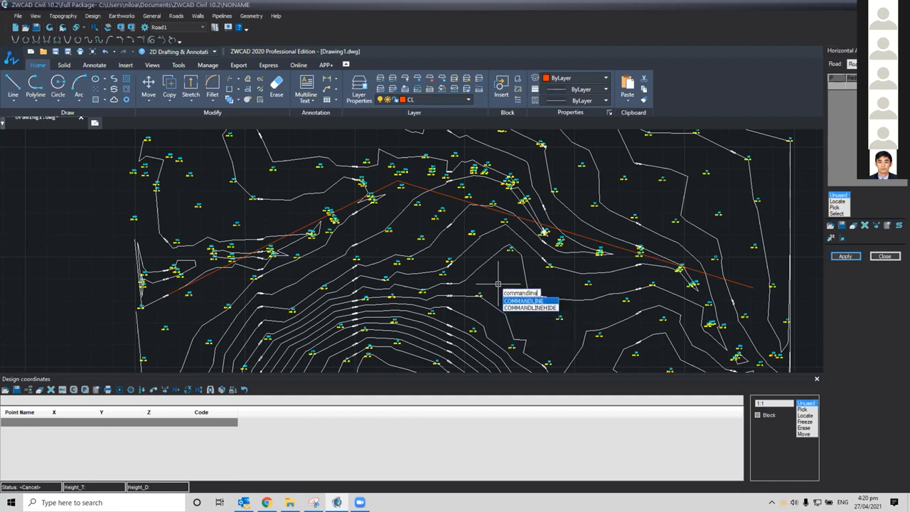
key("Return")
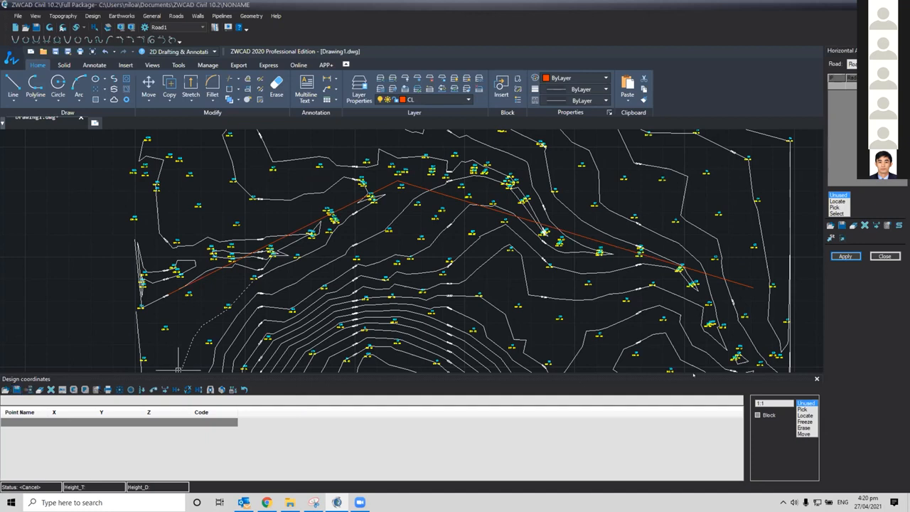
Close the Design coordinates panel to free up the drawing area
mouse_move(541, 269)
middle_mouse_down()
mouse_move(476, 255)
mouse_move(509, 276)
middle_mouse_up()
left_click(481, 261)
left_click(476, 263)
left_click(79, 442)
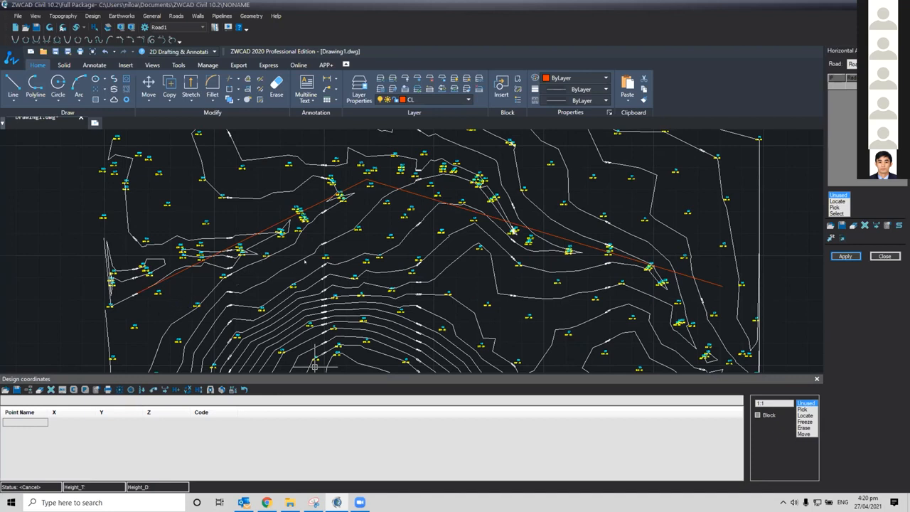
left_click(816, 379)
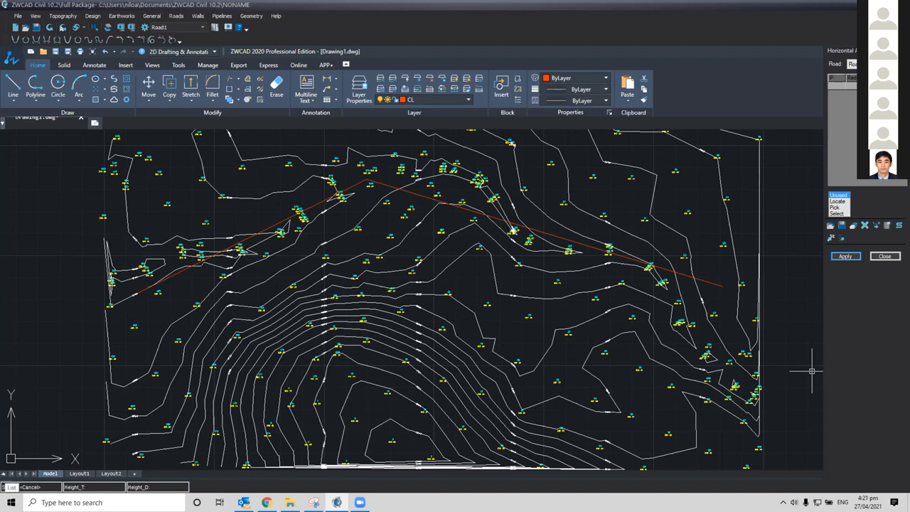
left_click(3, 474)
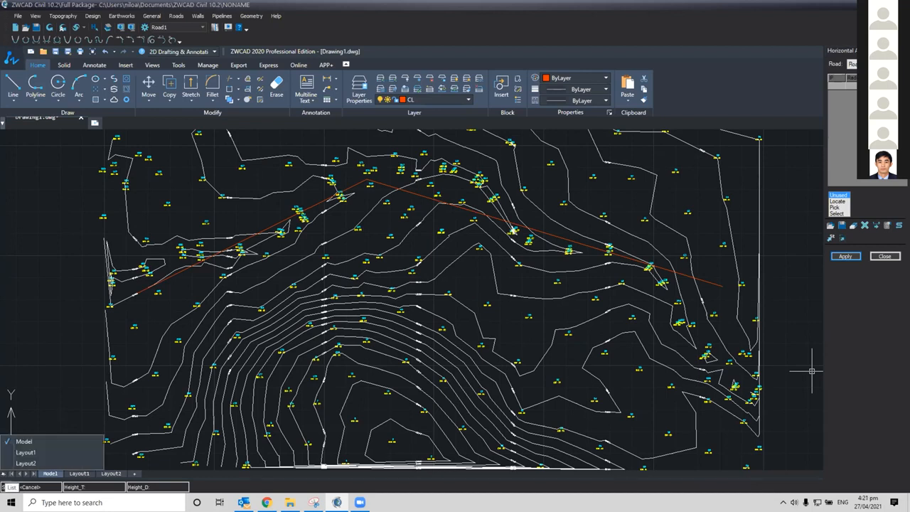
left_click(52, 268)
mouse_move(47, 269)
middle_mouse_down()
mouse_move(78, 227)
mouse_move(59, 214)
middle_mouse_up()
left_click(64, 211)
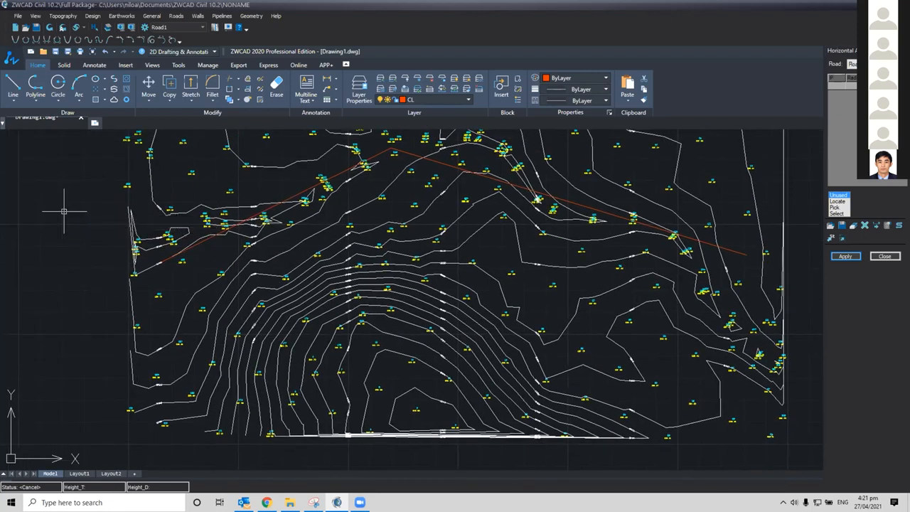
middle_click_drag(81, 223, 78, 229)
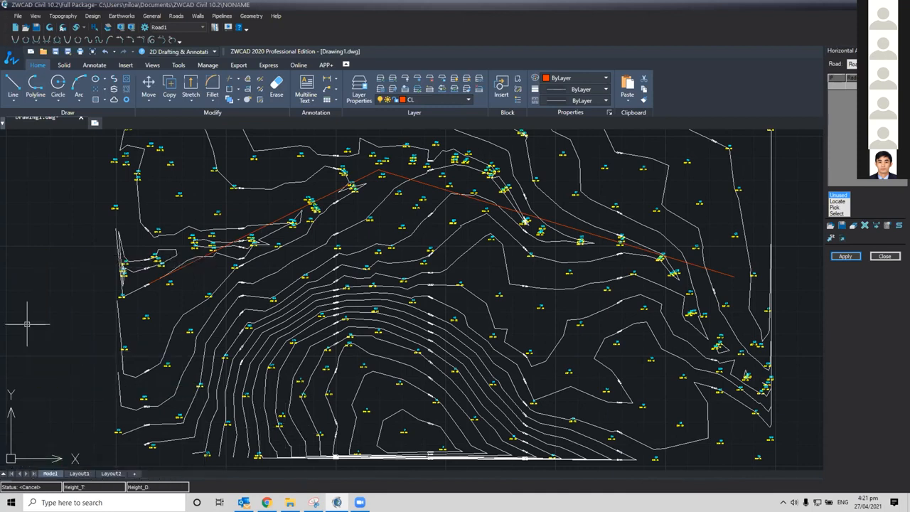
middle_click_drag(49, 271, 67, 293)
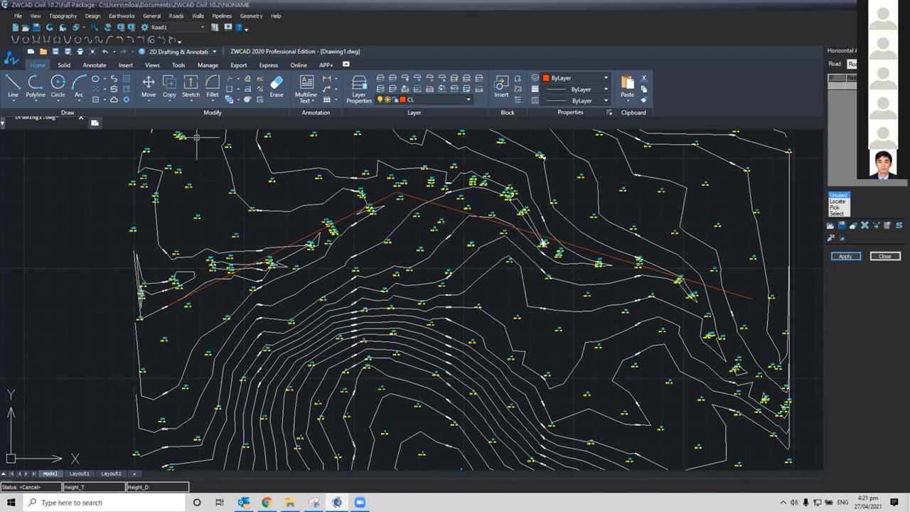
mouse_move(392, 210)
middle_mouse_down()
mouse_move(343, 179)
mouse_move(358, 199)
middle_mouse_up()
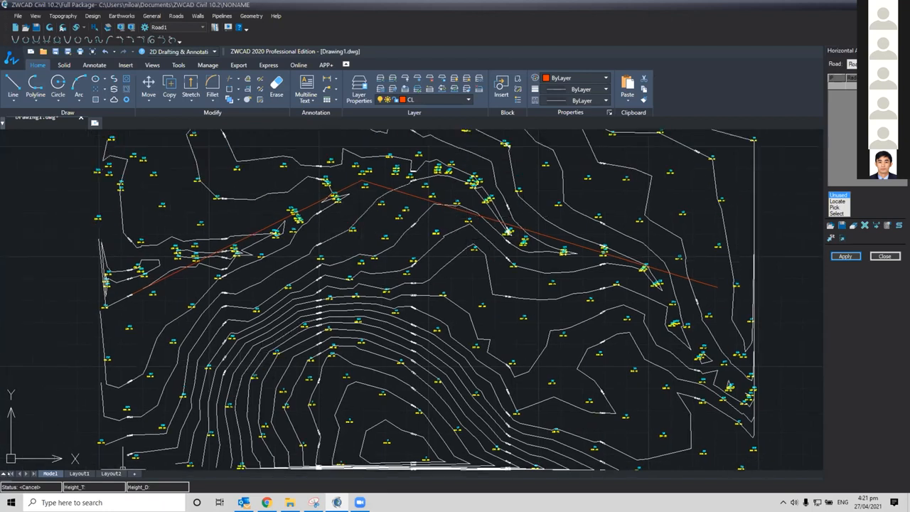
left_click(3, 474)
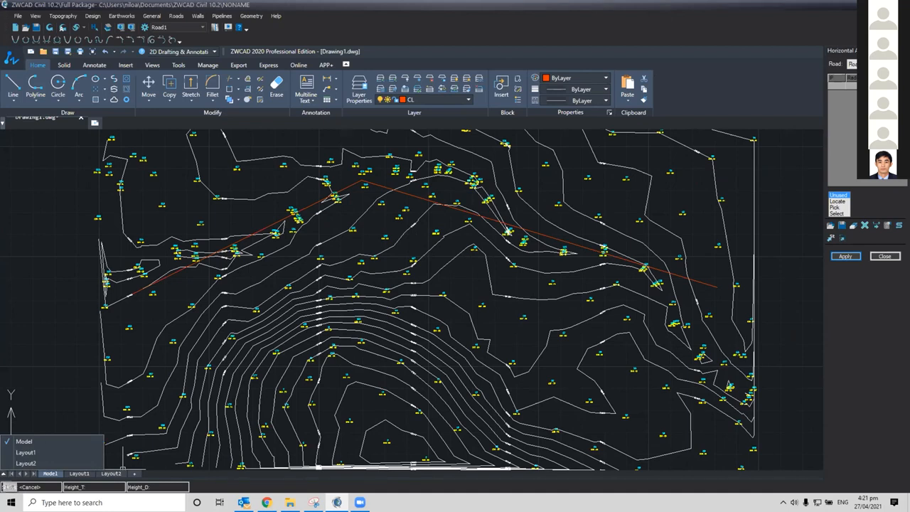
left_click(69, 283)
middle_click_drag(58, 248, 44, 251)
middle_click_drag(14, 282, 35, 264)
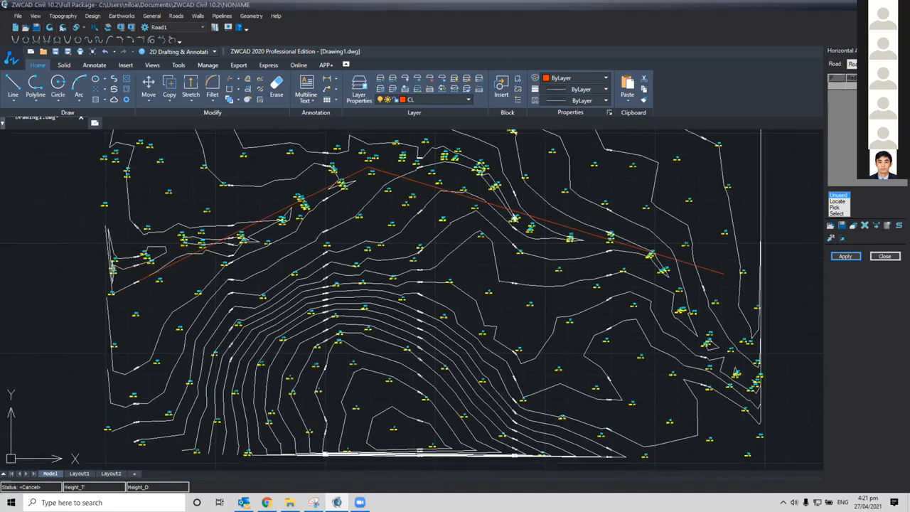
left_click(81, 256)
middle_click_drag(52, 362, 65, 358)
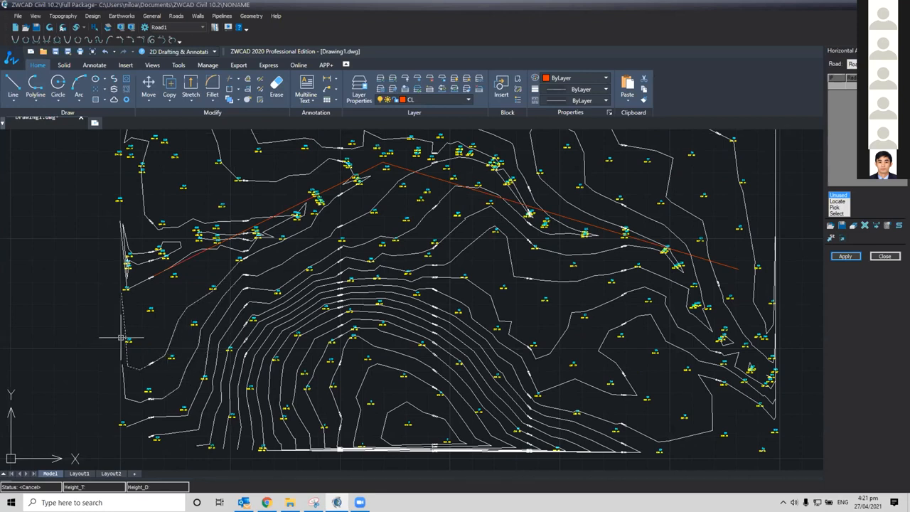
middle_click_drag(111, 332, 132, 337)
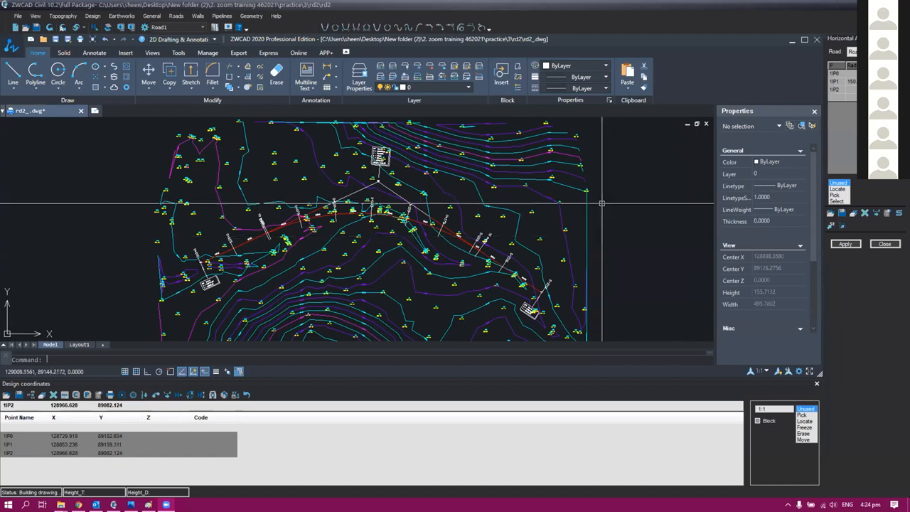
scroll(601, 203, "down", 2)
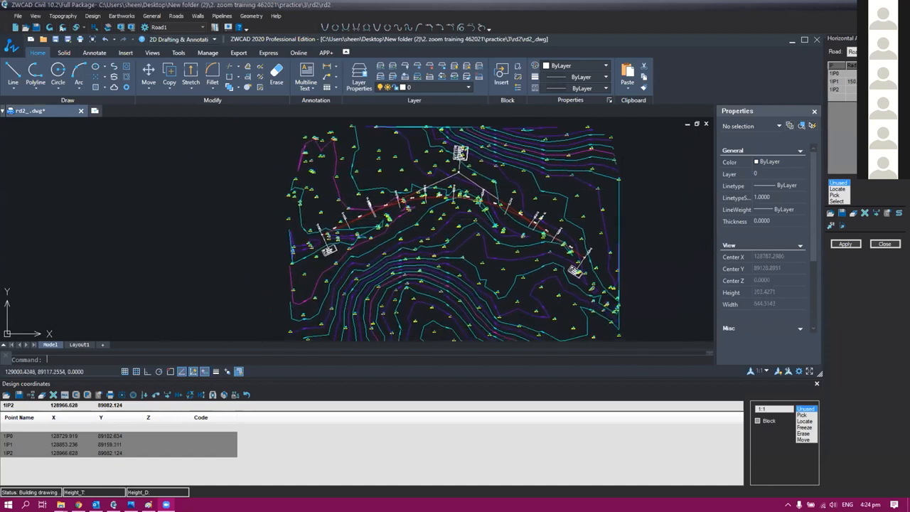
scroll(359, 249, "up", 2)
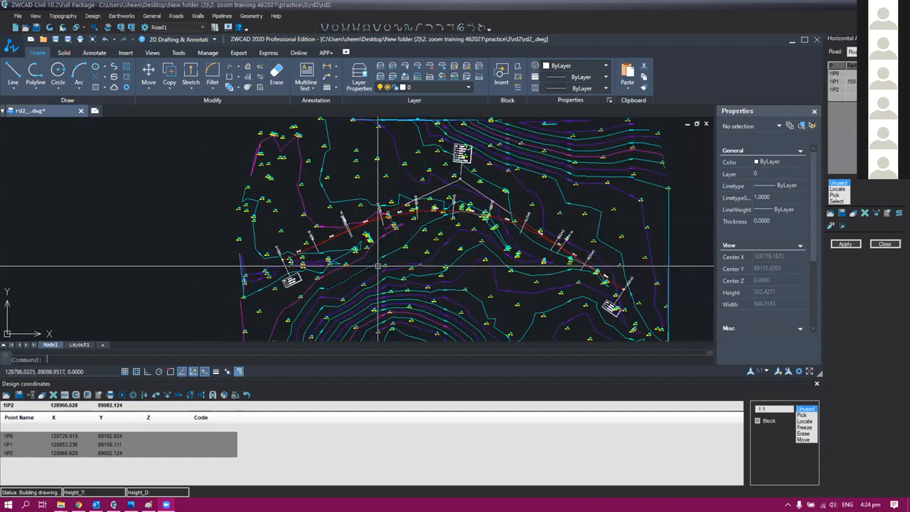
middle_click_drag(491, 249, 417, 251)
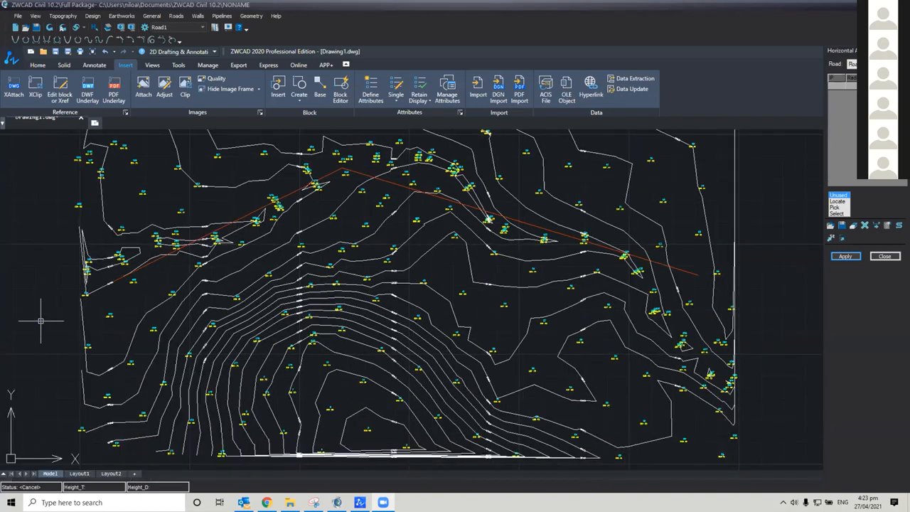
left_click(37, 320)
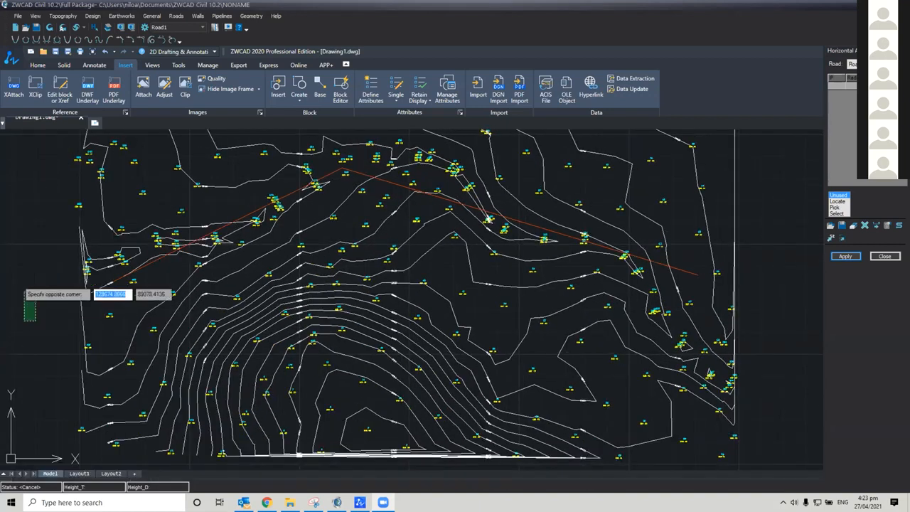
middle_click_drag(19, 285, 227, 304)
key("Escape")
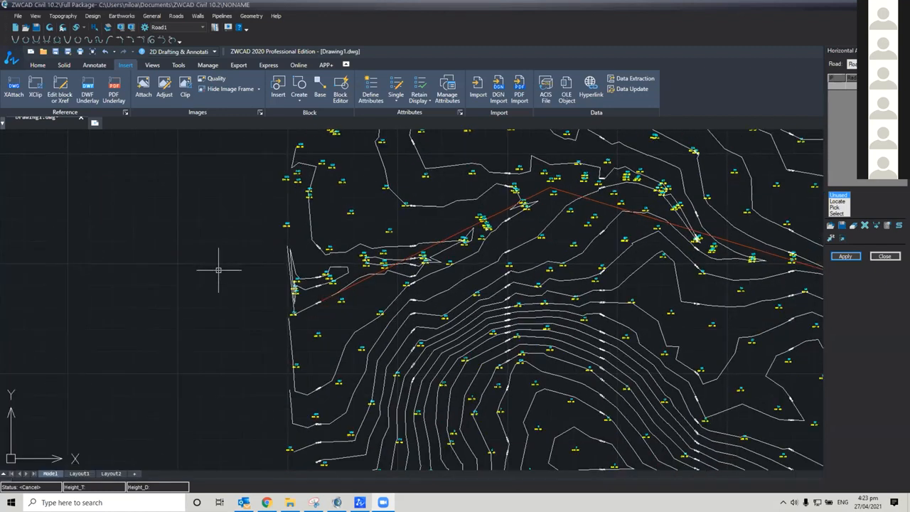
Enlarge the collapsed command line pane below the drawing area to show several lines of command history
middle_click_drag(208, 312, 201, 281)
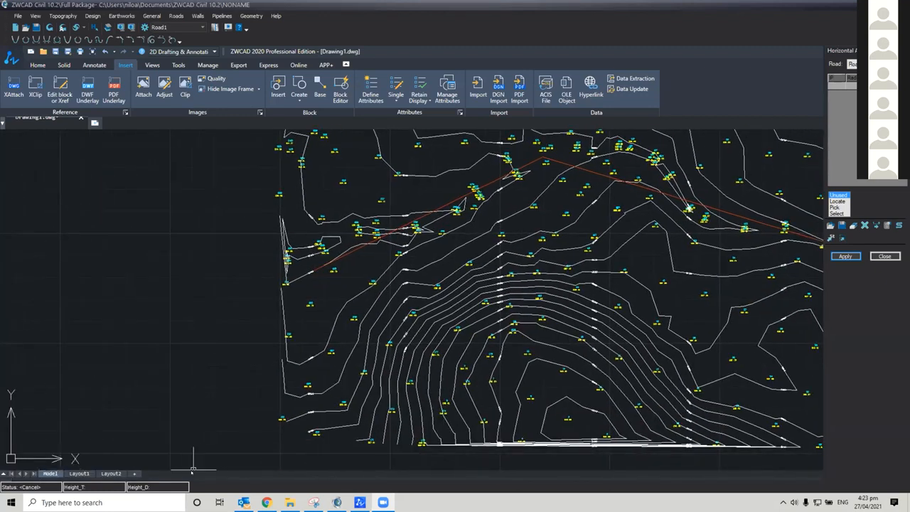
left_click_drag(171, 475, 178, 415)
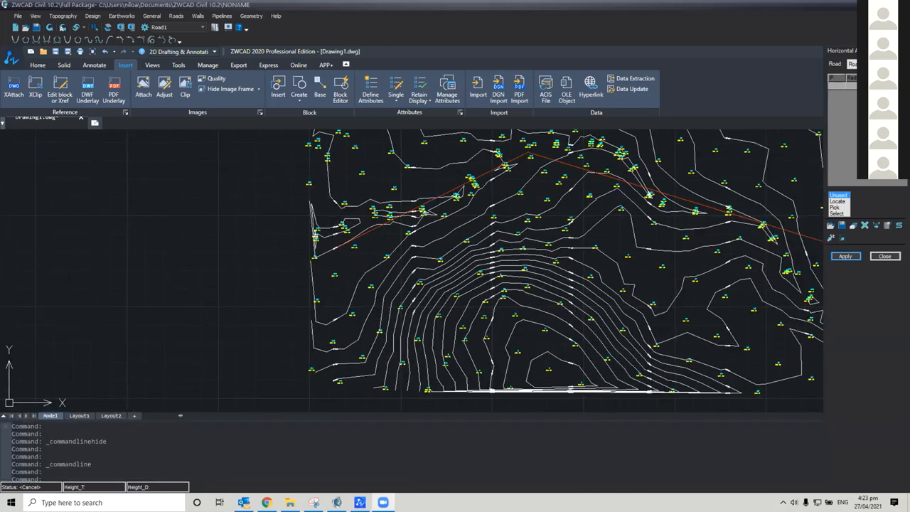
mouse_move(184, 414)
left_mouse_down()
mouse_move(188, 478)
mouse_move(202, 475)
mouse_move(192, 474)
mouse_move(192, 398)
left_mouse_up()
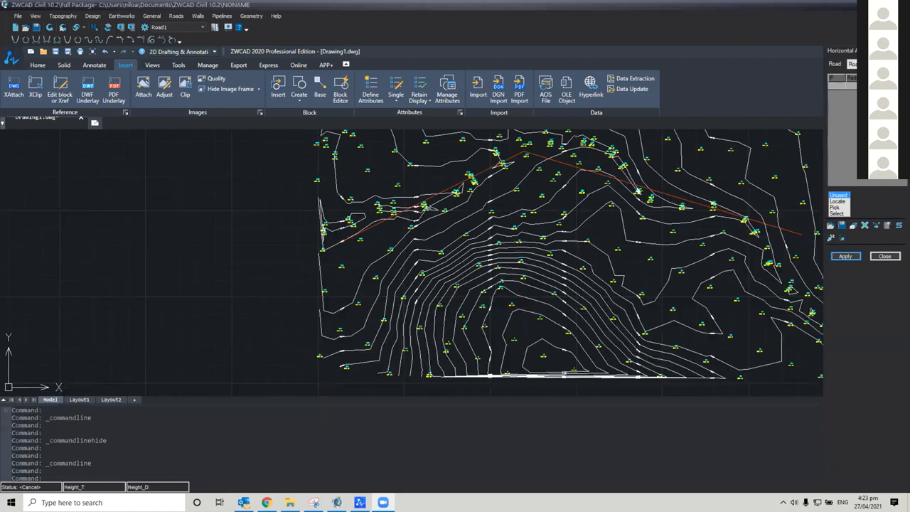
middle_click_drag(248, 350, 147, 337)
middle_click_drag(294, 272, 237, 300)
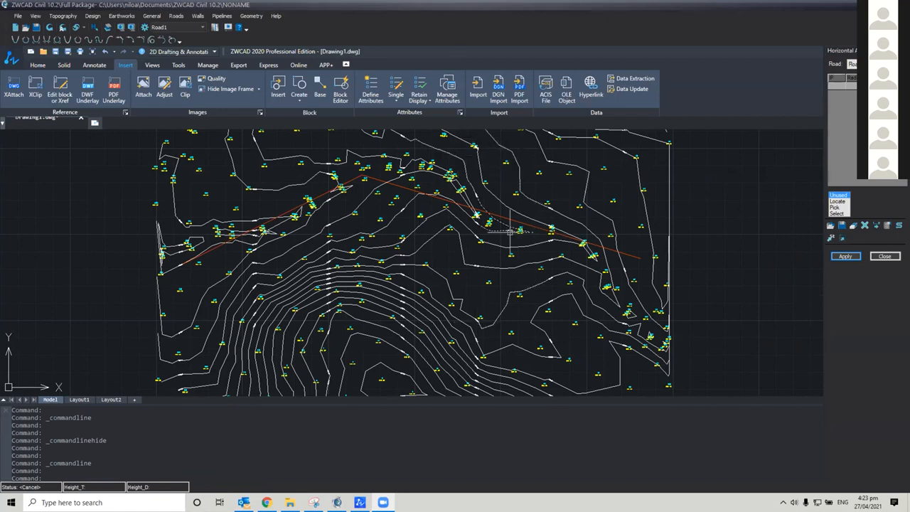
Reduce the height of the command line pane to give the drawing area more room
middle_click_drag(510, 227, 523, 241)
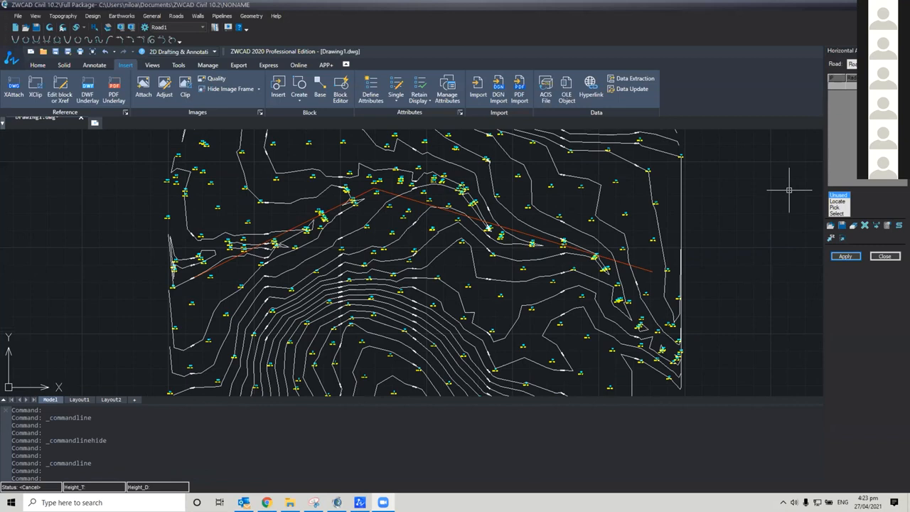
middle_click_drag(719, 190, 717, 218)
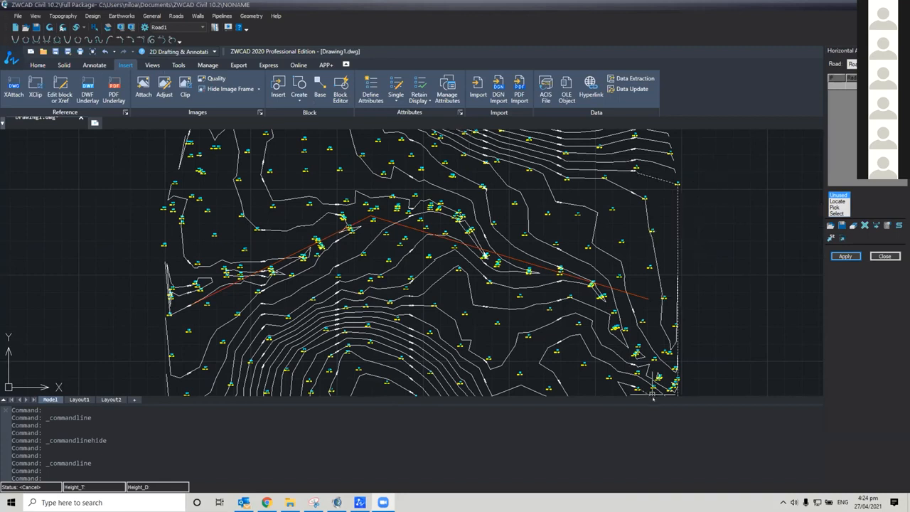
left_click_drag(643, 413, 642, 443)
middle_click_drag(488, 290, 441, 301)
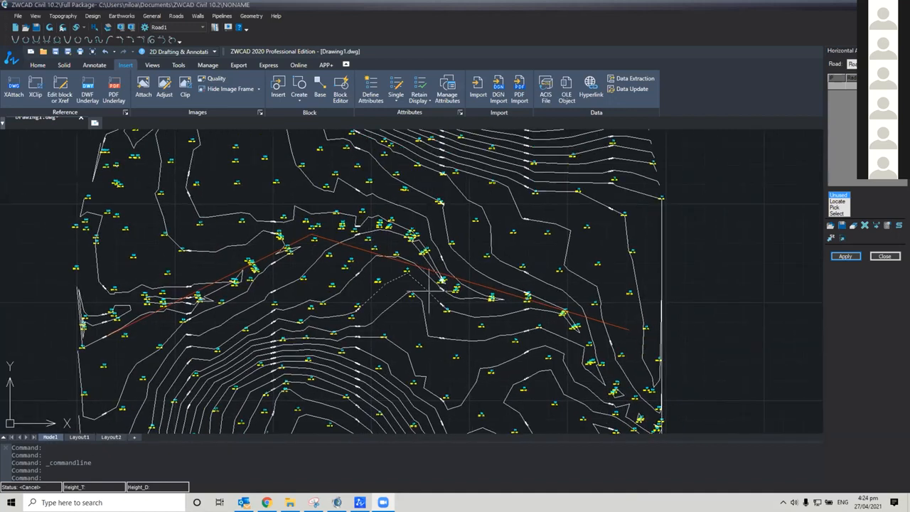
left_click(837, 213)
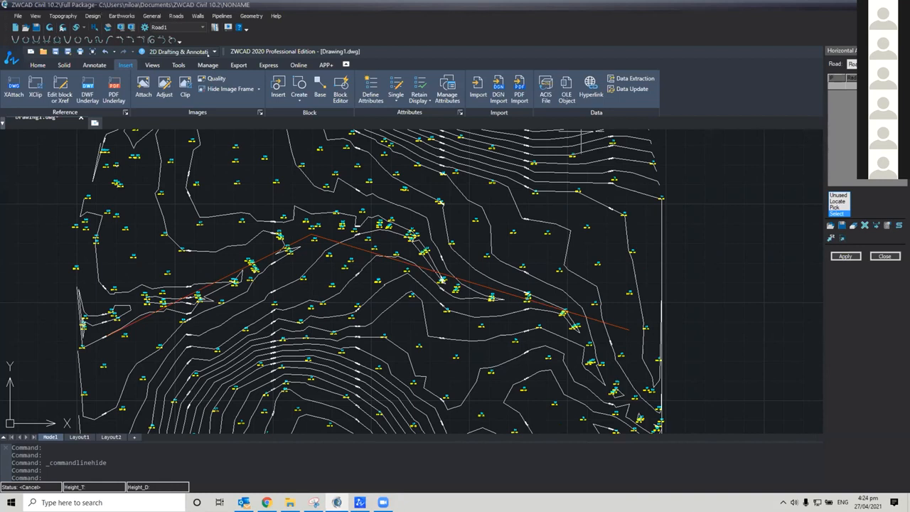
left_click(175, 15)
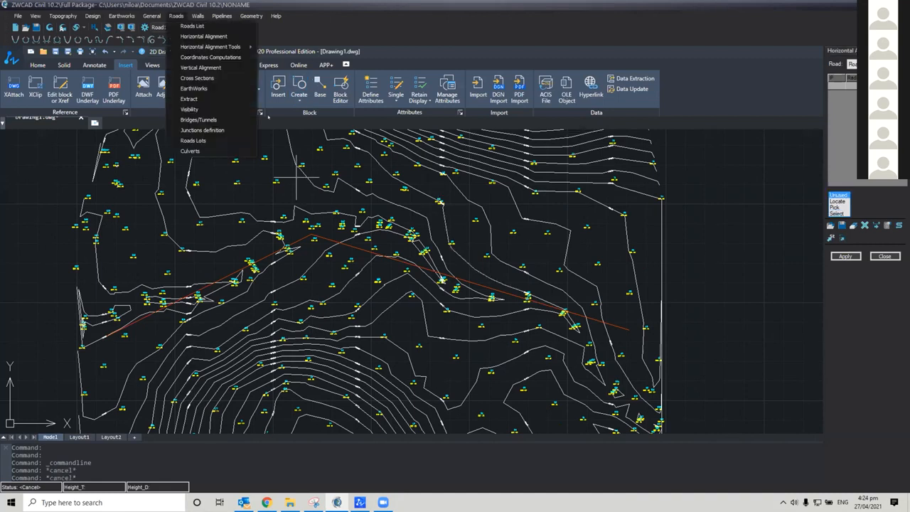
left_click(181, 36)
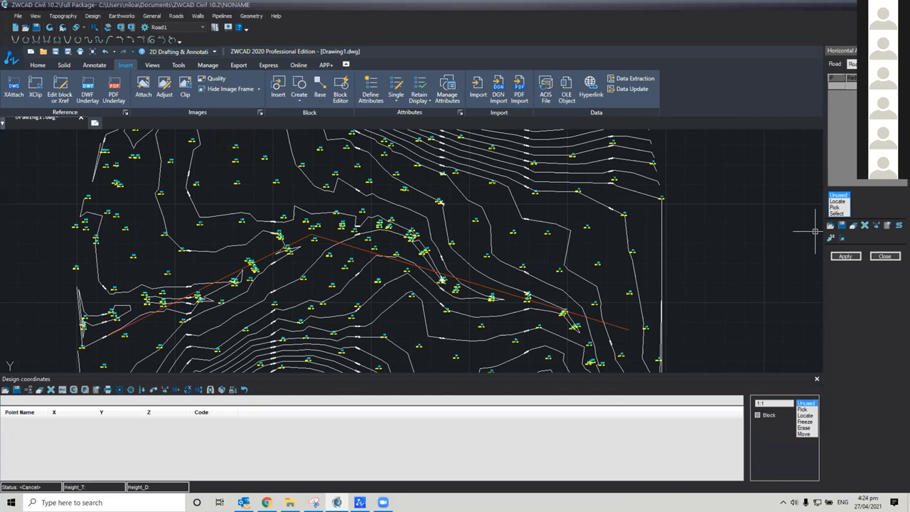
left_click(837, 213)
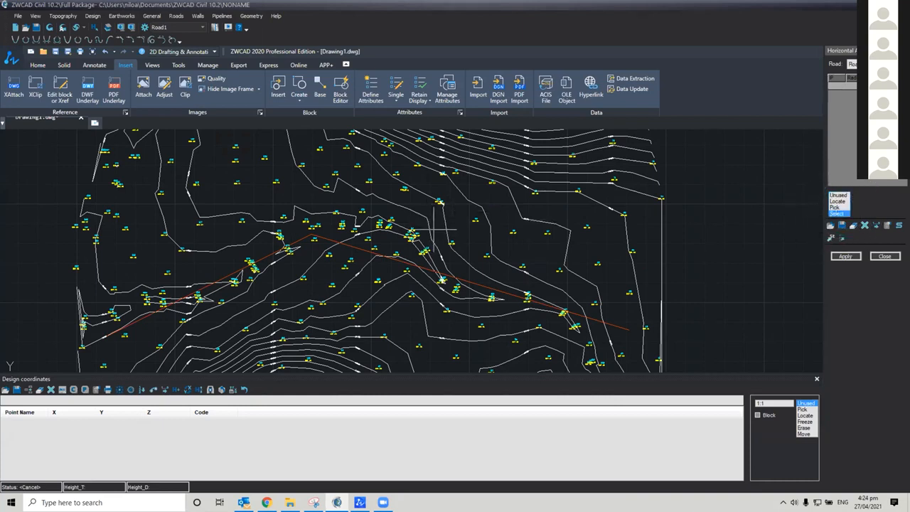
key("Escape")
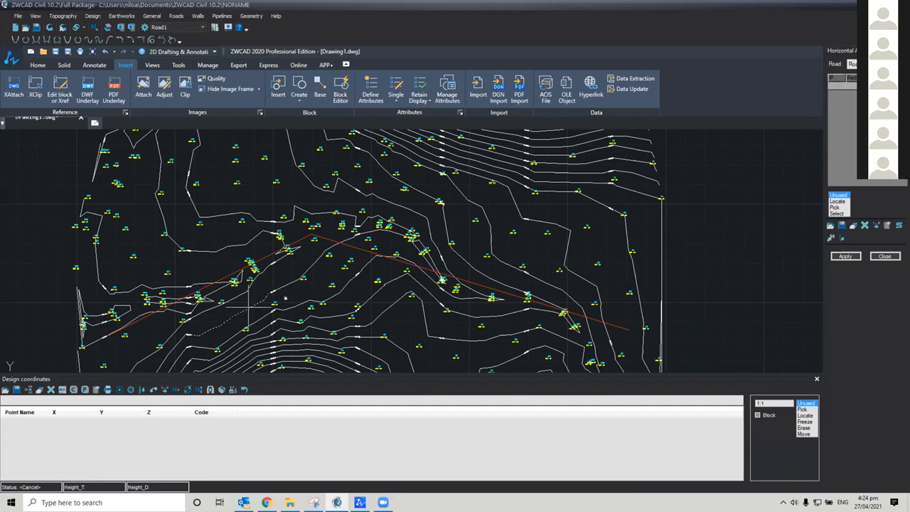
Shrink the height of the Design coordinates panel to show more of the contour drawing
middle_click_drag(251, 313, 290, 307)
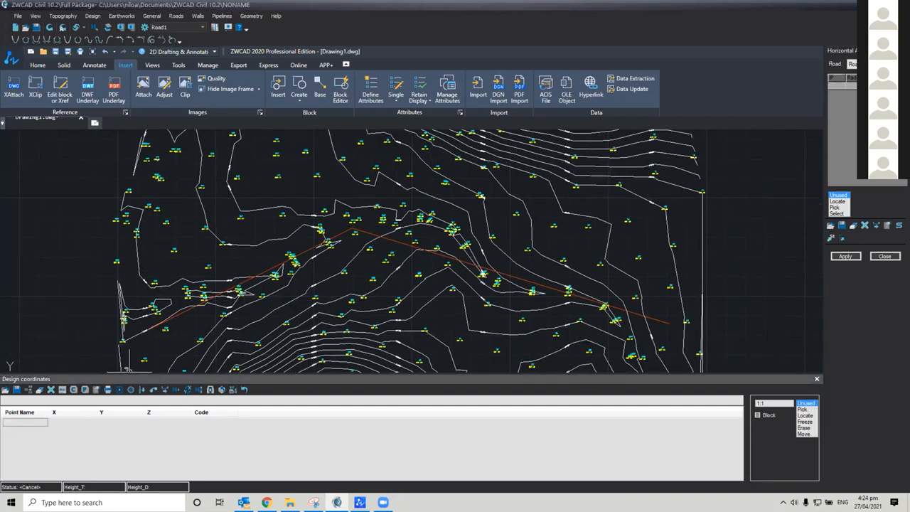
mouse_move(129, 374)
left_mouse_down()
mouse_move(135, 339)
mouse_move(130, 405)
left_mouse_up()
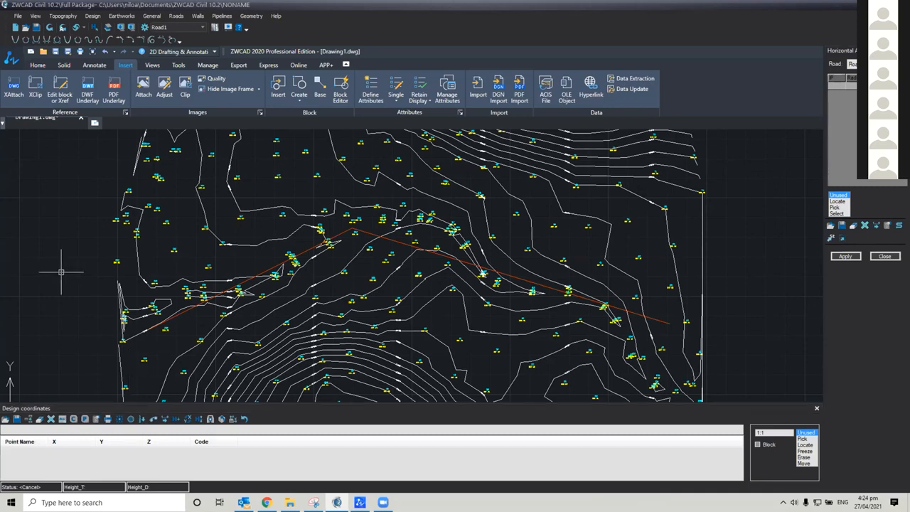
scroll(61, 272, "up", 2)
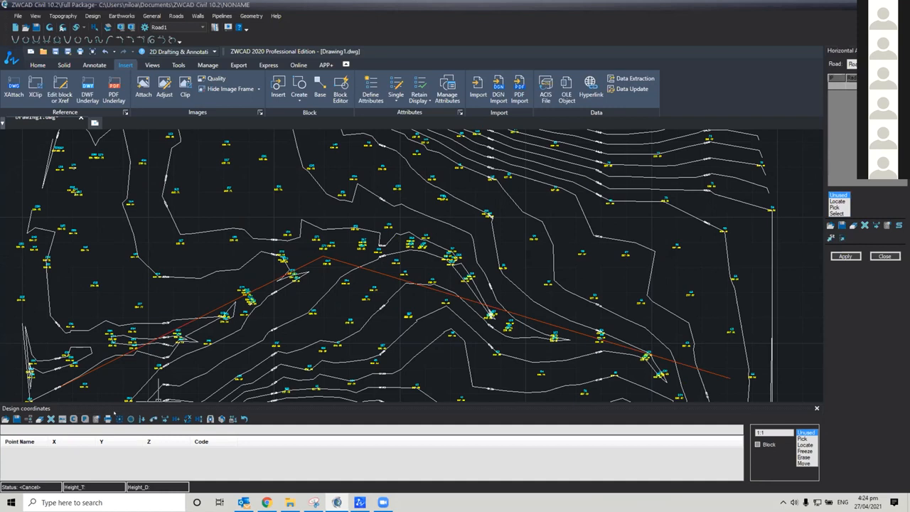
mouse_move(110, 402)
left_mouse_down()
mouse_move(115, 381)
mouse_move(115, 415)
left_mouse_up()
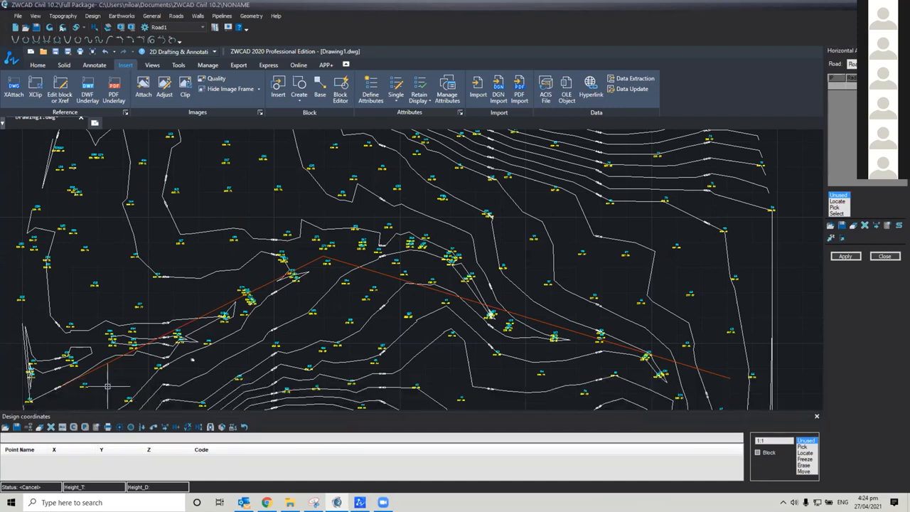
Examine the red road polyline and the surrounding terrain contours from one end of the site to the other
middle_click_drag(185, 312, 330, 276)
left_click(72, 286)
left_click(73, 286)
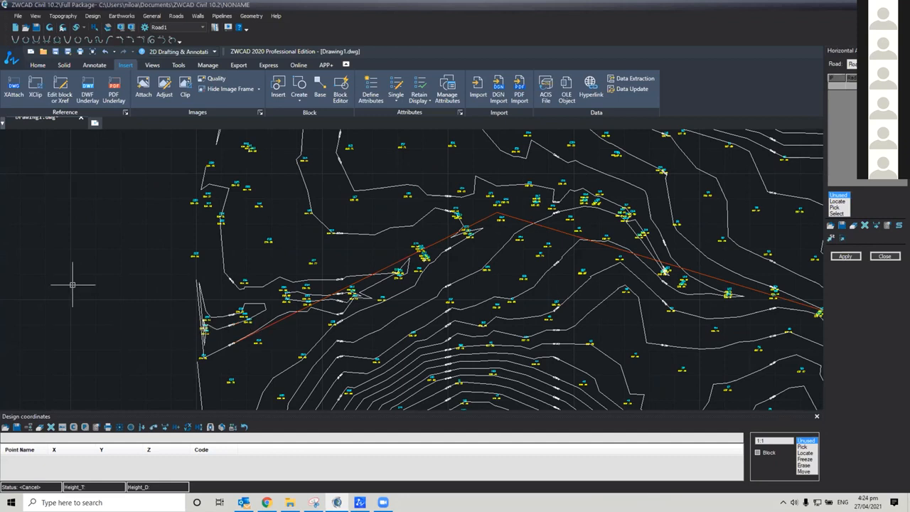
middle_click_drag(374, 387, 236, 349)
scroll(504, 291, "down", 1)
scroll(523, 334, "down", 1)
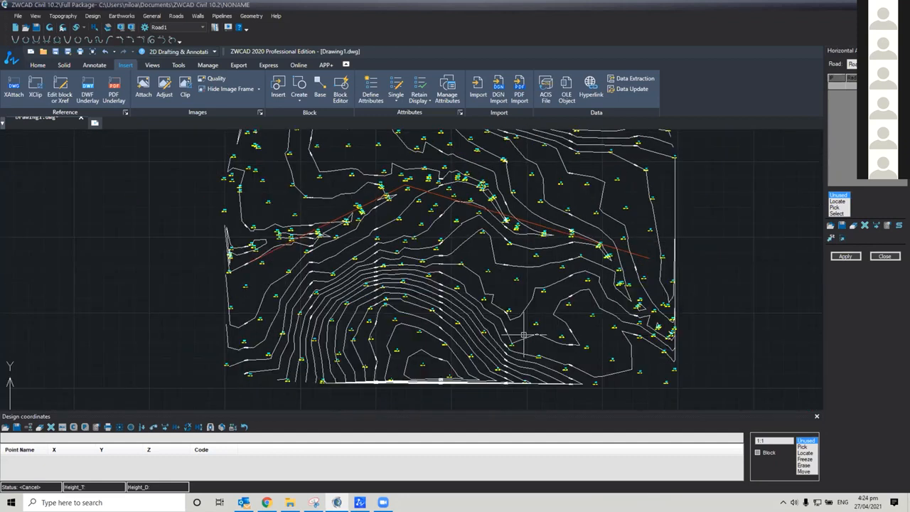
scroll(523, 334, "up", 1)
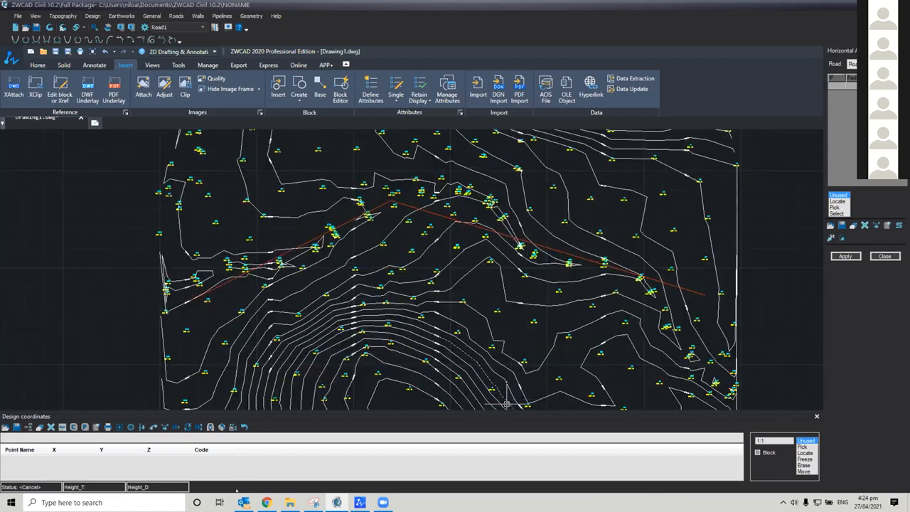
mouse_move(273, 302)
middle_mouse_down()
mouse_move(219, 253)
mouse_move(278, 234)
middle_mouse_up()
middle_click_drag(494, 306, 519, 310)
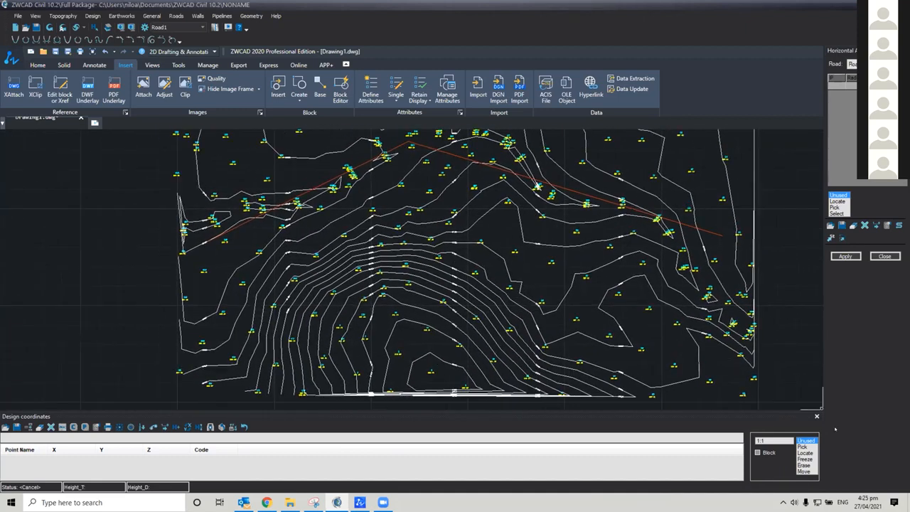
Close the Design coordinates panel and bring back the command line below the drawing
left_click(816, 417)
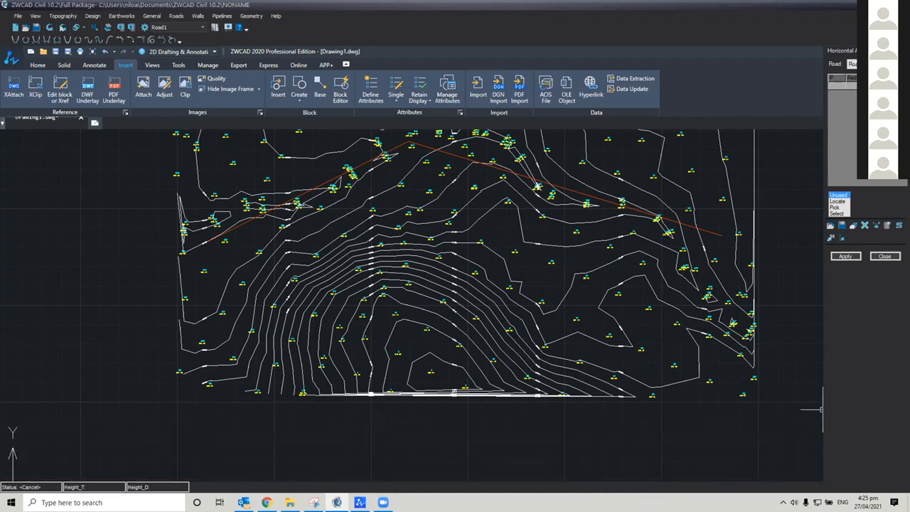
key("ctrl+9")
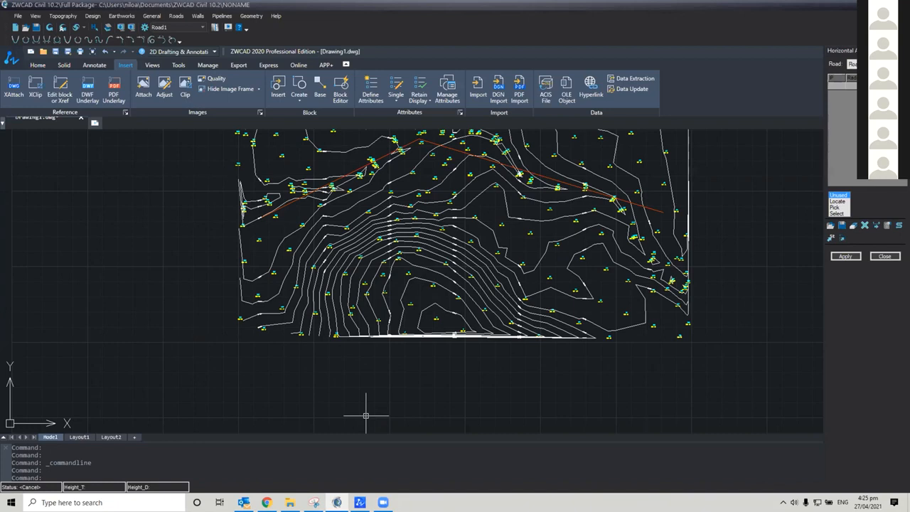
middle_click_drag(552, 362, 493, 403)
middle_click_drag(345, 417, 351, 419)
middle_click_drag(433, 321, 436, 340)
Reopen Horizontal Alignment for Road1 and dismiss the Design coordinates panel that comes with it
left_click(176, 16)
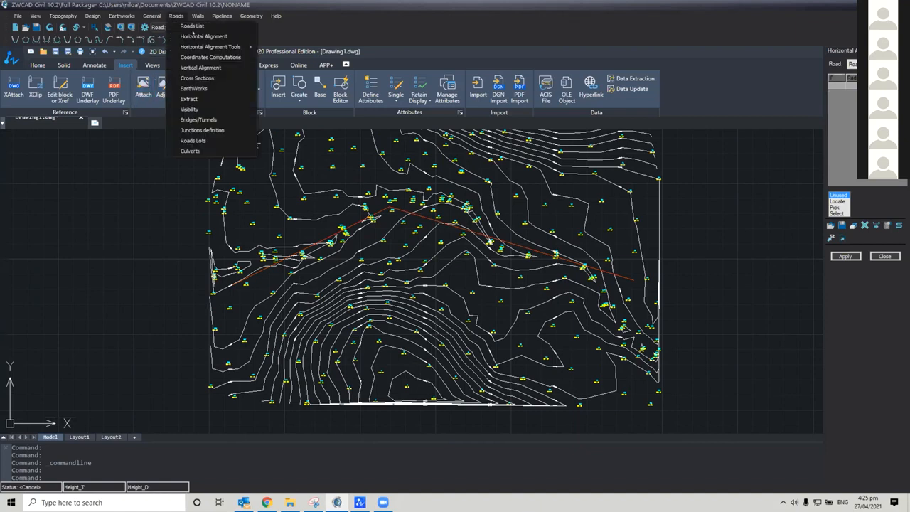
left_click(193, 35)
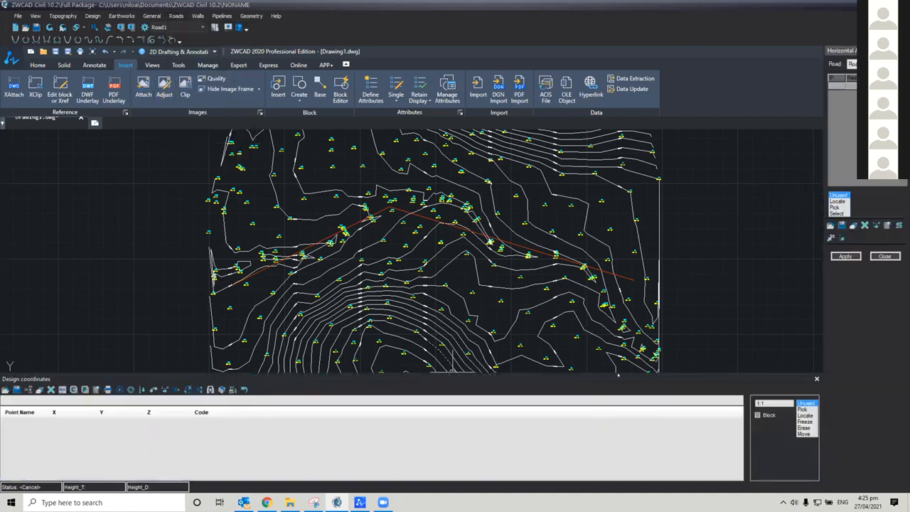
middle_click_drag(126, 310, 148, 307)
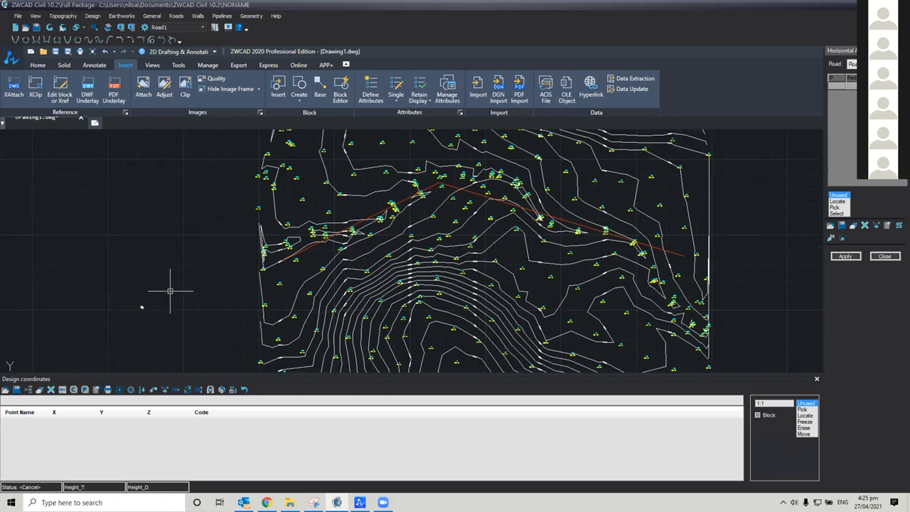
middle_click_drag(210, 302, 158, 306)
scroll(146, 322, "up", 1)
scroll(146, 322, "down", 1)
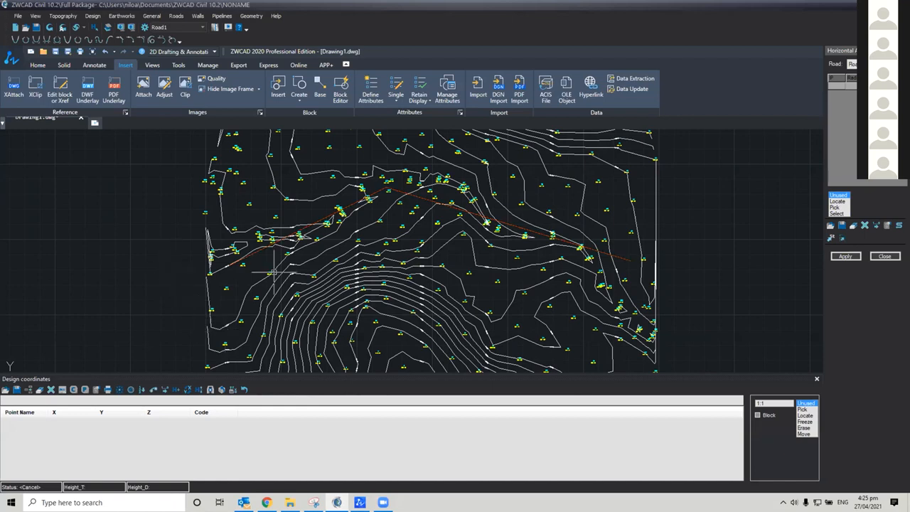
left_click(817, 379)
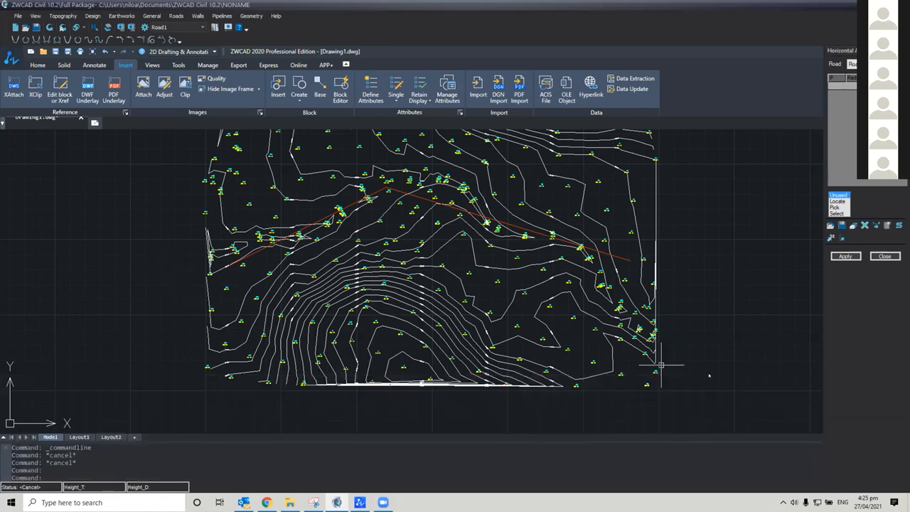
Define Road1's horizontal alignment by selecting the red polyline, and apply it with only the Distances option enabled
left_click(661, 365)
mouse_move(588, 322)
middle_mouse_down()
mouse_move(595, 360)
mouse_move(585, 327)
mouse_move(626, 380)
middle_mouse_up()
left_click(618, 318)
middle_click_drag(640, 301, 647, 318)
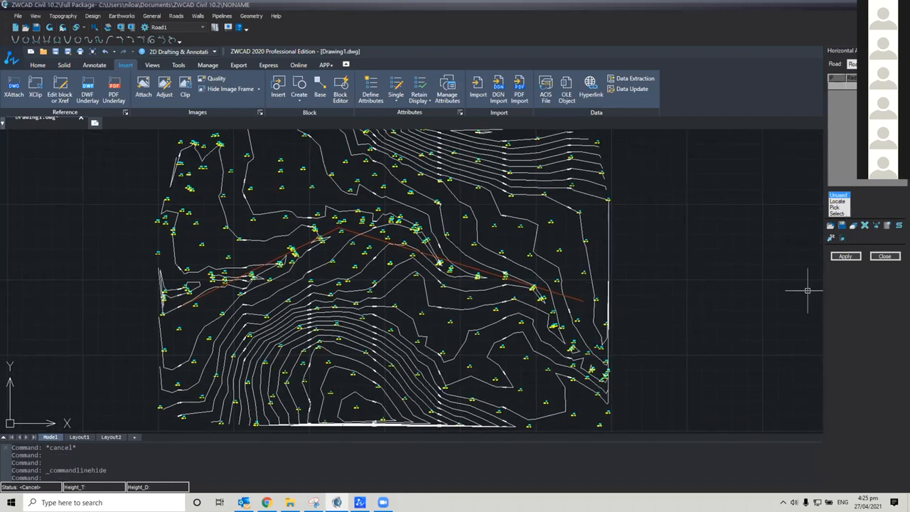
left_click(838, 213)
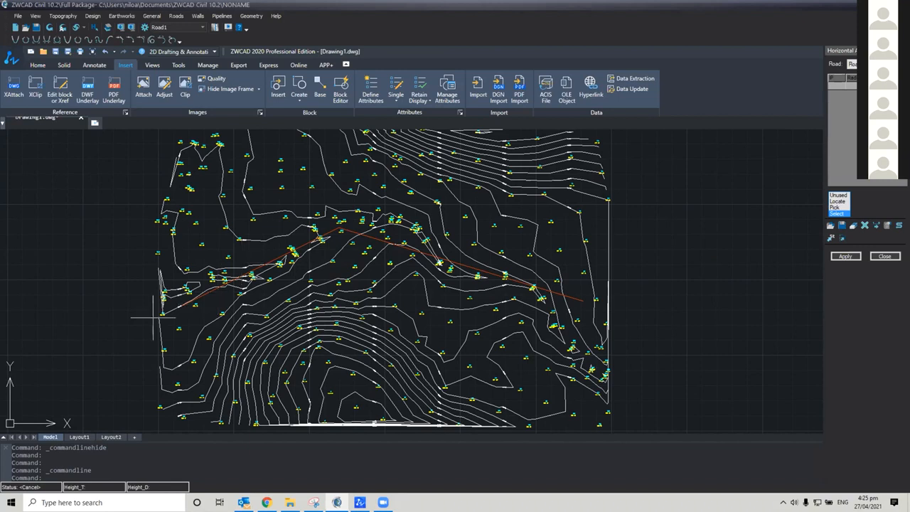
left_click(111, 287)
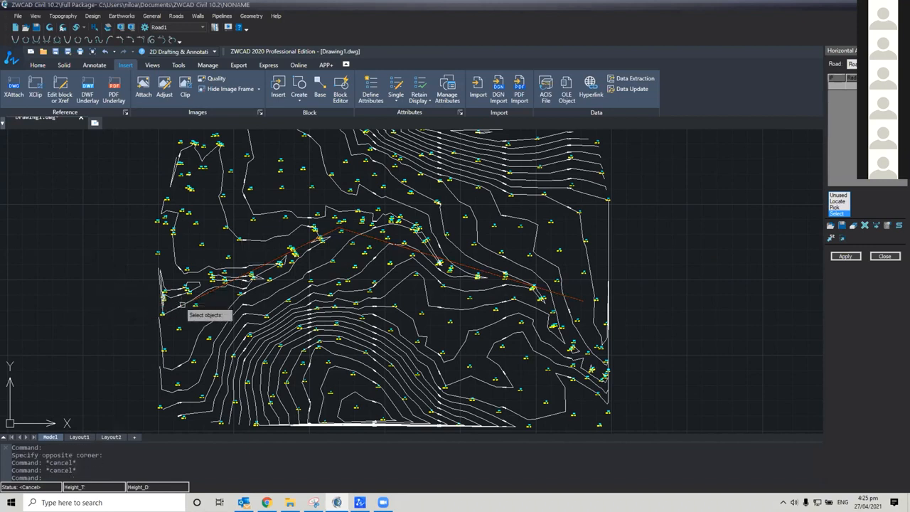
left_click(277, 257)
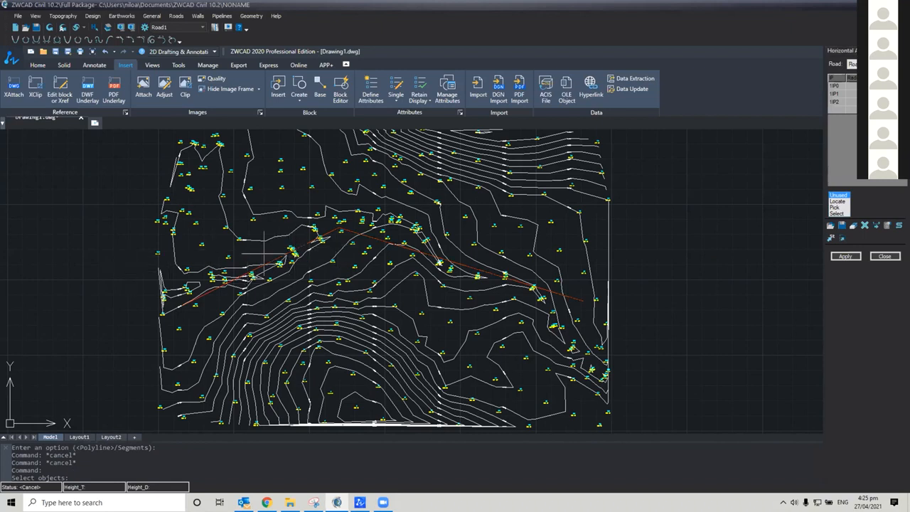
left_click(846, 256)
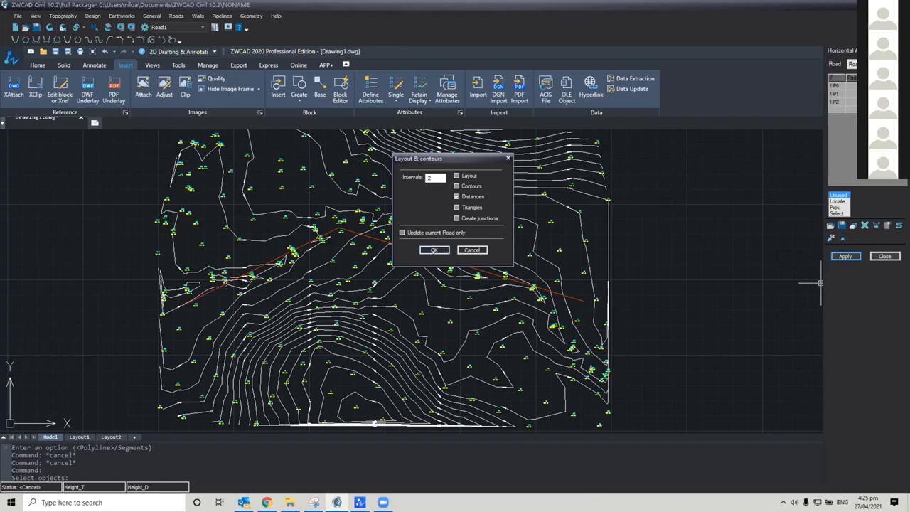
left_click(433, 250)
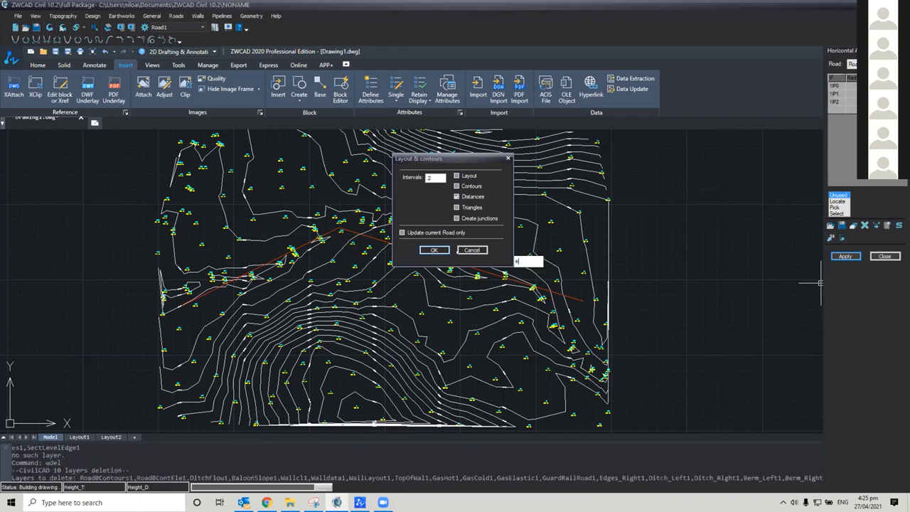
Examine the generated station markers, segment distances and IP labels along Road1 from its start to its end
scroll(220, 291, "up", 6)
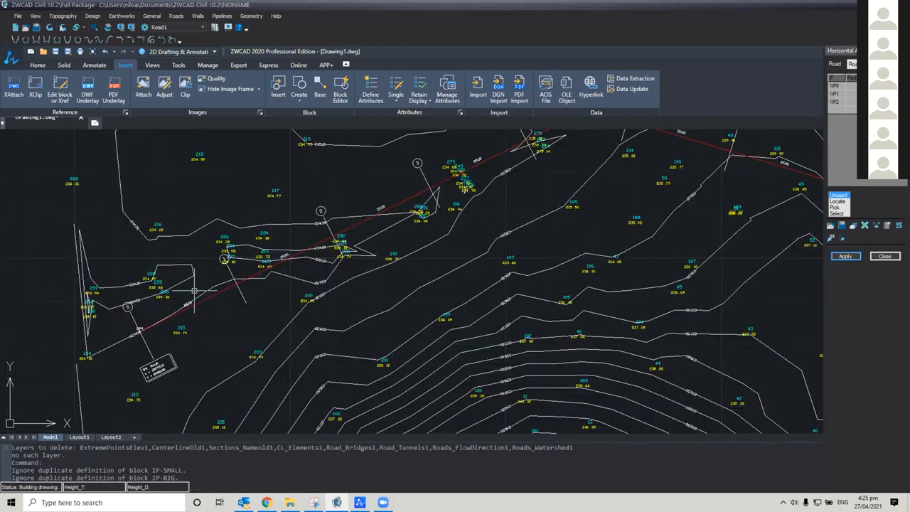
middle_click_drag(254, 292, 334, 297)
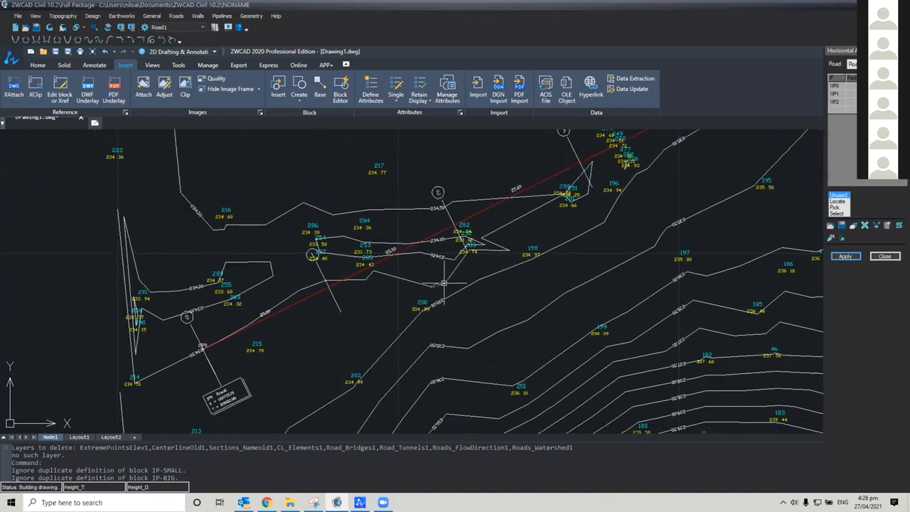
scroll(448, 283, "down", 3)
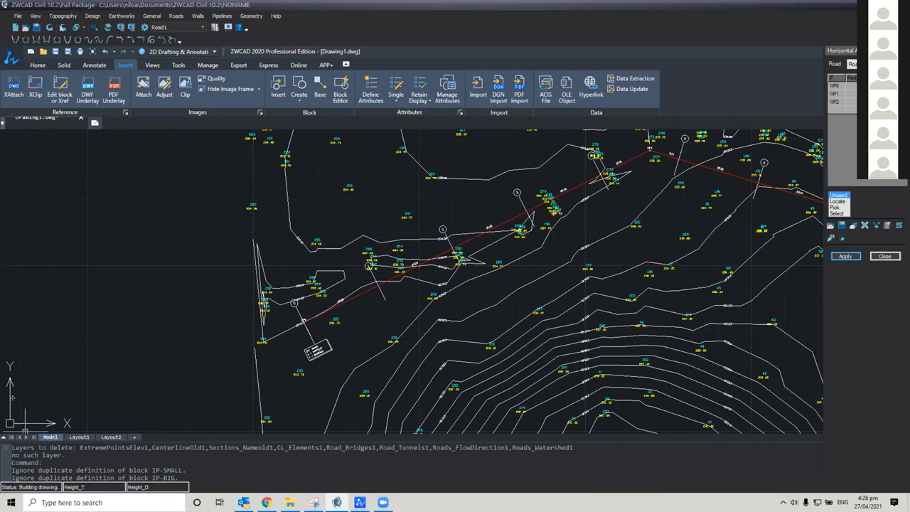
mouse_move(19, 376)
left_mouse_down()
mouse_move(12, 384)
mouse_move(5, 374)
mouse_move(4, 467)
left_mouse_up()
scroll(248, 342, "down", 2)
middle_click_drag(249, 341, 7, 276)
scroll(687, 256, "up", 1)
mouse_move(632, 280)
middle_mouse_down()
mouse_move(421, 274)
mouse_move(502, 266)
middle_mouse_up()
scroll(455, 272, "up", 2)
scroll(416, 264, "down", 1)
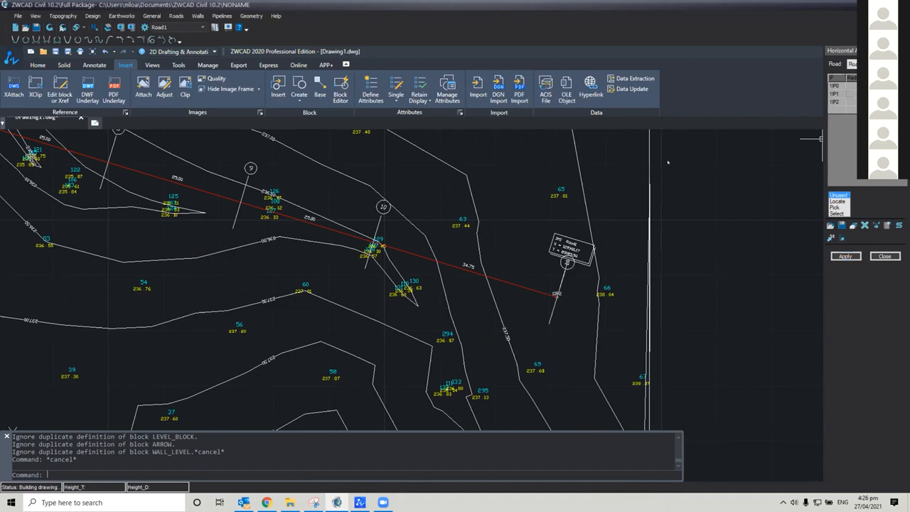
Give Road1's middle intersection point a radius of 100 and apply the alignment with only the Distances option enabled
scroll(331, 240, "down", 2)
middle_click_drag(338, 240, 662, 295)
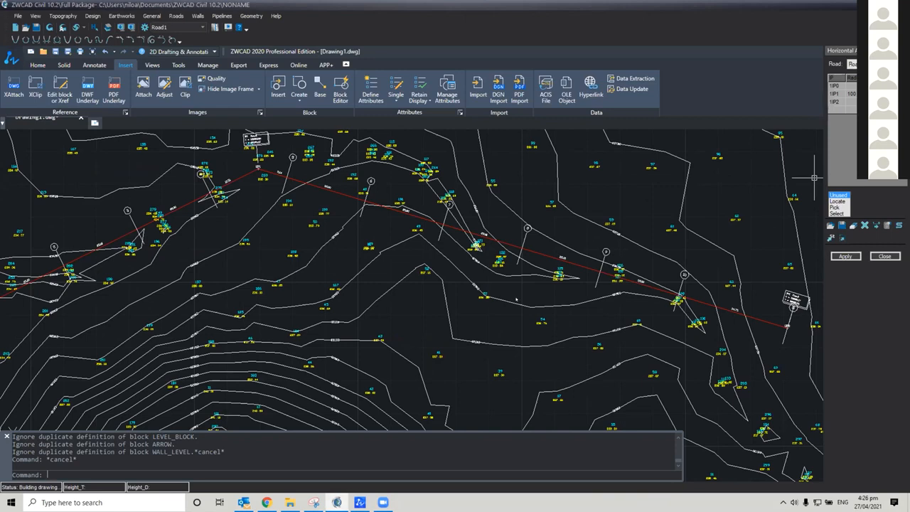
left_click(845, 256)
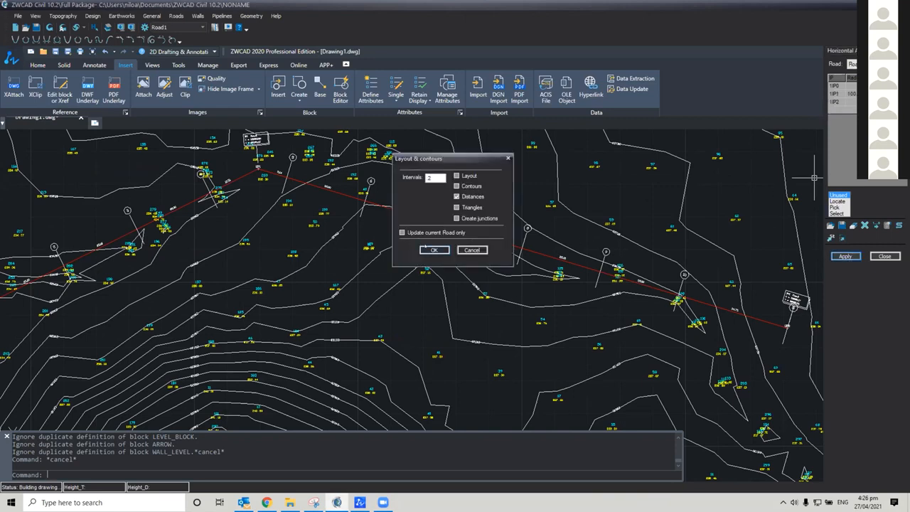
left_click(426, 250)
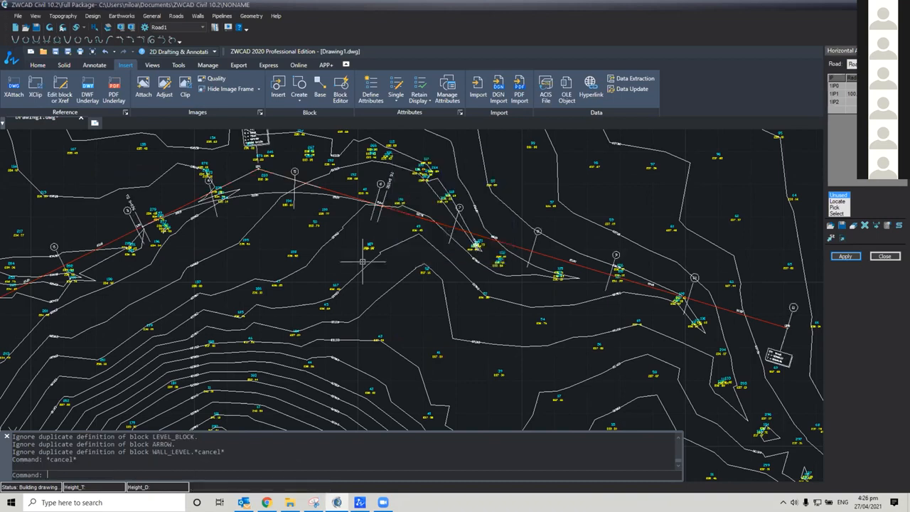
Examine the new curve along Road1, including its tangent point stations, section markers and segment distances
middle_click_drag(291, 239, 554, 262)
scroll(537, 210, "up", 6)
middle_click_drag(542, 208, 462, 219)
middle_click_drag(248, 291, 454, 230)
scroll(294, 311, "down", 3)
mouse_move(294, 310)
middle_mouse_down()
mouse_move(492, 216)
mouse_move(370, 251)
middle_mouse_up()
scroll(467, 269, "down", 3)
mouse_move(534, 249)
middle_mouse_down()
mouse_move(388, 267)
mouse_move(329, 298)
middle_mouse_up()
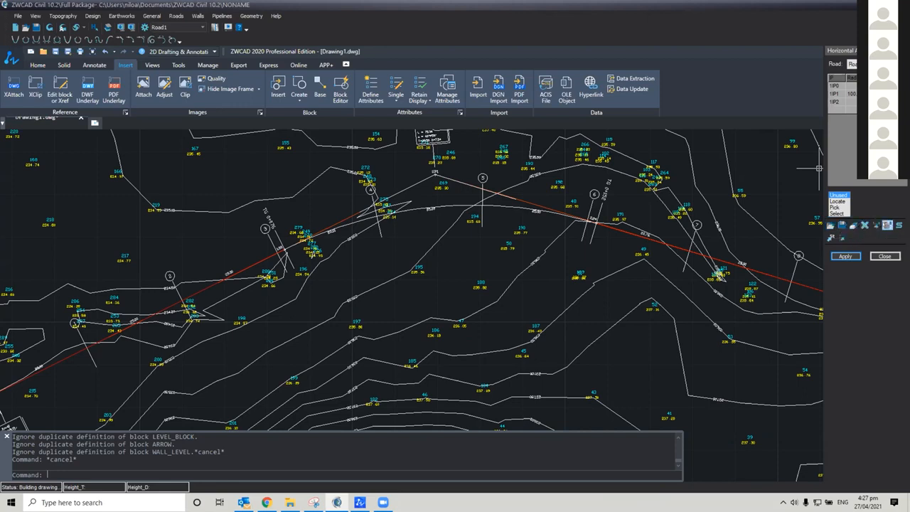
Set the sections format to Format2 in the Horizontal Alignment options, keeping all sections shown, and accept the options
left_click(887, 226)
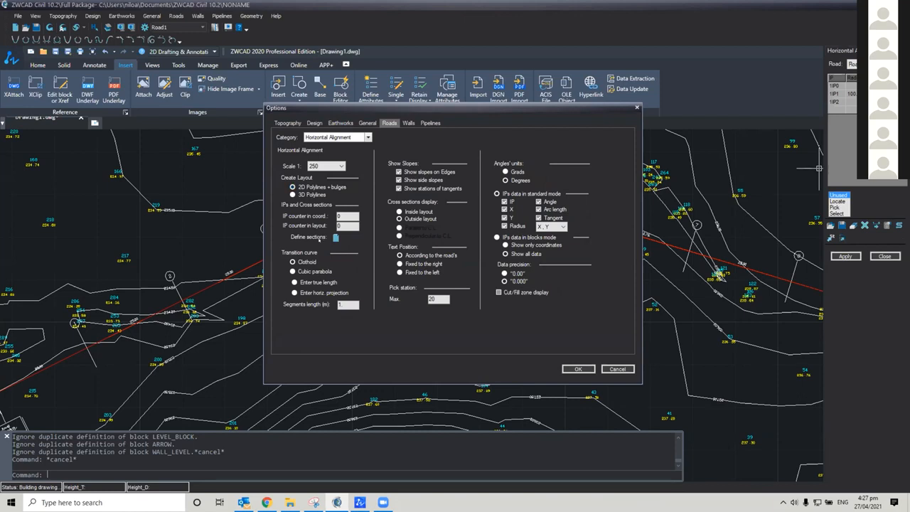
left_click(335, 237)
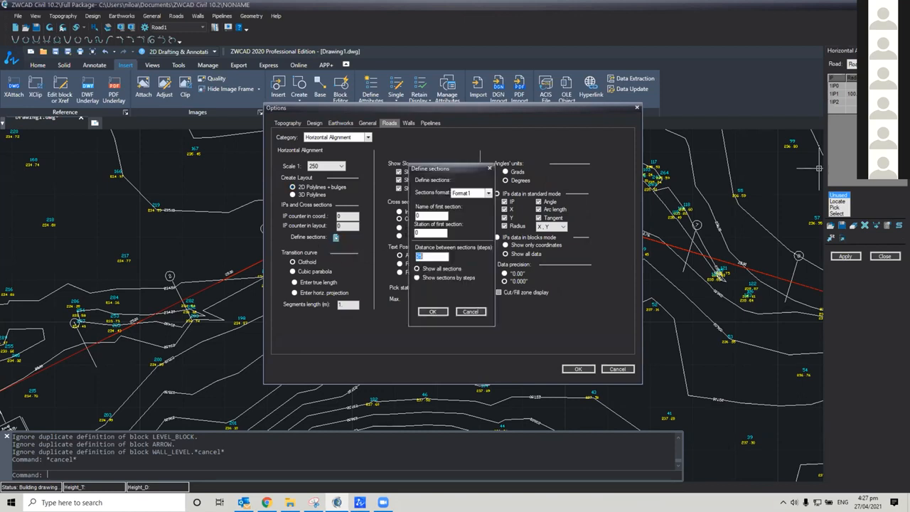
left_click(467, 192)
left_click(478, 207)
left_click(474, 193)
left_click(476, 201)
left_click(480, 194)
left_click(486, 208)
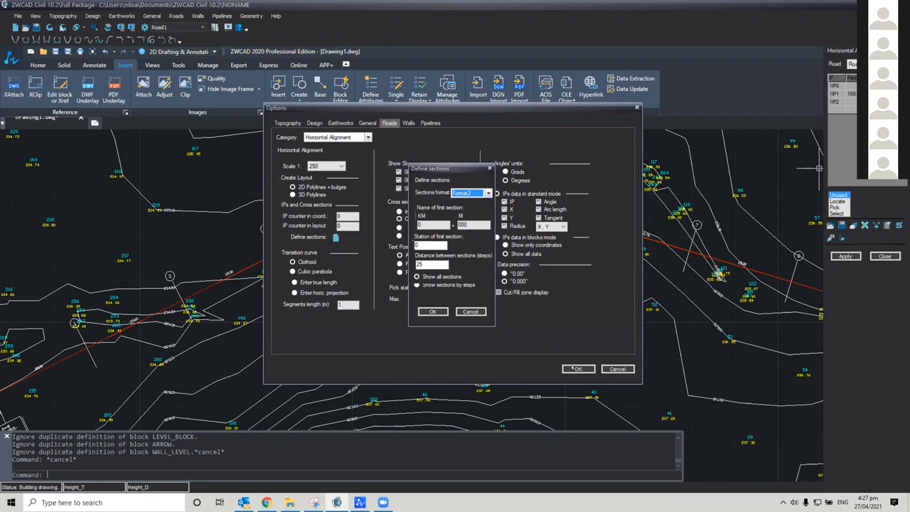
left_click(465, 313)
left_click(577, 368)
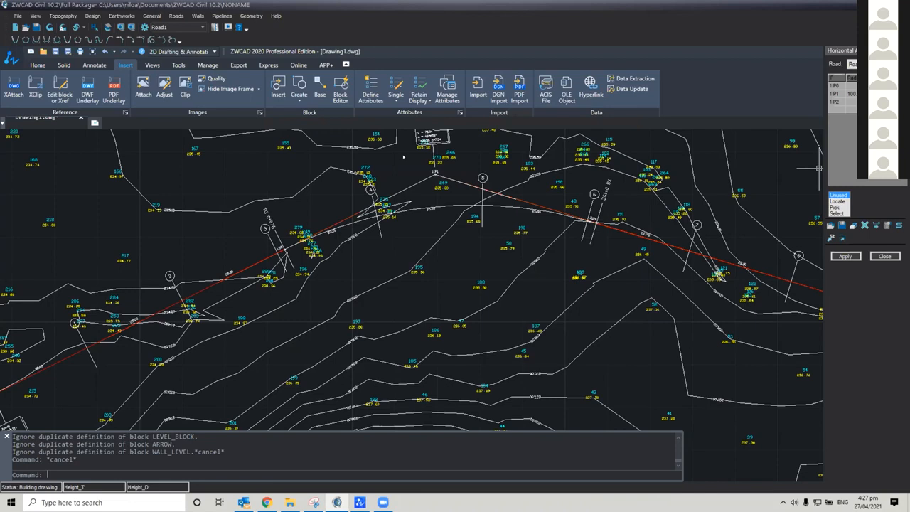
Reapply Road1's horizontal alignment with the new section format and inspect the station labels around the start of the curve
left_click(845, 256)
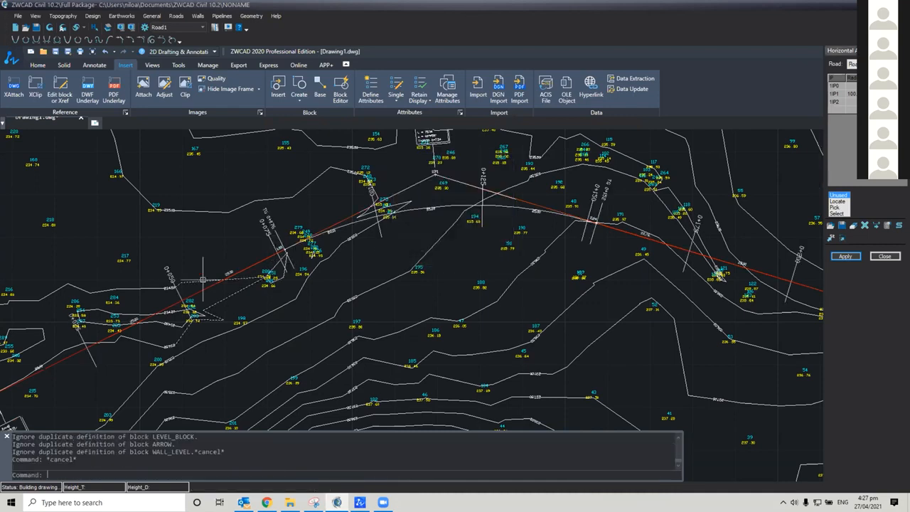
scroll(203, 279, "up", 4)
scroll(332, 279, "down", 4)
scroll(356, 248, "up", 5)
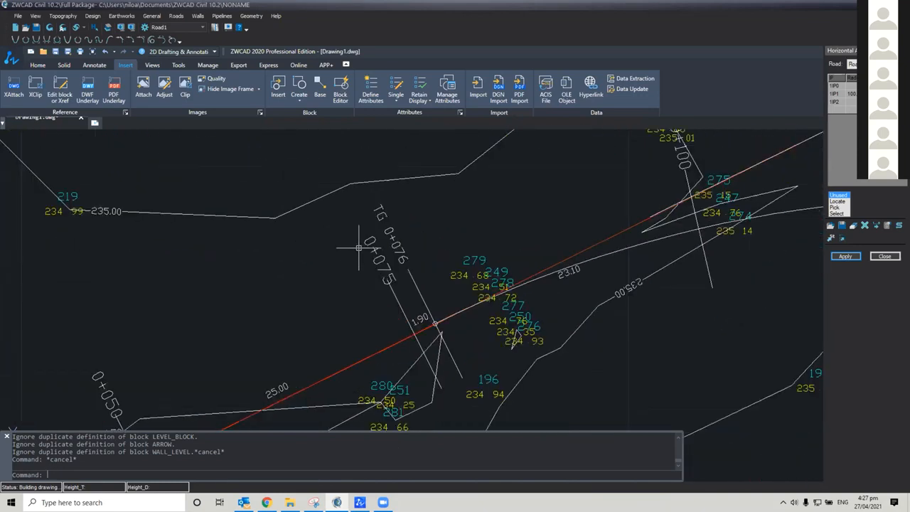
middle_click_drag(359, 247, 352, 257)
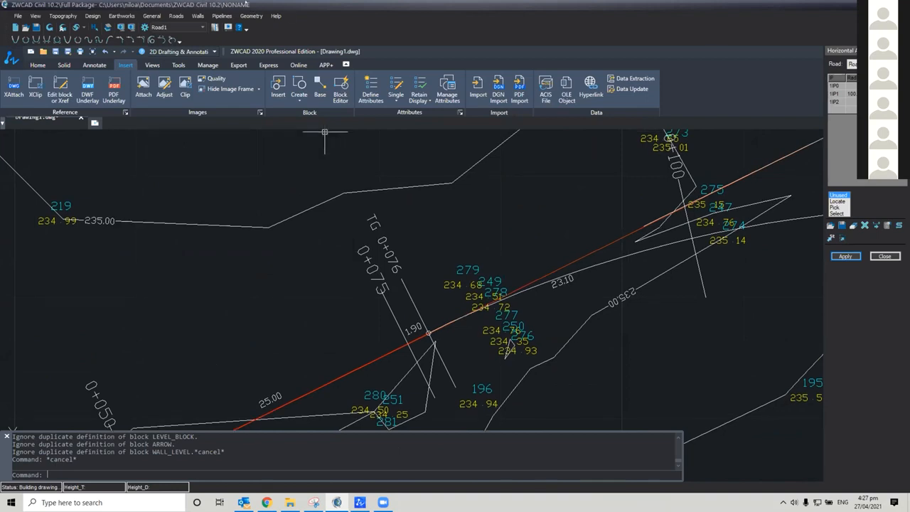
scroll(362, 258, "down", 6)
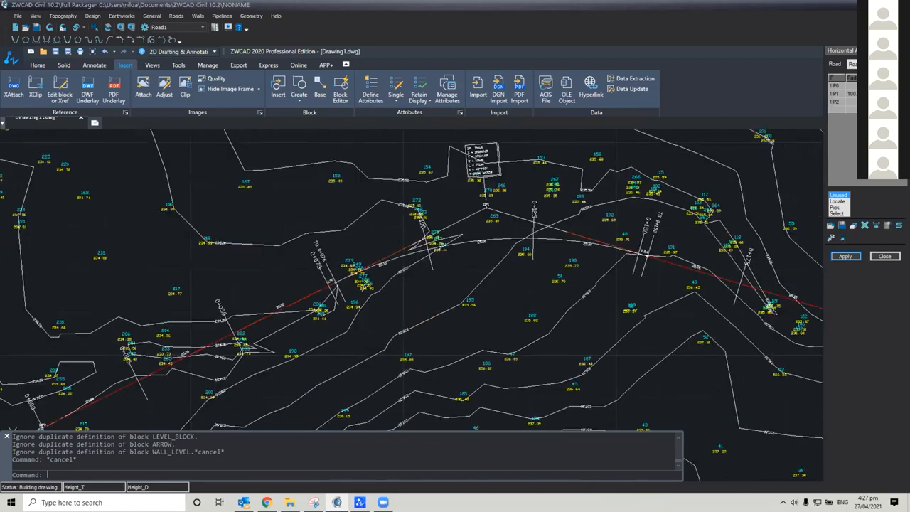
scroll(217, 216, "down", 2)
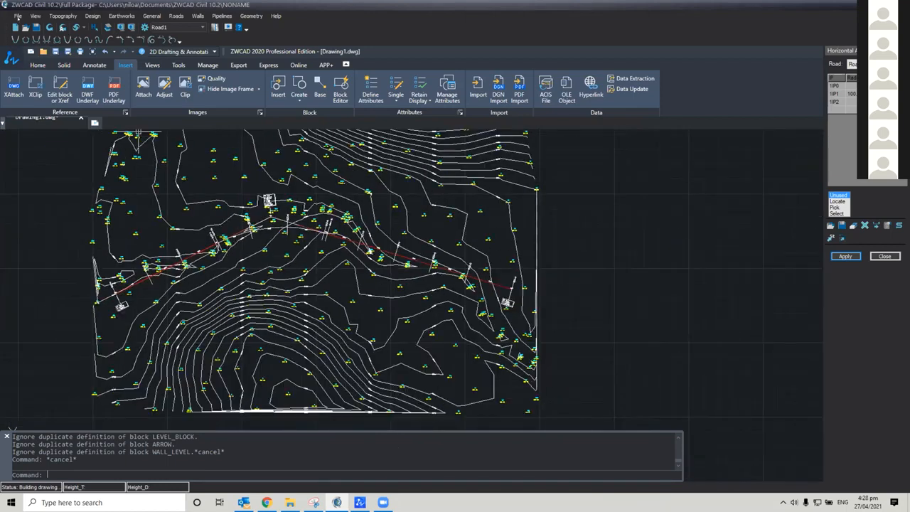
Start saving the project under a new name, creating and opening a Road2 folder inside the desktop's ZWCAD Civil Files folder
left_click(18, 16)
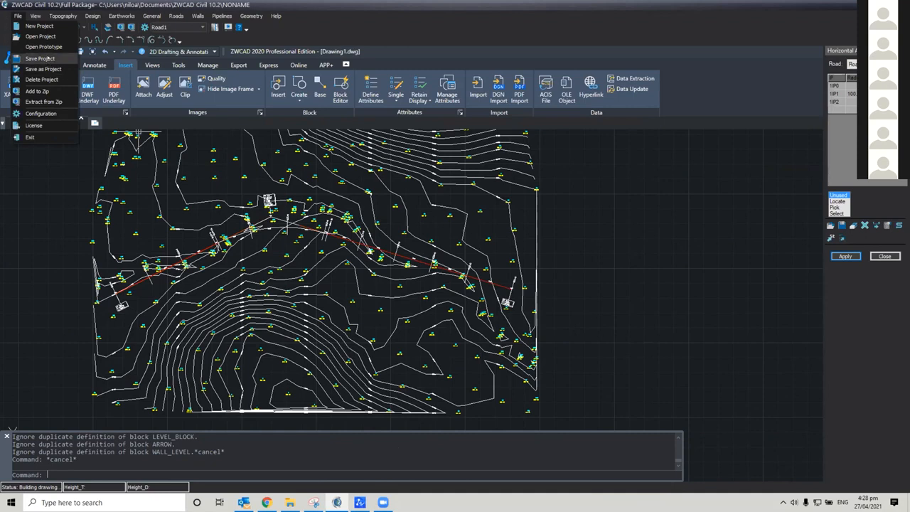
left_click(43, 70)
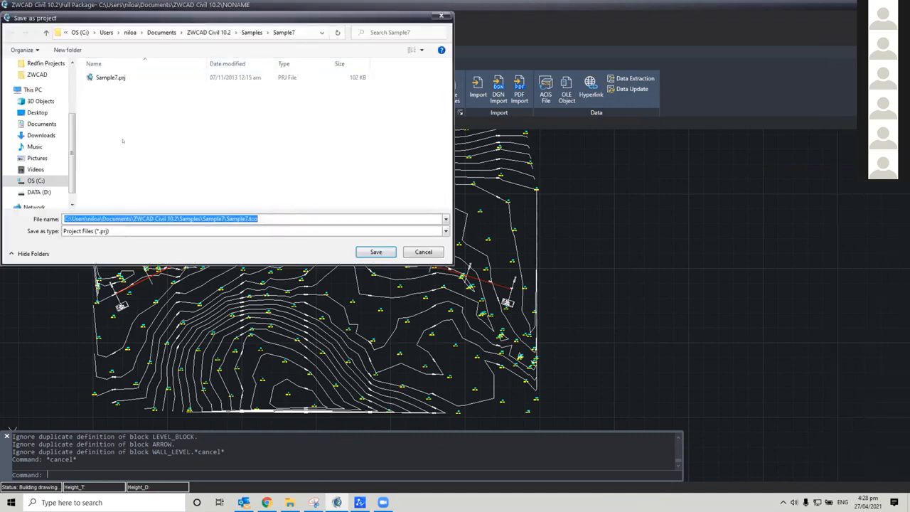
left_click(38, 113)
double_click(171, 125)
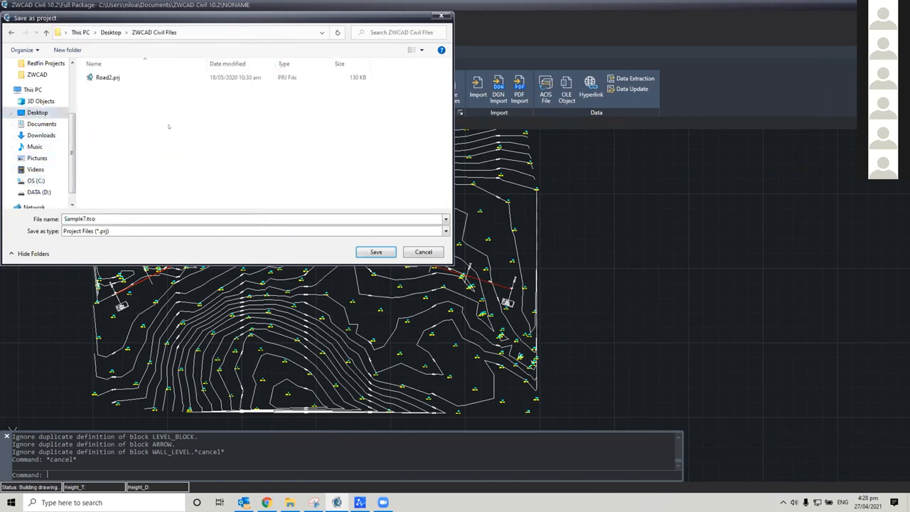
double_click(110, 218)
right_click(135, 119)
mouse_move(200, 215)
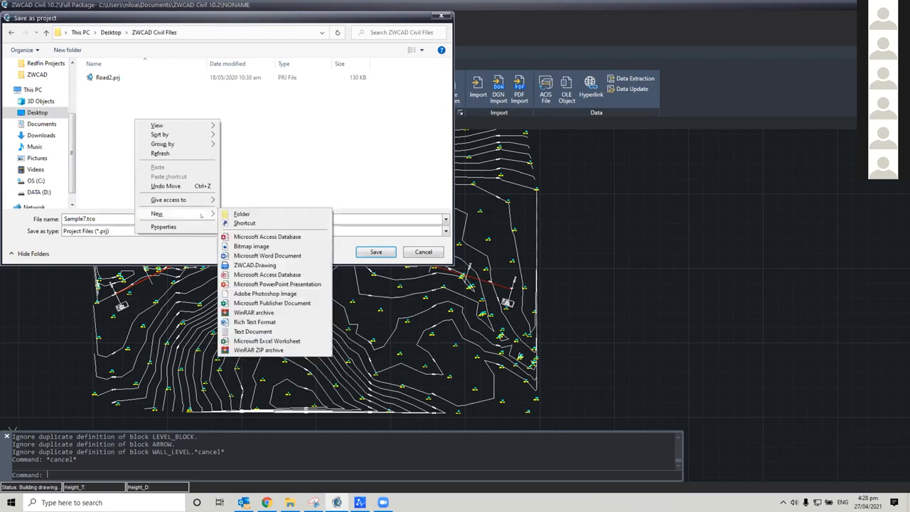
left_click(242, 213)
type("Road2")
key("Return")
key("Return")
Save the project as road2 in the Road2 folder
left_click(182, 219)
type("road2")
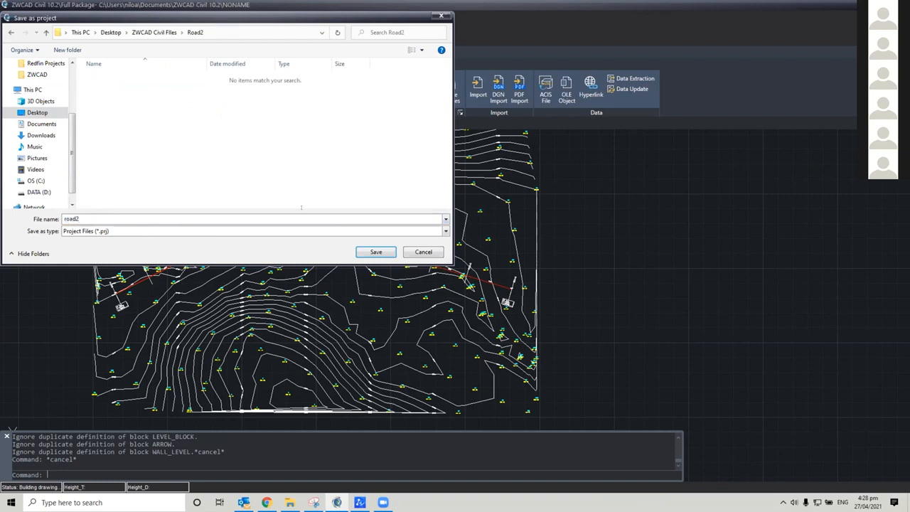
left_click(376, 252)
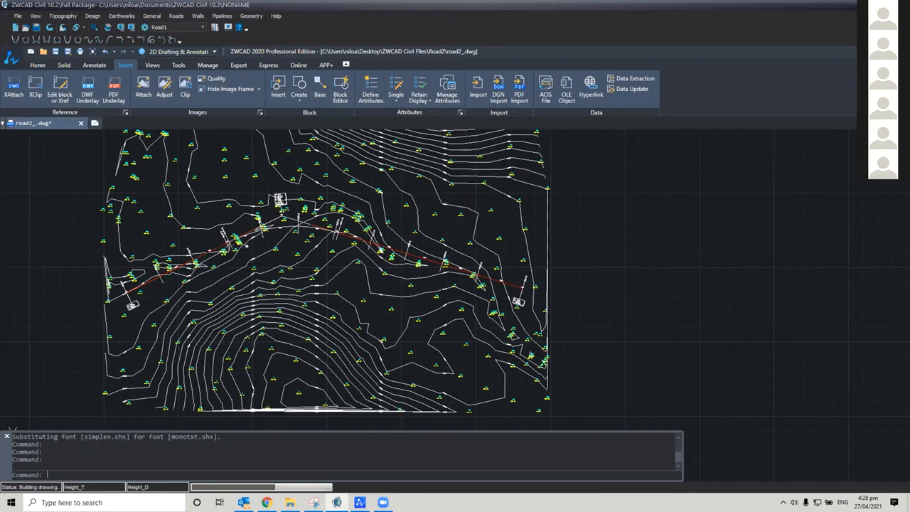
Look over the Roads Design 2 alignment, then open the project prototype, saving the changes to the current project
scroll(74, 256, "up", 3)
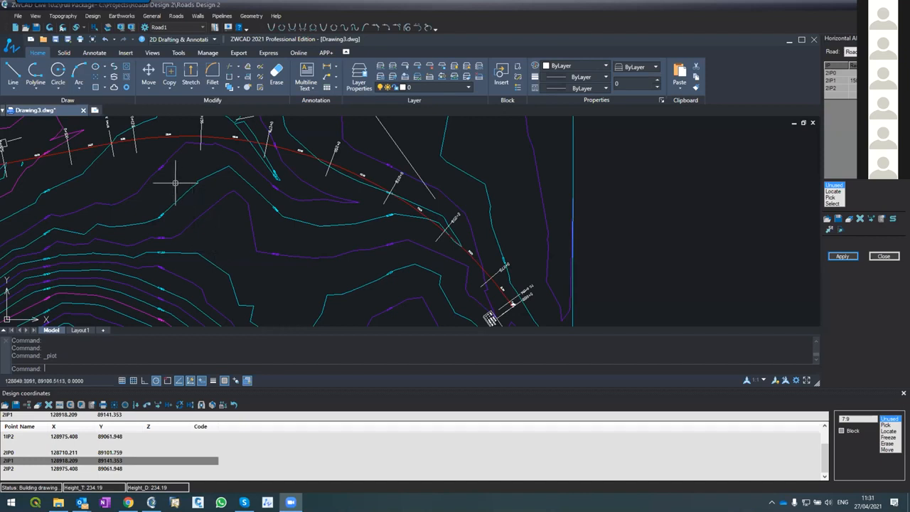
scroll(322, 204, "down", 5)
scroll(325, 204, "up", 4)
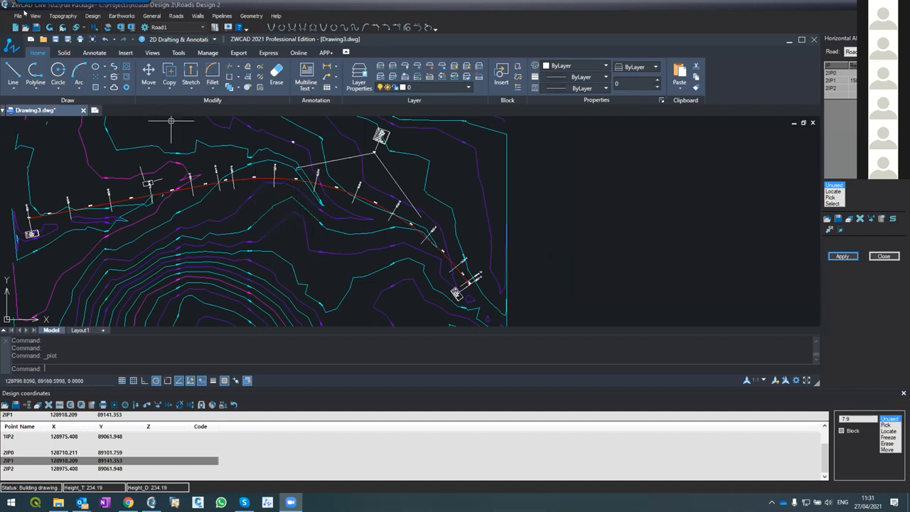
left_click(17, 16)
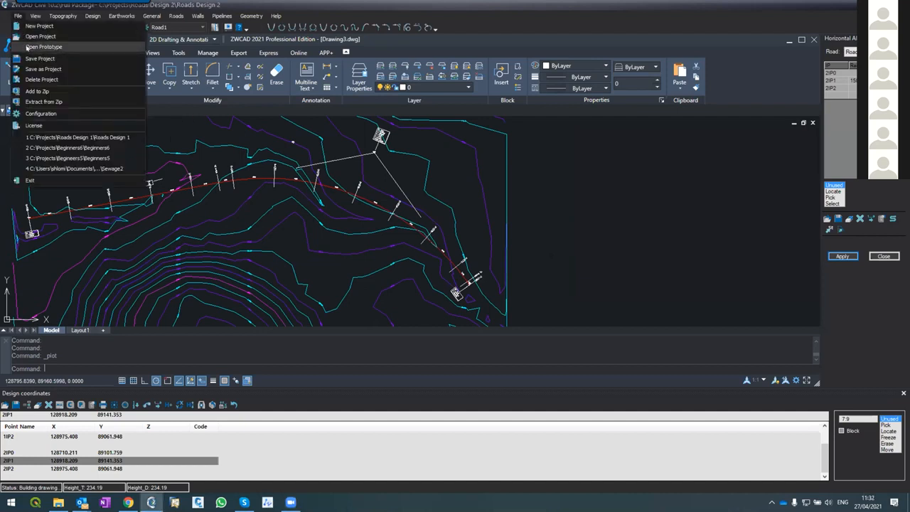
left_click(30, 46)
left_click(449, 283)
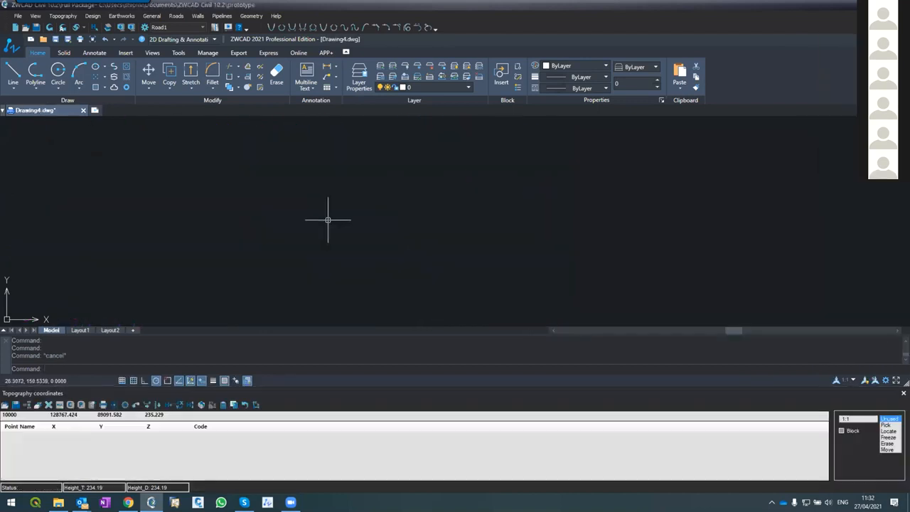
In the general configuration, switch the auto-launch program to ZWCAD 2020, return it to ZWCAD 2021 and accept the settings
left_click(18, 16)
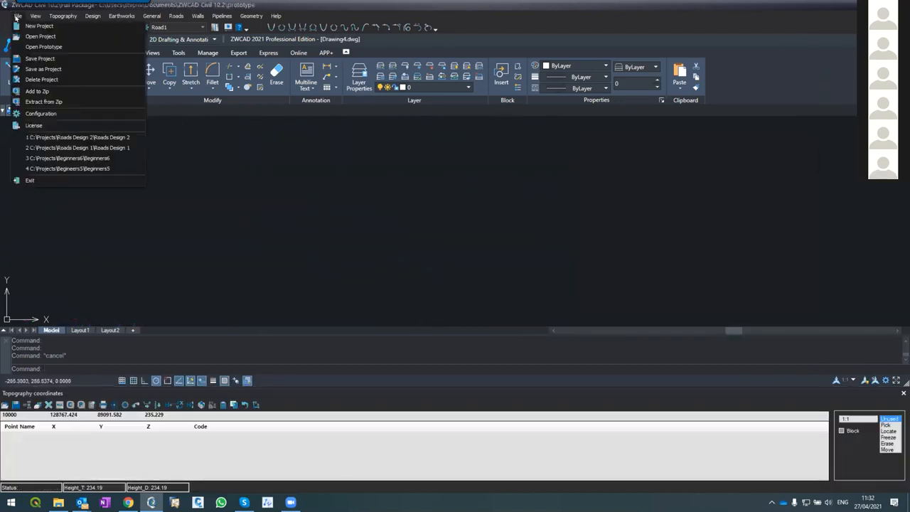
left_click(52, 113)
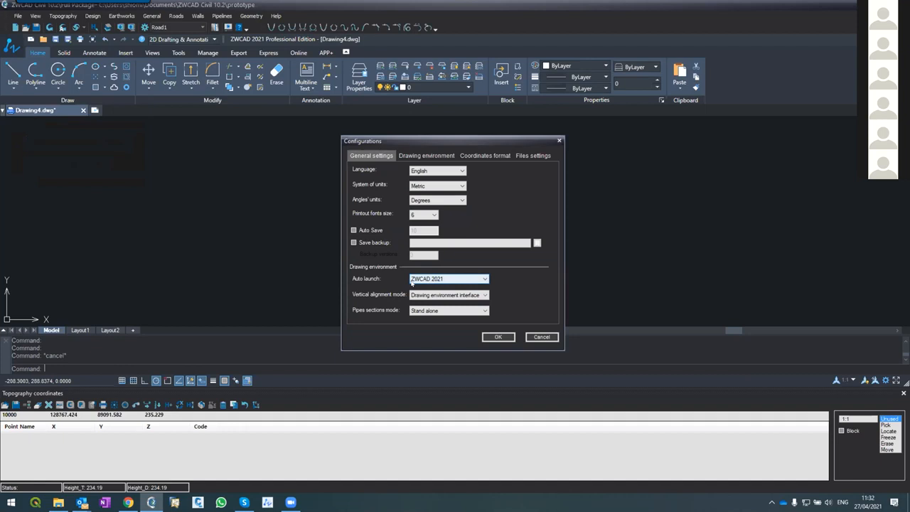
left_click(411, 282)
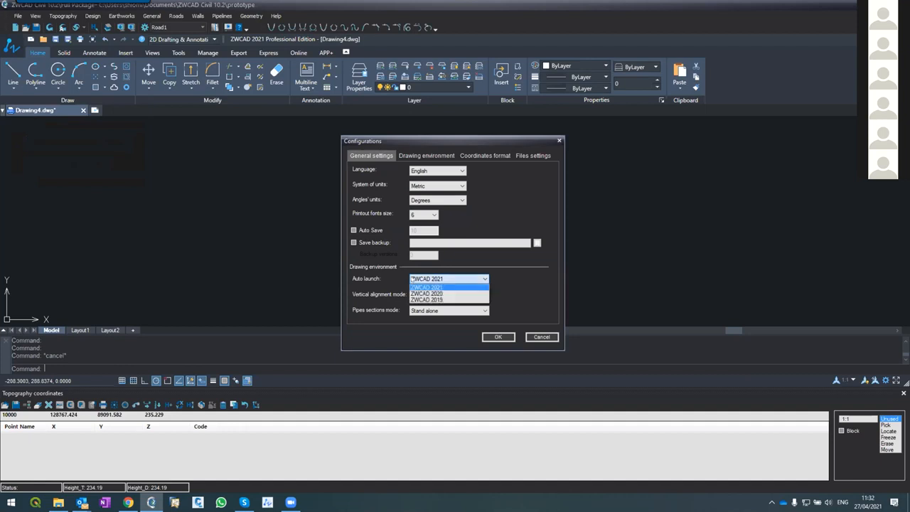
left_click(423, 291)
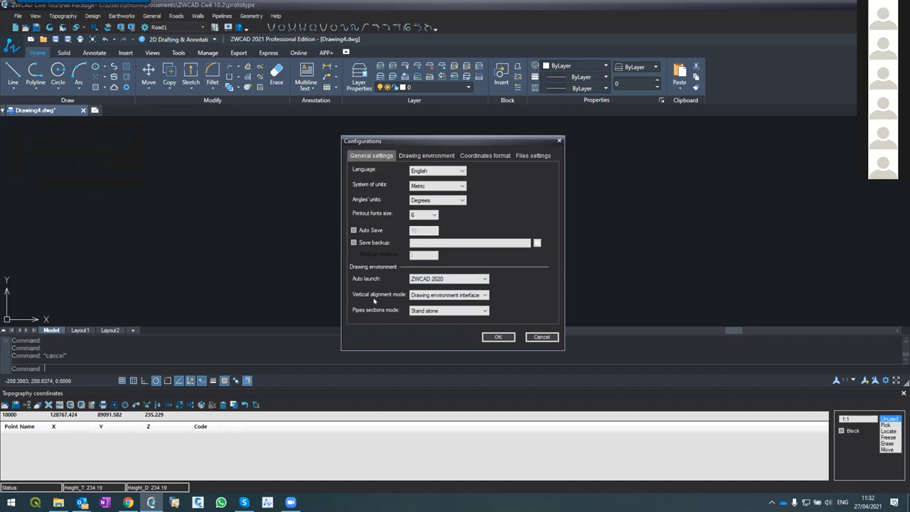
left_click(426, 279)
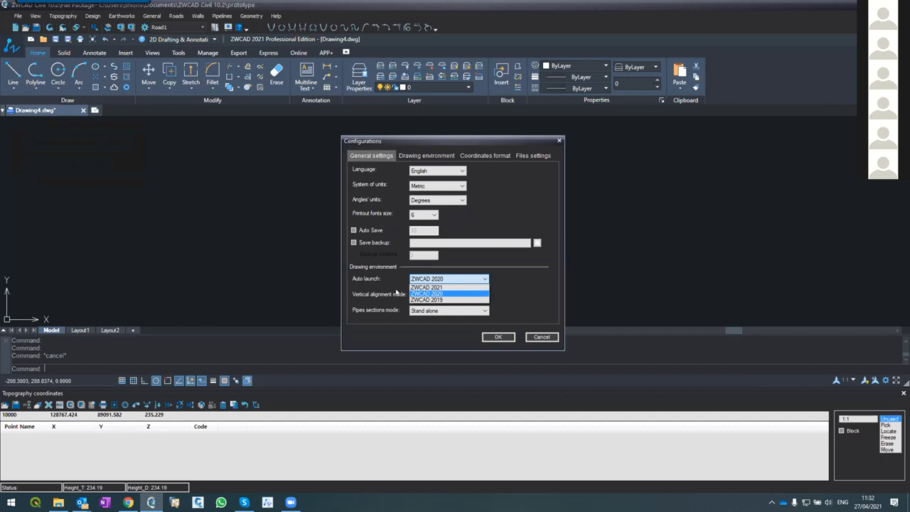
left_click(397, 292)
left_click(419, 278)
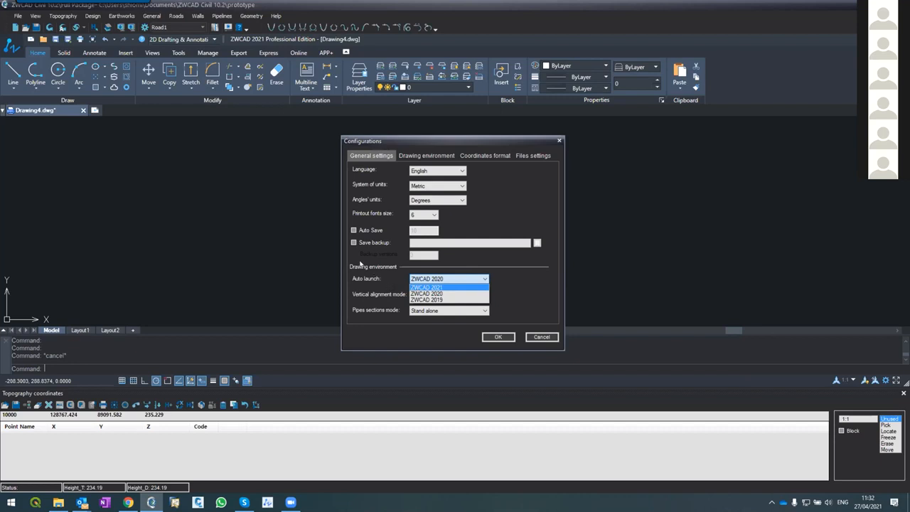
left_click(396, 285)
left_click(499, 337)
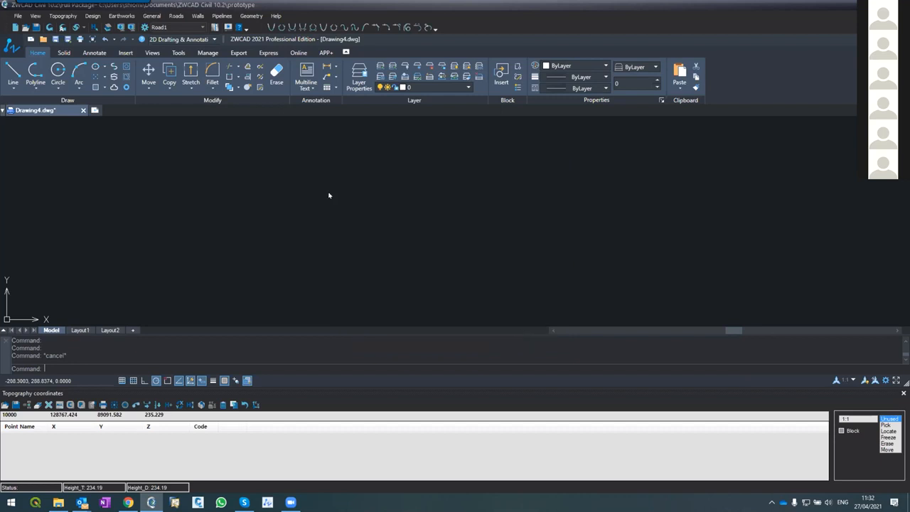
Reopen the project prototype, discarding the changes to both the prototype and Drawing4.dwg
left_click(17, 17)
left_click(43, 46)
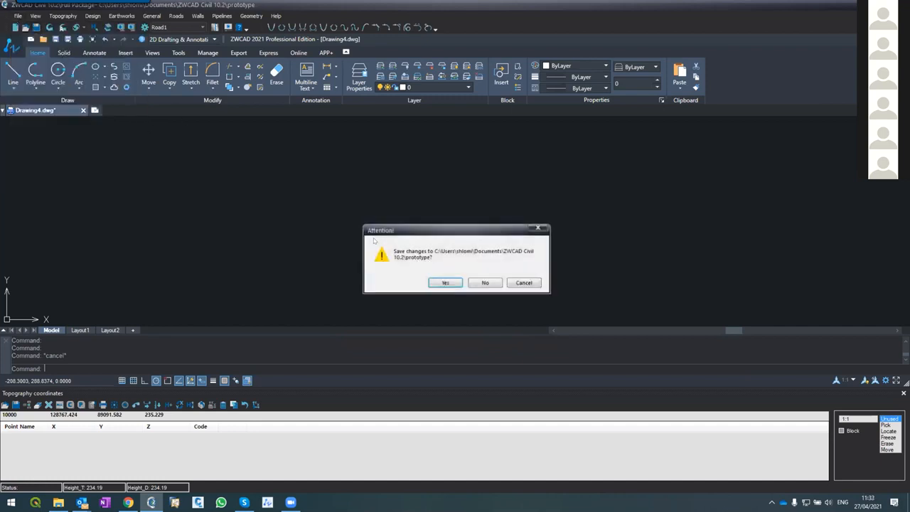
left_click(485, 283)
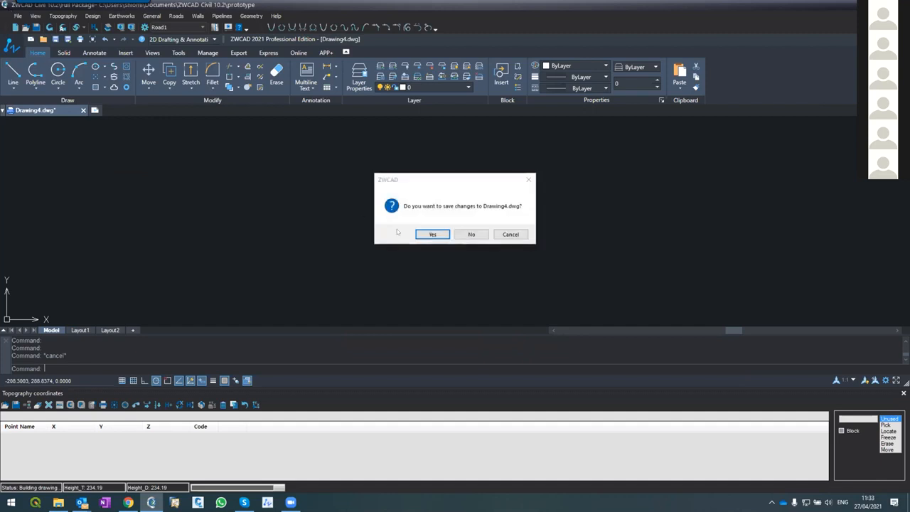
left_click(471, 234)
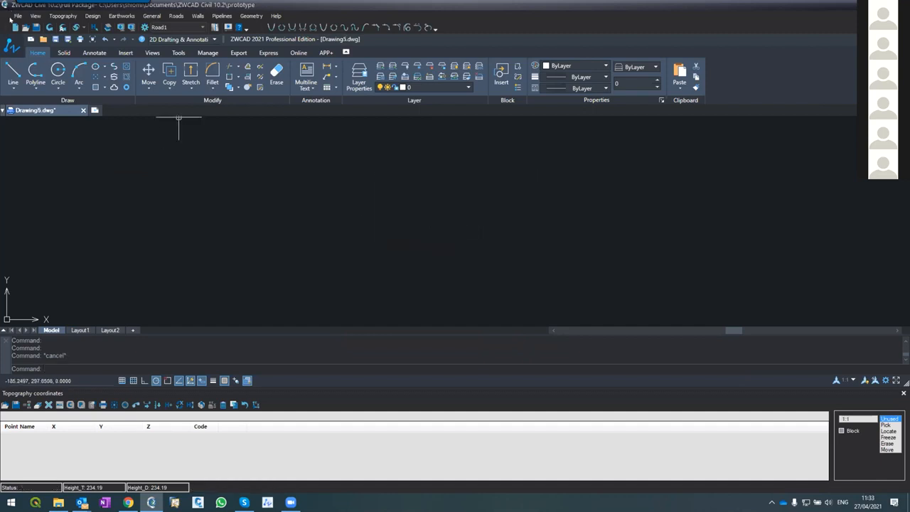
In the general configuration, select ZWCAD 2021 as the auto-launch program and accept the settings
left_click(18, 15)
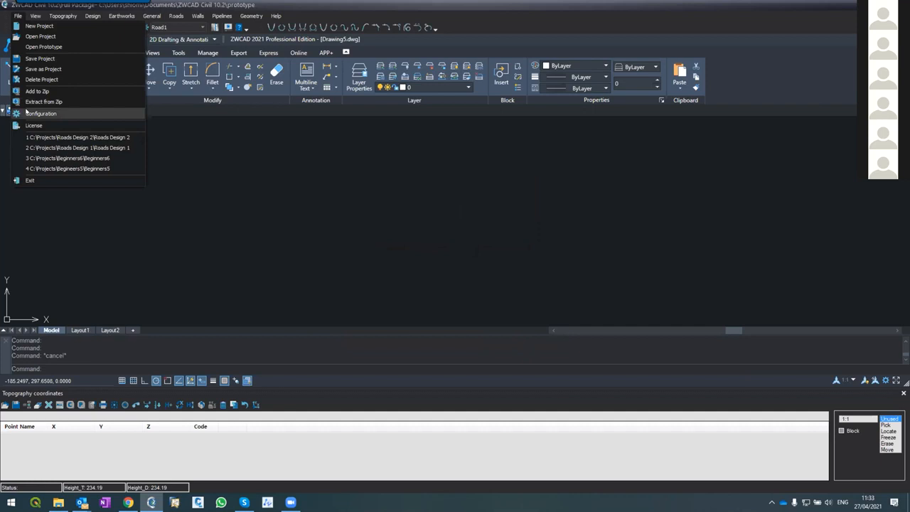
left_click(28, 112)
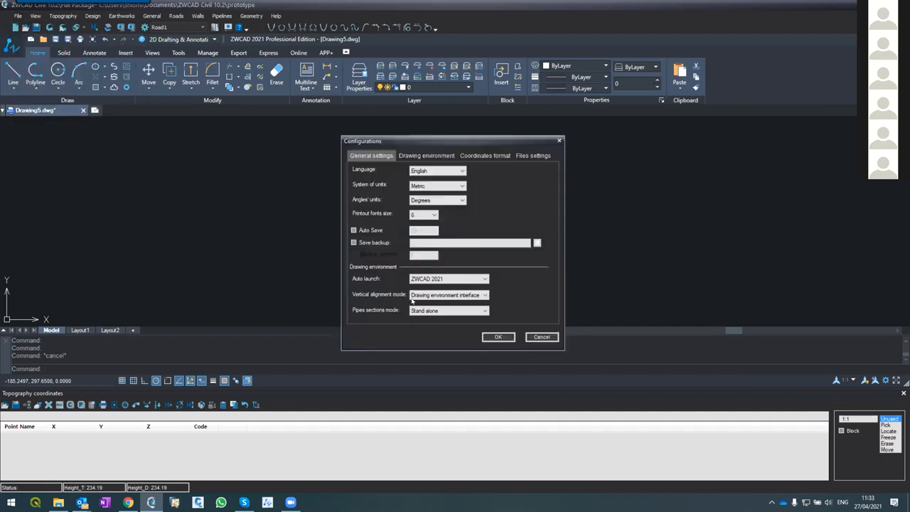
left_click(420, 279)
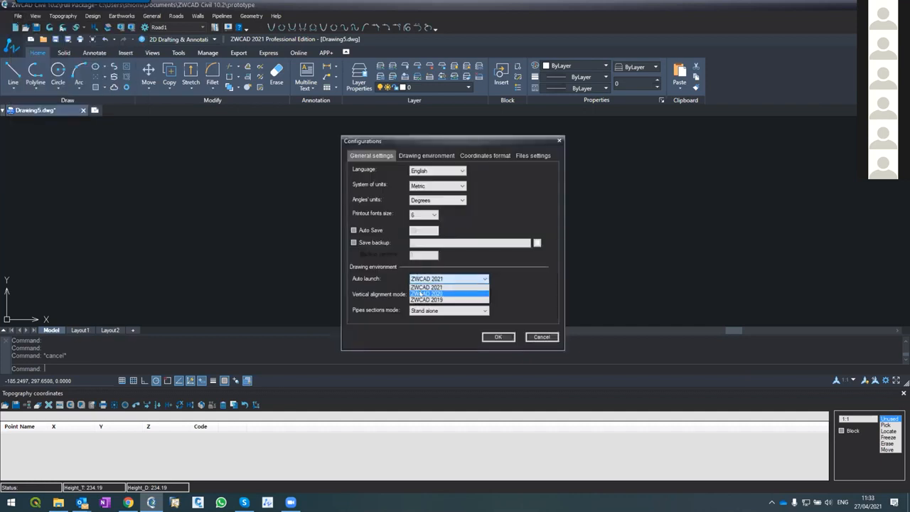
left_click(419, 286)
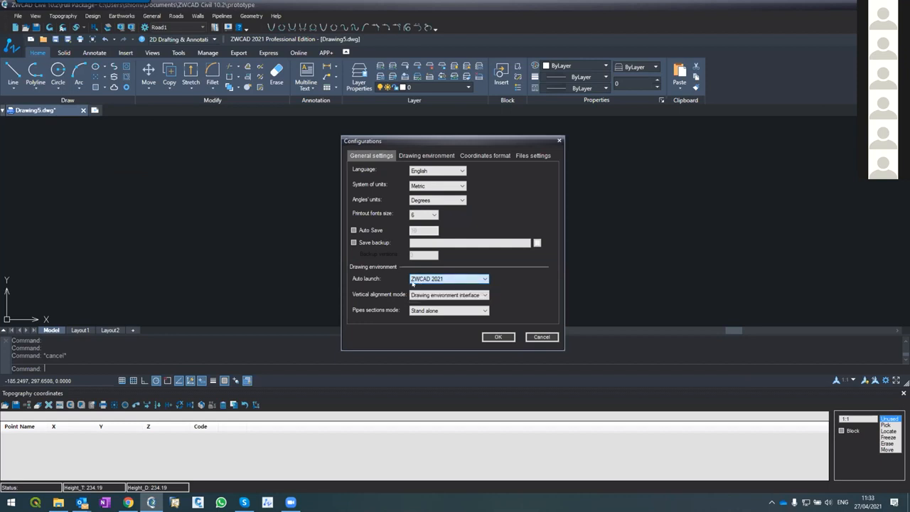
left_click(488, 337)
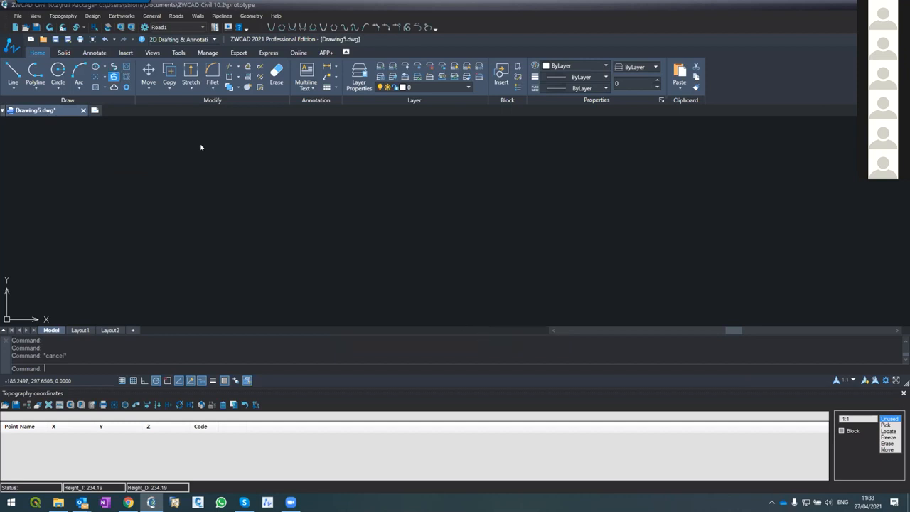
Exit ZWCAD Civil, saving the changes to the prototype and discarding those to Drawing5.dwg
left_click(17, 16)
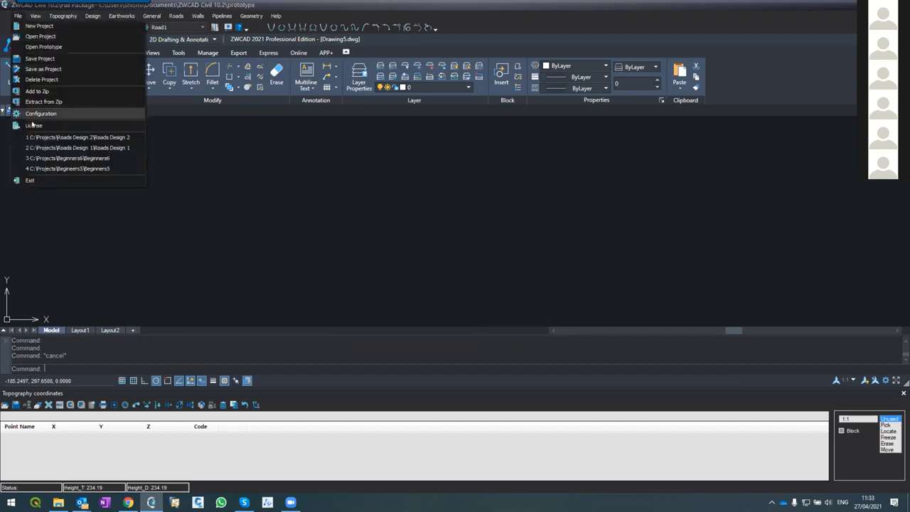
left_click(30, 180)
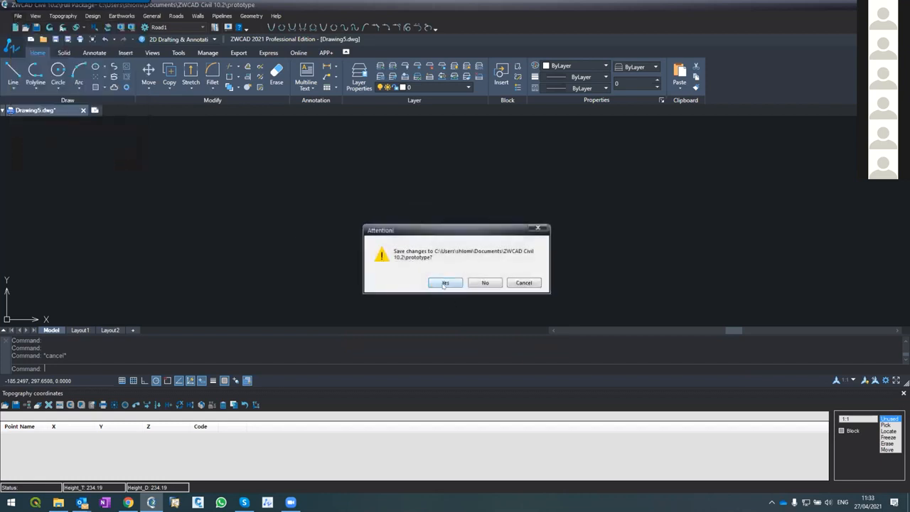
left_click(445, 283)
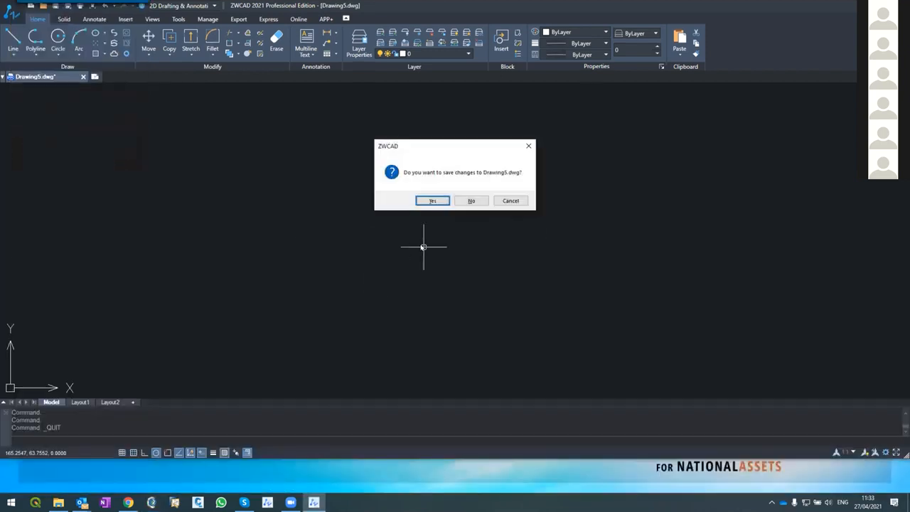
left_click(471, 201)
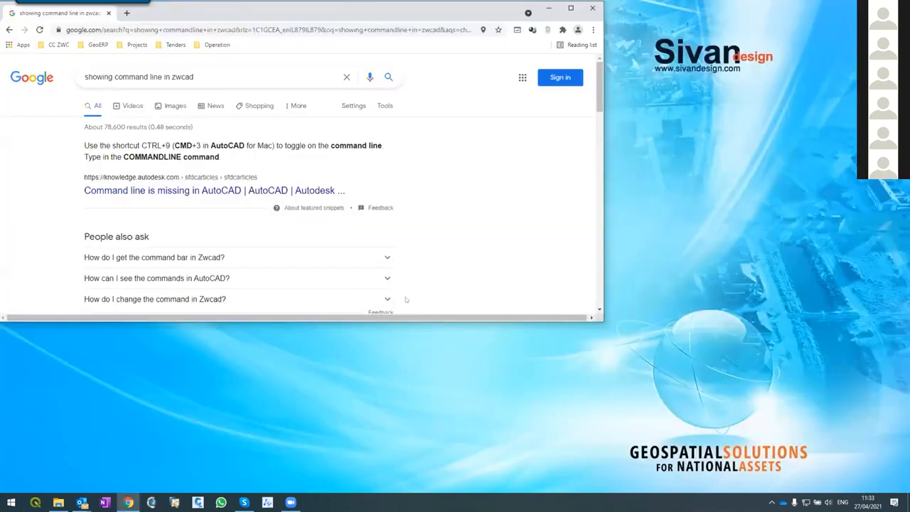
left_click(549, 7)
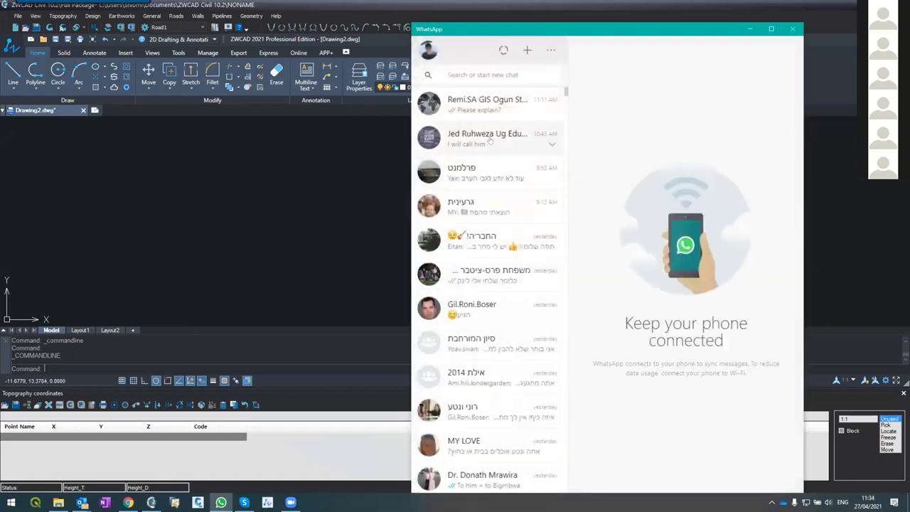
Search the WhatsApp chats for "zwcad" and open the CivilCAD/ZWCAD Civil group
scroll(490, 140, "down", 4)
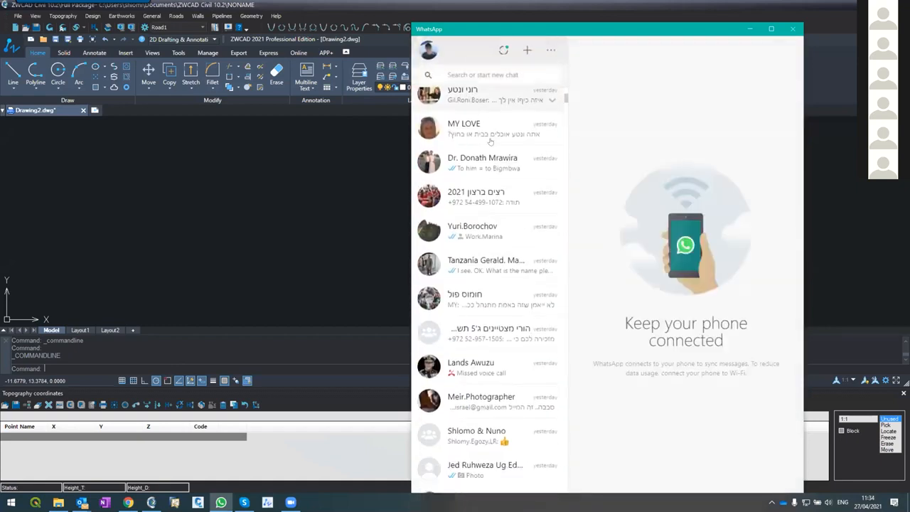
scroll(490, 140, "down", 2)
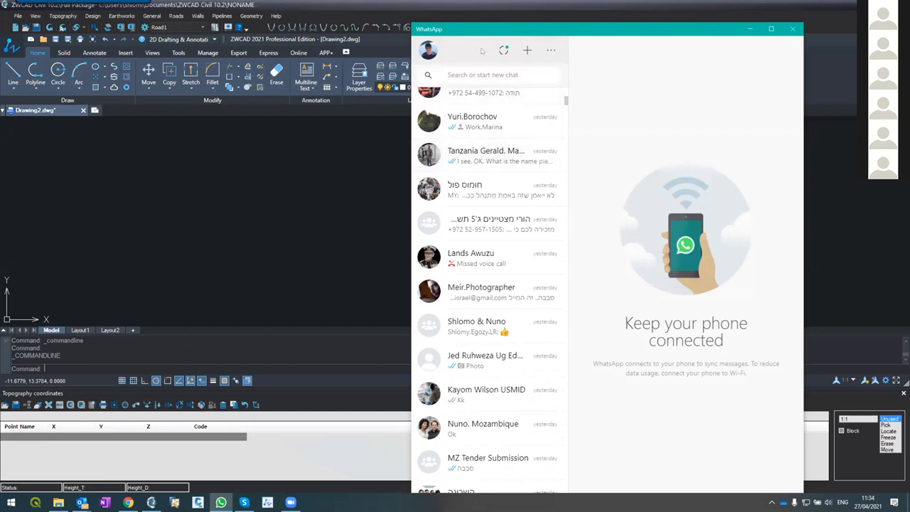
left_click(475, 73)
type("zwcad")
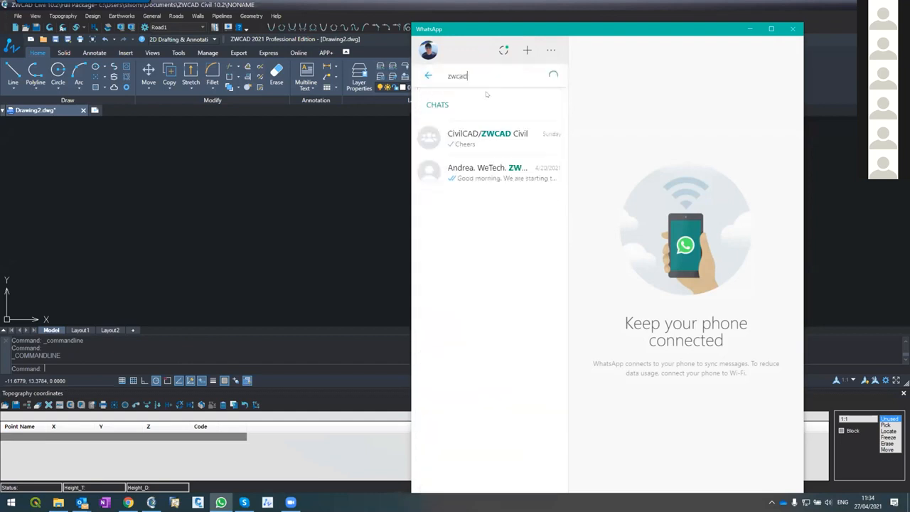
left_click(498, 135)
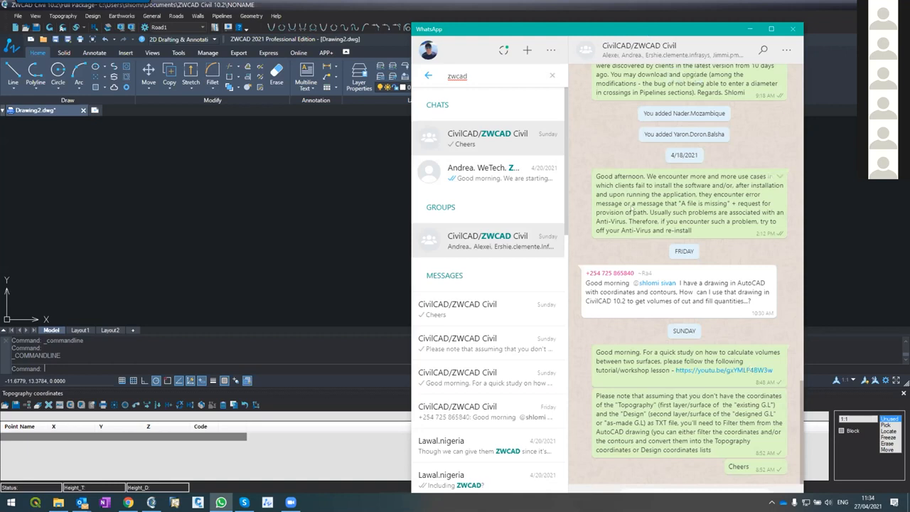
Look over the group's information and participants, return to its messages and minimize WhatsApp
left_click(785, 51)
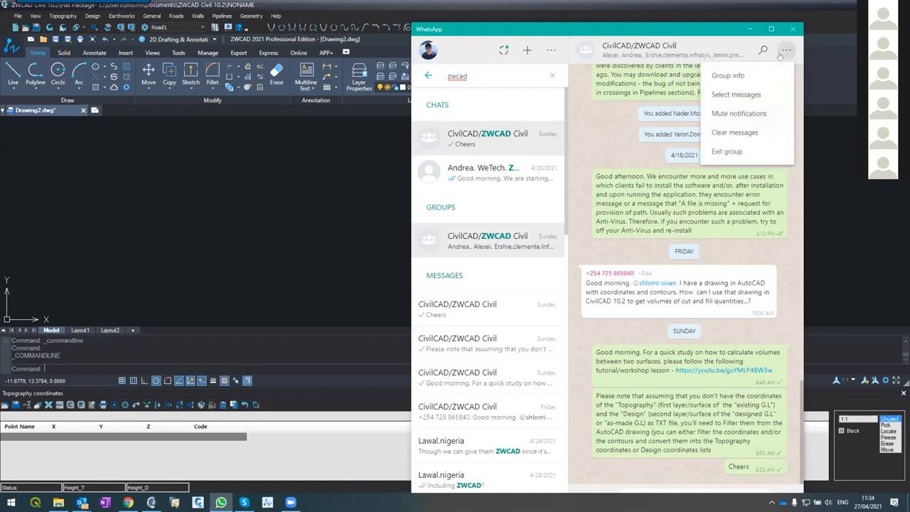
left_click(740, 75)
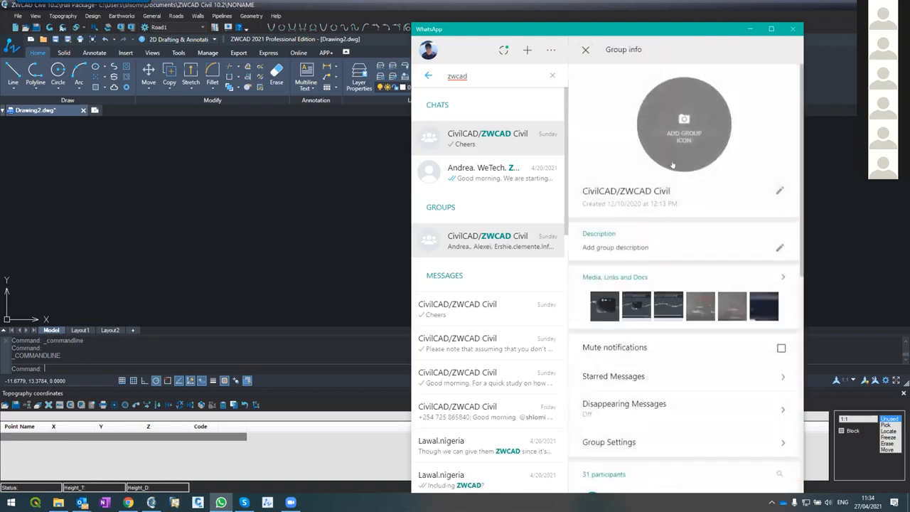
scroll(653, 218, "down", 5)
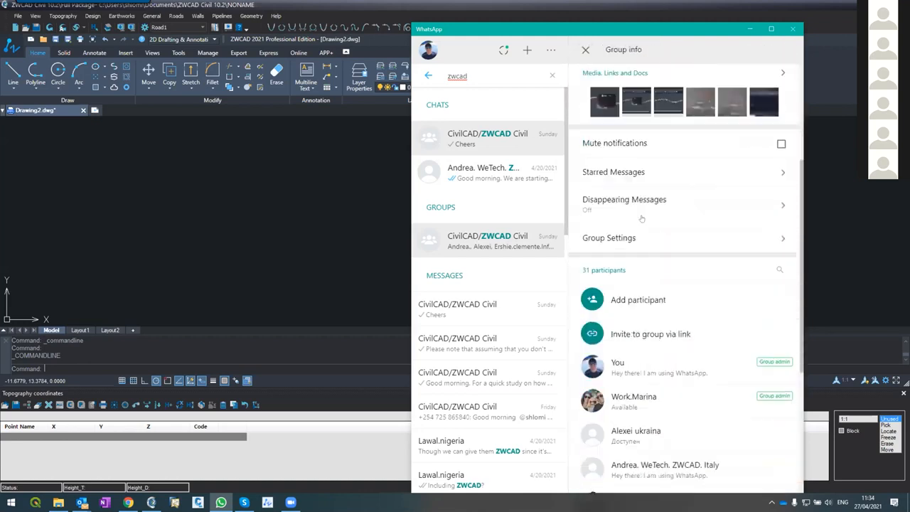
scroll(641, 215, "up", 5)
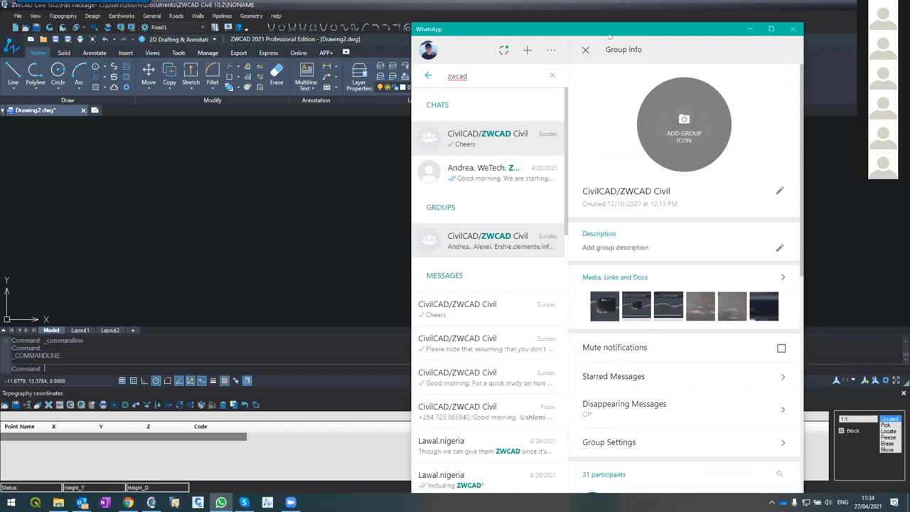
left_click(586, 50)
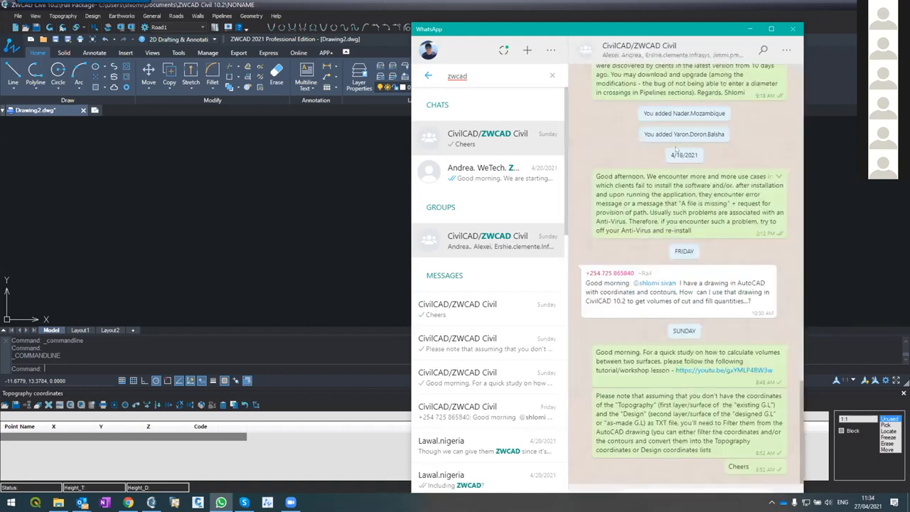
left_click(748, 29)
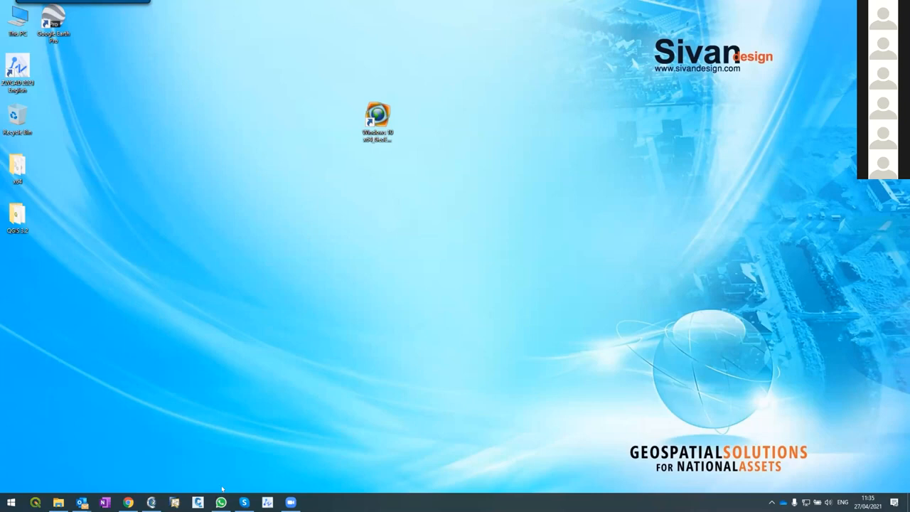
Switch to ZWCAD Civil and open the recent Roads Design 2 project, discarding the changes to the NONAME project
left_click(151, 502)
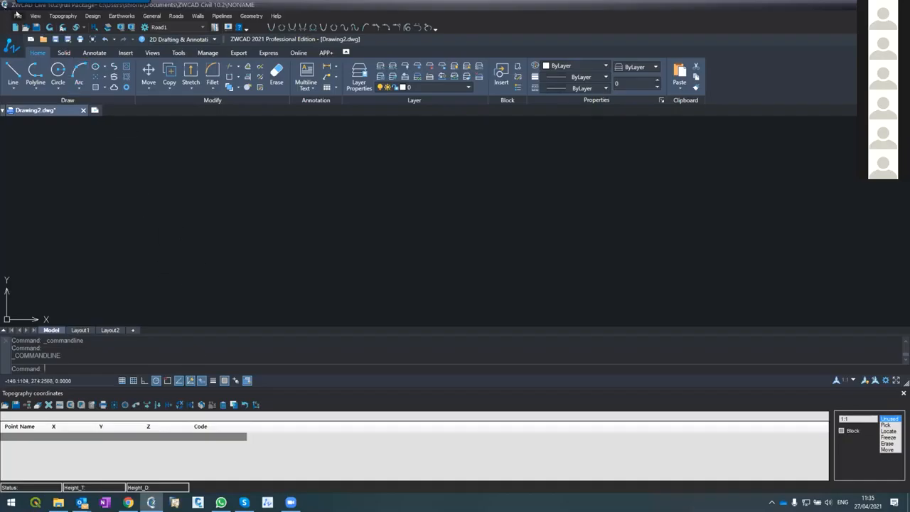
left_click(17, 16)
left_click(57, 148)
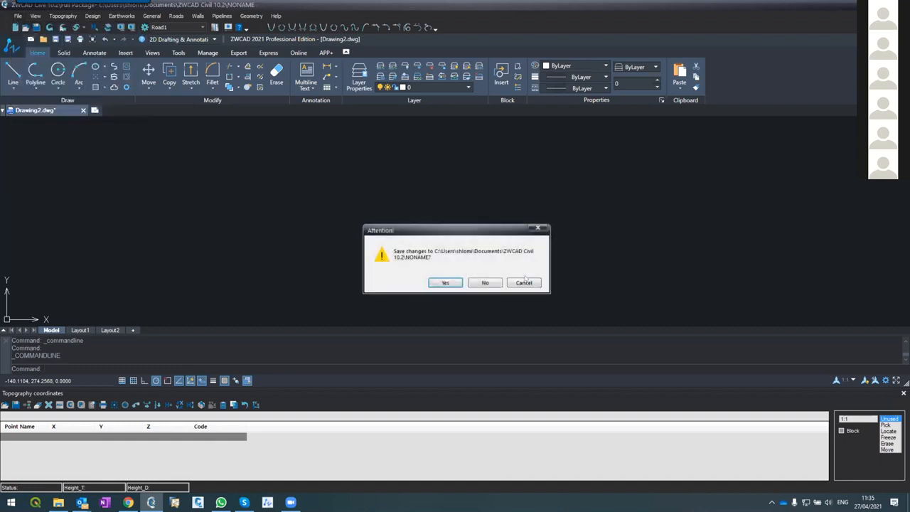
left_click(476, 281)
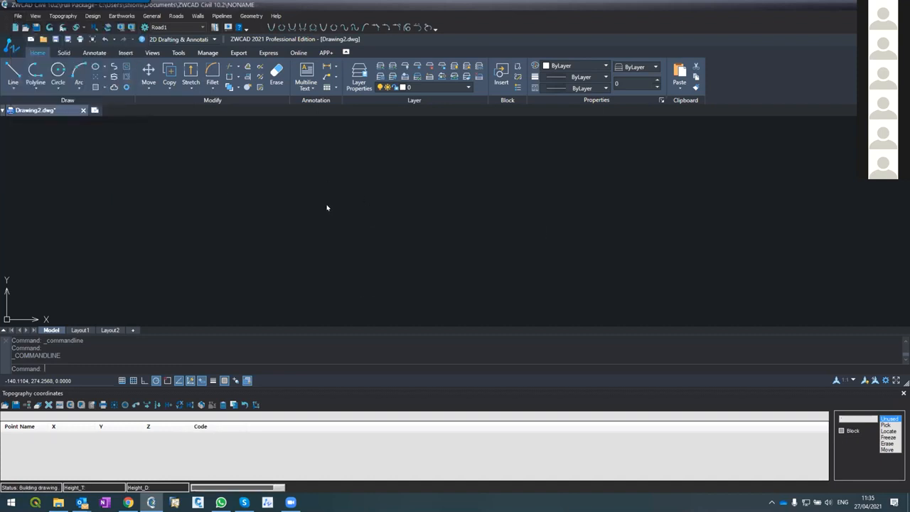
left_click(471, 234)
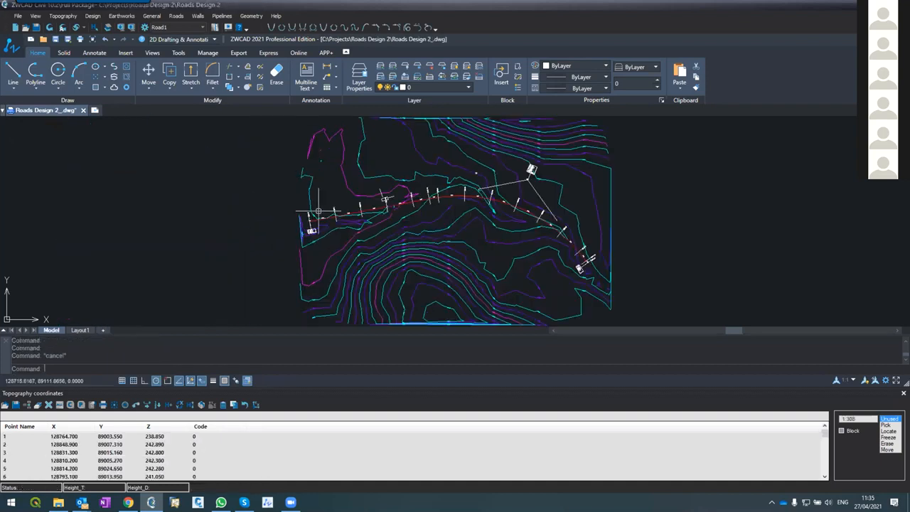
Open the vertical alignment for Road1, check the plan in Roads Design 2_.dwg and return to RoadVer.dwg
scroll(363, 204, "up", 5)
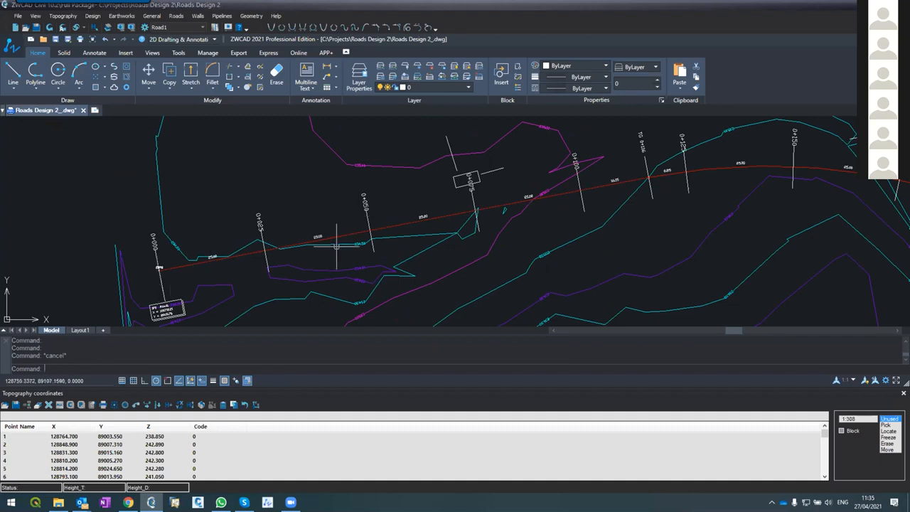
scroll(301, 149, "down", 6)
scroll(270, 177, "up", 5)
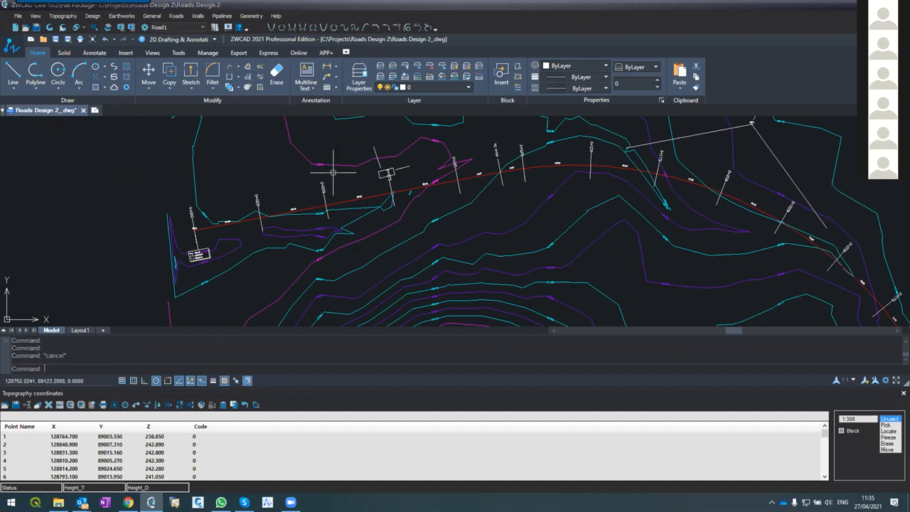
left_click(176, 15)
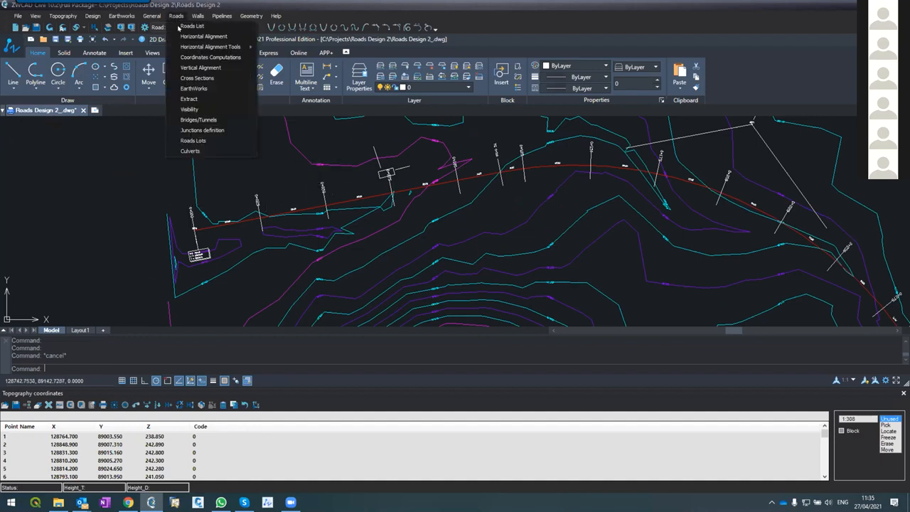
left_click(185, 69)
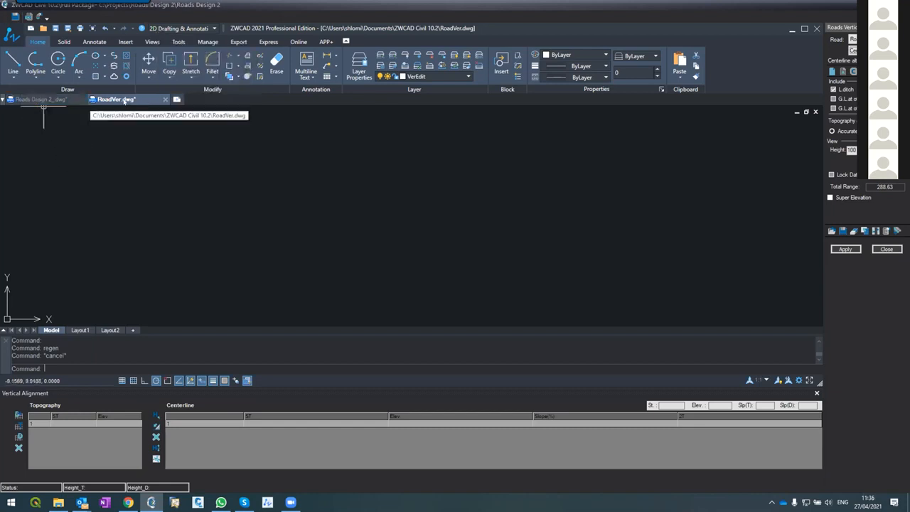
left_click(58, 103)
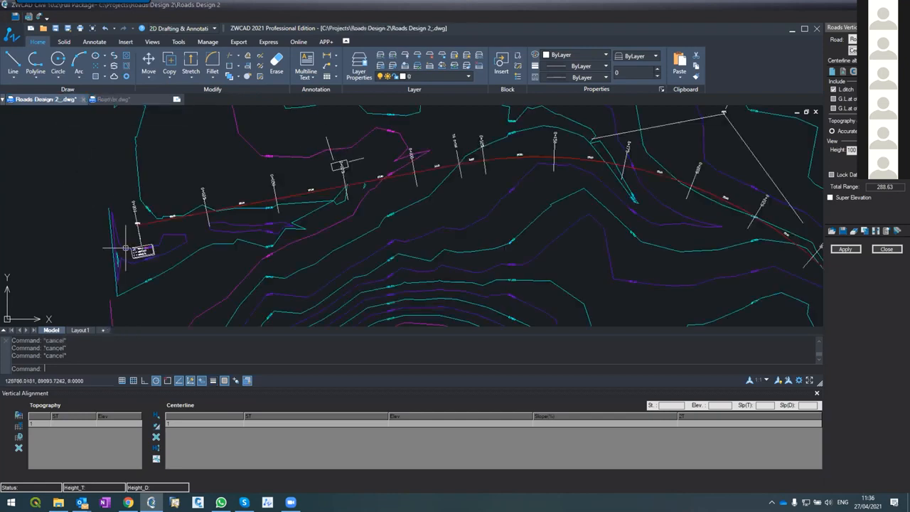
left_click(126, 99)
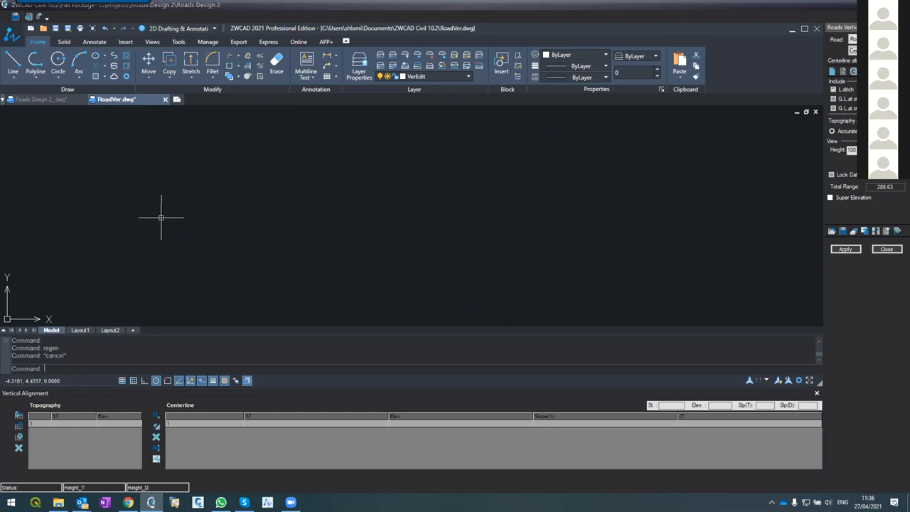
Apply the changes only to Road1's vertical alignment and fit the whole ground profile in view
left_click(839, 251)
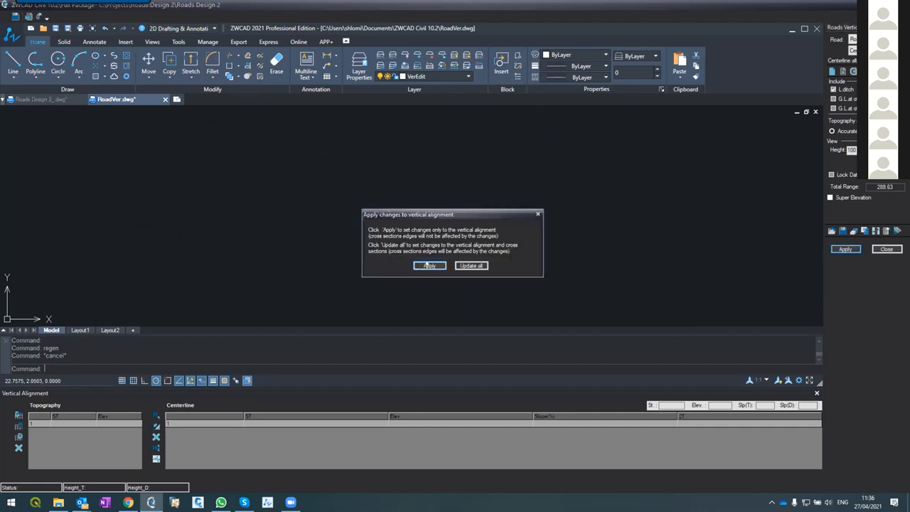
left_click(429, 265)
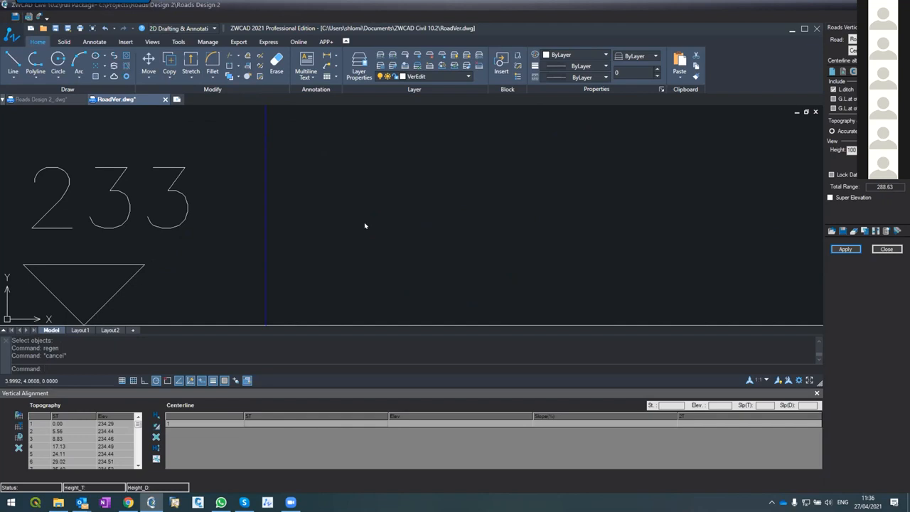
type("z")
key("Return")
type("e")
key("Return")
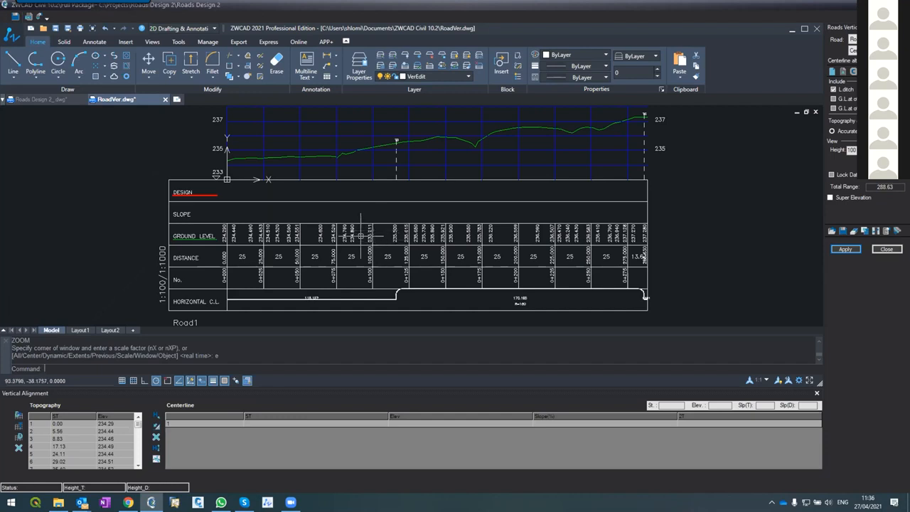
Check the contour lines beside Road1 in Roads Design 2_.dwg, clear the selection and return to RoadVer.dwg
left_click(39, 98)
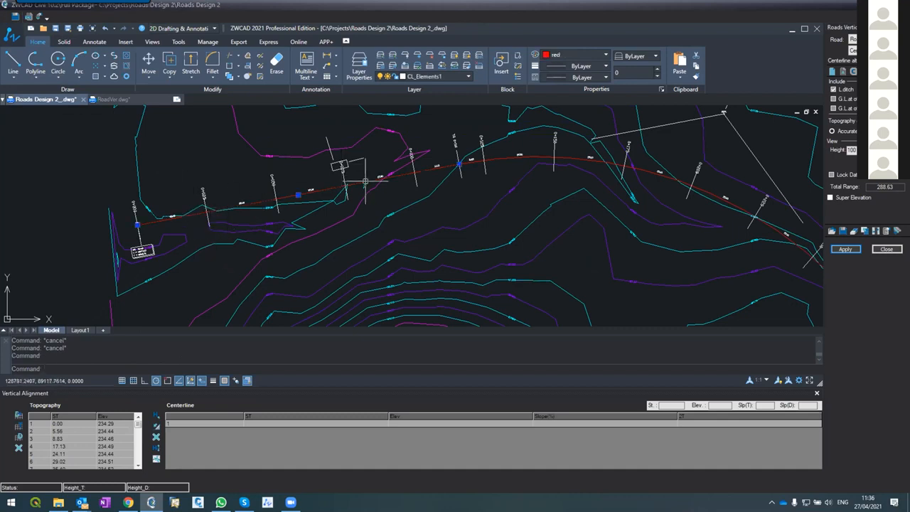
left_click(244, 229)
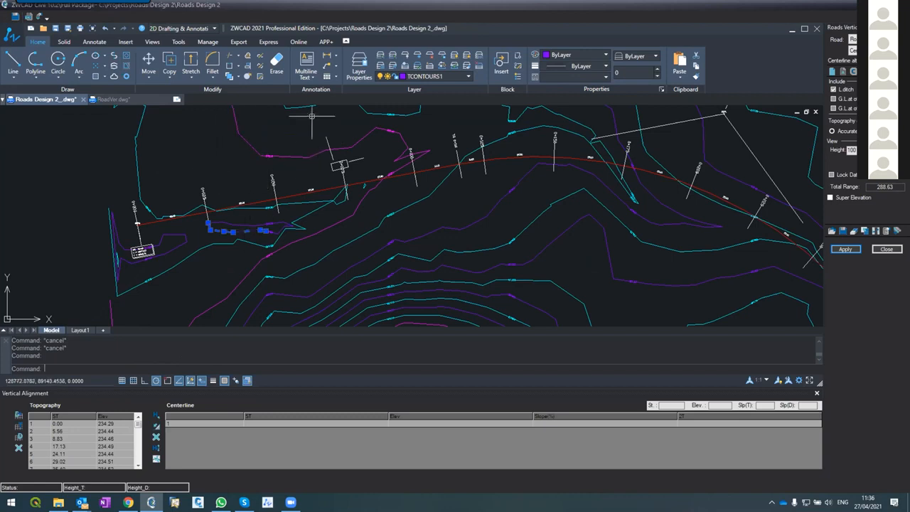
key("Escape")
key("Escape")
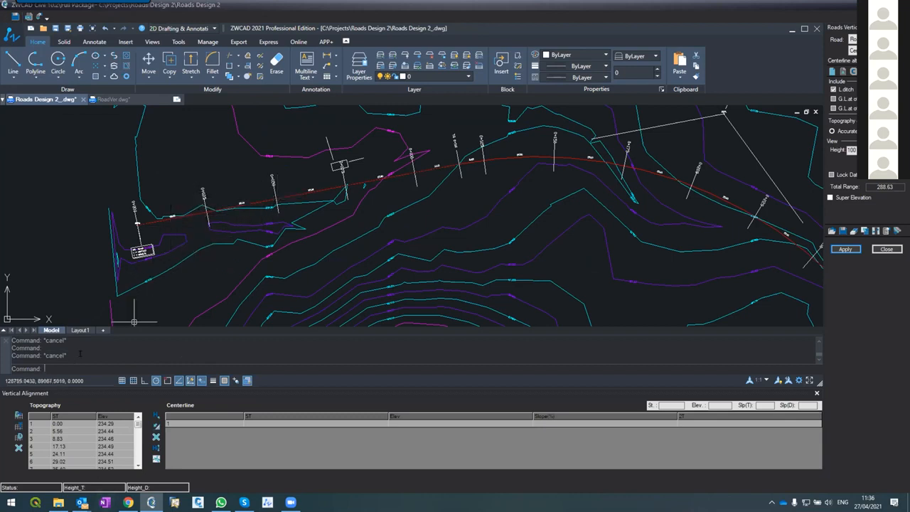
left_click(111, 99)
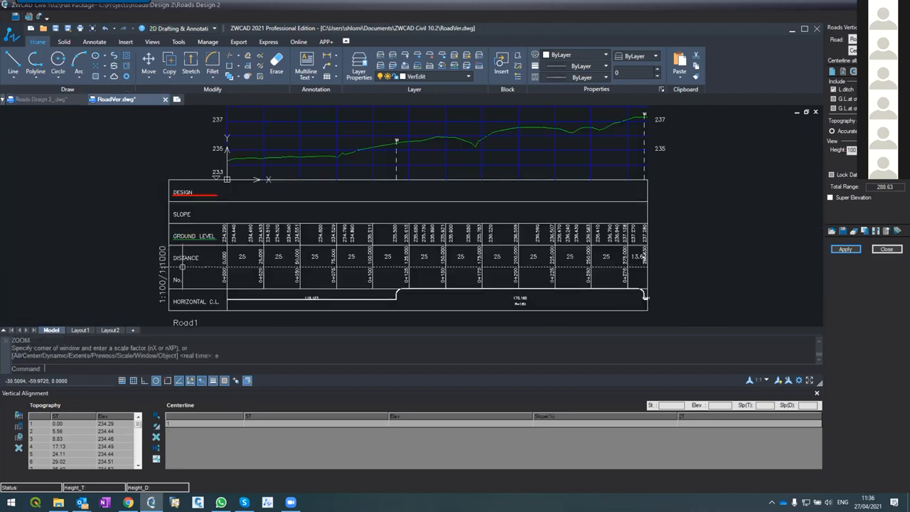
Examine the vertices of the green ground line at the start of Road1's profile, then fit the whole profile in view
scroll(243, 129, "up", 4)
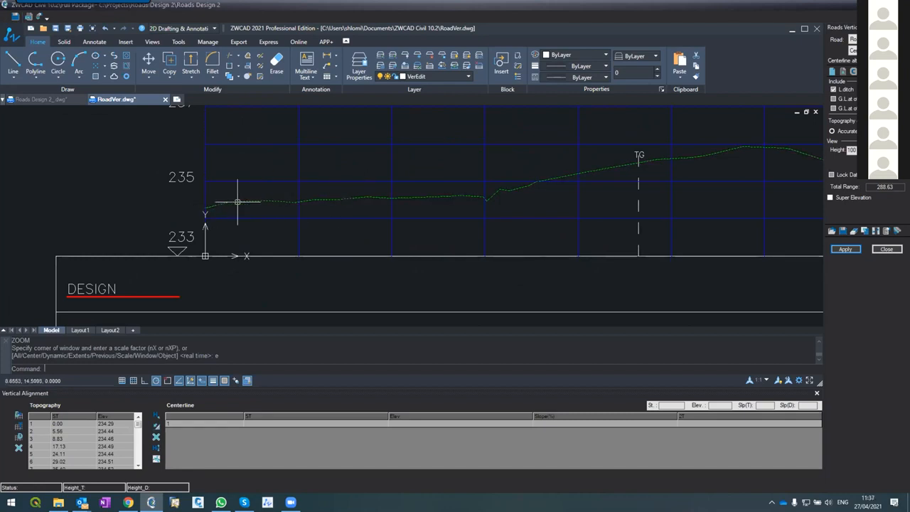
scroll(313, 178, "down", 4)
scroll(479, 184, "up", 3)
scroll(487, 178, "down", 3)
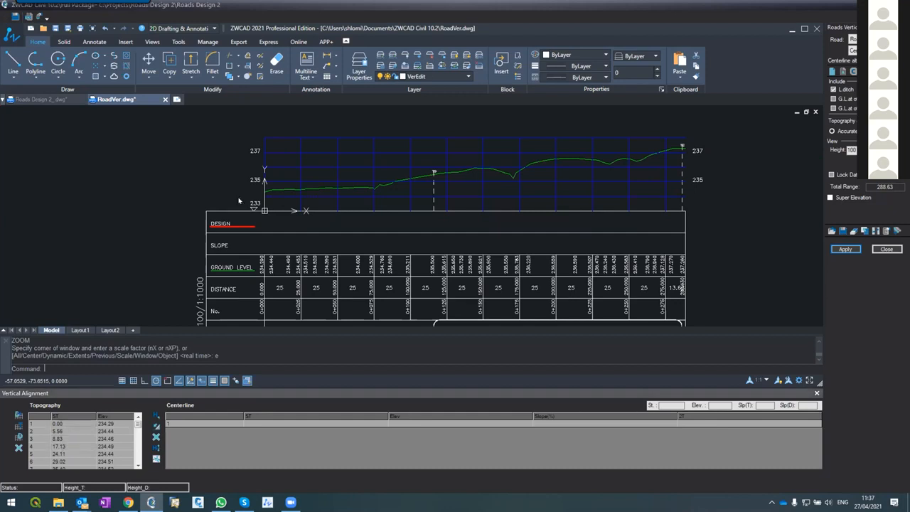
left_click(271, 189)
scroll(270, 187, "up", 10)
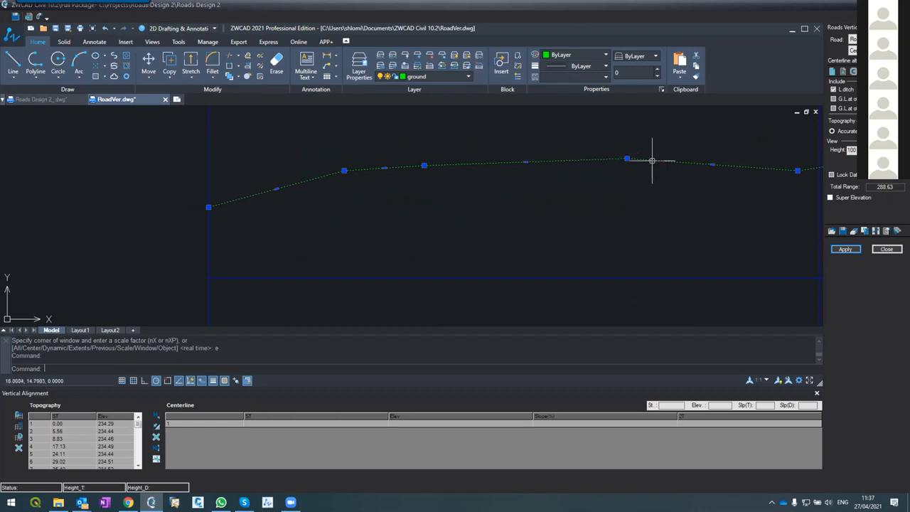
scroll(459, 116, "down", 5)
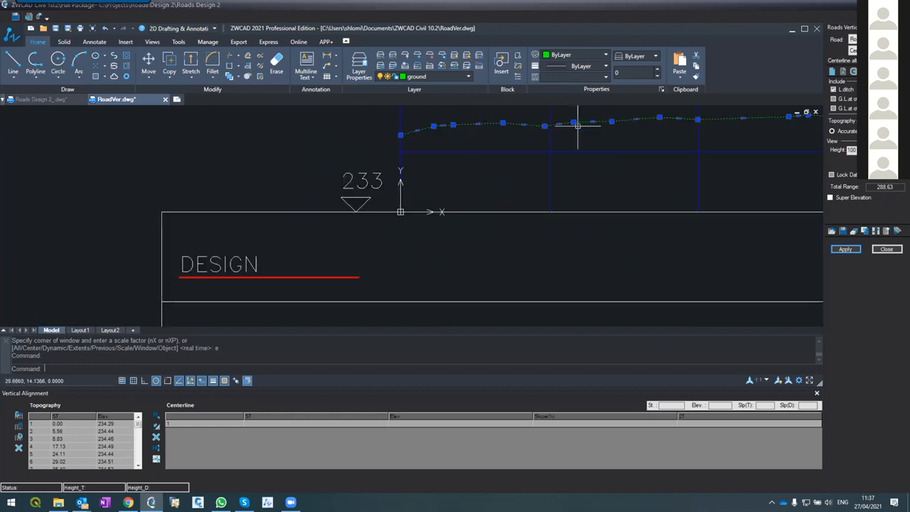
scroll(574, 115, "up", 4)
scroll(574, 115, "up", 5)
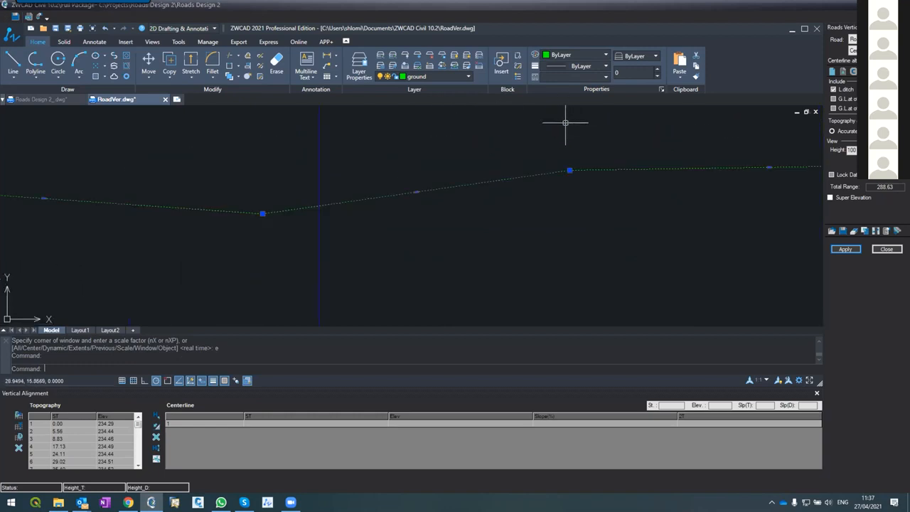
type("z")
key("Return")
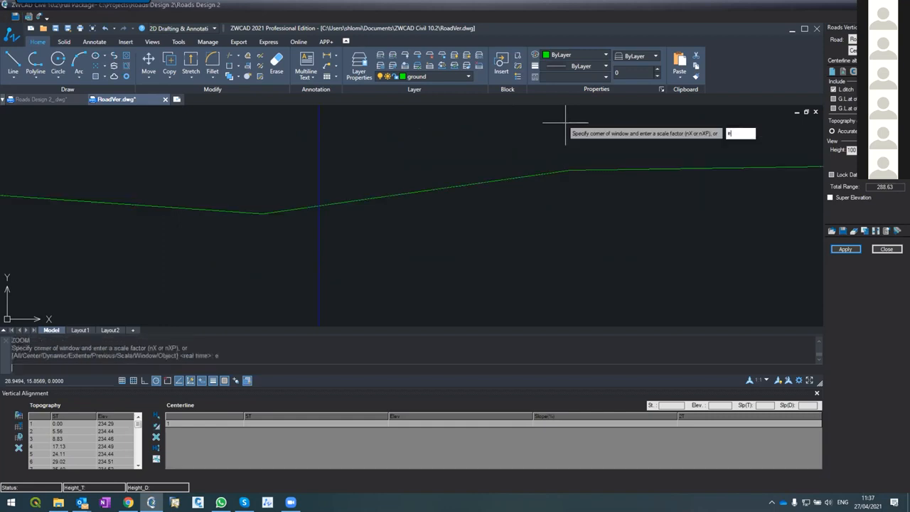
type("e")
key("Return")
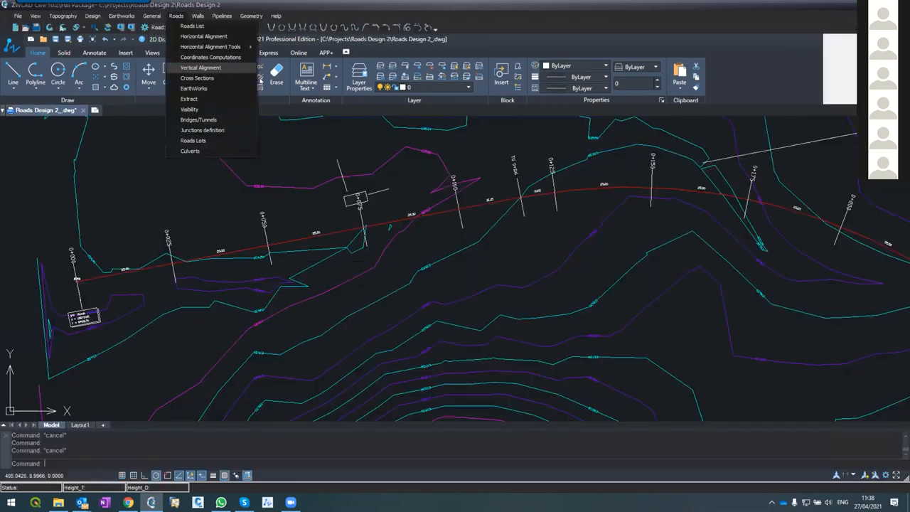
Reopen Road1's vertical alignment, apply the changes only to the vertical alignment and fit the whole profile in view
key("Escape")
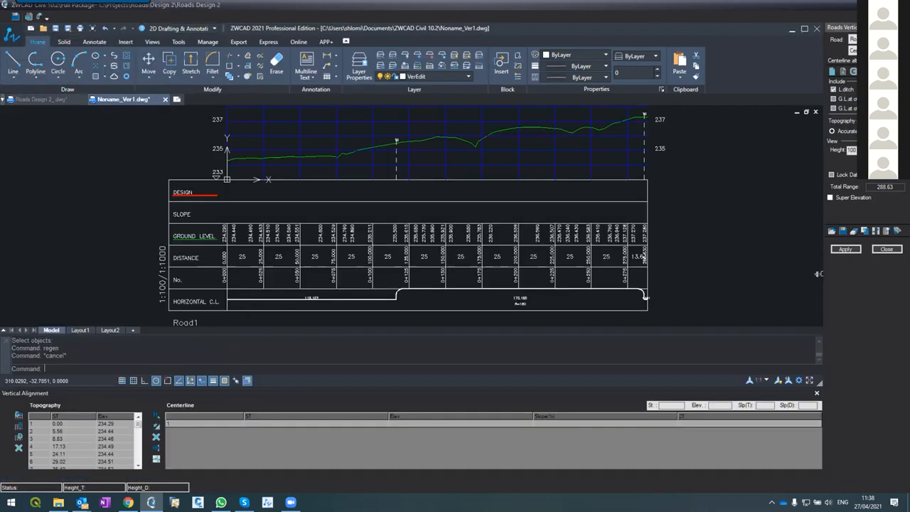
left_click(838, 248)
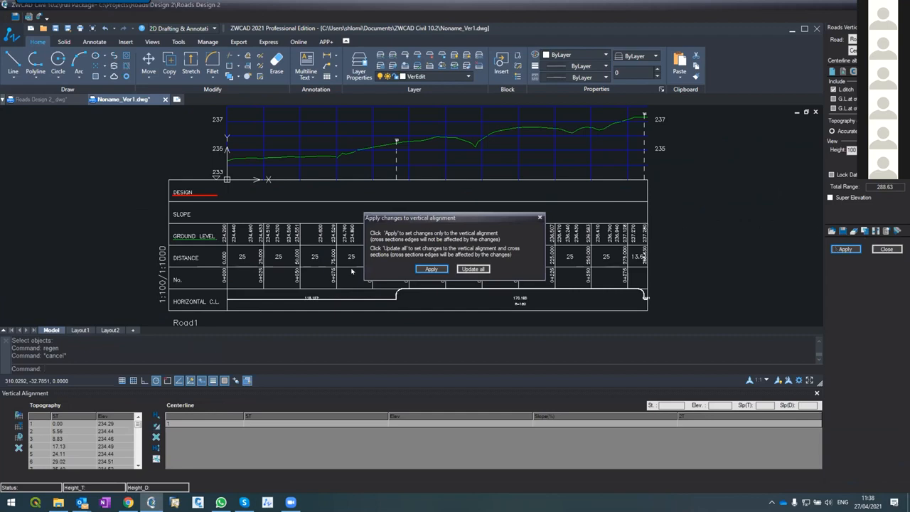
left_click(415, 269)
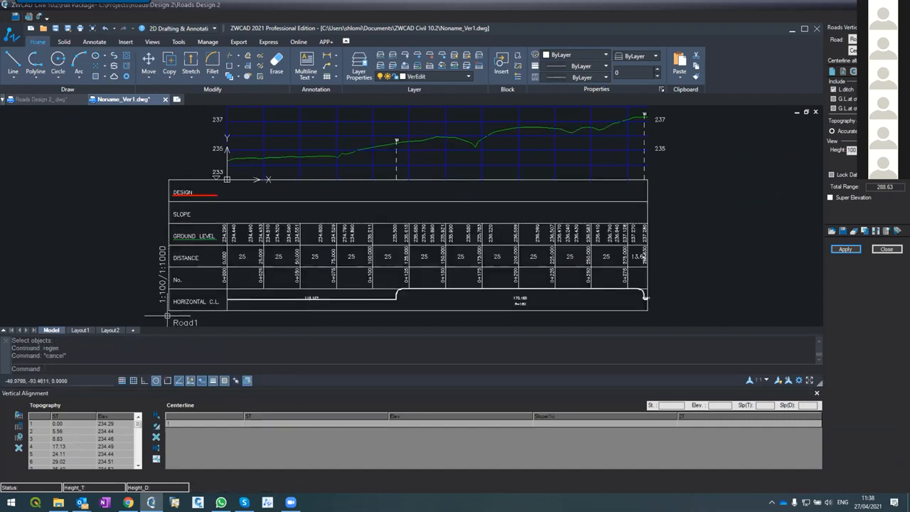
type("z")
key("Return")
type("e")
key("Return")
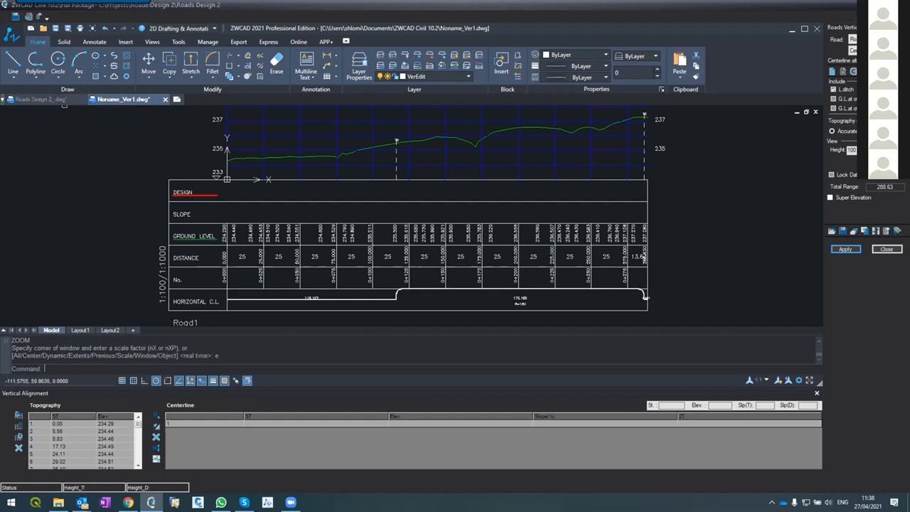
Check the plan in Roads Design 2_.dwg and return to the start of the ground profile in Noname_Ver1.dwg
left_click(43, 100)
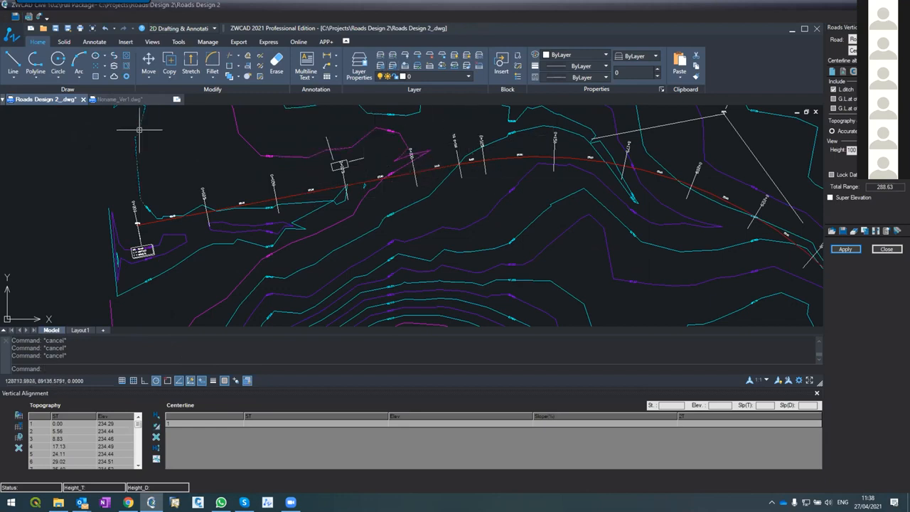
left_click(119, 100)
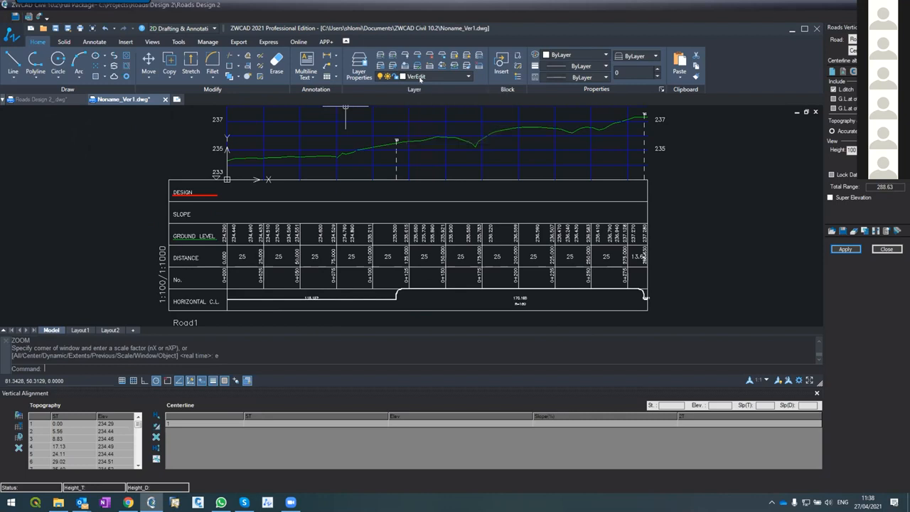
scroll(238, 125, "up", 3)
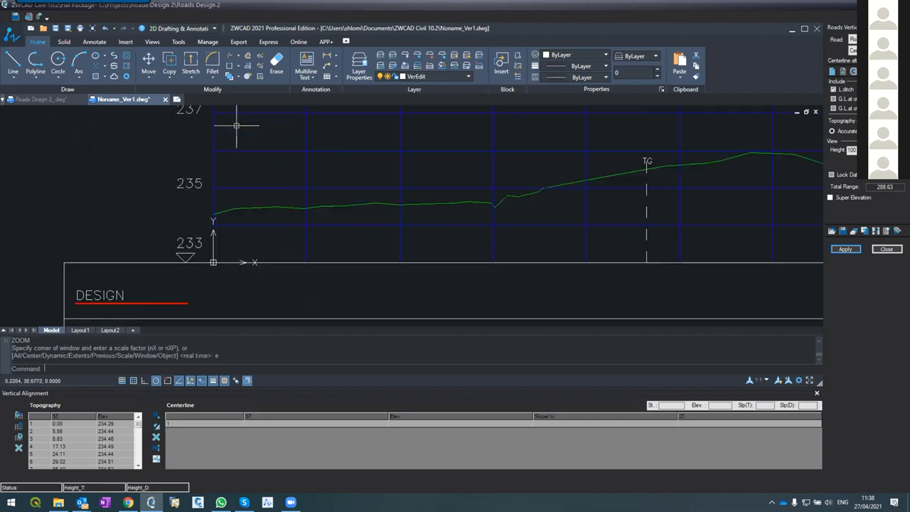
scroll(213, 209, "up", 4)
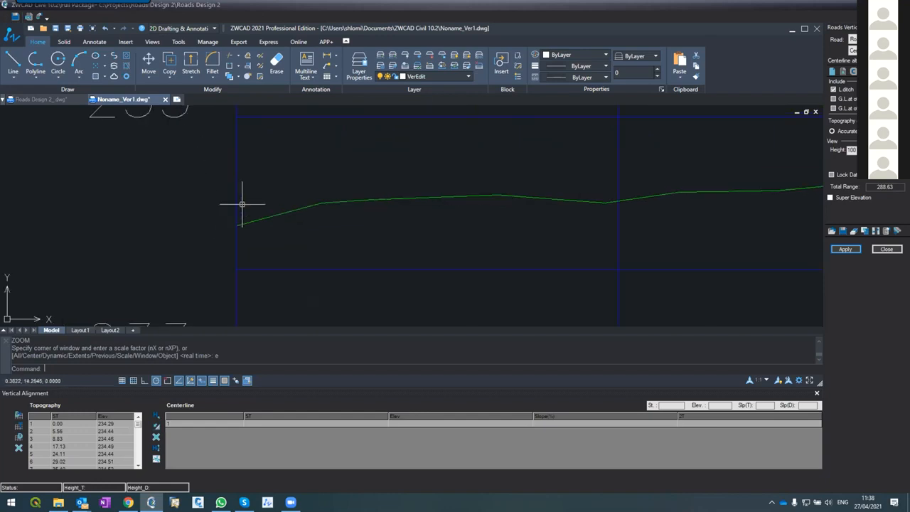
Start the design polyline at the profile's first station at elevation 235, with object snap turned on
type("p")
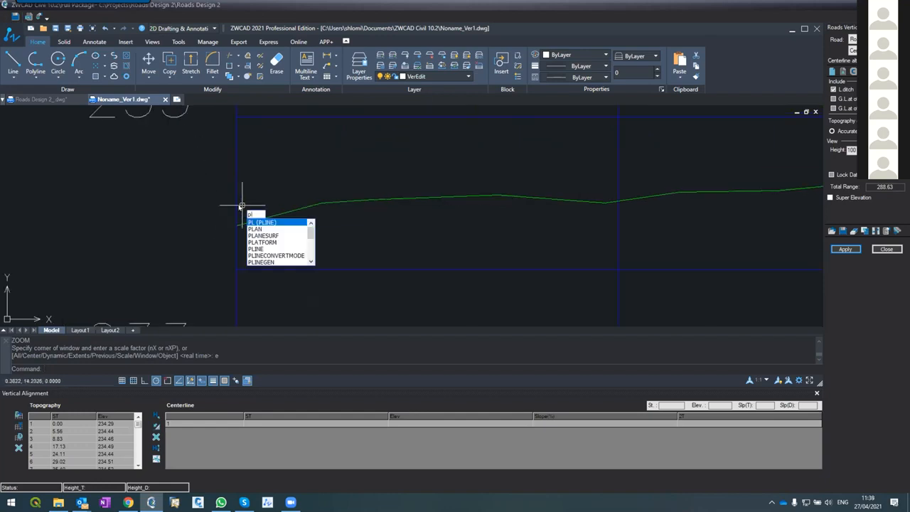
type("l")
key("Return")
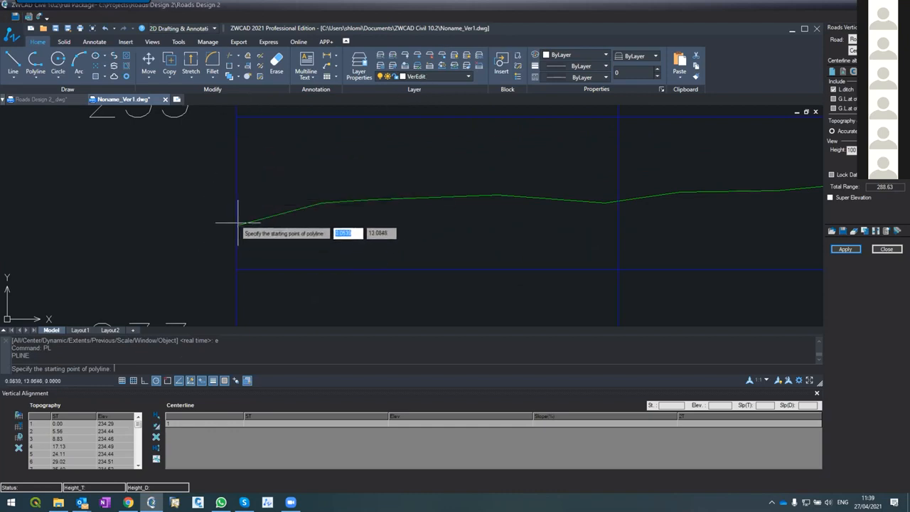
scroll(261, 197, "down", 2)
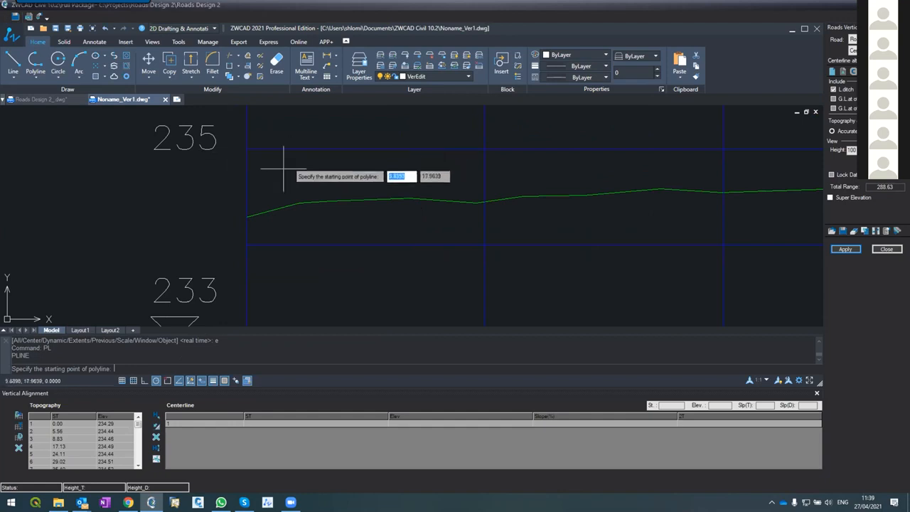
scroll(244, 220, "down", 5)
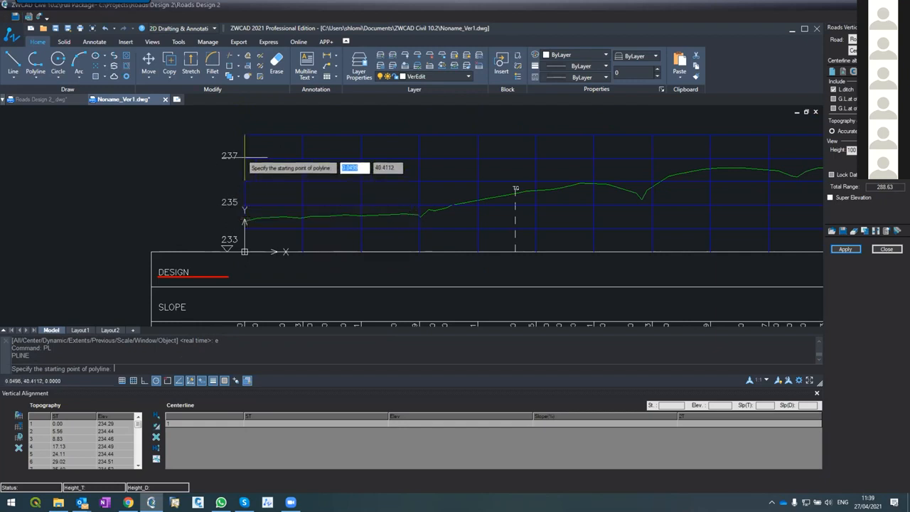
scroll(239, 244, "up", 5)
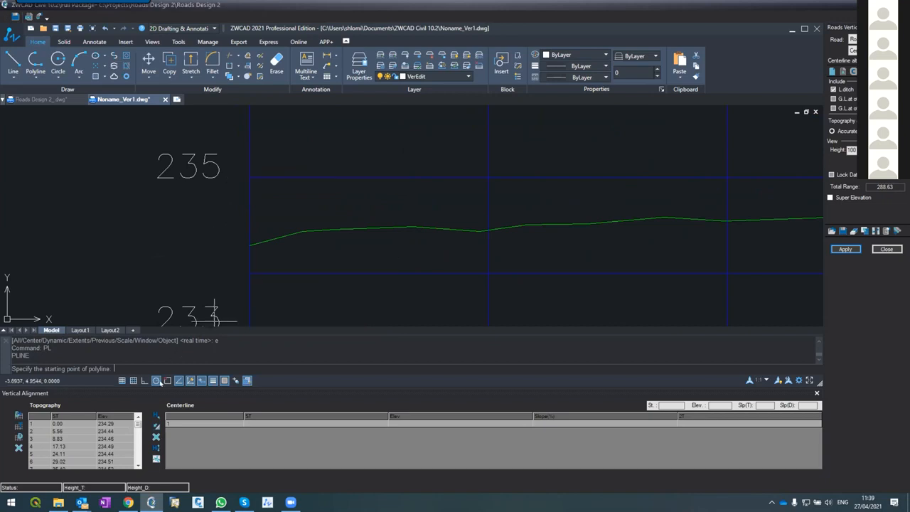
left_click(167, 380)
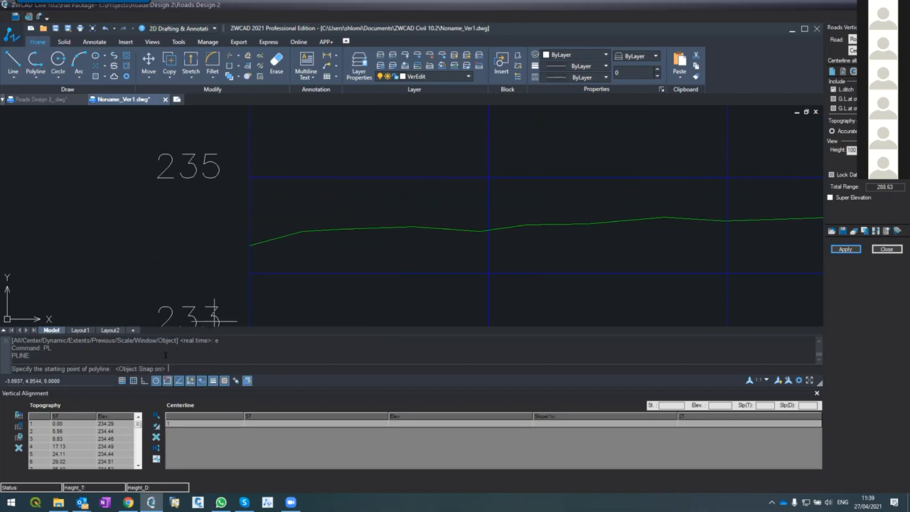
left_click(250, 177)
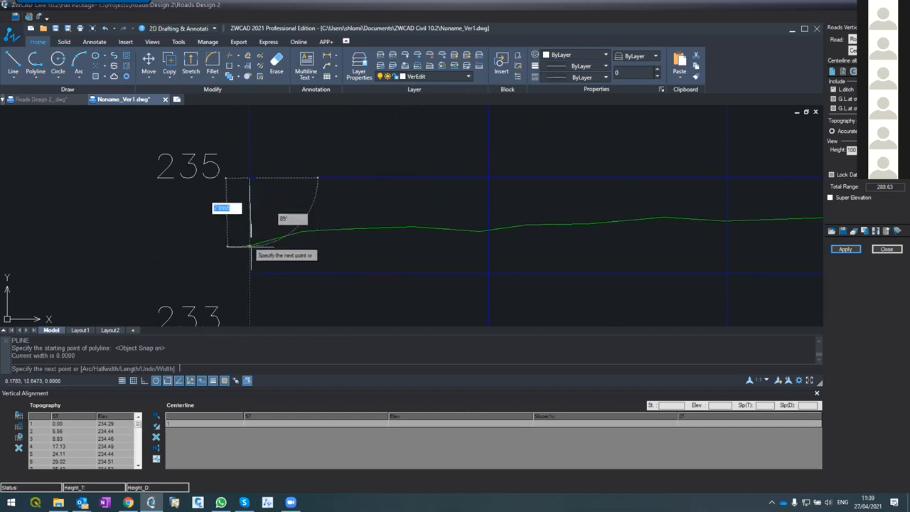
Place the polyline's second point on the ground line's vertex at about station 144
scroll(255, 187, "down", 2)
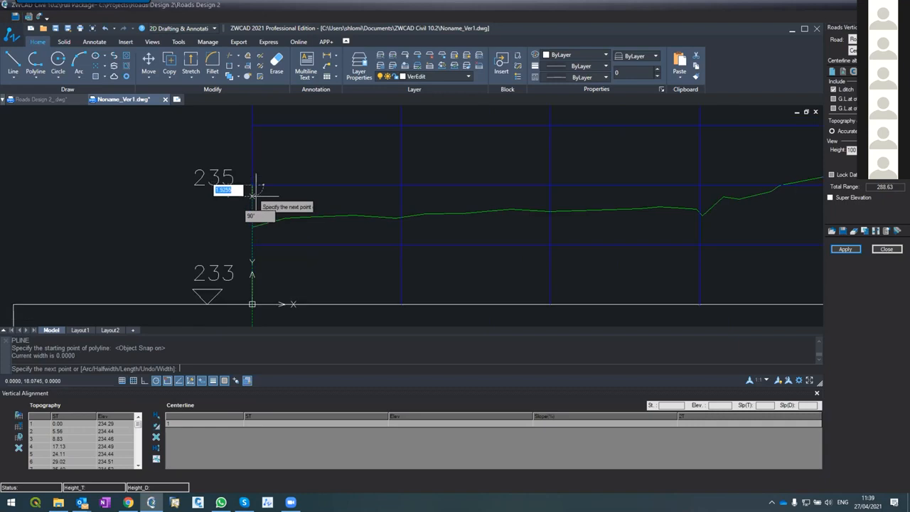
scroll(252, 201, "up", 2)
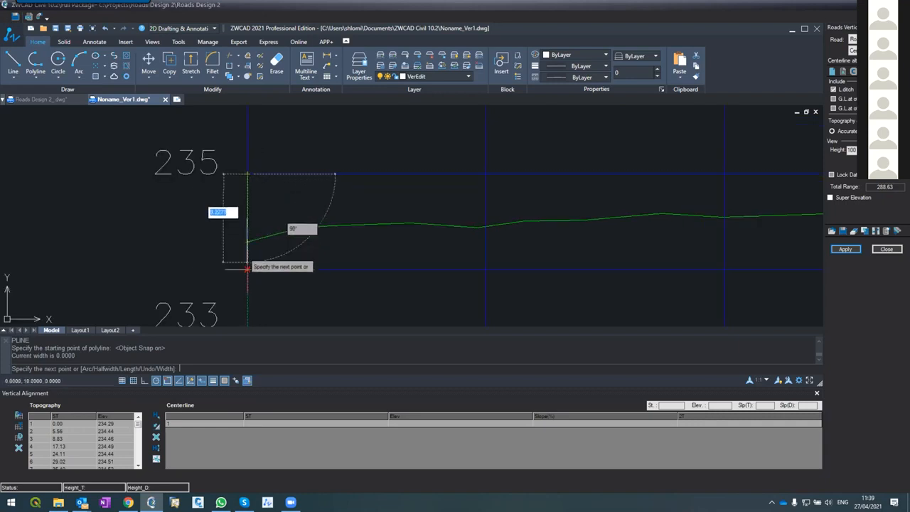
scroll(248, 242, "down", 3)
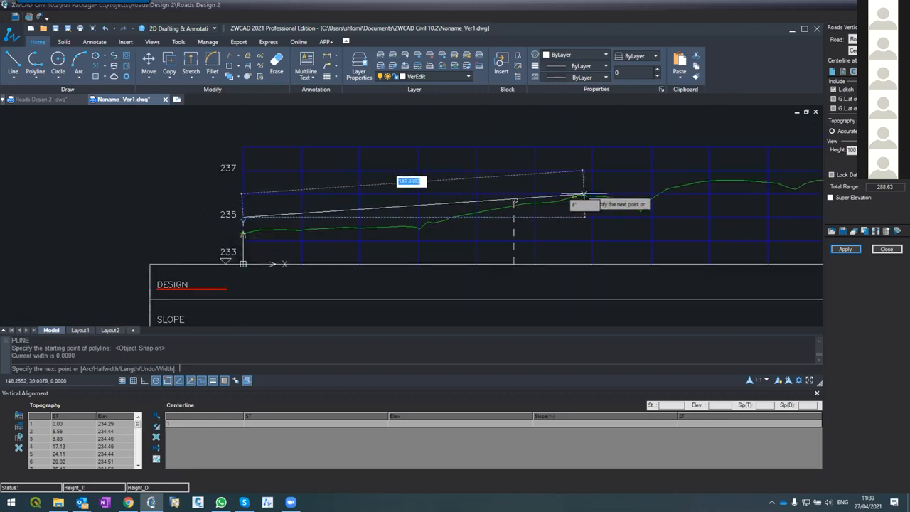
scroll(553, 150, "down", 3)
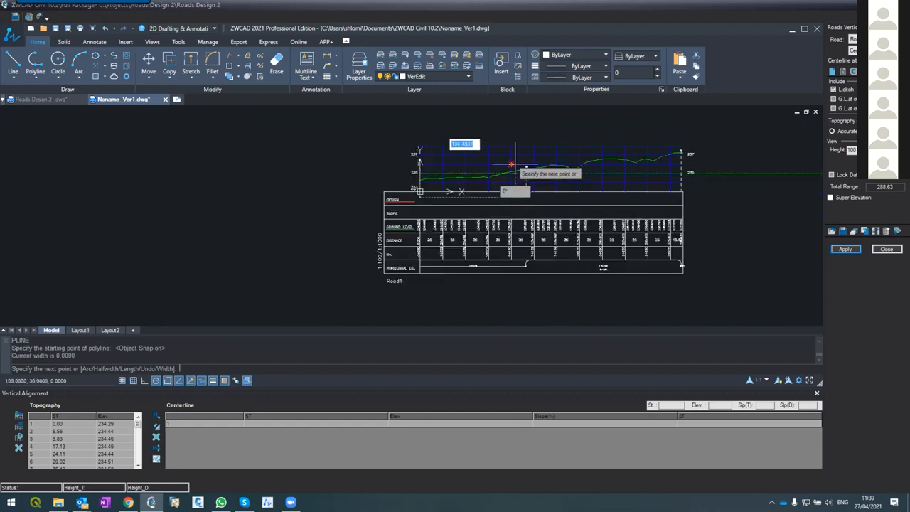
scroll(512, 157, "up", 1)
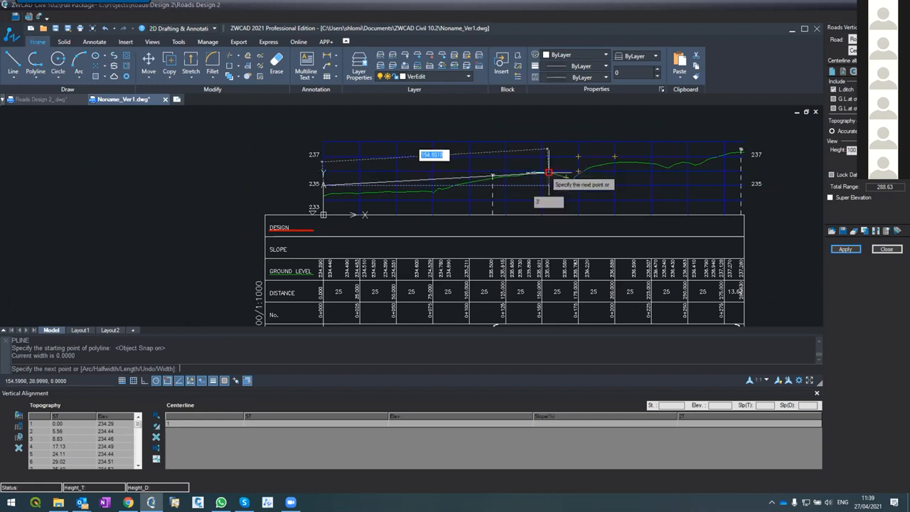
scroll(547, 172, "up", 2)
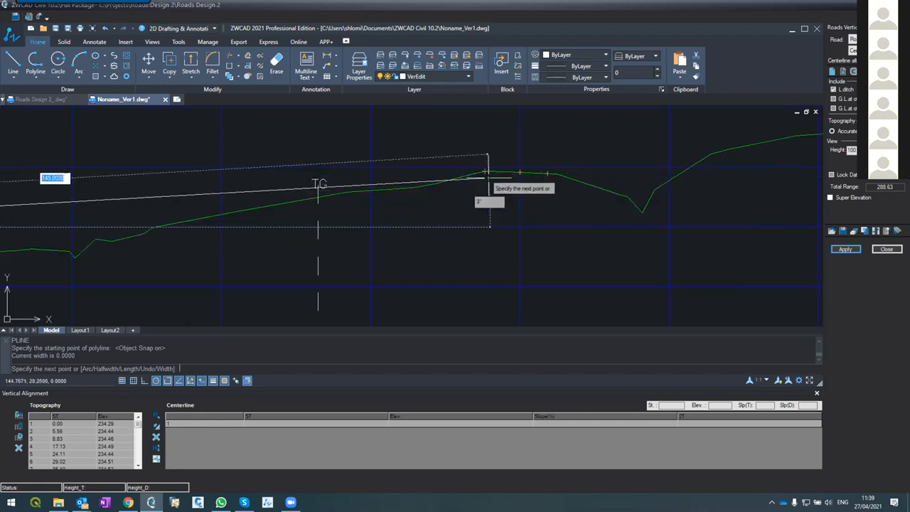
scroll(482, 166, "up", 2)
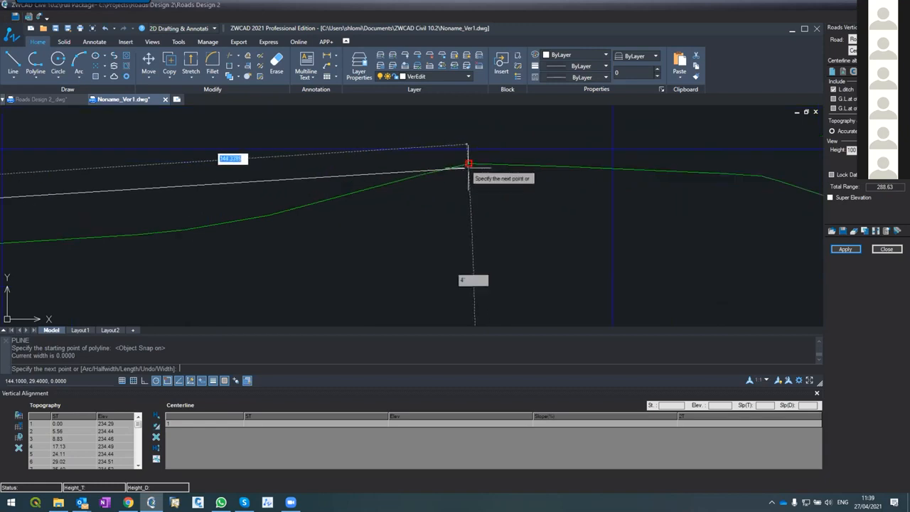
left_click(470, 168)
Place the design polyline's last point at the profile's end, station 288.63 at elevation 237, and finish the polyline
scroll(463, 217, "down", 2)
scroll(418, 253, "down", 3)
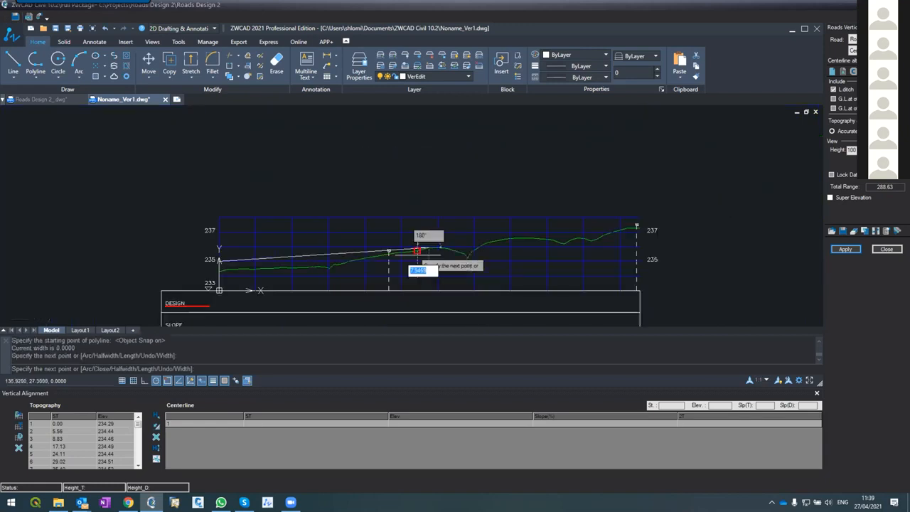
scroll(648, 225, "up", 2)
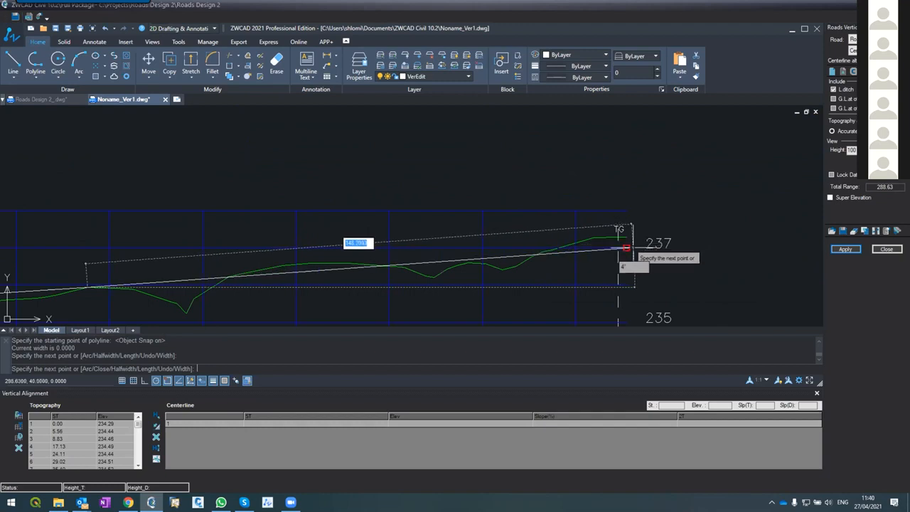
left_click(626, 248)
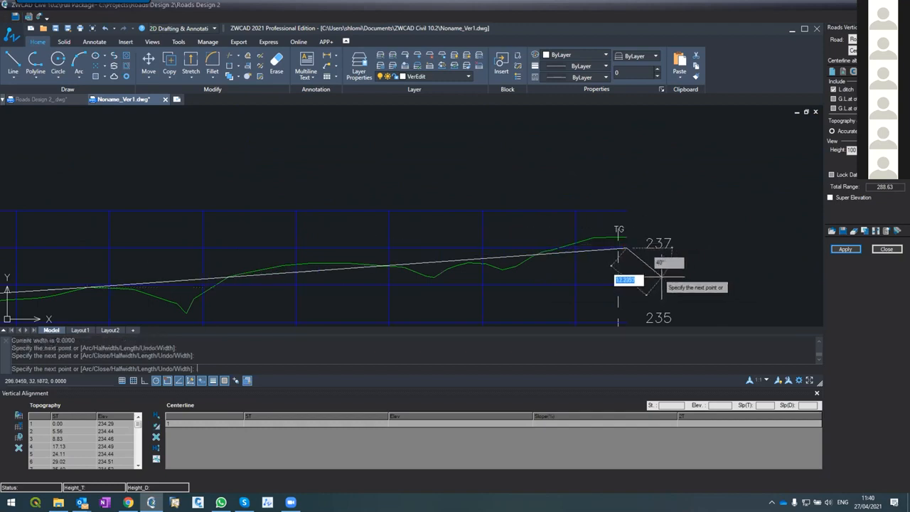
key("Return")
Stretch the design polyline's middle vertex to about station 155 at elevation 235.39, with object snap turned off
scroll(527, 189, "down", 3)
scroll(499, 221, "up", 2)
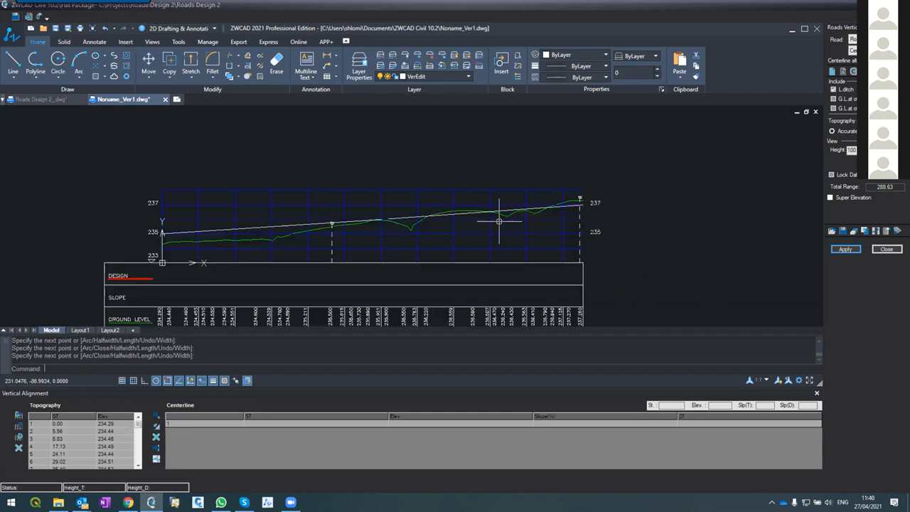
left_click(365, 212)
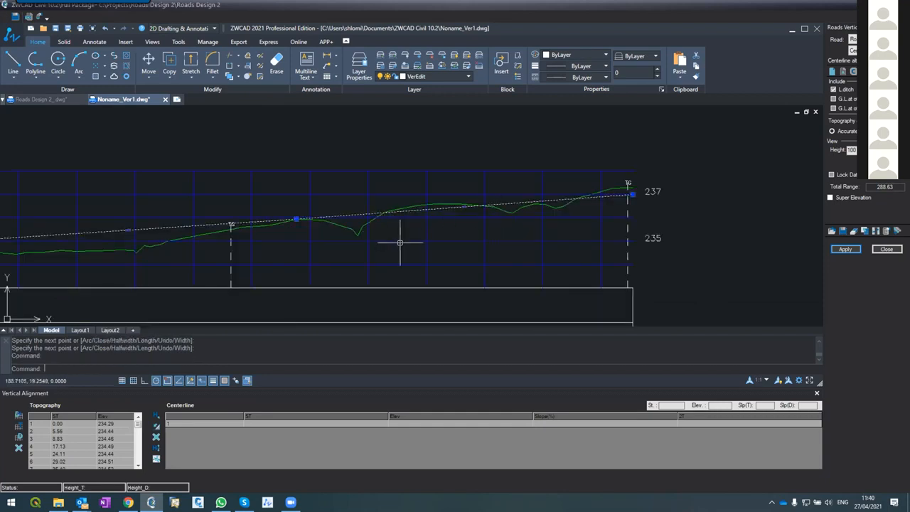
left_click(296, 219)
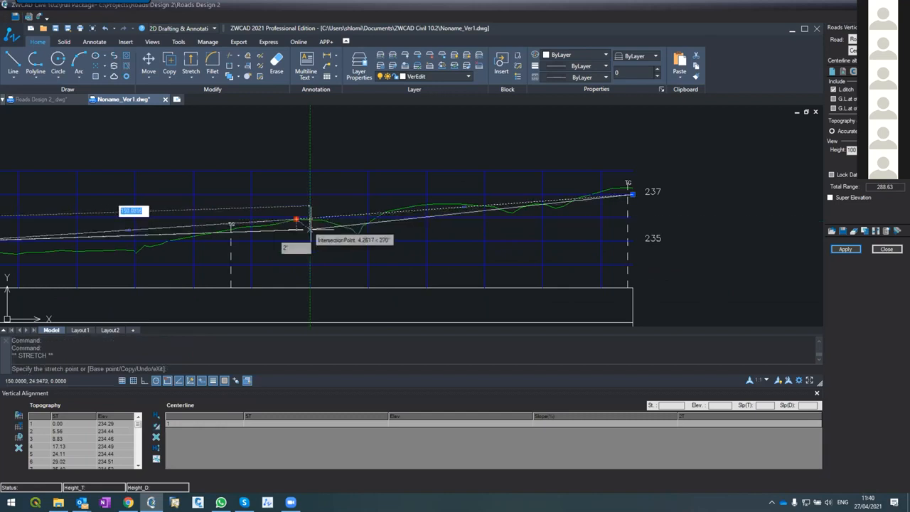
left_click(168, 381)
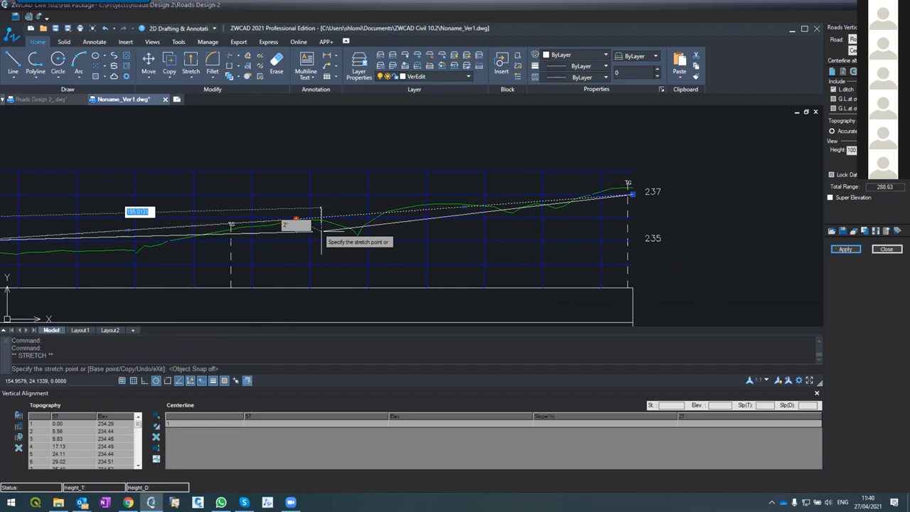
left_click(323, 231)
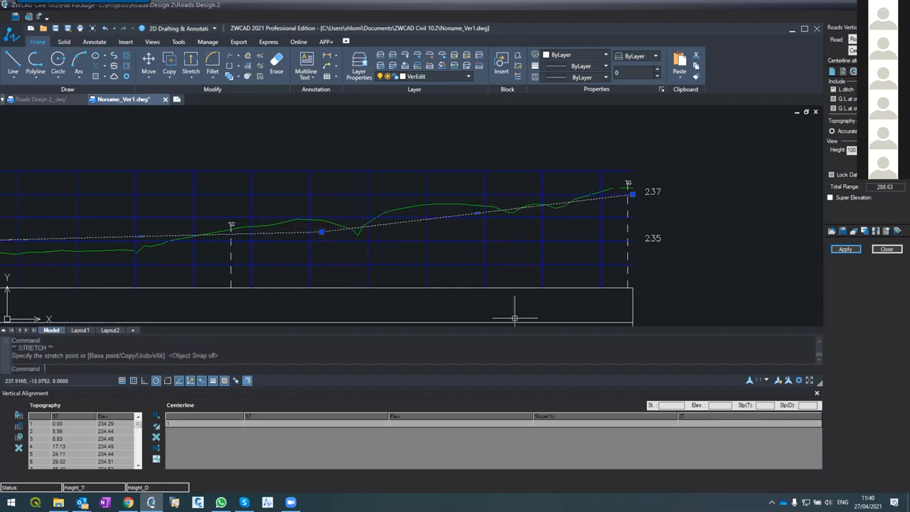
Apply the reshaped design polyline only to the vertical alignment and bring the whole profile into view
left_click(845, 249)
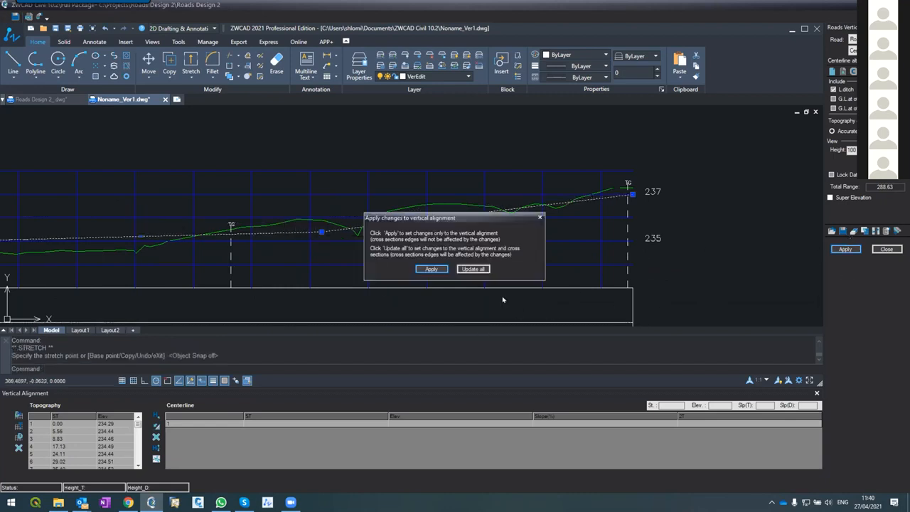
left_click(430, 269)
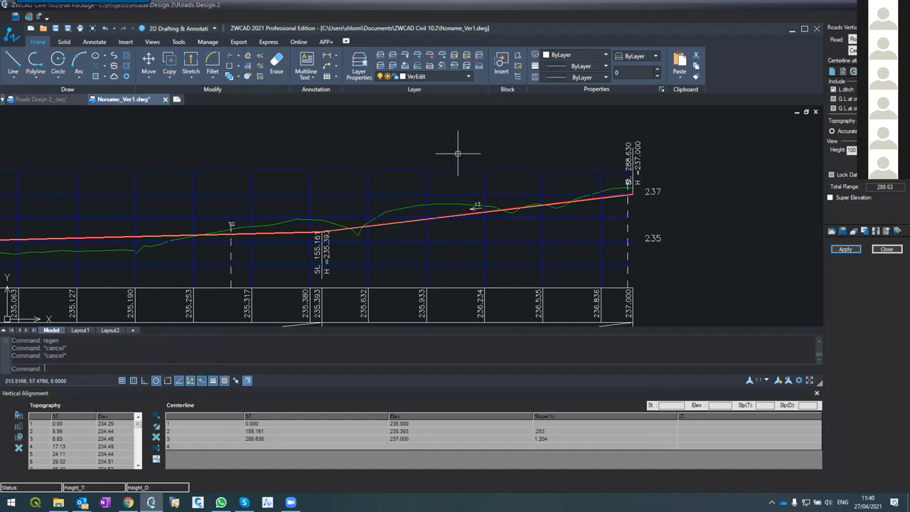
scroll(462, 152, "down", 5)
scroll(467, 153, "up", 3)
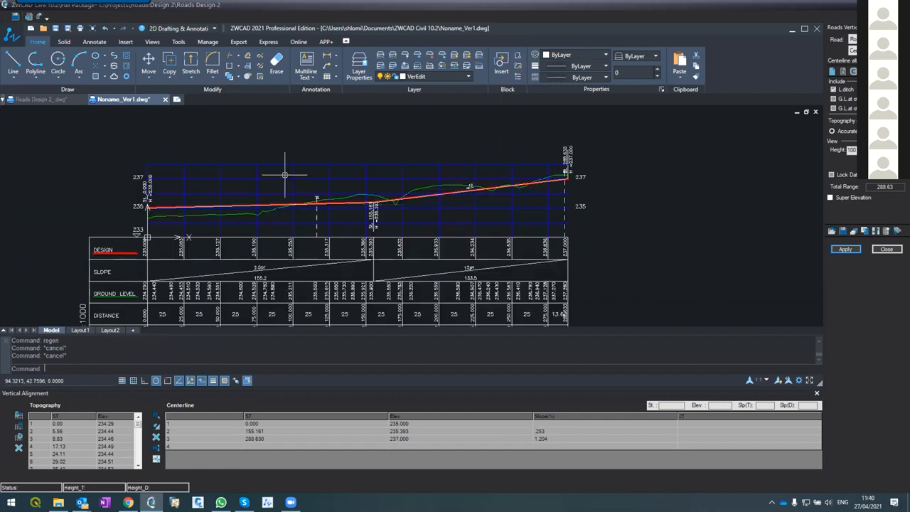
Compare the stations and elevations of the three centerline points in the table with their labels on the profile
left_click(246, 425)
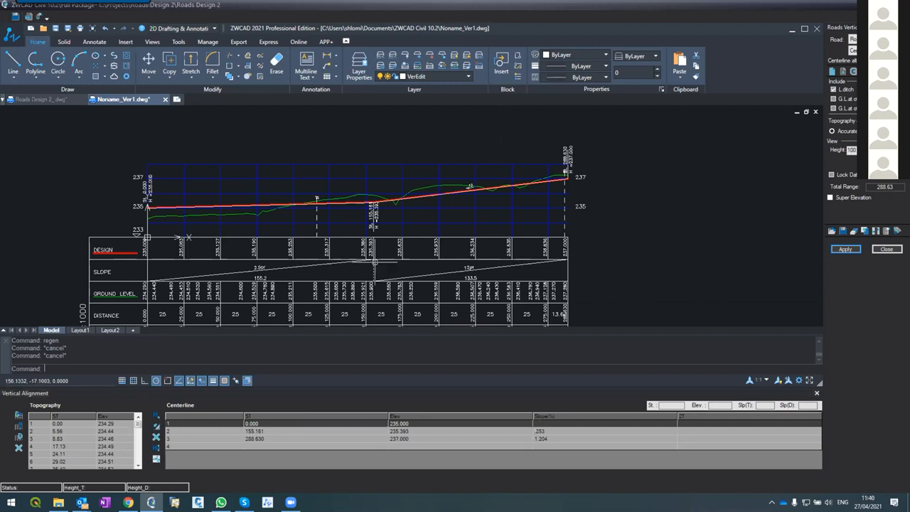
scroll(131, 204, "up", 5)
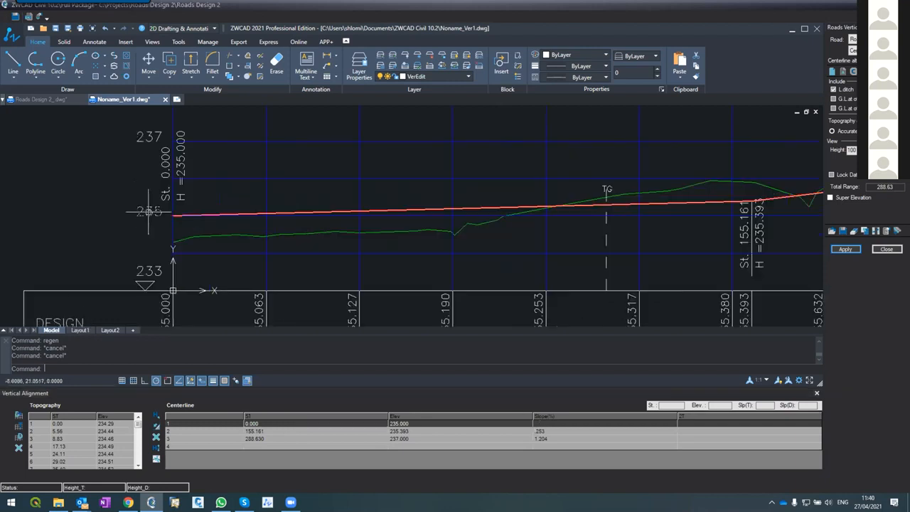
scroll(164, 210, "up", 2)
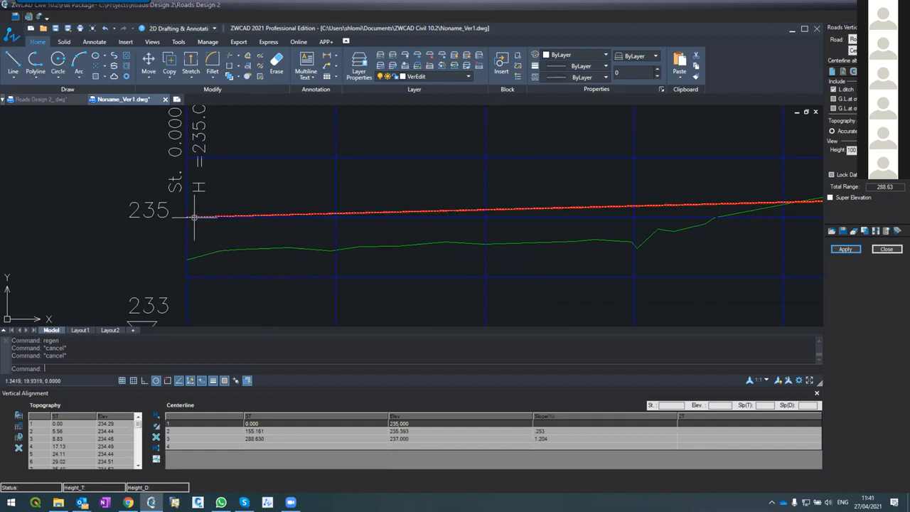
scroll(192, 217, "up", 2)
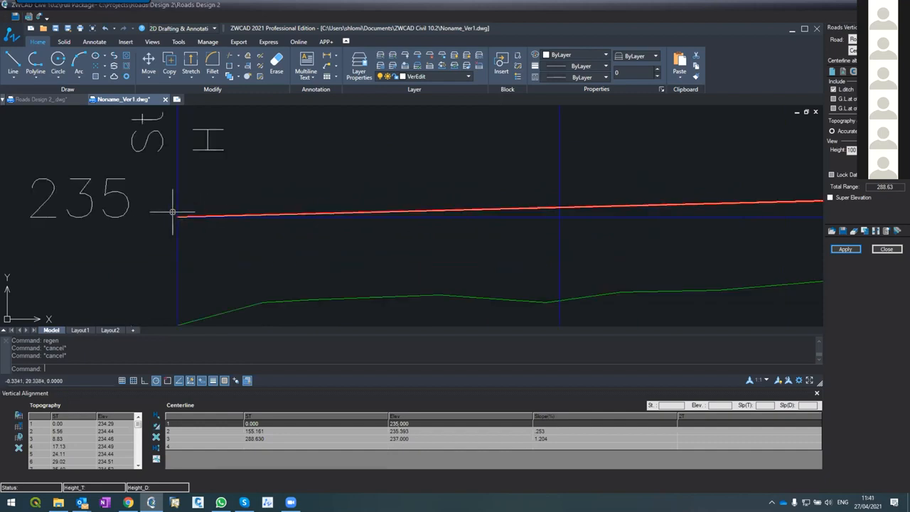
scroll(172, 212, "down", 3)
scroll(248, 228, "down", 2)
scroll(583, 251, "up", 3)
scroll(484, 183, "up", 2)
scroll(458, 191, "down", 2)
scroll(448, 141, "up", 3)
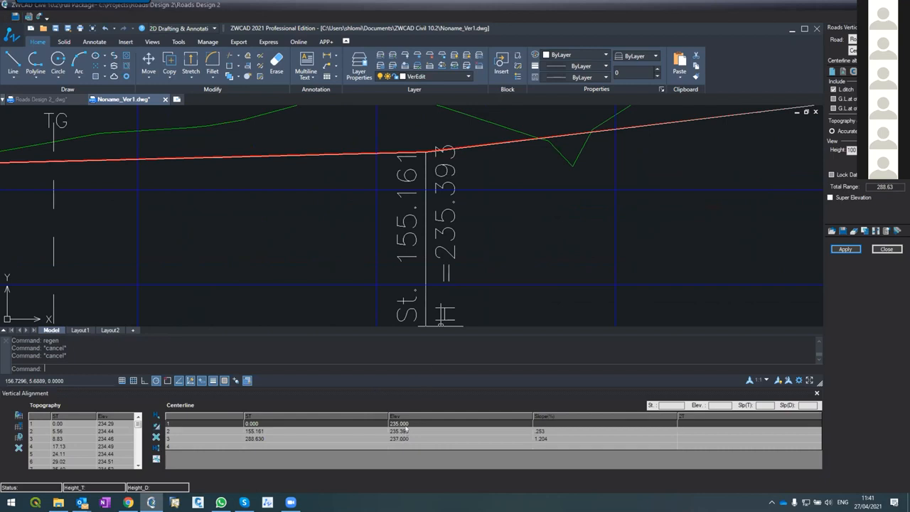
scroll(403, 182, "down", 4)
scroll(402, 182, "down", 2)
scroll(617, 149, "up", 3)
scroll(615, 148, "up", 3)
scroll(541, 182, "up", 2)
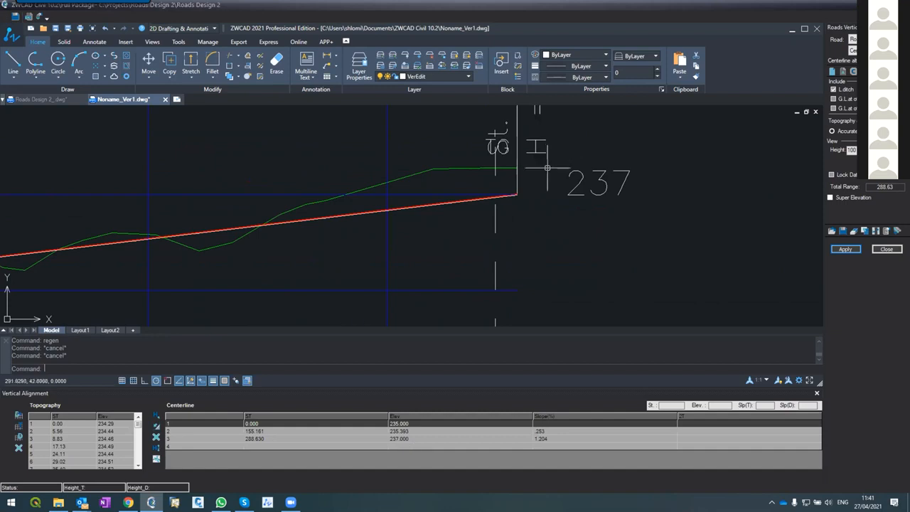
scroll(540, 179, "down", 3)
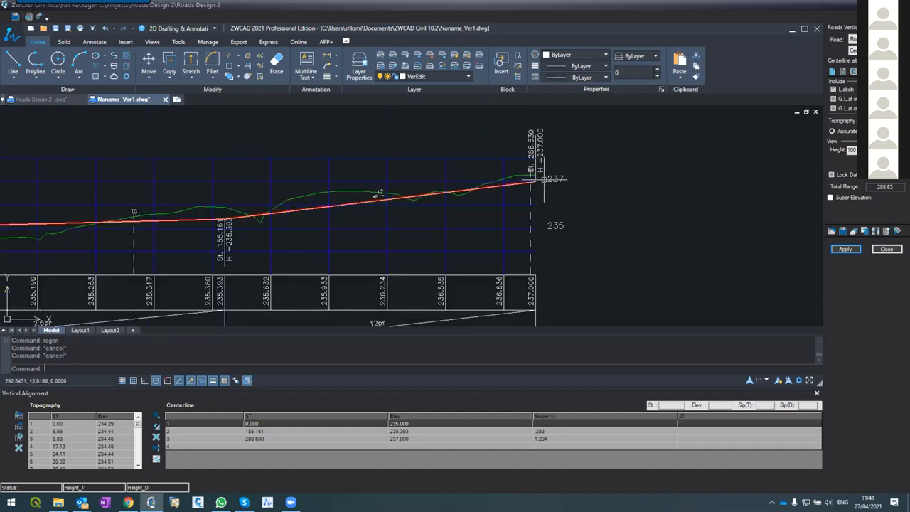
Examine the slopes of the two centerline segments in the table and along the profile
scroll(540, 178, "down", 2)
scroll(218, 187, "up", 4)
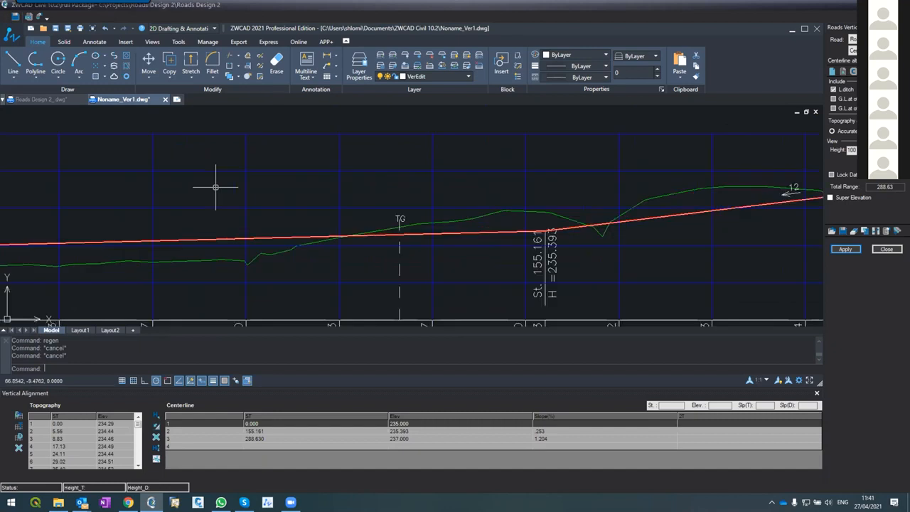
left_click(535, 431)
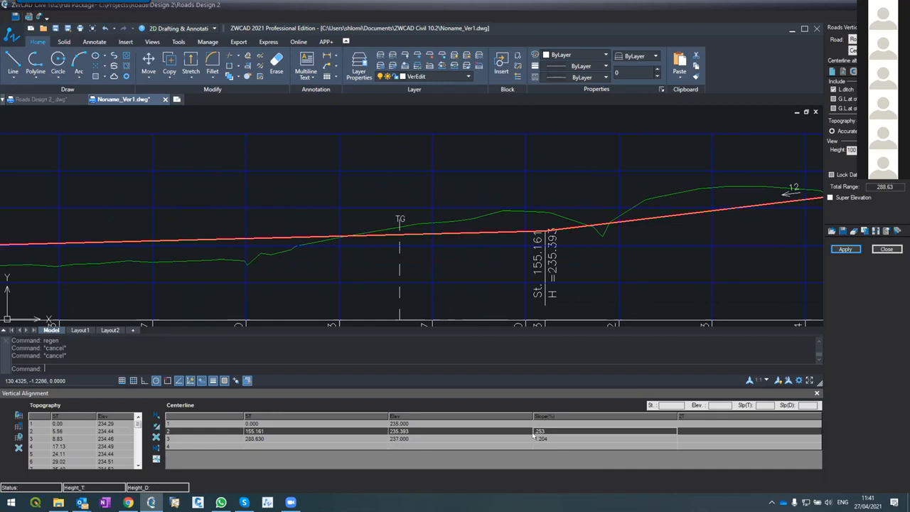
scroll(339, 149, "down", 2)
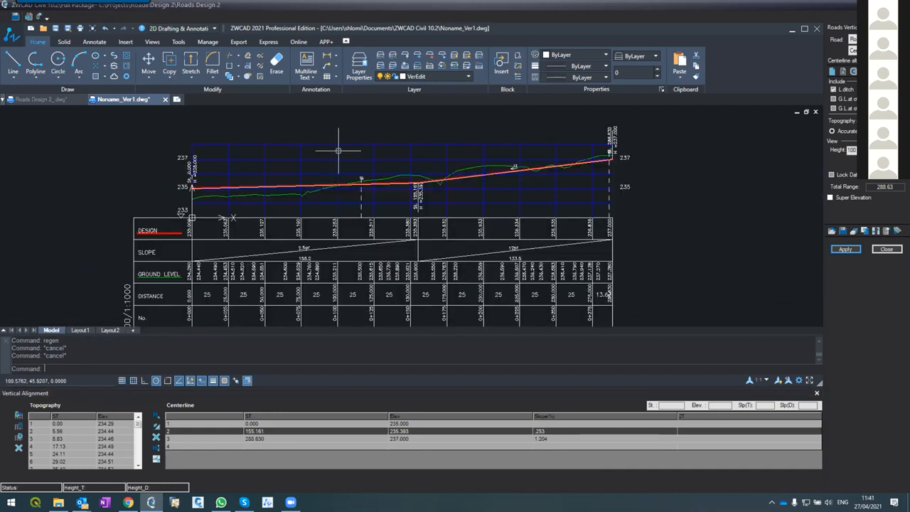
scroll(342, 161, "up", 2)
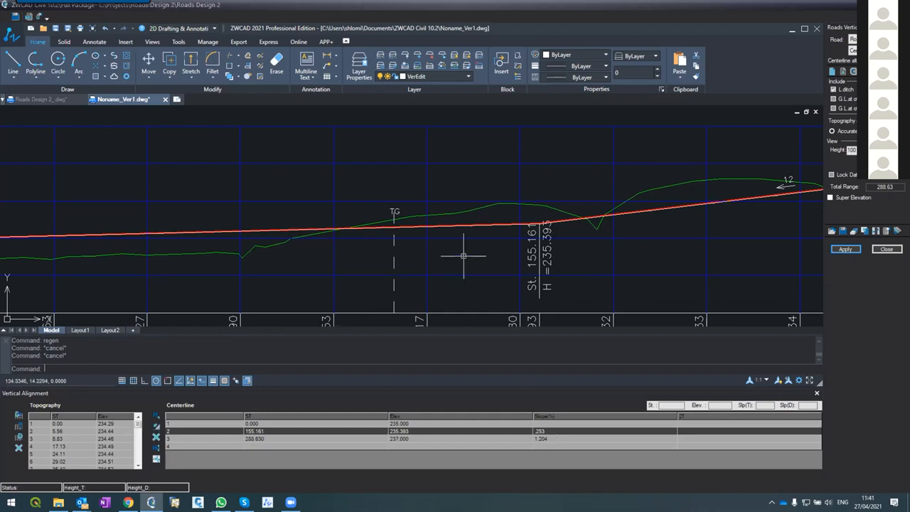
scroll(461, 206, "down", 5)
scroll(458, 209, "up", 3)
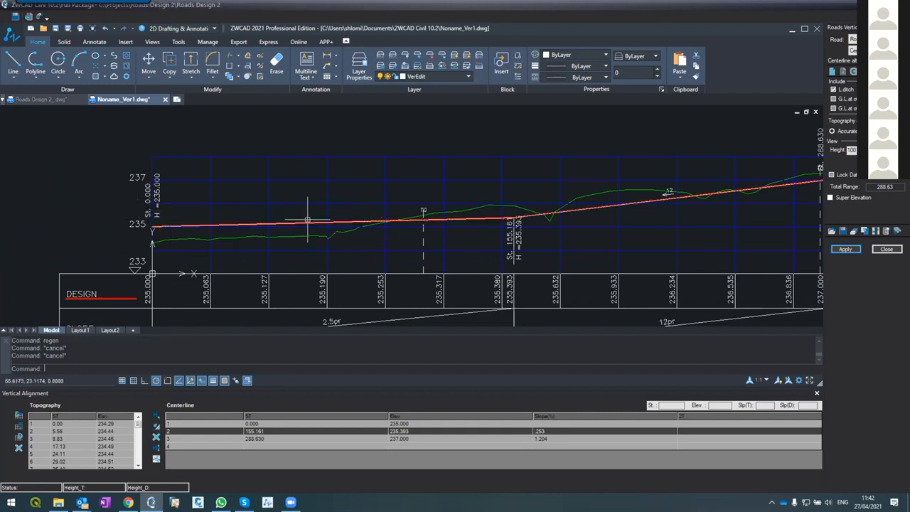
Draw a separate straight polyline about 46 m long just above the first design segment, with polar and object snap tracking off
type("pl")
key("Return")
left_click(336, 212)
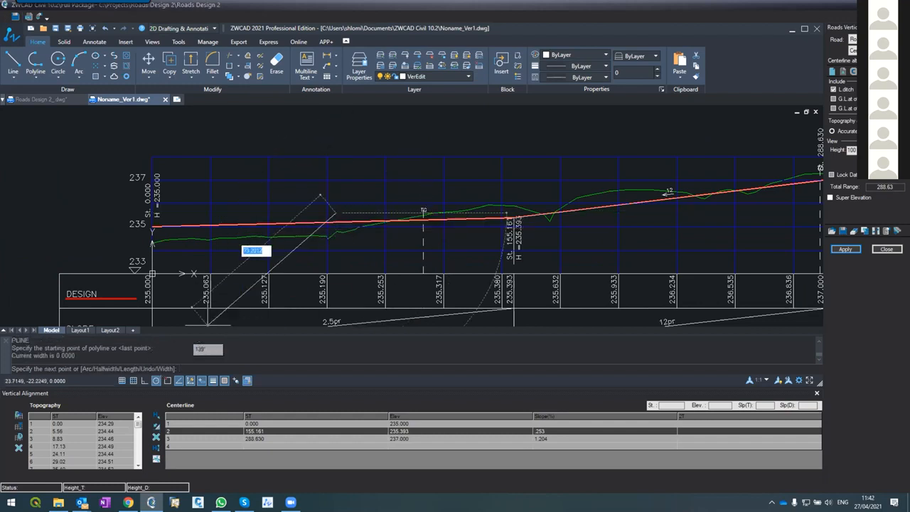
left_click(155, 382)
left_click(182, 381)
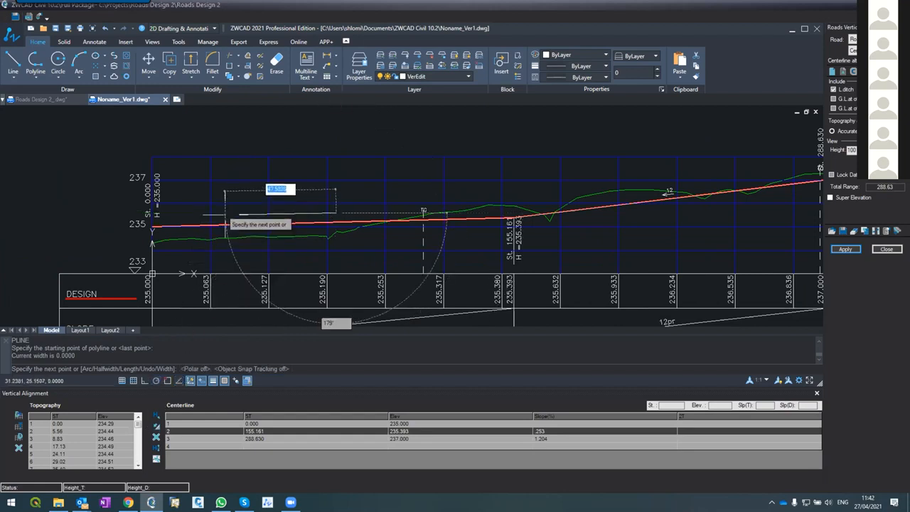
left_click(229, 217)
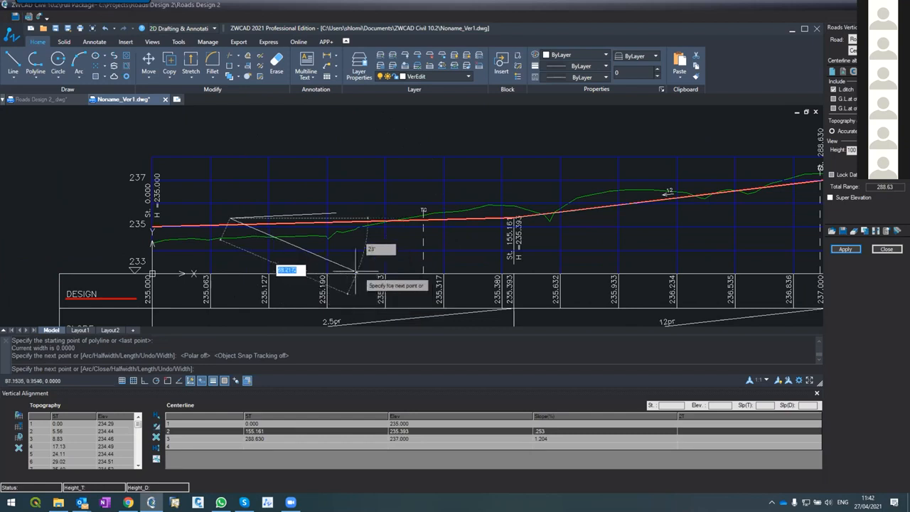
key("Return")
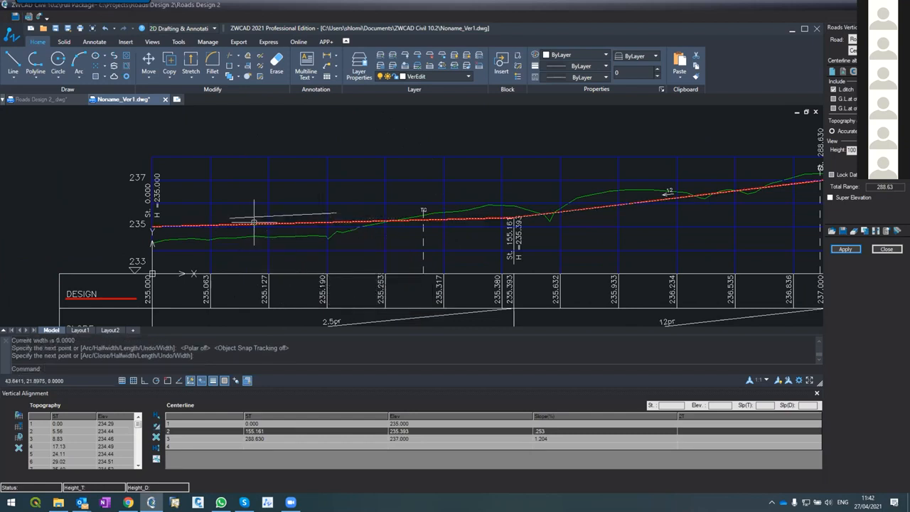
Stretch the design line's start point down along station 0 to about elevation 234.6, using only the Nearest object snap
scroll(254, 221, "up", 5)
scroll(251, 221, "down", 4)
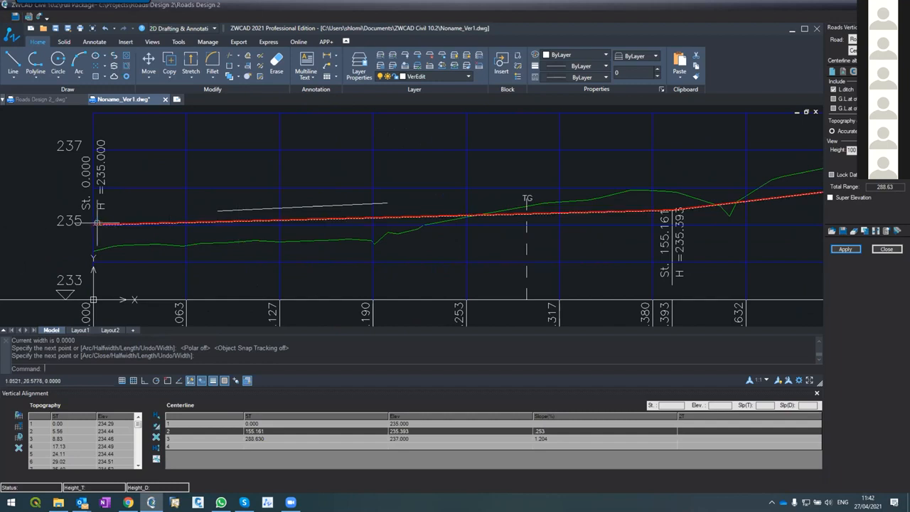
left_click(94, 228)
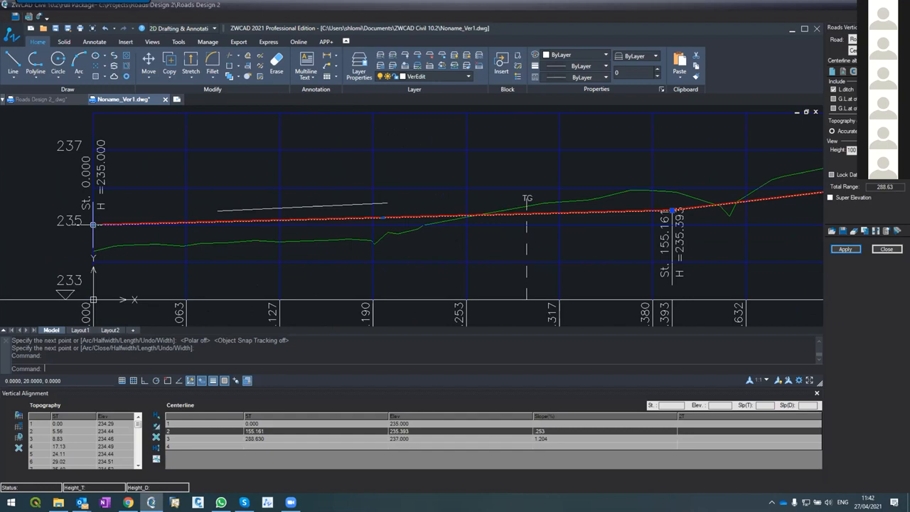
left_click(93, 226)
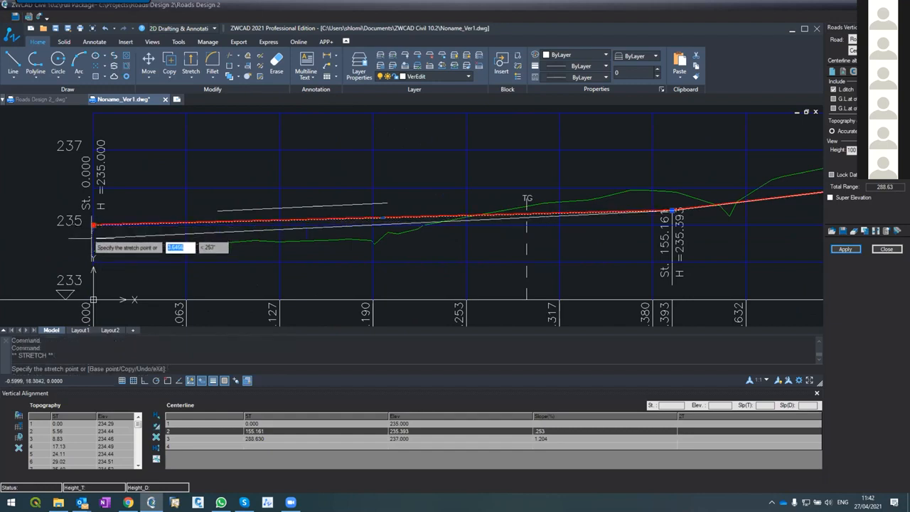
left_click(167, 381)
right_click(165, 382)
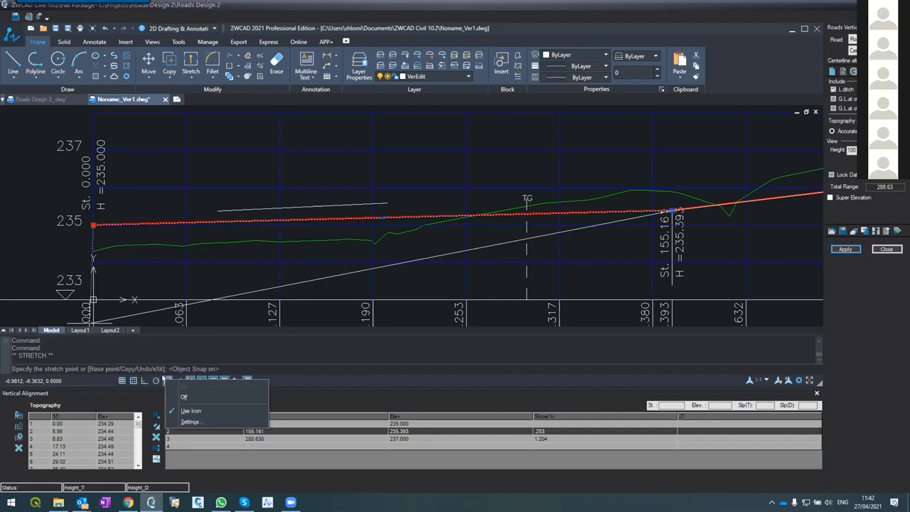
left_click(187, 421)
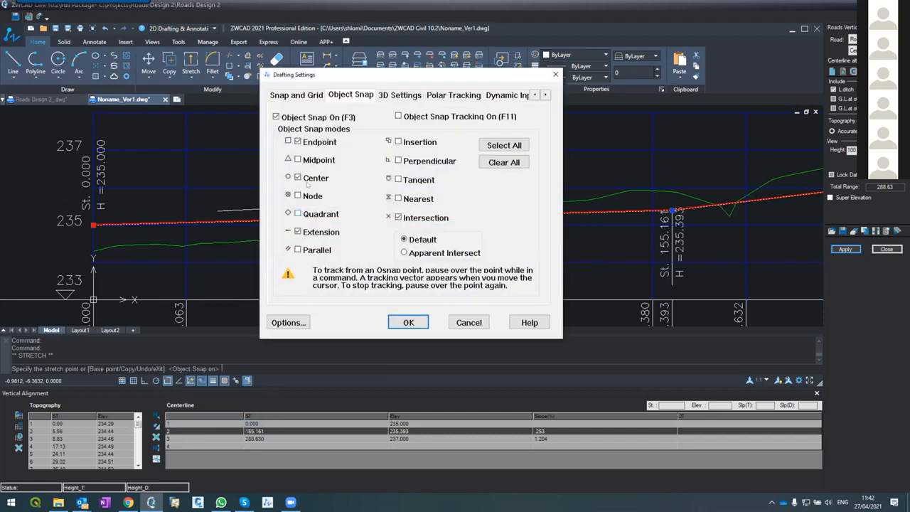
left_click(298, 142)
left_click(298, 232)
left_click(398, 217)
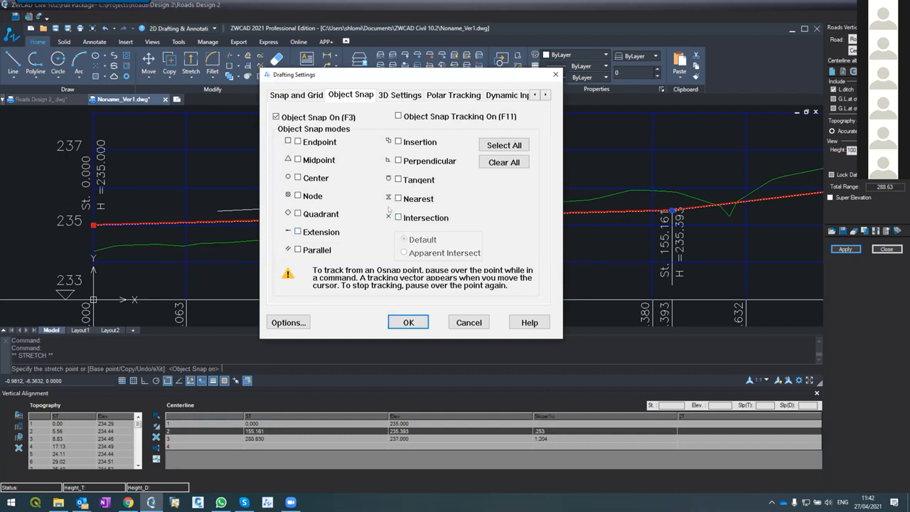
left_click(398, 198)
left_click(408, 322)
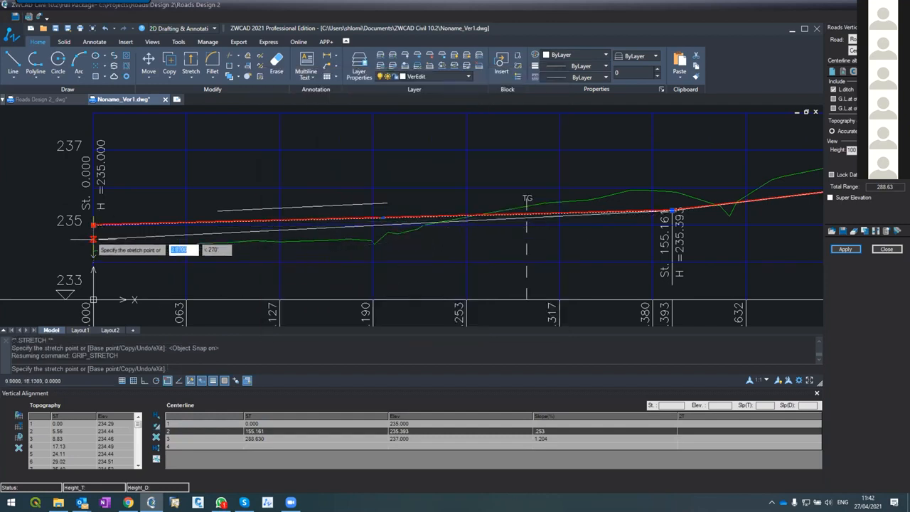
left_click(93, 239)
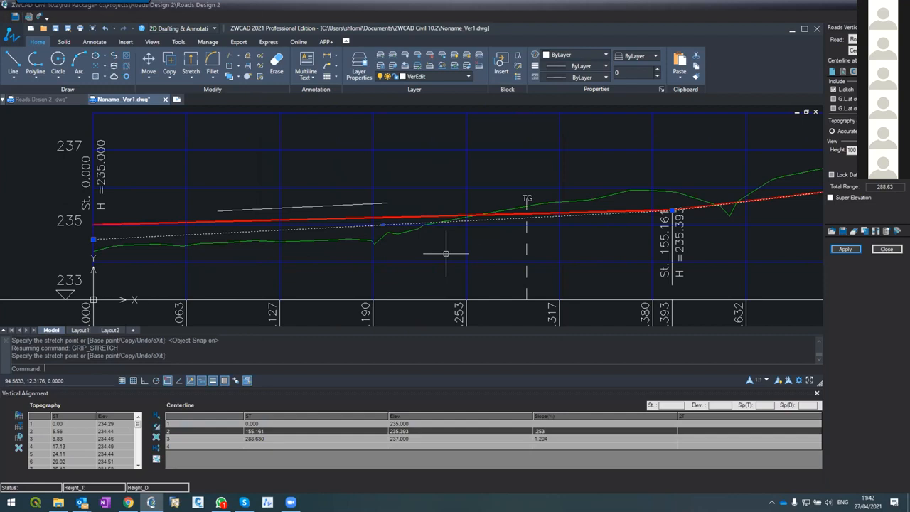
Apply the lowered start point to the vertical alignment only, leaving the cross-section edges unaffected
left_click(845, 249)
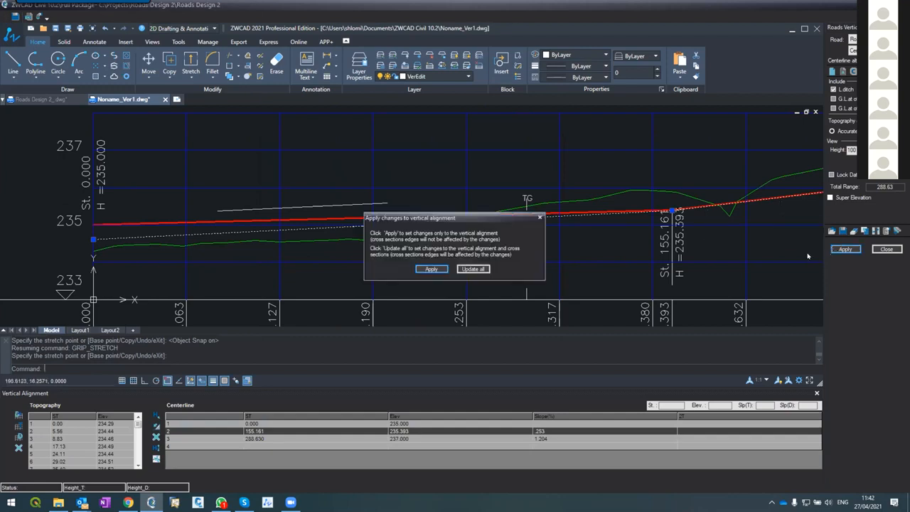
left_click(431, 269)
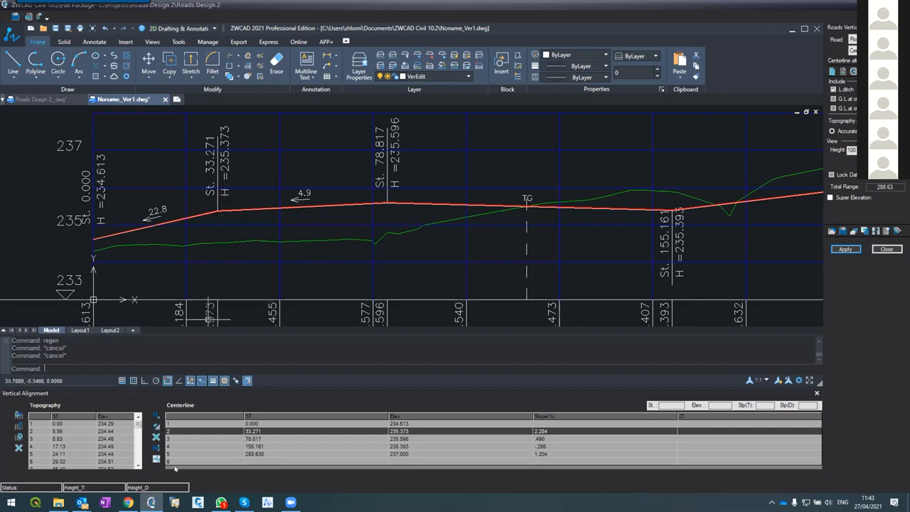
Delete the centerline points at stations 33.271 and 78.817 from the table and apply the change to the vertical alignment only
left_click(178, 430)
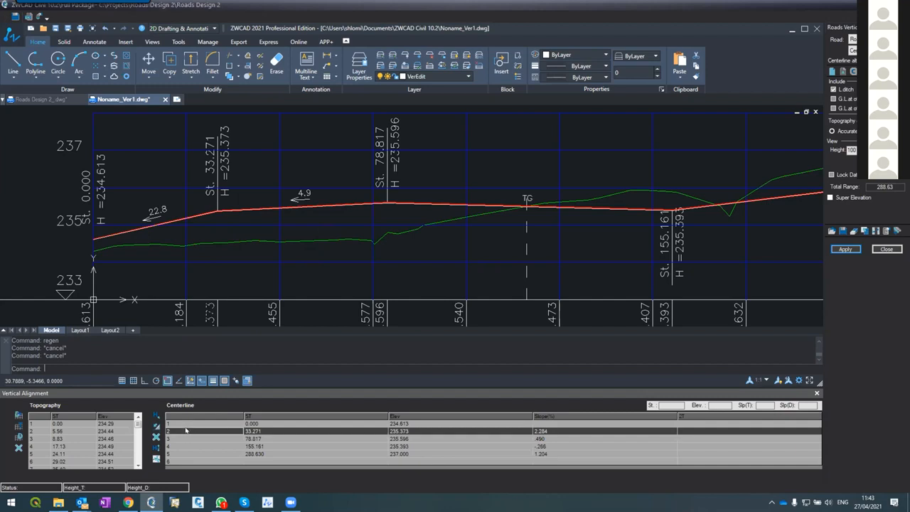
key("Delete")
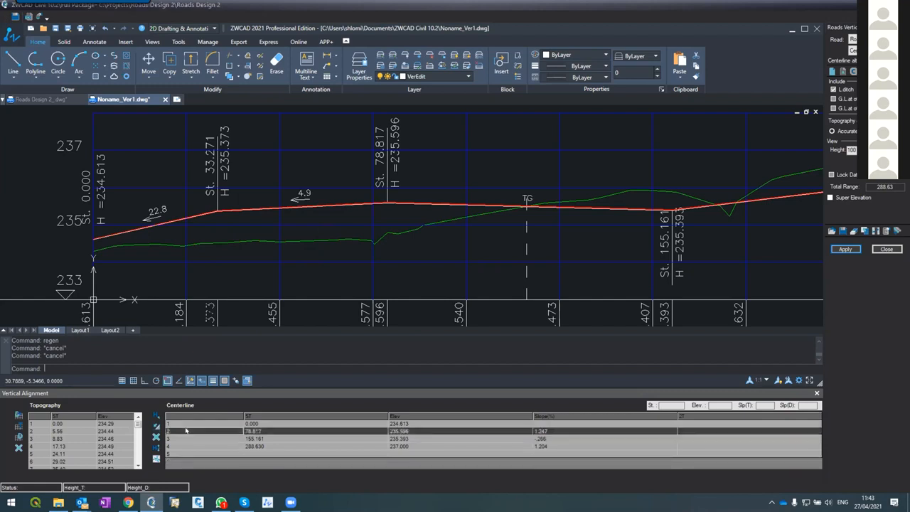
key("Delete")
left_click(844, 248)
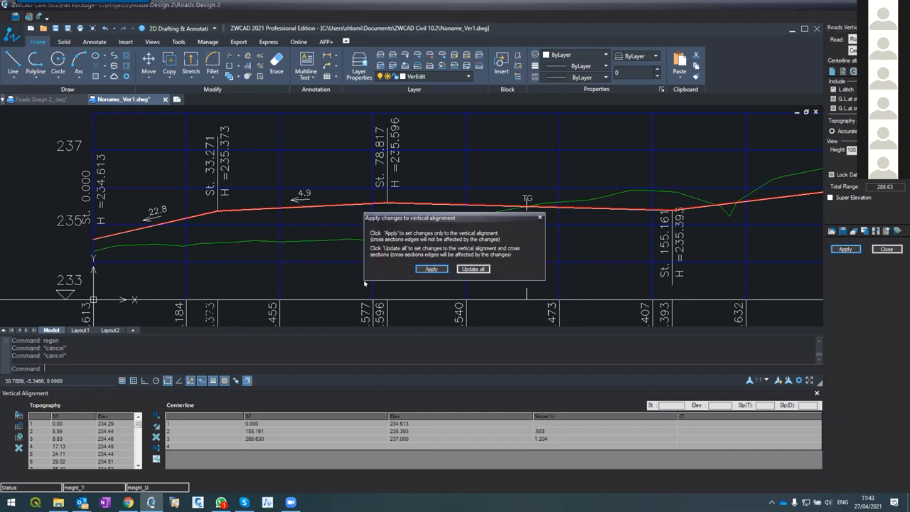
left_click(431, 269)
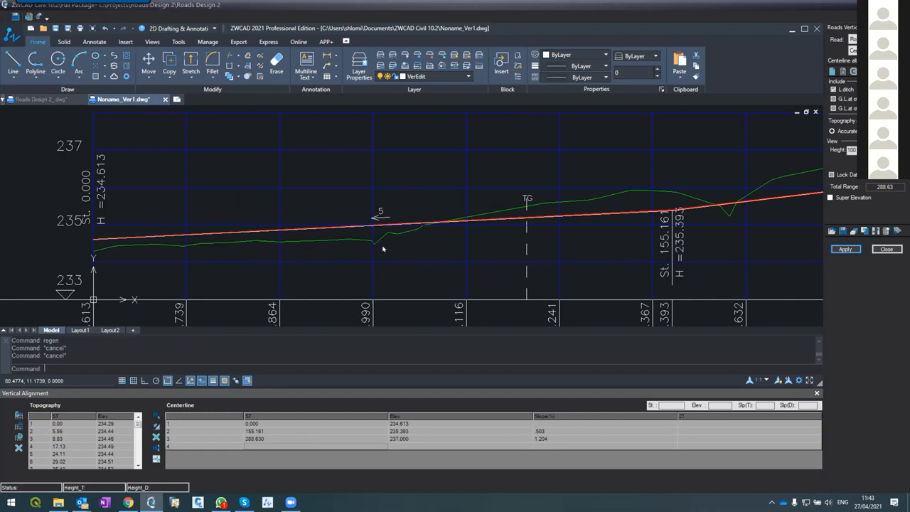
Stretch the design line's middle point to about station 177.8 and elevation 235.35, and apply the change to the vertical alignment only
left_click(534, 431)
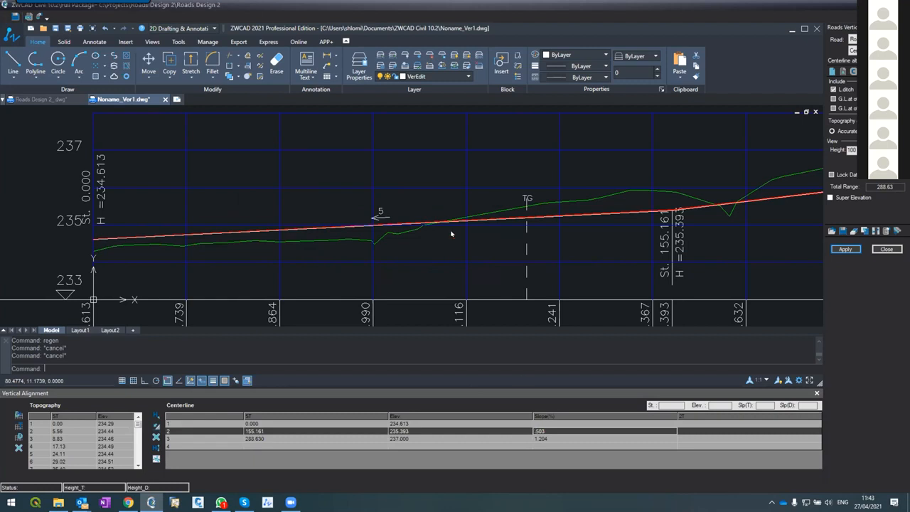
scroll(374, 206, "down", 4)
scroll(344, 182, "up", 3)
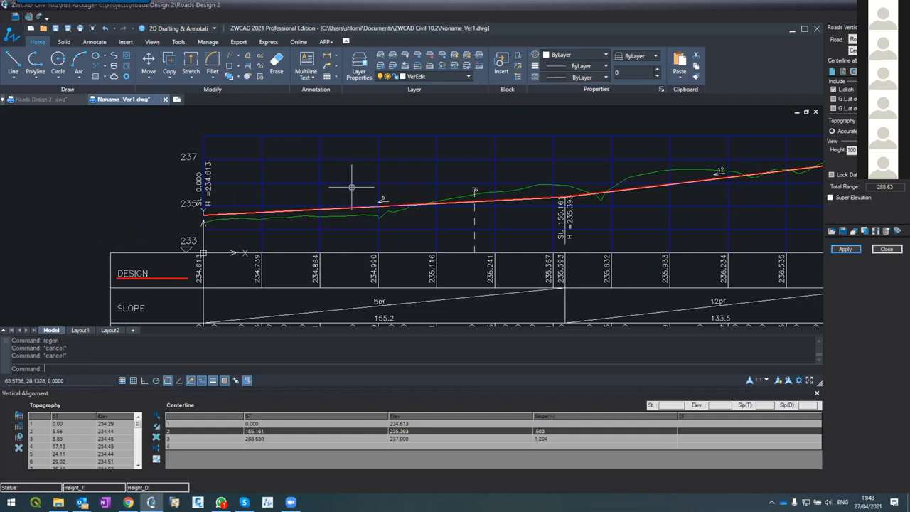
scroll(396, 164, "down", 3)
scroll(392, 165, "up", 3)
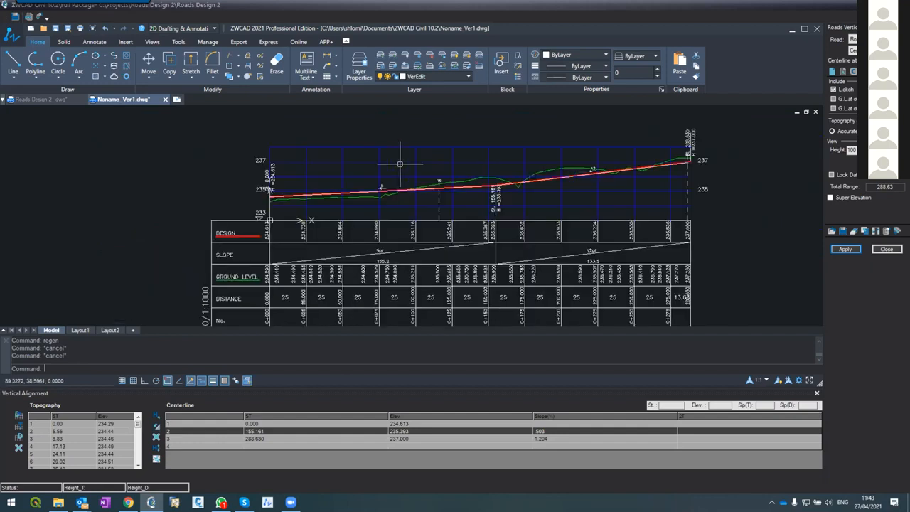
key("Escape")
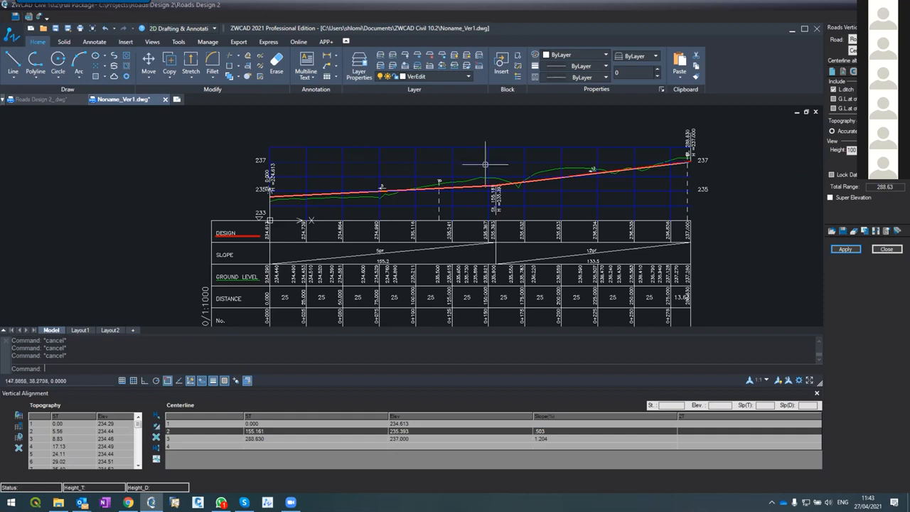
scroll(500, 178, "up", 4)
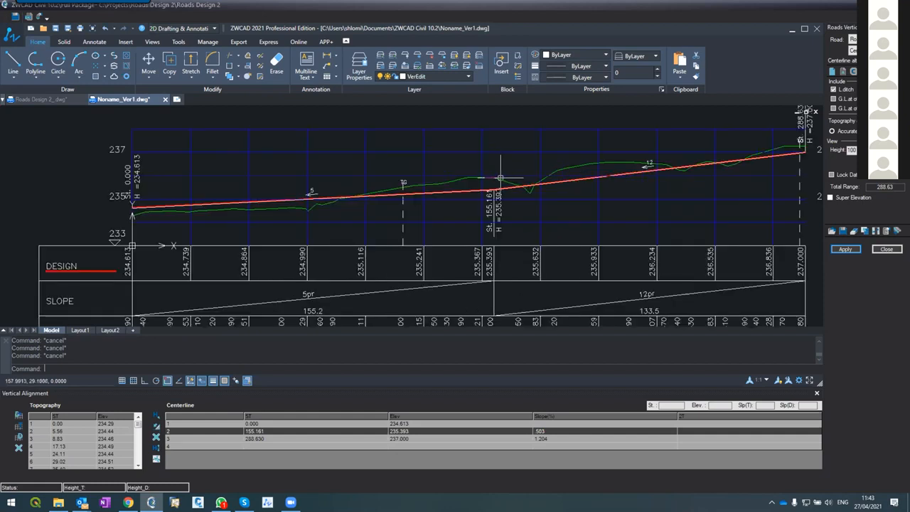
left_click(483, 210)
left_click(620, 210)
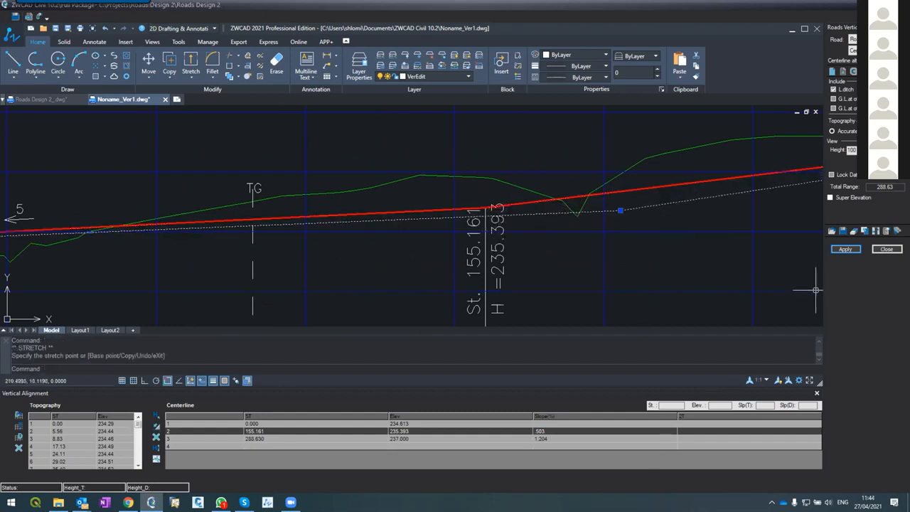
left_click(846, 249)
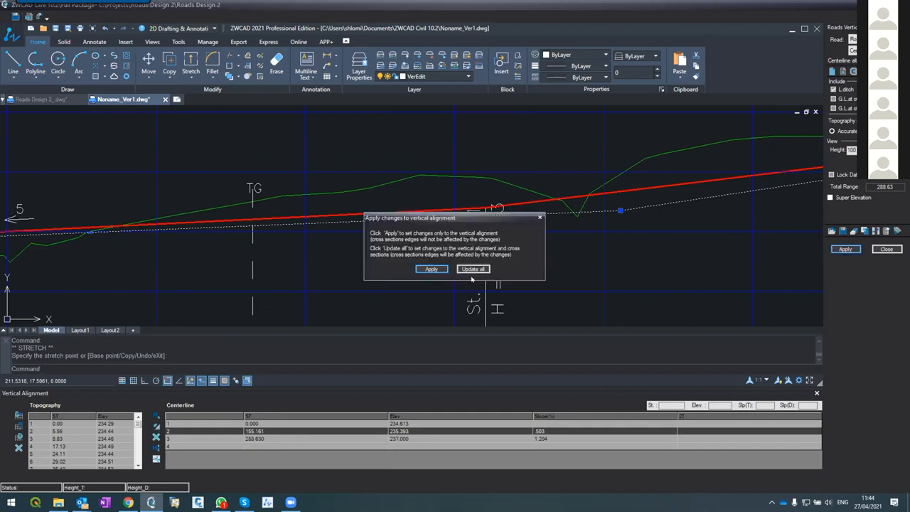
left_click(433, 269)
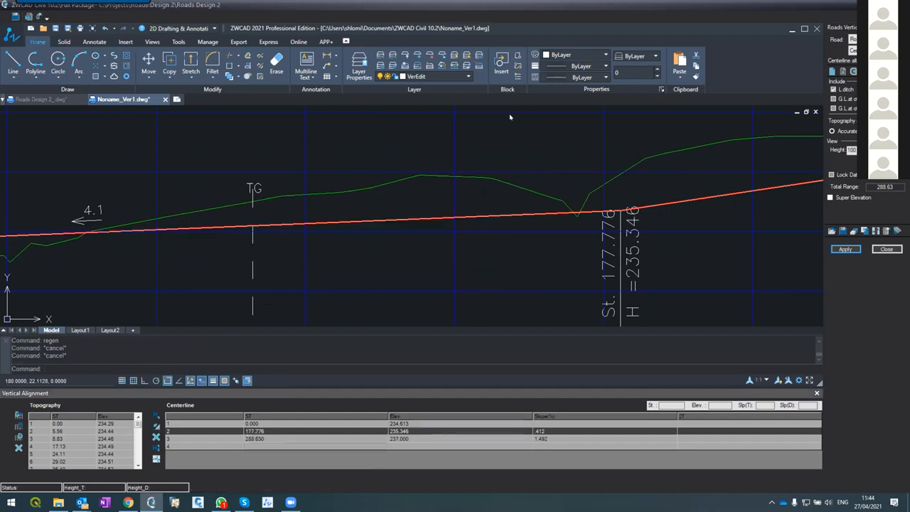
Stretch the design line's middle point back to about station 157 and elevation 235.1 with object snap off
left_click(620, 211)
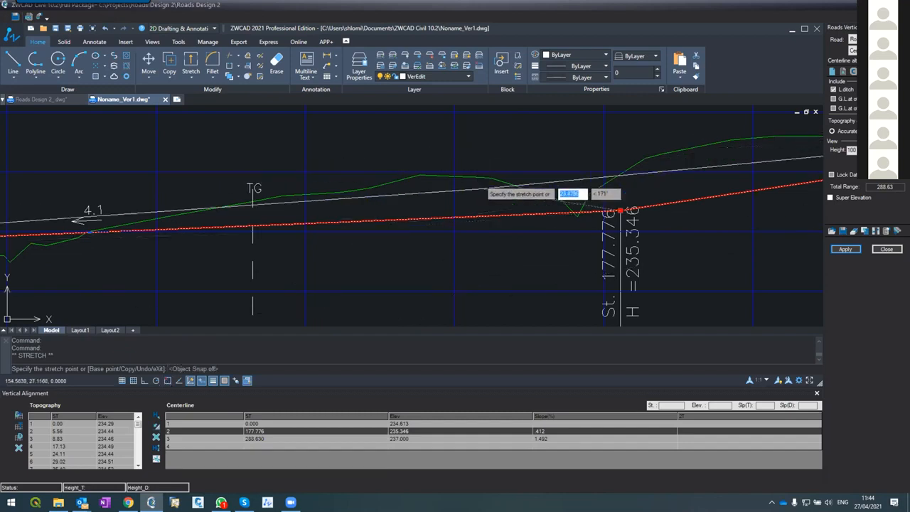
left_click(494, 224)
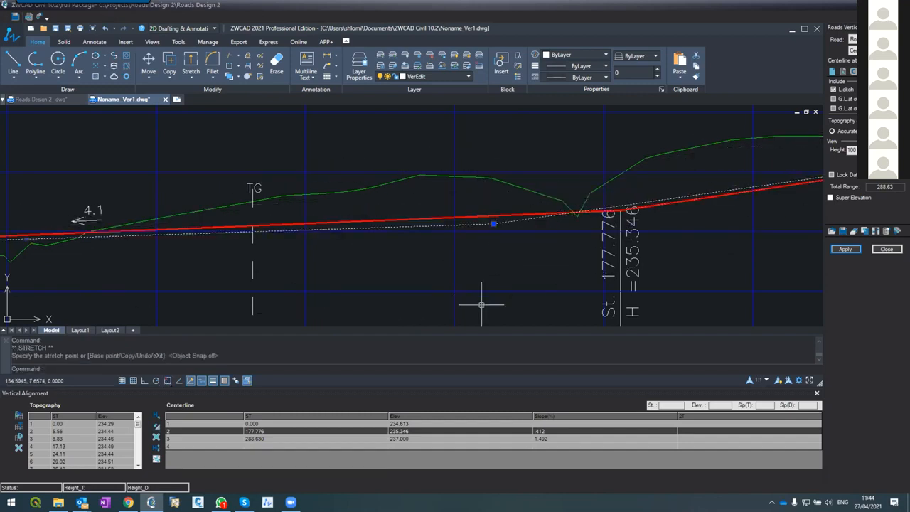
key("Escape")
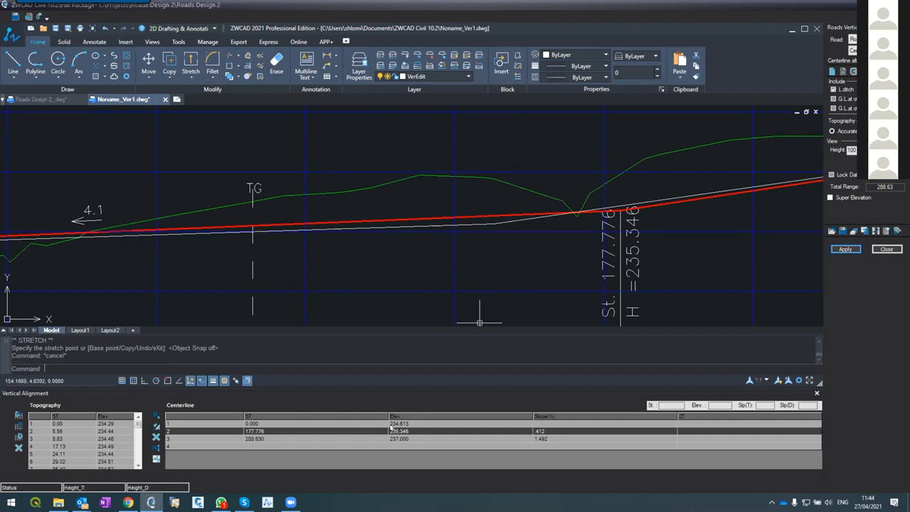
Set the second centerline segment's slope to 1.6 % in the table and apply the change to the vertical alignment only
left_click(535, 439)
type("1.6")
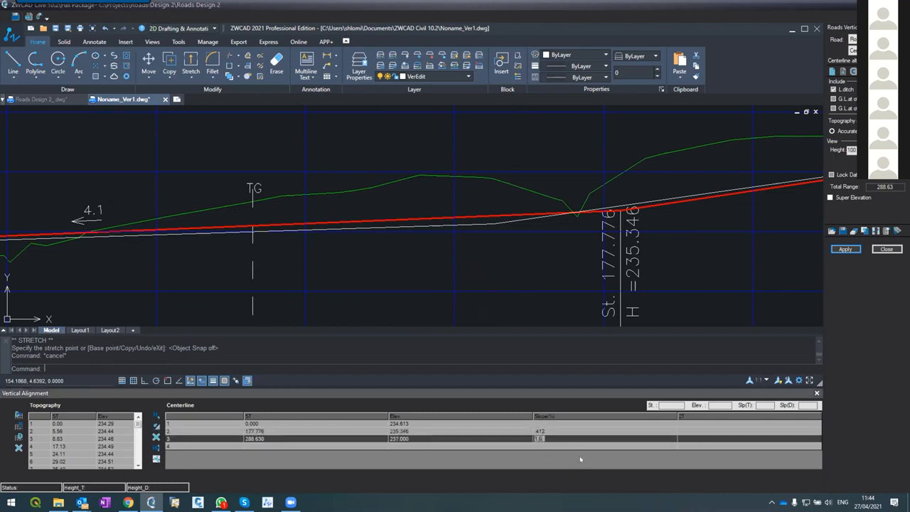
key("Return")
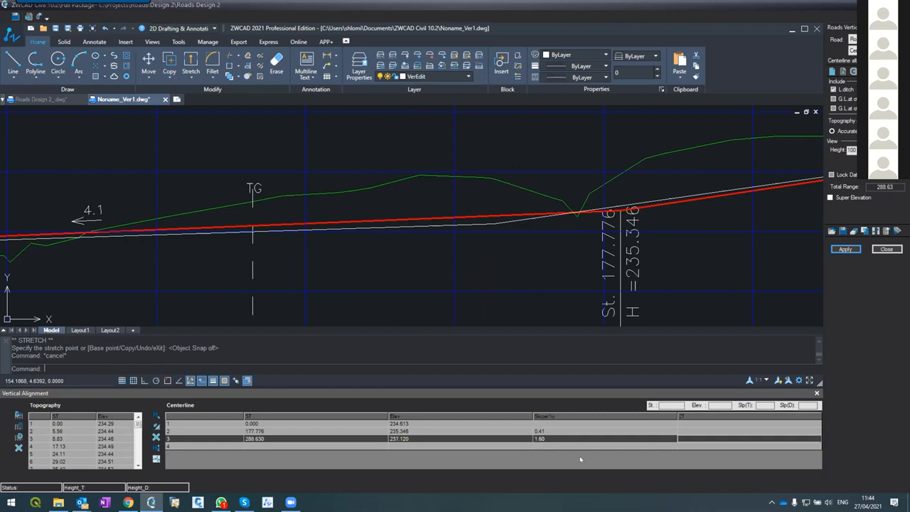
left_click(845, 250)
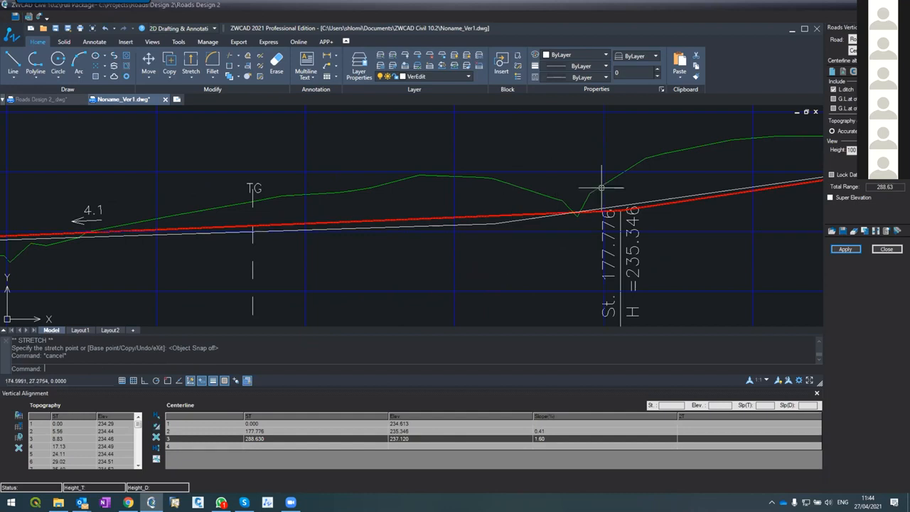
left_click(845, 249)
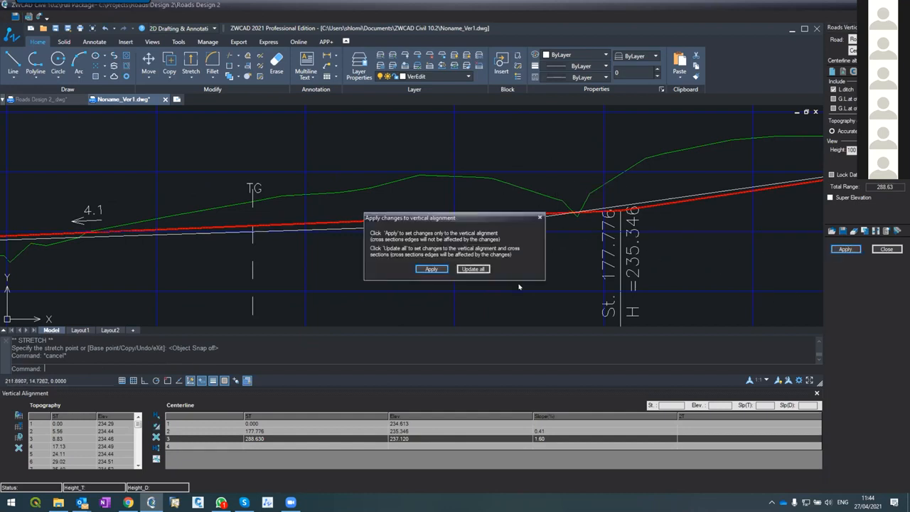
left_click(431, 270)
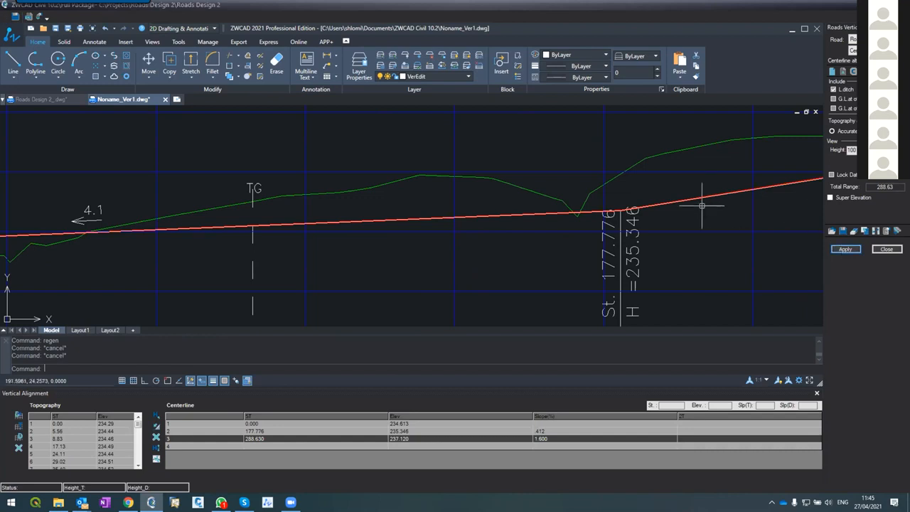
Examine the updated design line against the ground profile, especially where the first segment crosses the terrain
scroll(707, 199, "down", 5)
scroll(655, 203, "up", 1)
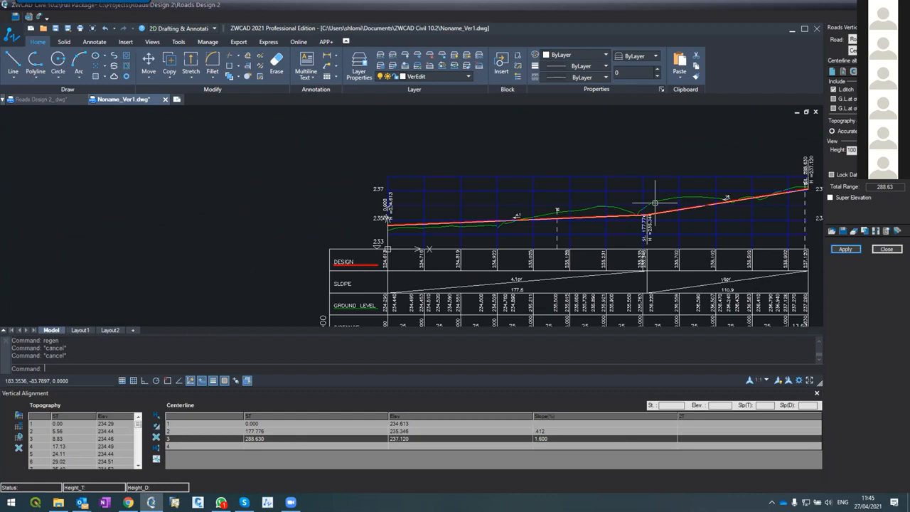
scroll(655, 203, "up", 2)
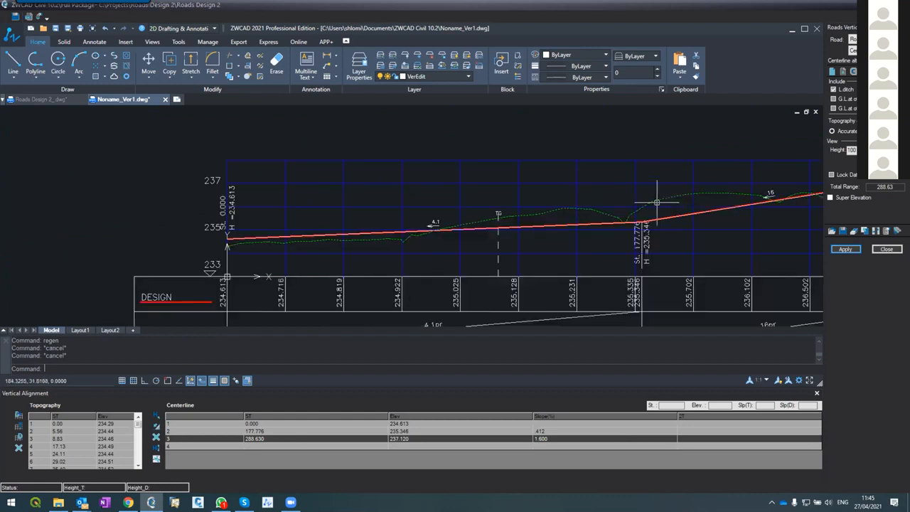
left_click(589, 225)
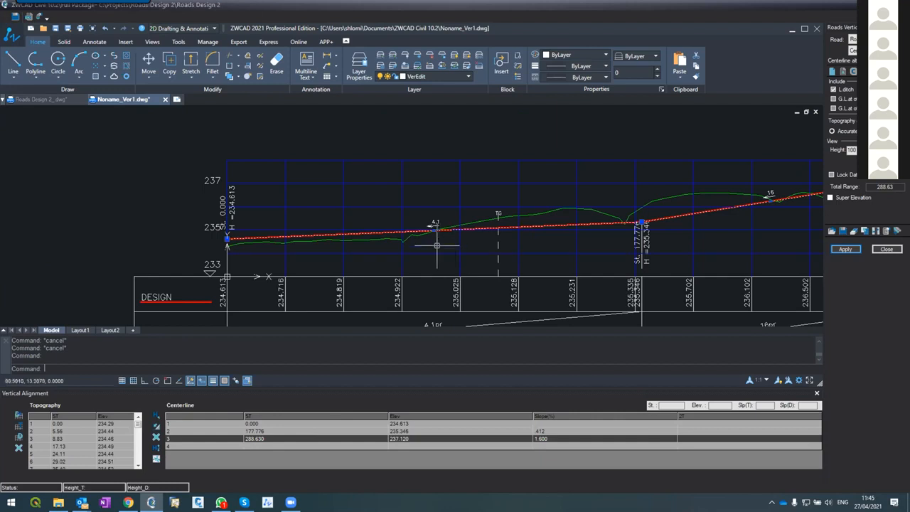
scroll(436, 254, "down", 2)
scroll(437, 254, "up", 3)
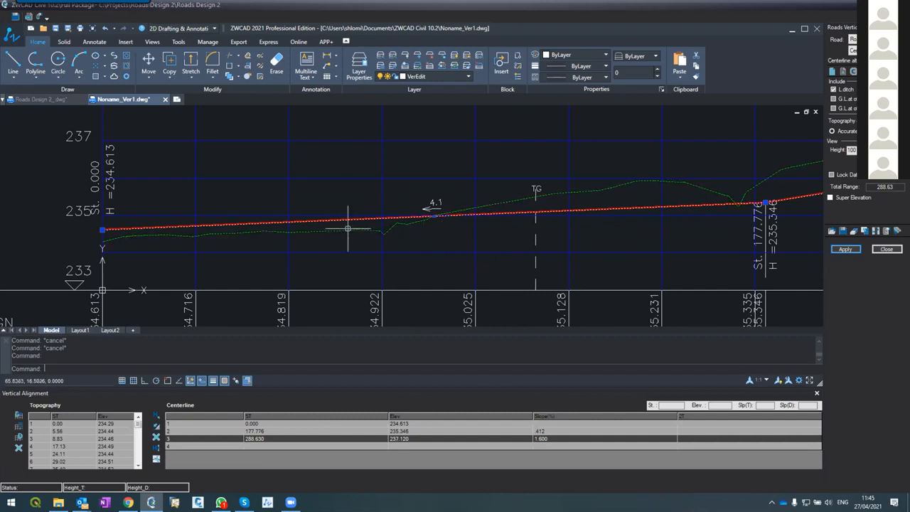
scroll(346, 216, "up", 2)
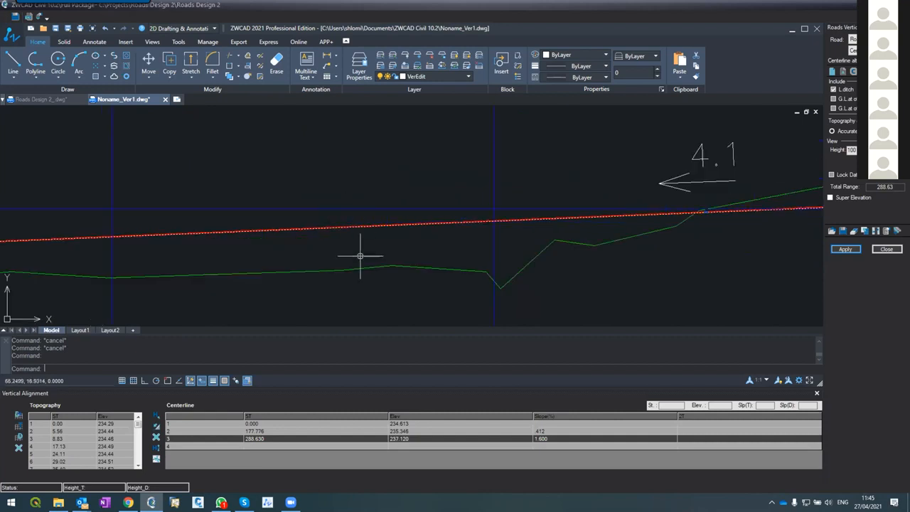
scroll(319, 242, "down", 2)
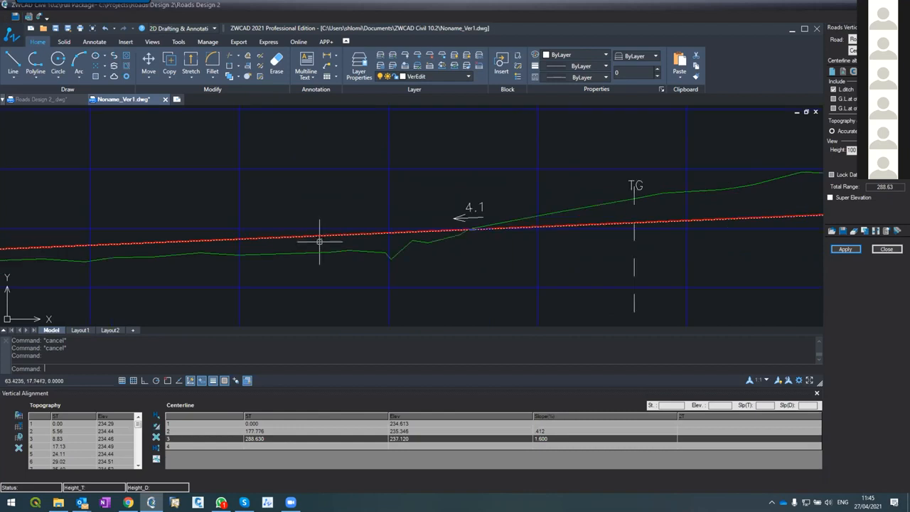
scroll(318, 240, "down", 2)
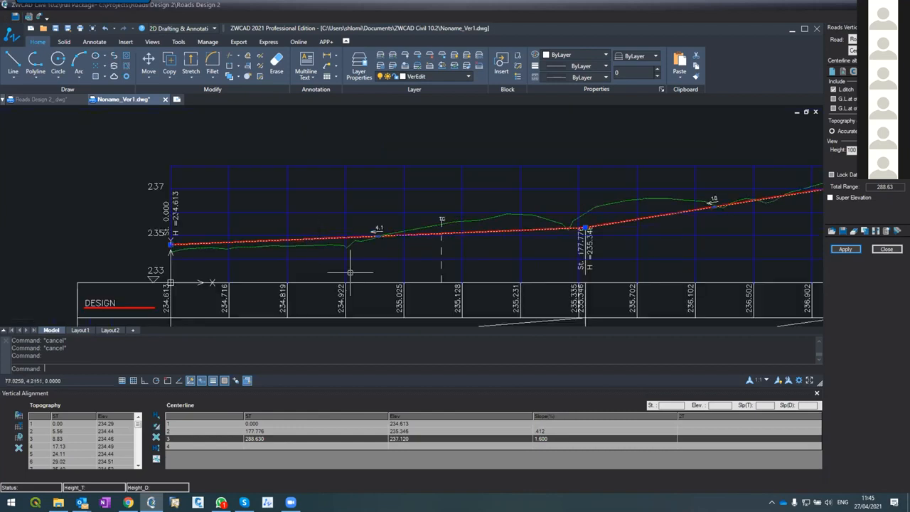
Break the first segment of the design line at a single point at about station 73
type("break")
key("Return")
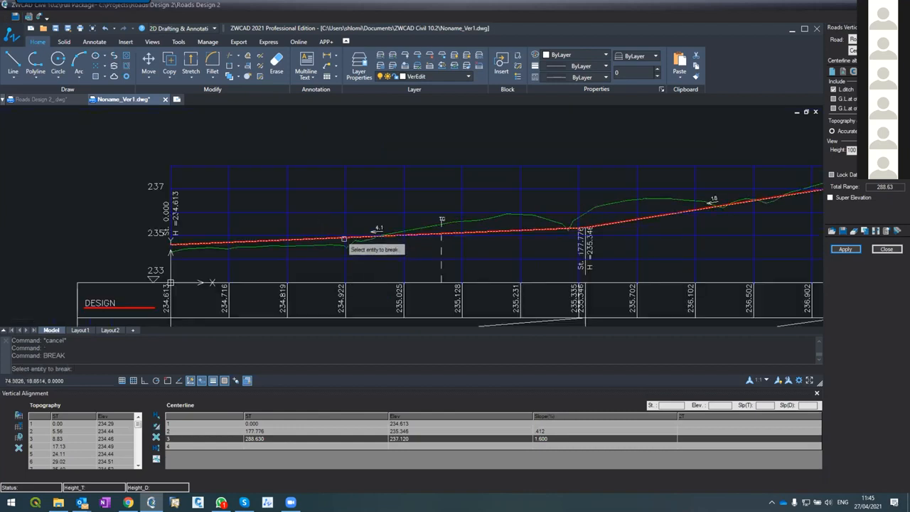
left_click(341, 239)
left_click(341, 239)
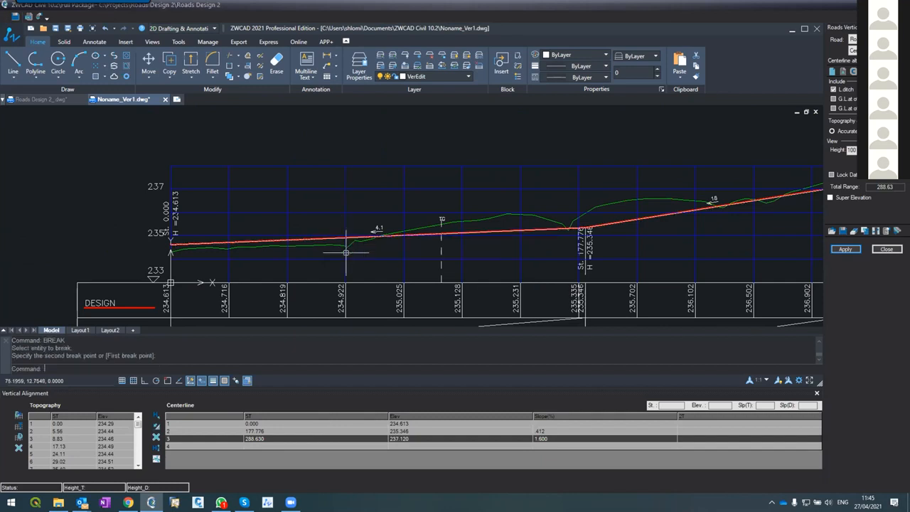
key("Return")
scroll(342, 239, "up", 4)
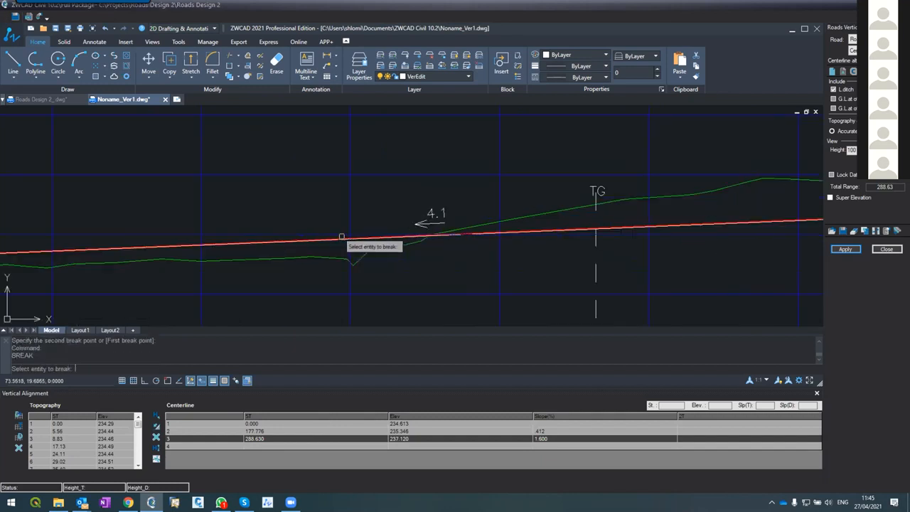
left_click(327, 241)
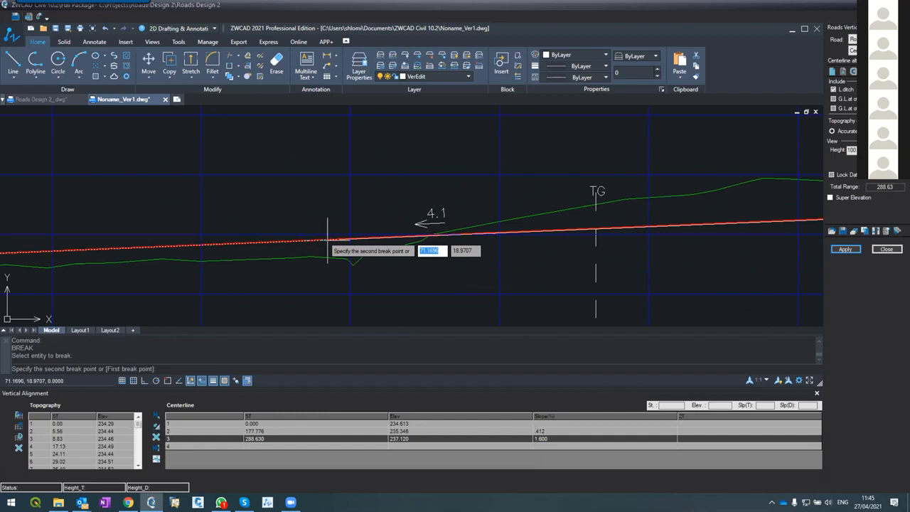
key("Escape")
key("Escape")
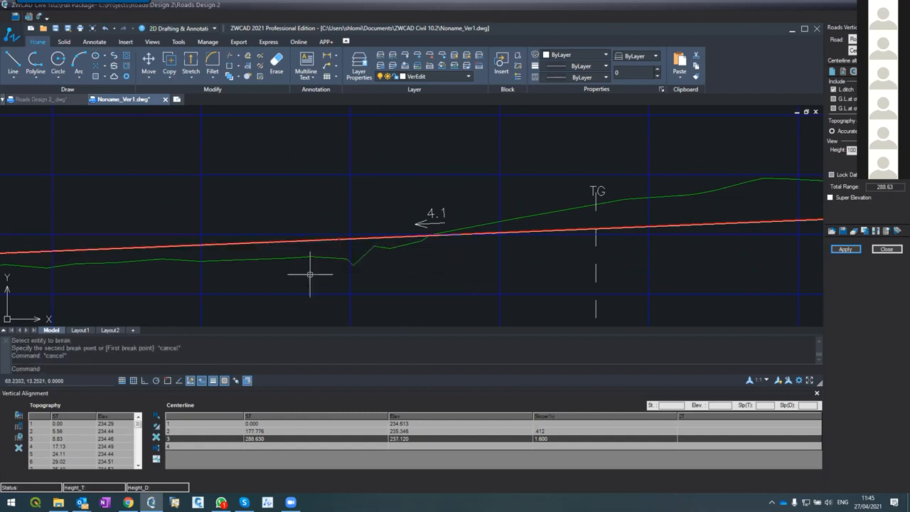
Stretch both broken ends of the first centerline segment up to a shared point at about station 72.5 and elevation 235.4, snapping the ends together
left_click(302, 241)
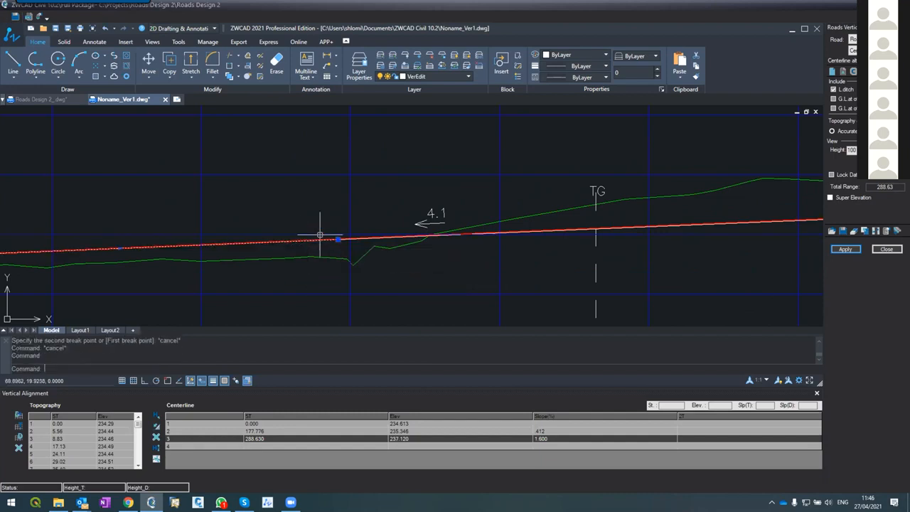
left_click(338, 239)
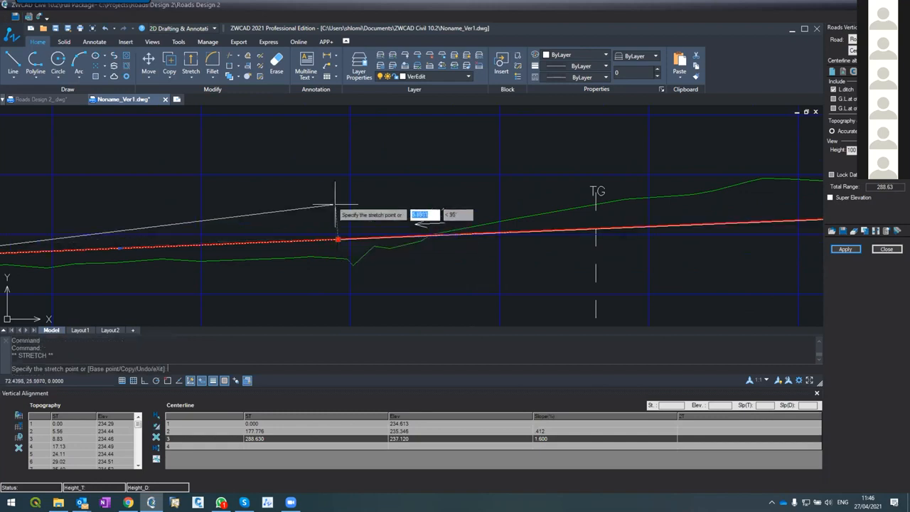
left_click(345, 239)
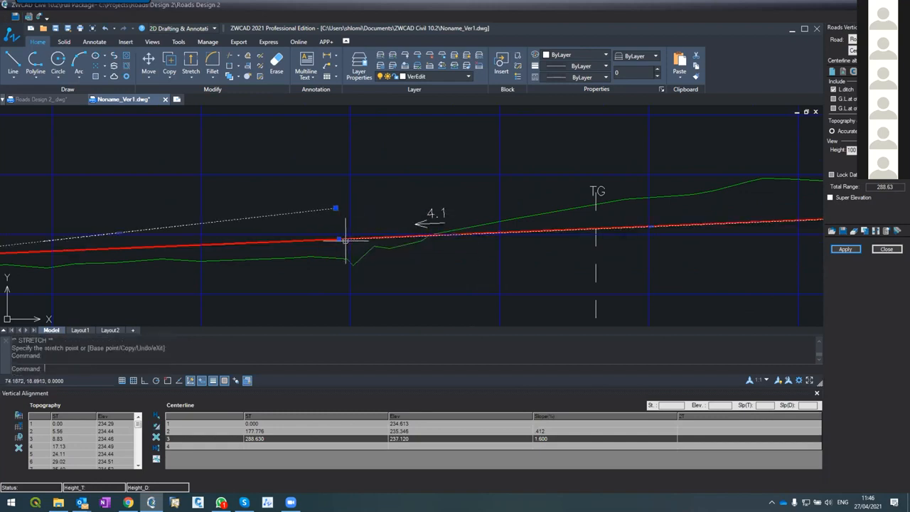
left_click(339, 239)
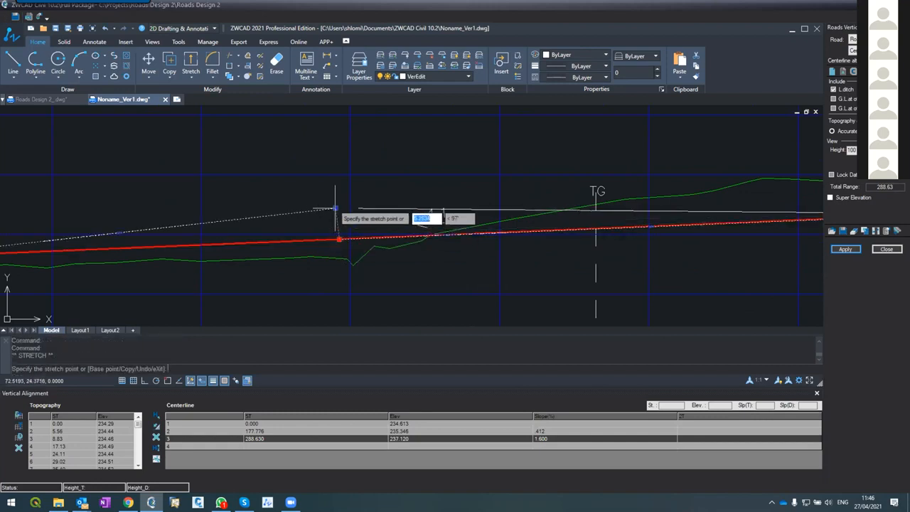
key("F3")
left_click(375, 237)
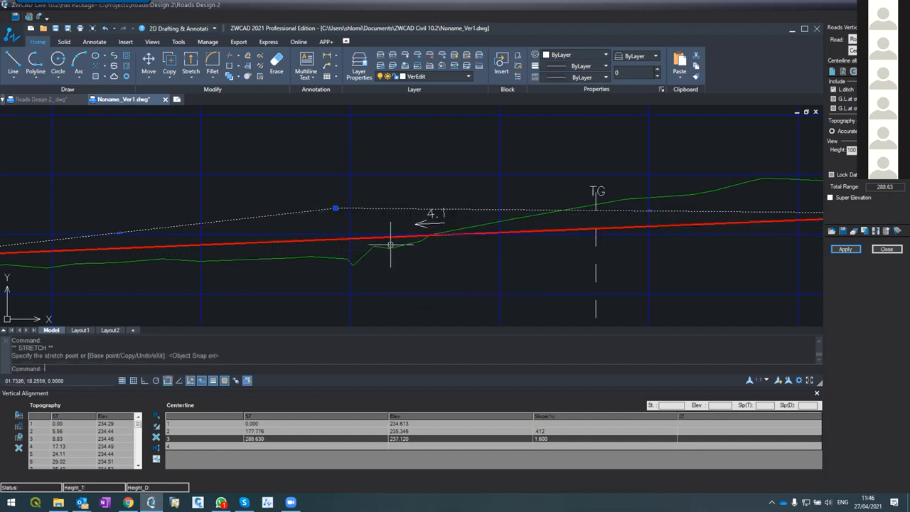
key("space")
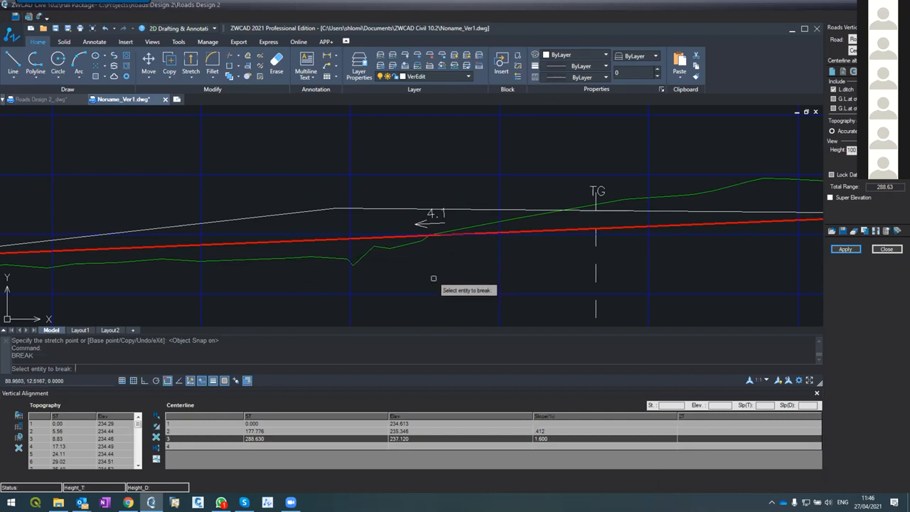
key("Escape")
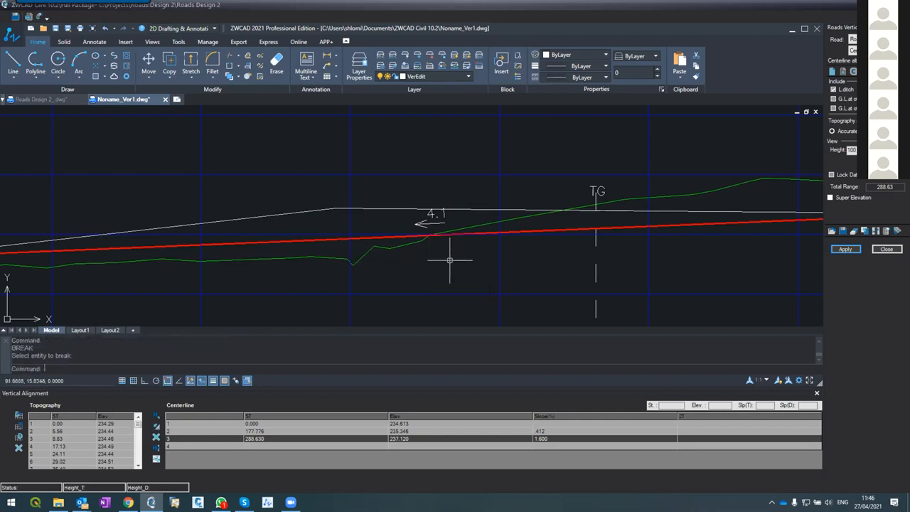
Apply the reshaped design line with its additional point to the vertical alignment only
left_click(838, 248)
left_click(435, 266)
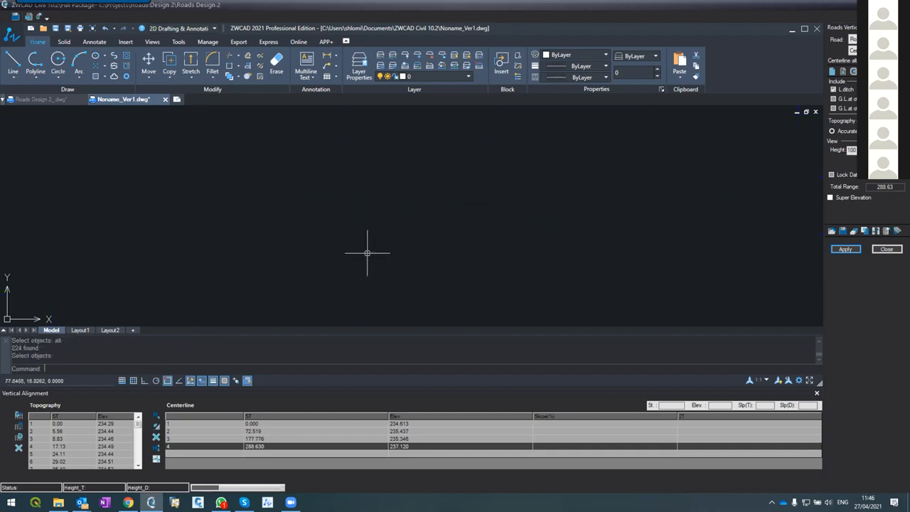
scroll(298, 194, "up", 4)
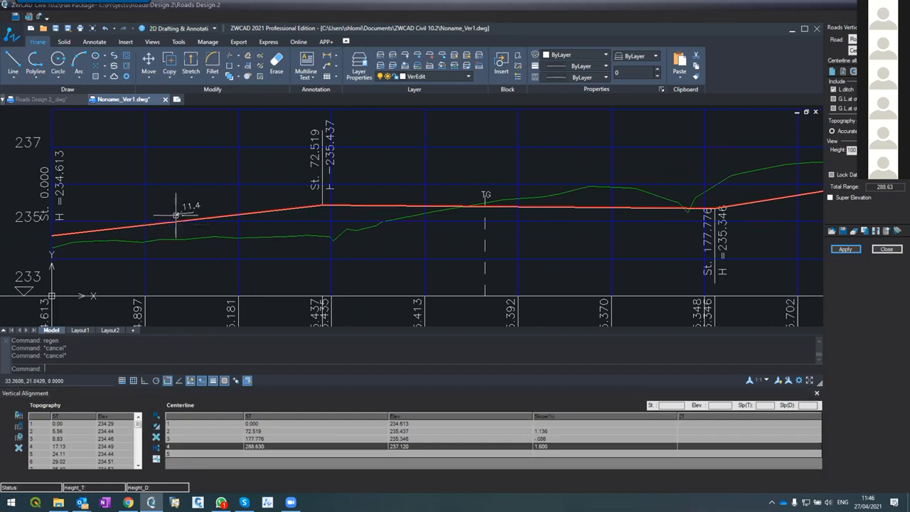
Set the second centerline segment's slope to -0.3 % in the table and apply the change to the vertical alignment only
left_click(441, 206)
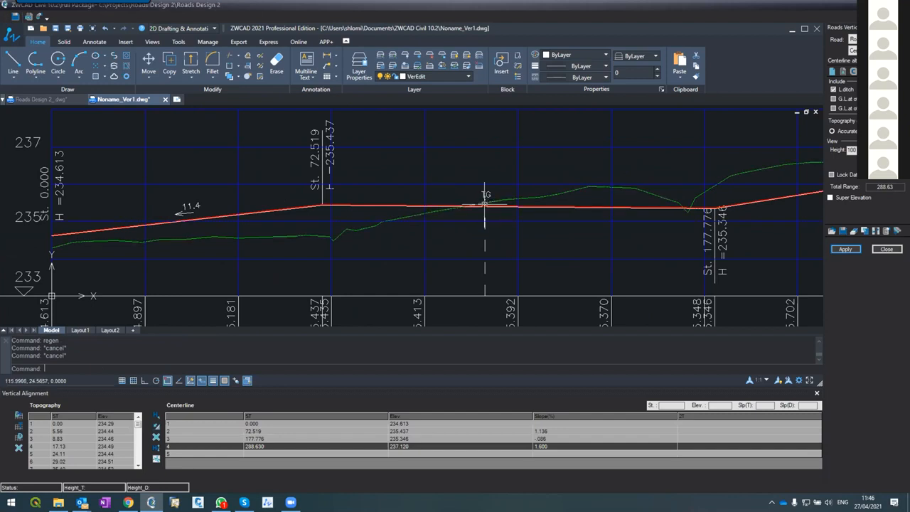
left_click(540, 439)
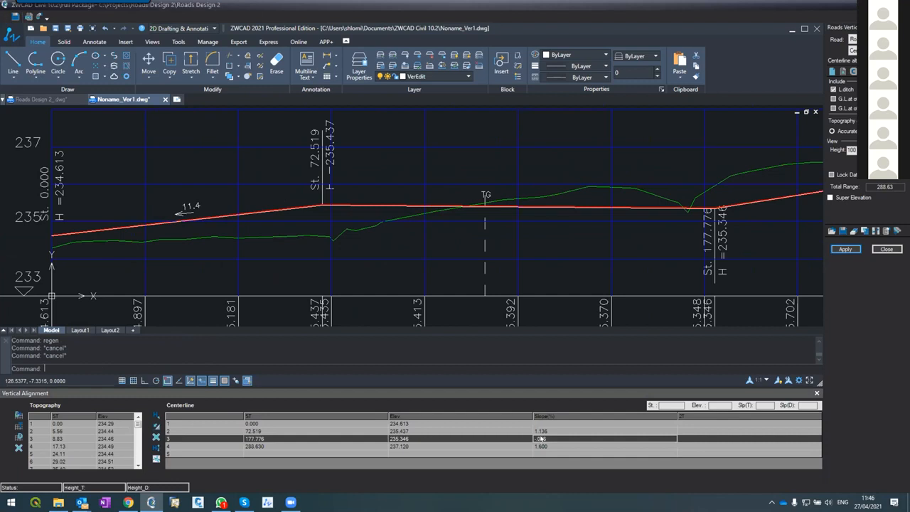
left_click(542, 437)
key("BackSpace")
key("BackSpace")
key("BackSpace")
key("BackSpace")
key("BackSpace")
type("-0.3")
key("Return")
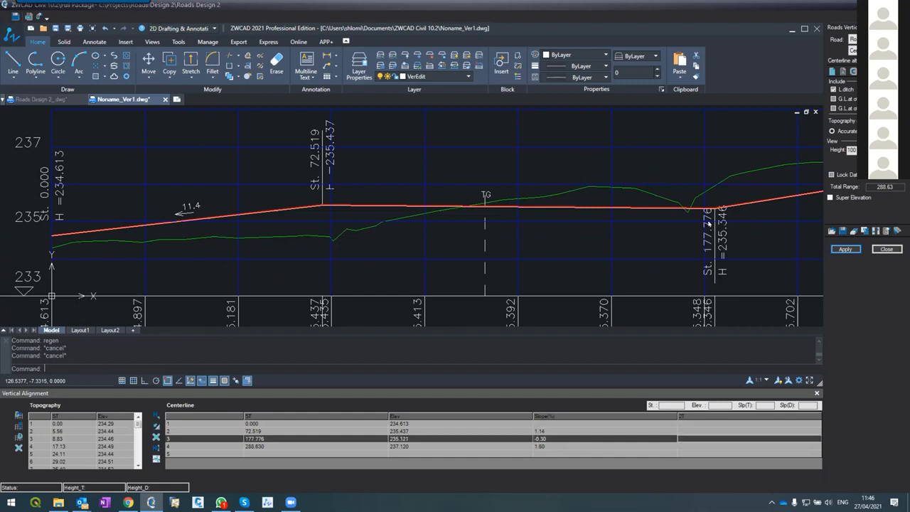
left_click(845, 250)
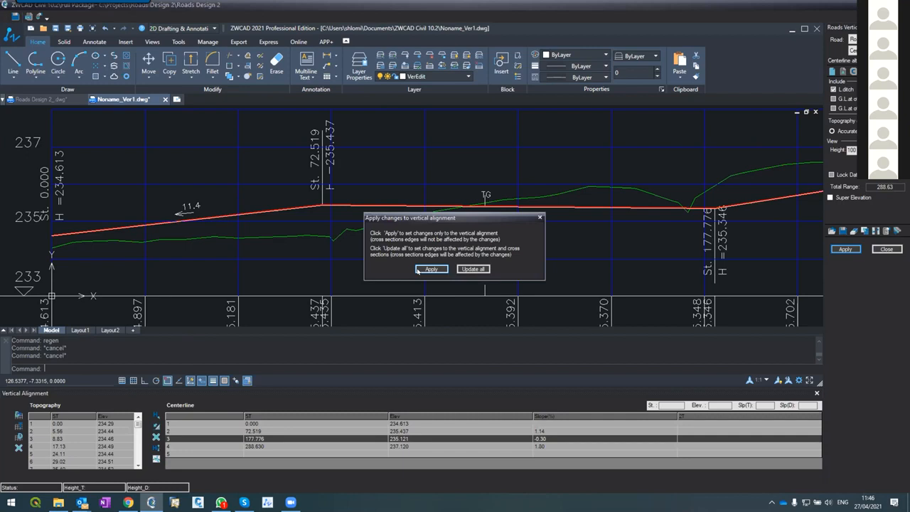
left_click(417, 270)
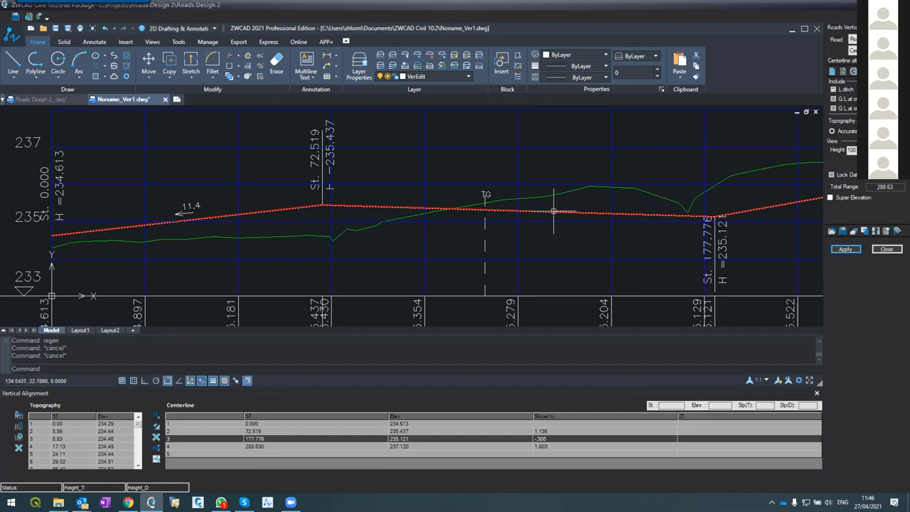
Stretch the design line's start point straight down to about elevation 233.6
scroll(555, 207, "down", 4)
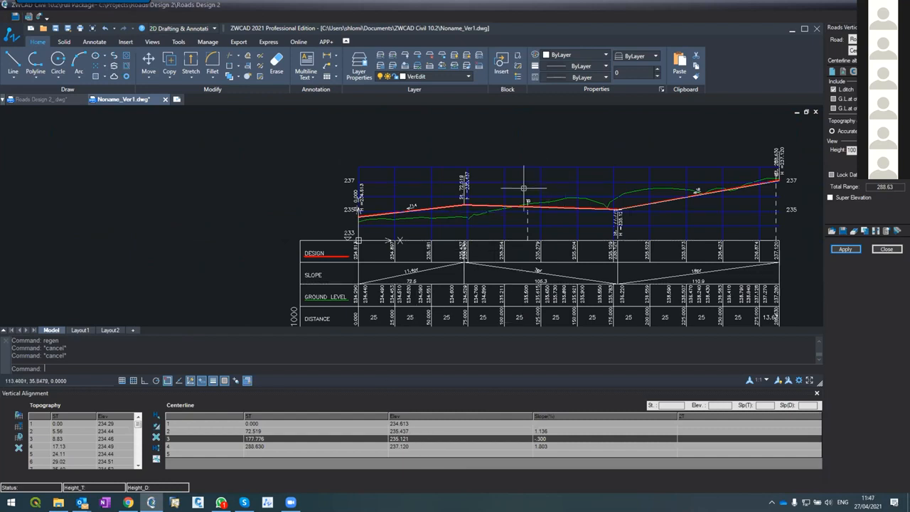
scroll(538, 184, "up", 5)
scroll(538, 182, "down", 4)
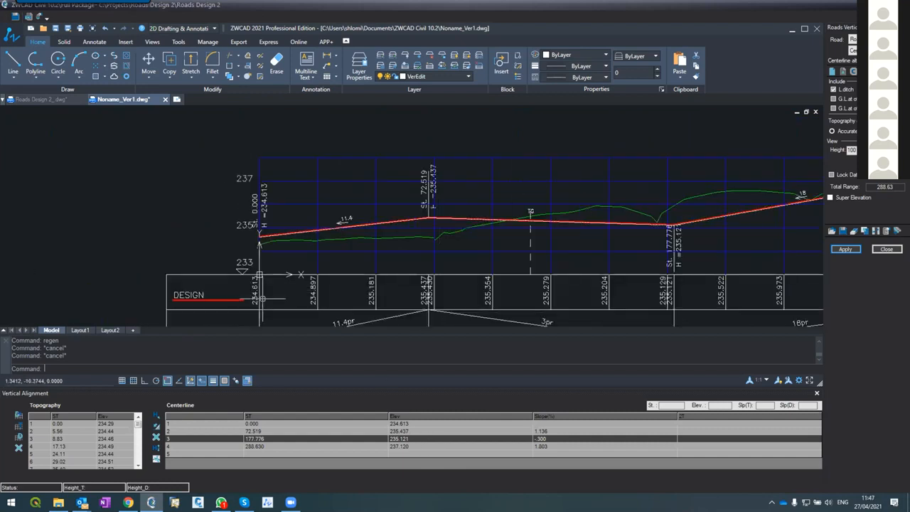
left_click(261, 233)
left_click(260, 235)
left_click(260, 261)
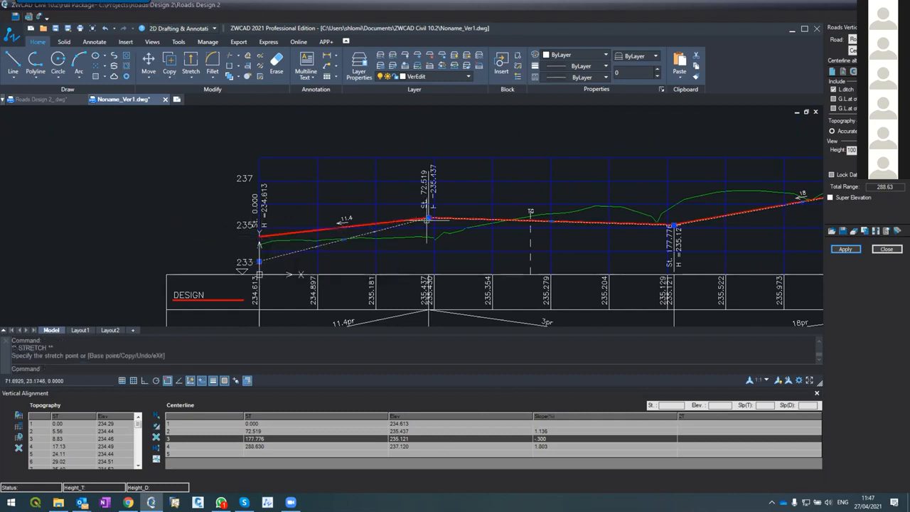
Stretch the design line's third point to about station 183 and elevation 237.5, and apply the changes to the vertical alignment only
left_click(673, 225)
key("Escape")
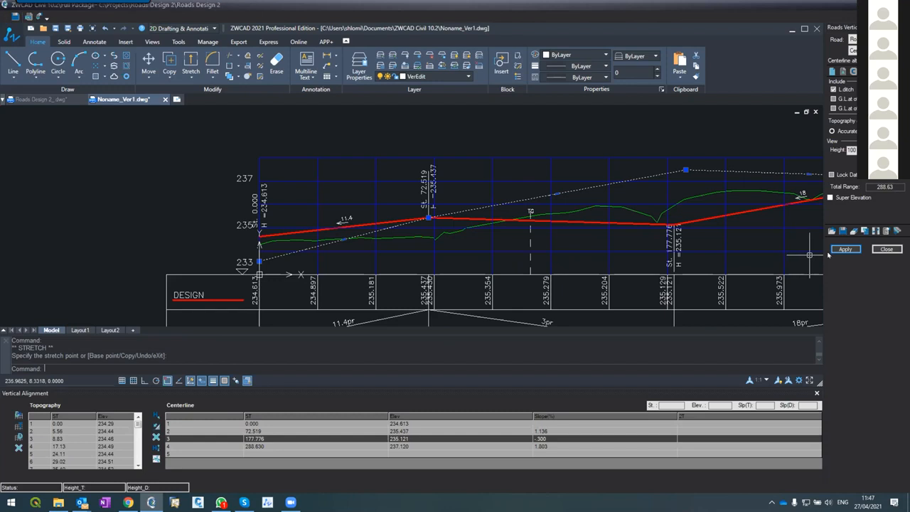
left_click(845, 249)
left_click(431, 270)
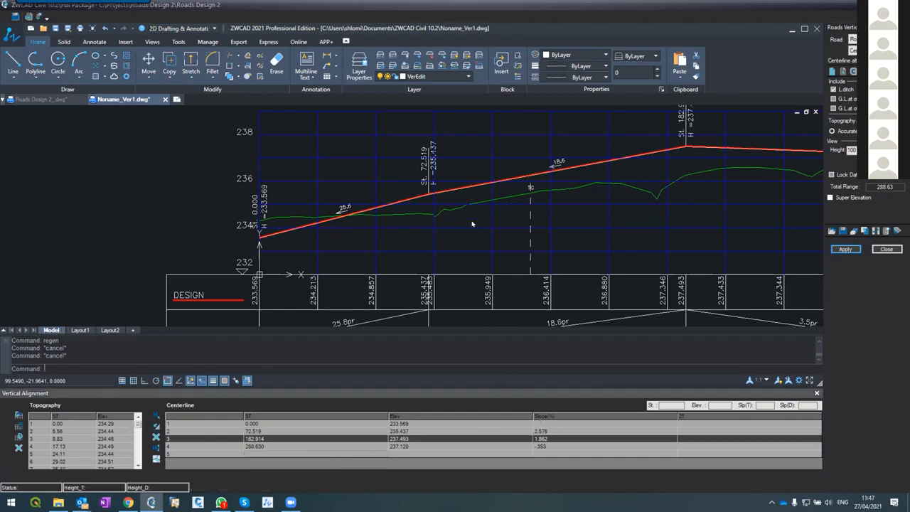
Examine the sharp slope changes at the design line's two intermediate points, where vertical curves are missing
scroll(426, 206, "down", 6)
scroll(452, 220, "up", 3)
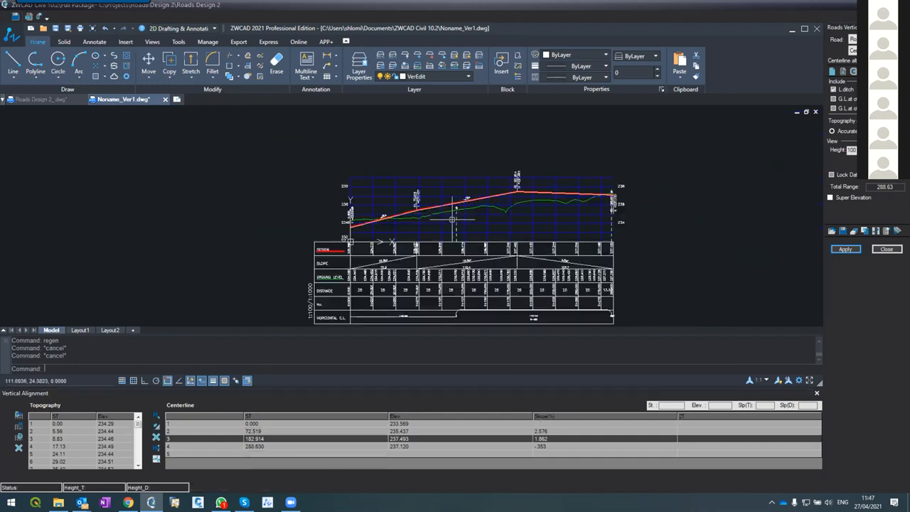
scroll(452, 220, "up", 4)
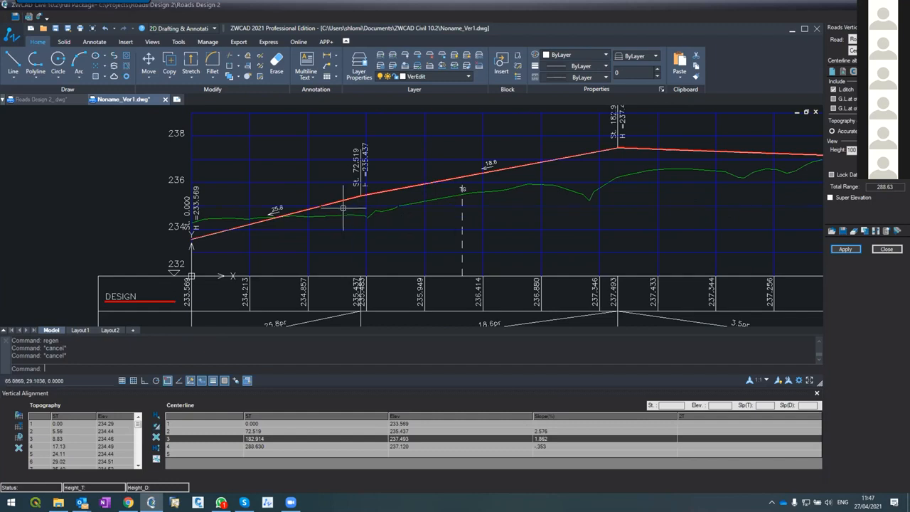
scroll(340, 212, "up", 2)
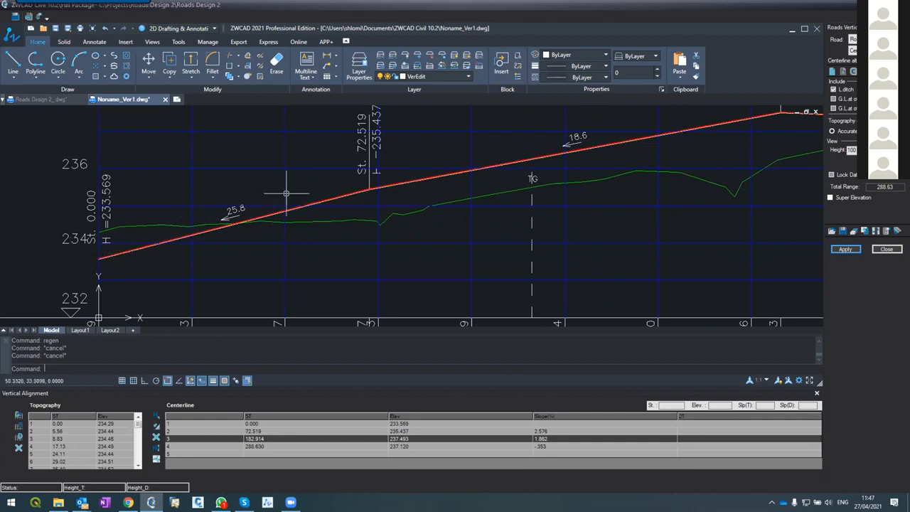
scroll(375, 195, "up", 4)
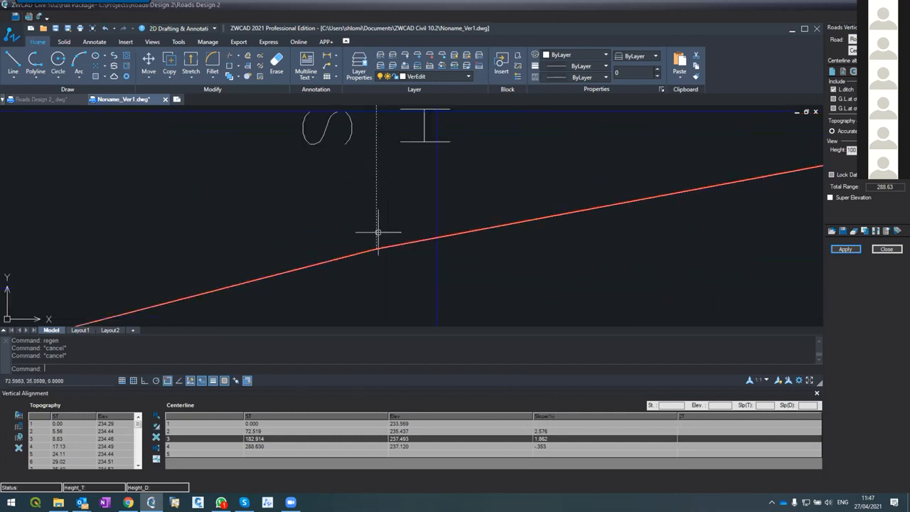
scroll(280, 204, "down", 5)
scroll(264, 220, "up", 5)
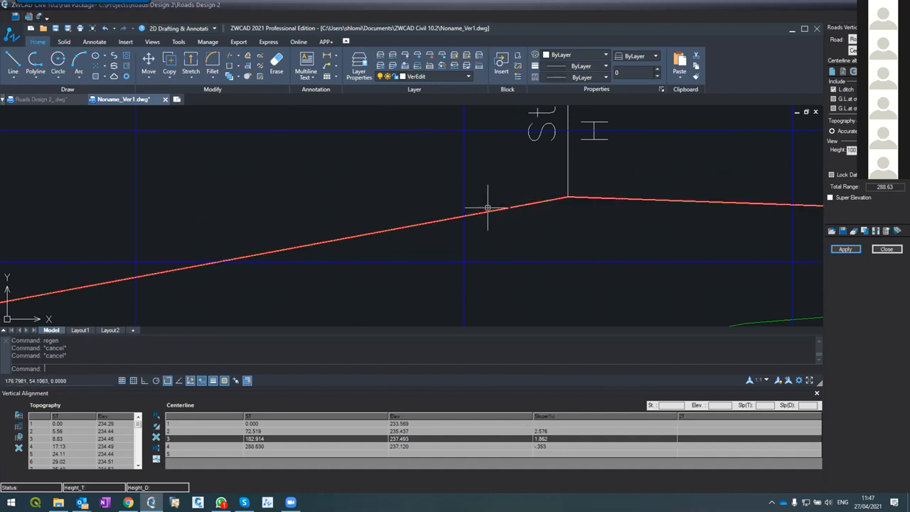
scroll(498, 191, "down", 3)
scroll(368, 206, "up", 3)
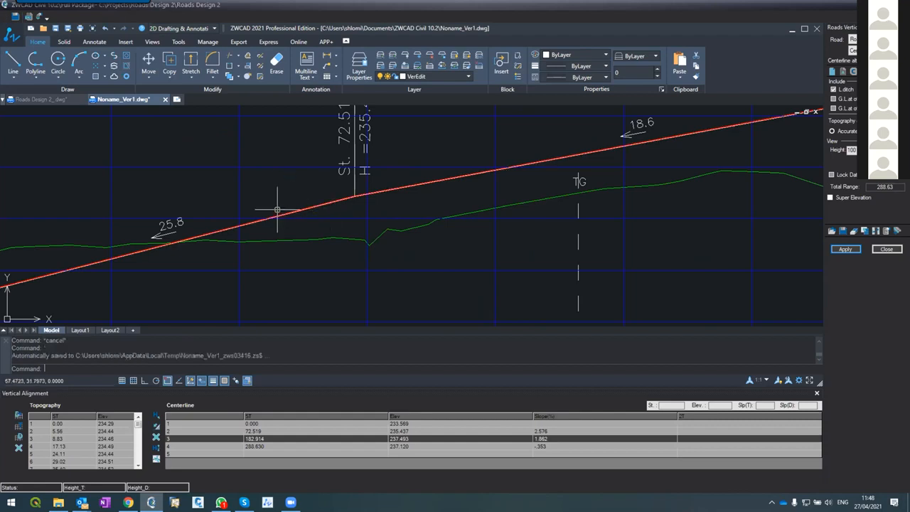
scroll(294, 136, "down", 4)
scroll(284, 135, "up", 4)
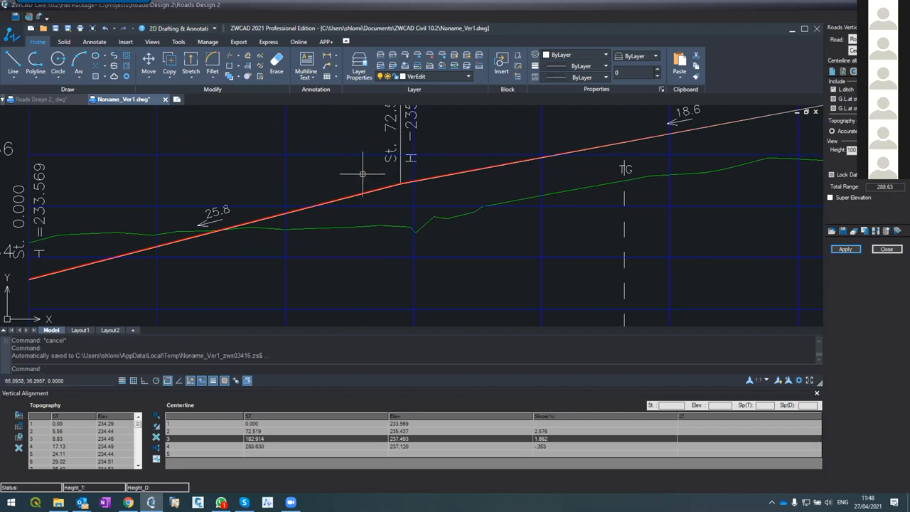
Measure the horizontal distance across the slope change near station 72.5, from station 50 towards station 100
type("dist")
key("Return")
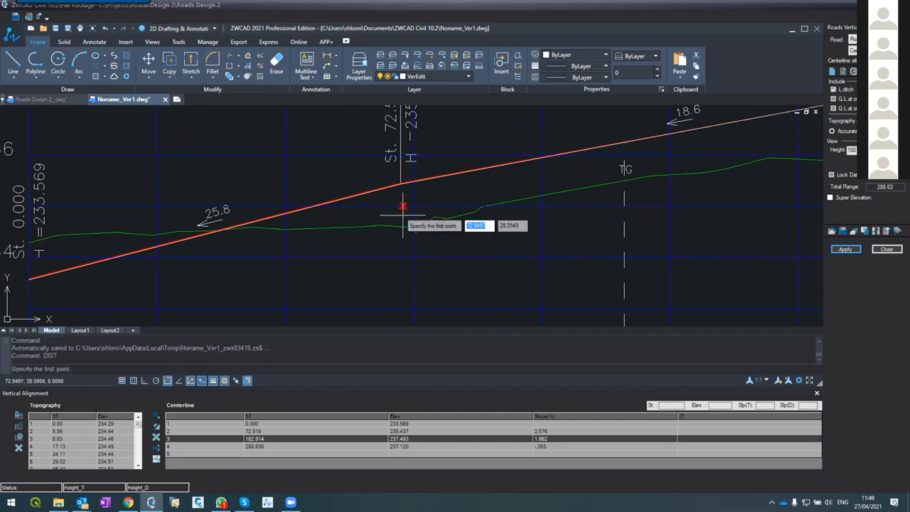
left_click(285, 191)
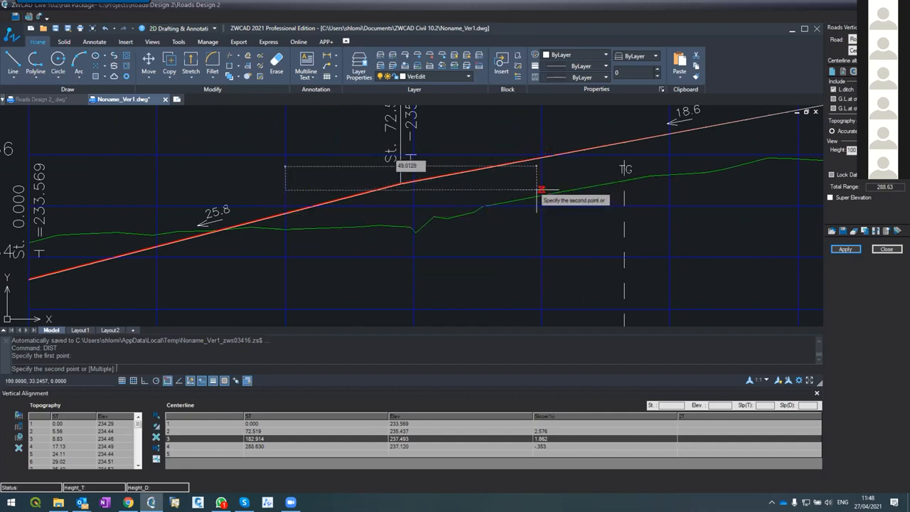
key("Escape")
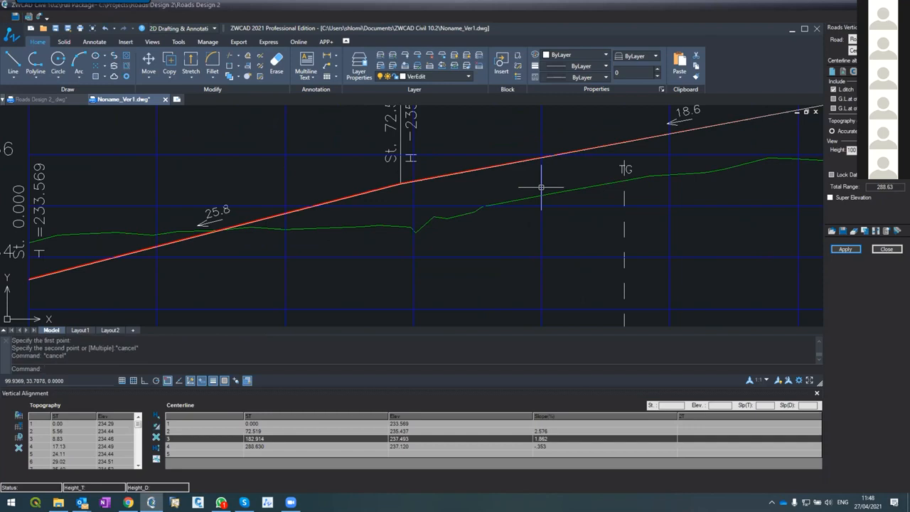
Set the vertical curve length (2T) at the second centerline point to 50 and apply the change to the vertical alignment only
left_click(678, 430)
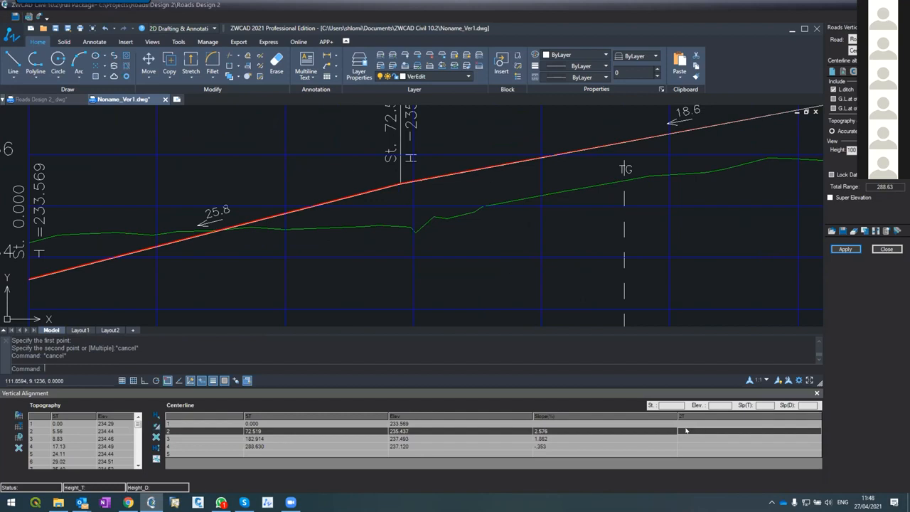
type("50")
left_click(837, 248)
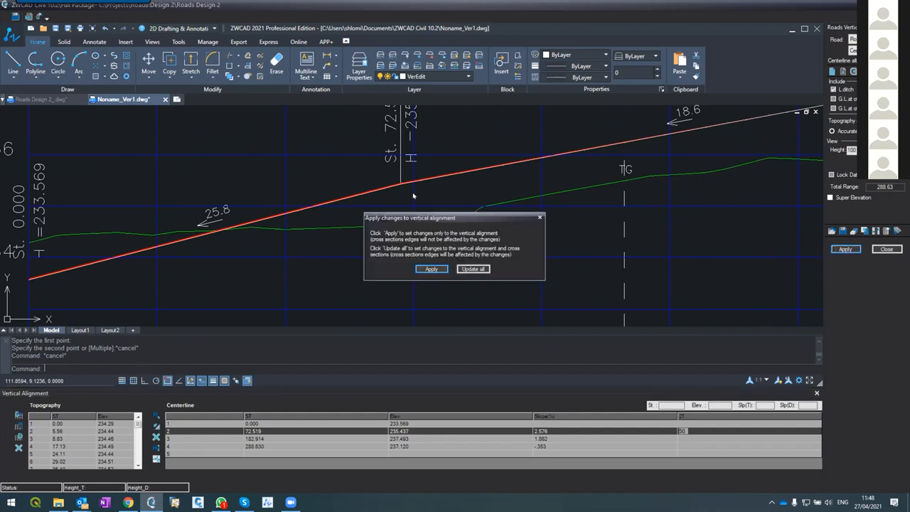
left_click(430, 270)
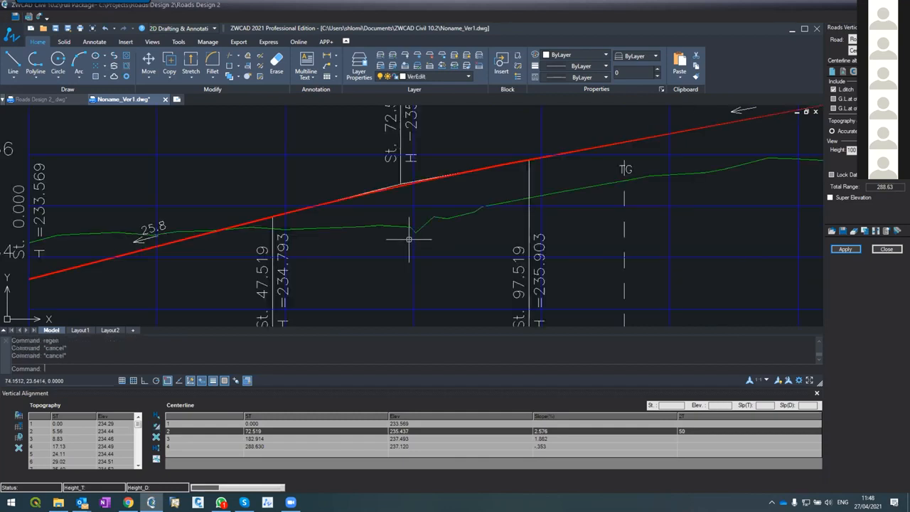
scroll(406, 185, "up", 6)
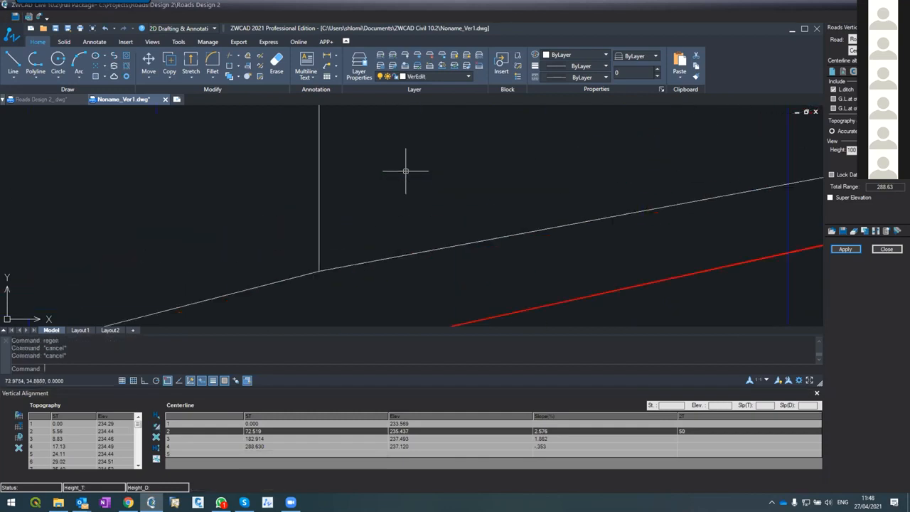
scroll(406, 170, "down", 5)
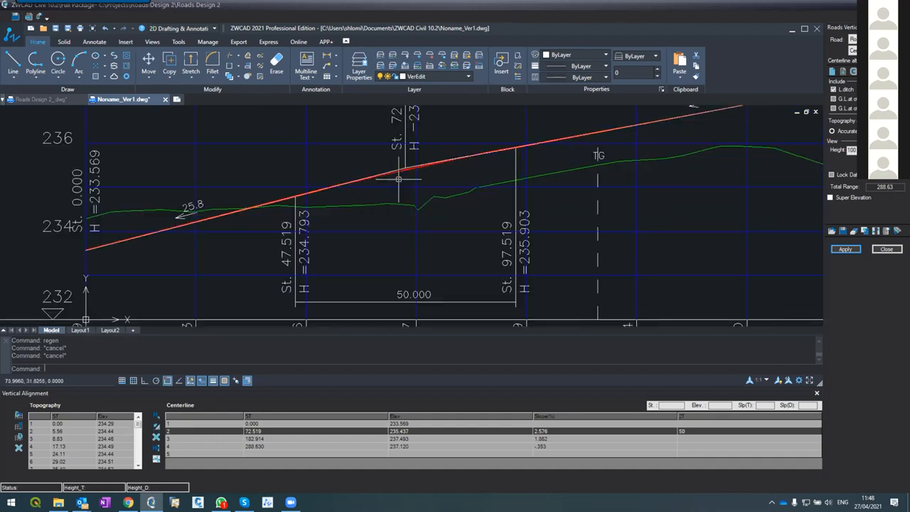
scroll(399, 178, "down", 3)
scroll(400, 282, "up", 3)
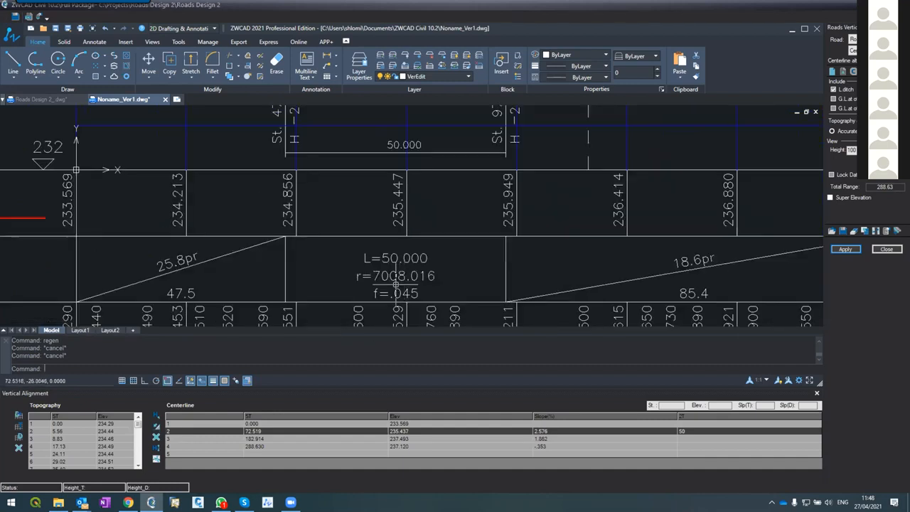
scroll(377, 285, "down", 4)
left_click(416, 188)
key("Escape")
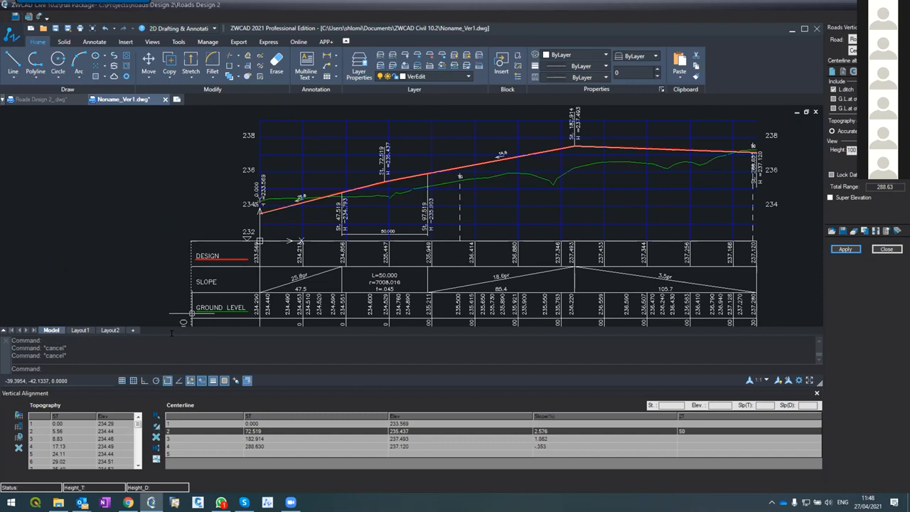
scroll(430, 200, "down", 3)
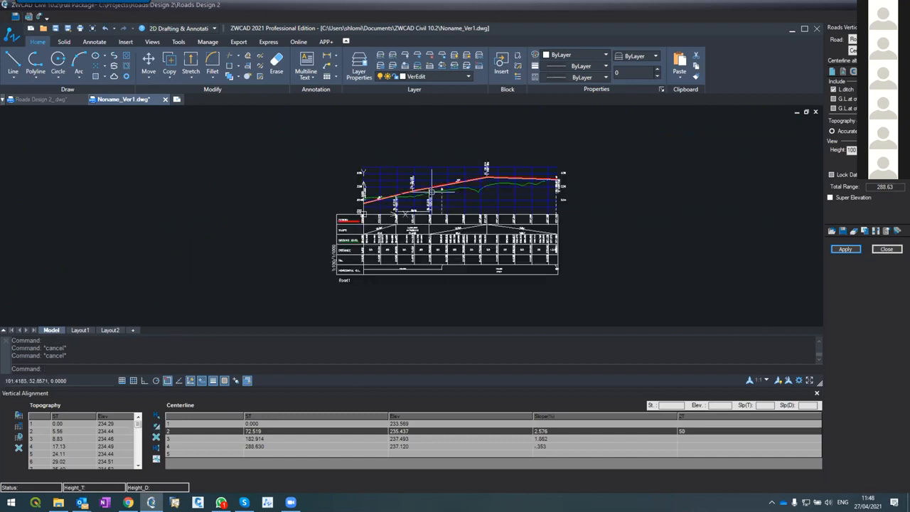
type("circle")
key("Return")
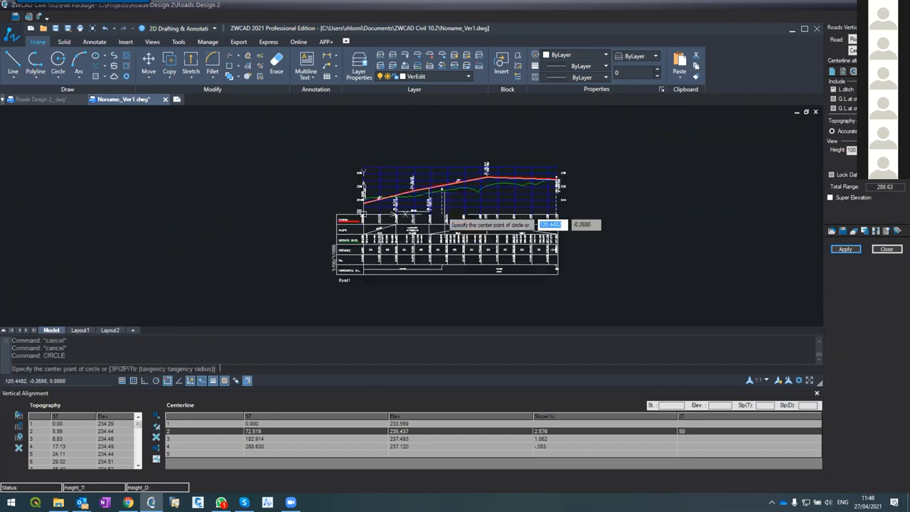
left_click(505, 323)
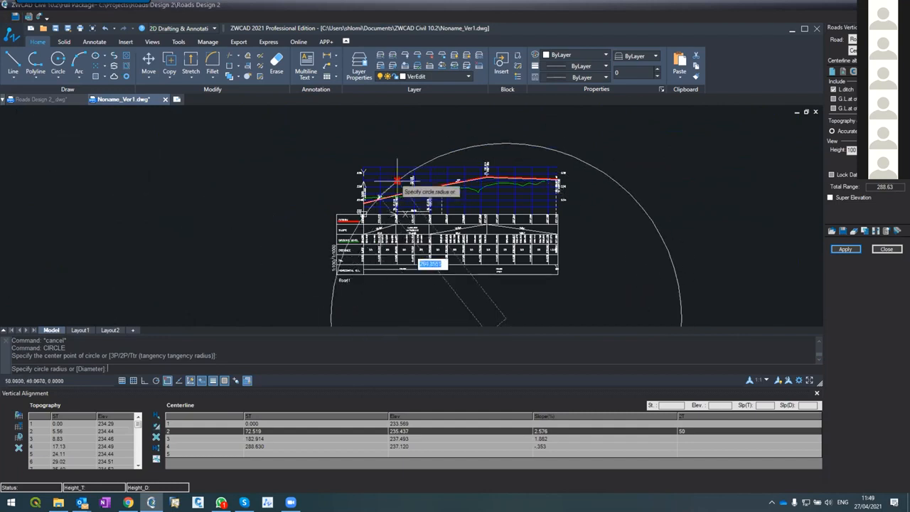
key("Escape")
key("Escape")
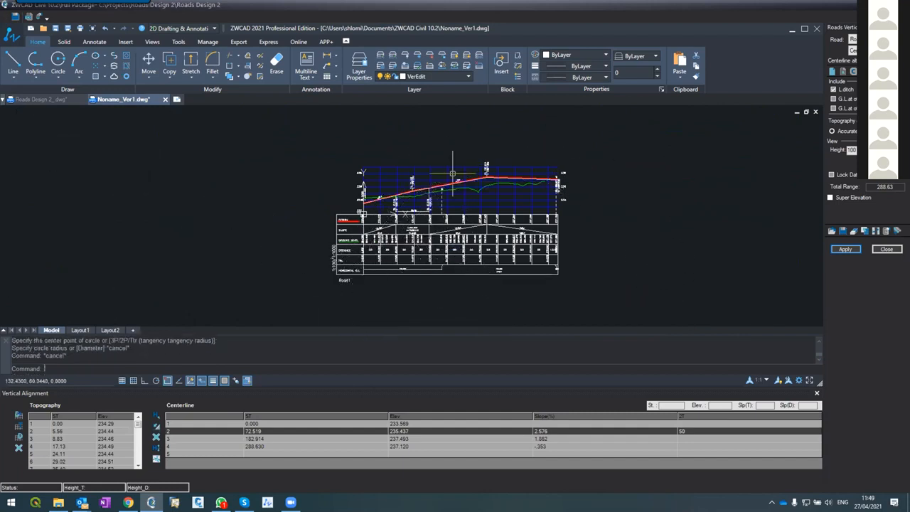
Set the vertical curve length (2T) at the third centerline point to 50 and apply the change to the vertical alignment only
scroll(424, 189, "up", 8)
scroll(424, 190, "down", 6)
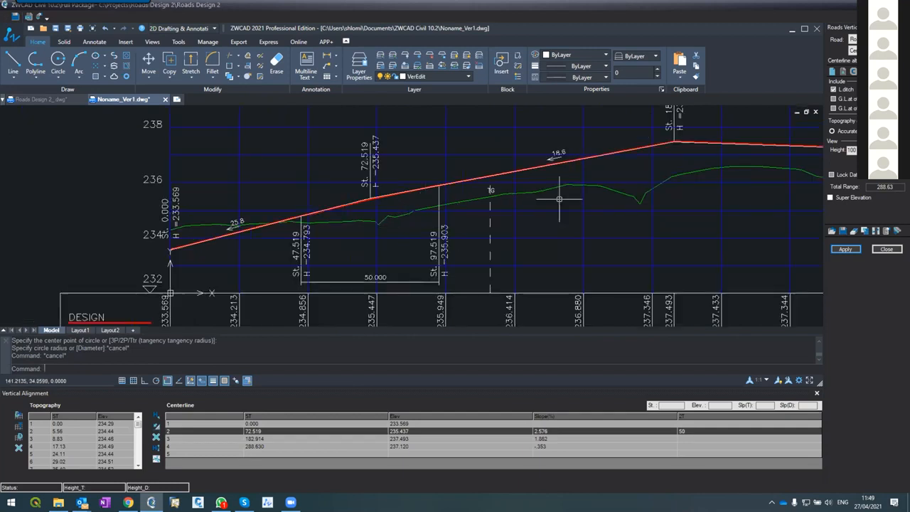
scroll(693, 137, "up", 6)
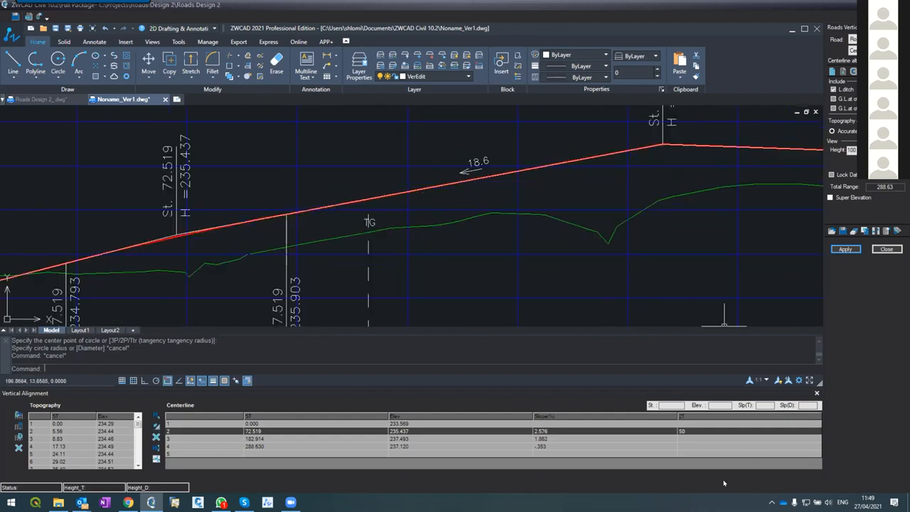
left_click(704, 440)
type("50")
left_click(840, 248)
left_click(447, 269)
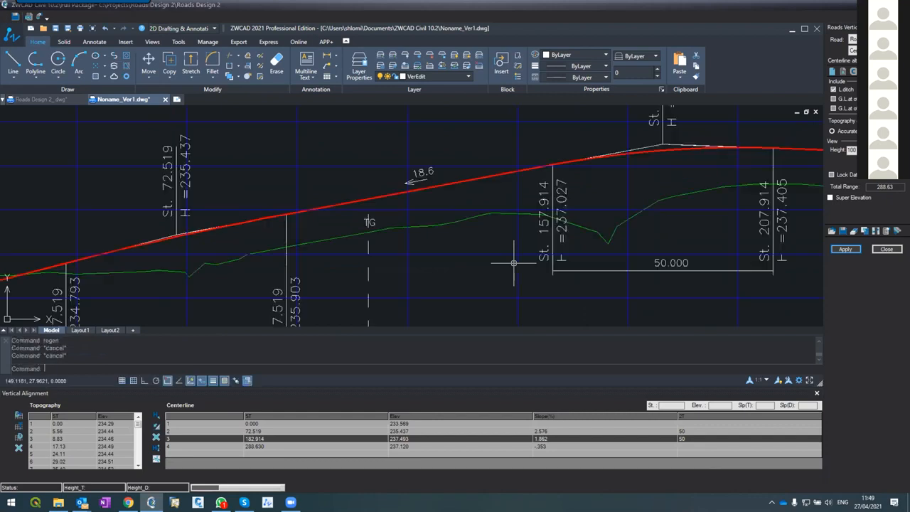
Stretch the design line's third point to about station 196.2 and elevation 238, and apply the change to the vertical alignment only
scroll(591, 199, "down", 4)
scroll(592, 197, "up", 2)
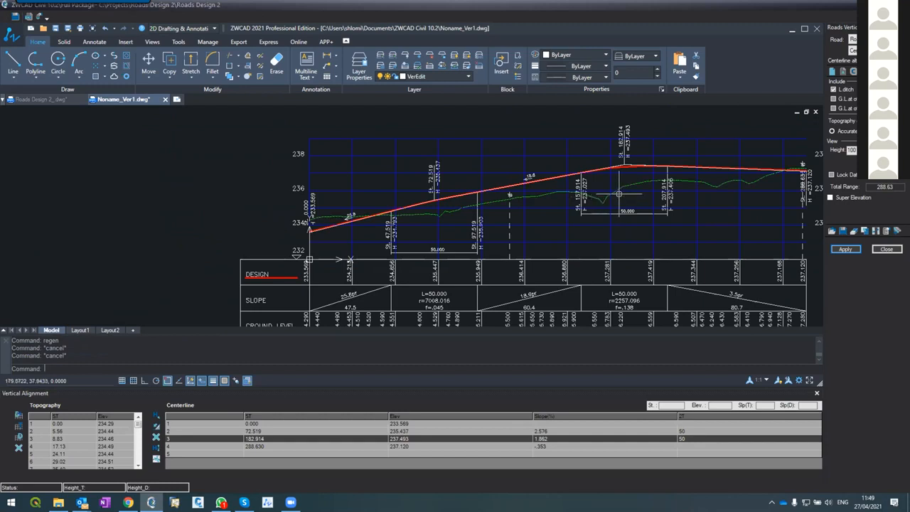
scroll(619, 194, "up", 2)
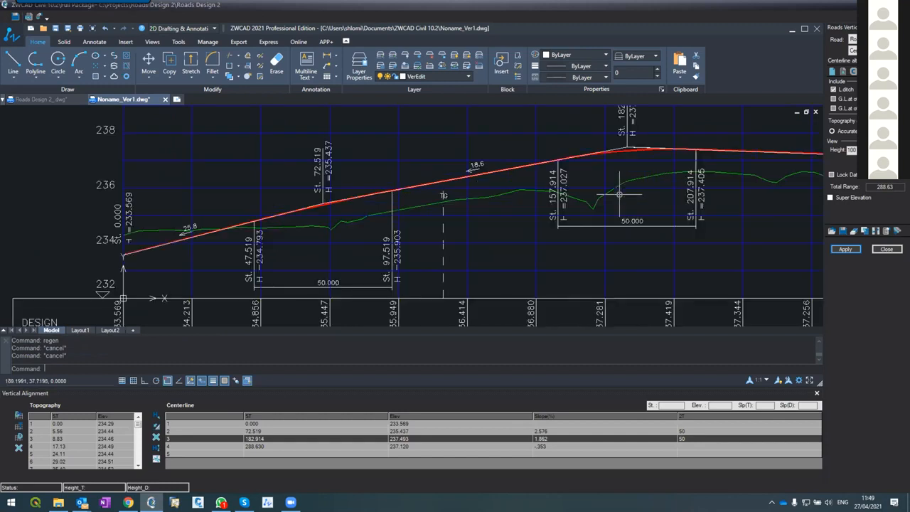
left_click(630, 147)
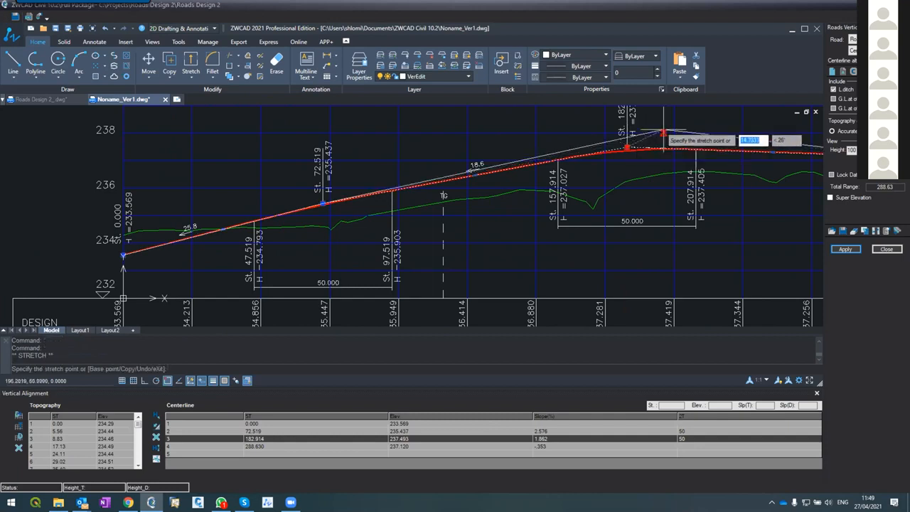
left_click(662, 133)
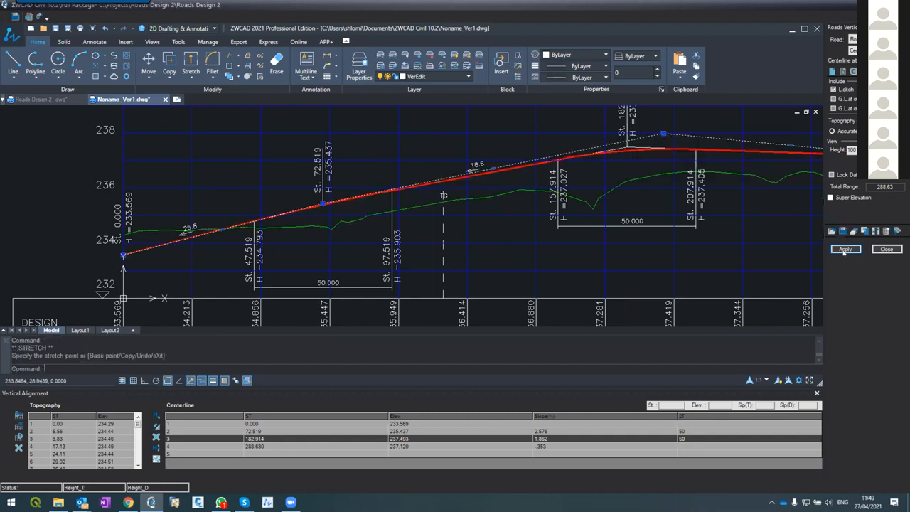
left_click(844, 250)
left_click(428, 269)
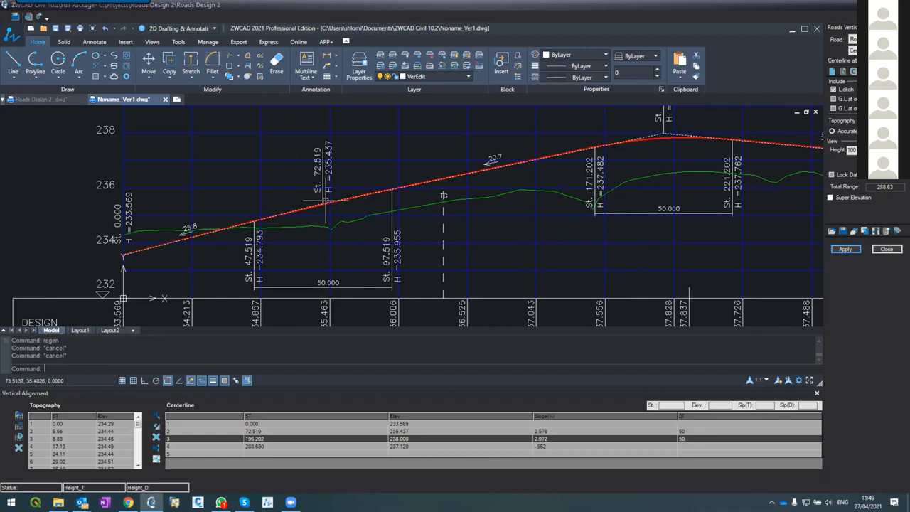
Stretch the design line's second point to about station 95.4 and elevation 235, and apply the change to the vertical alignment only
scroll(325, 201, "up", 5)
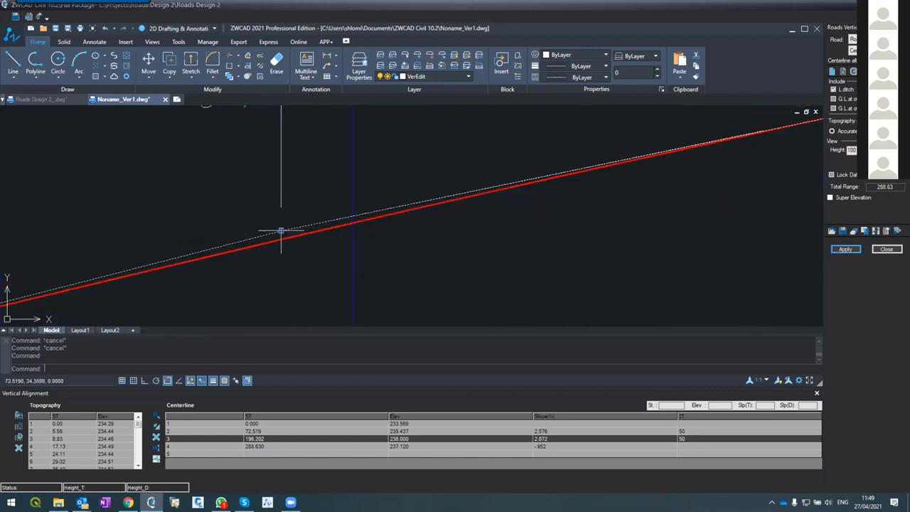
left_click(280, 231)
scroll(306, 214, "up", 3)
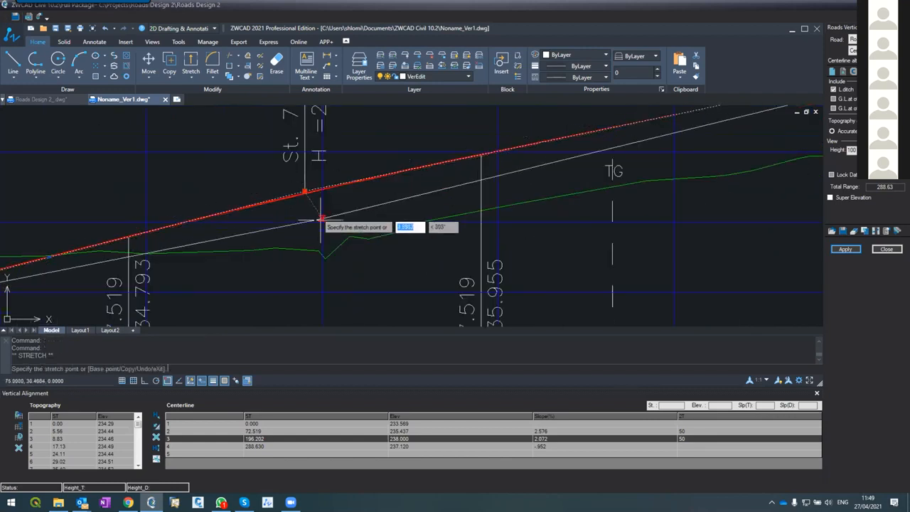
scroll(345, 234, "down", 5)
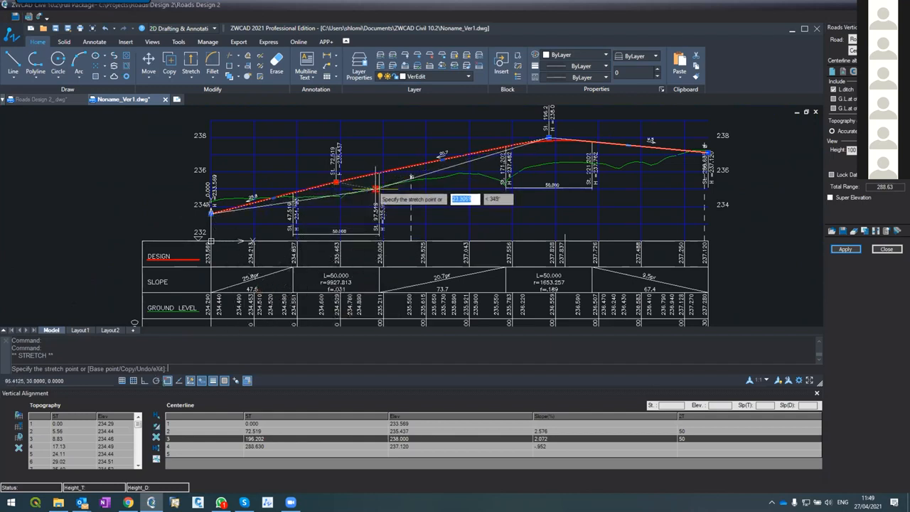
left_click(375, 189)
left_click(839, 248)
left_click(432, 270)
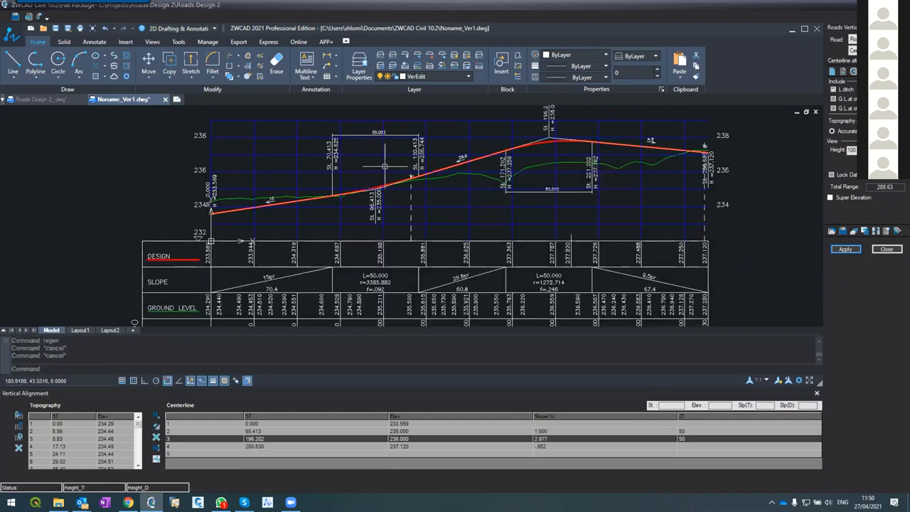
Examine the reshaped design line, its two vertical curves and the slope table, and fit the whole Road1 profile in view
scroll(384, 168, "up", 4)
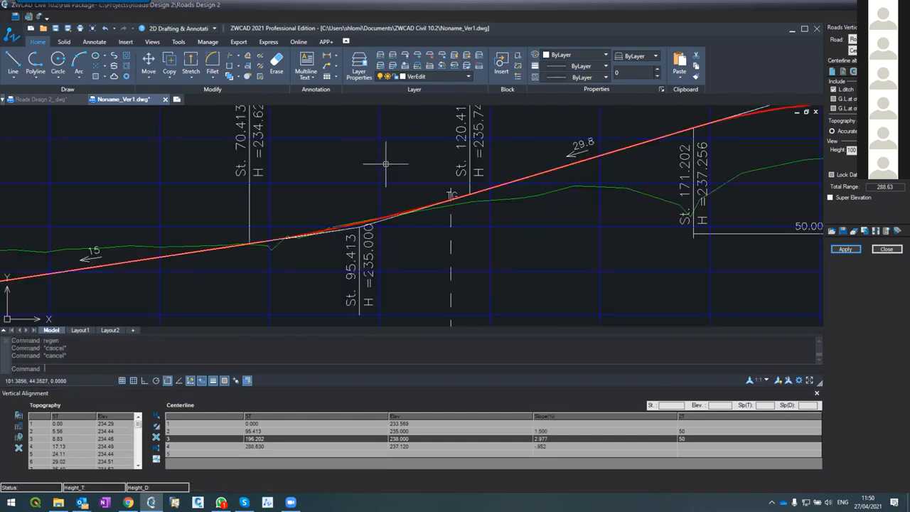
scroll(386, 164, "down", 4)
scroll(391, 175, "up", 1)
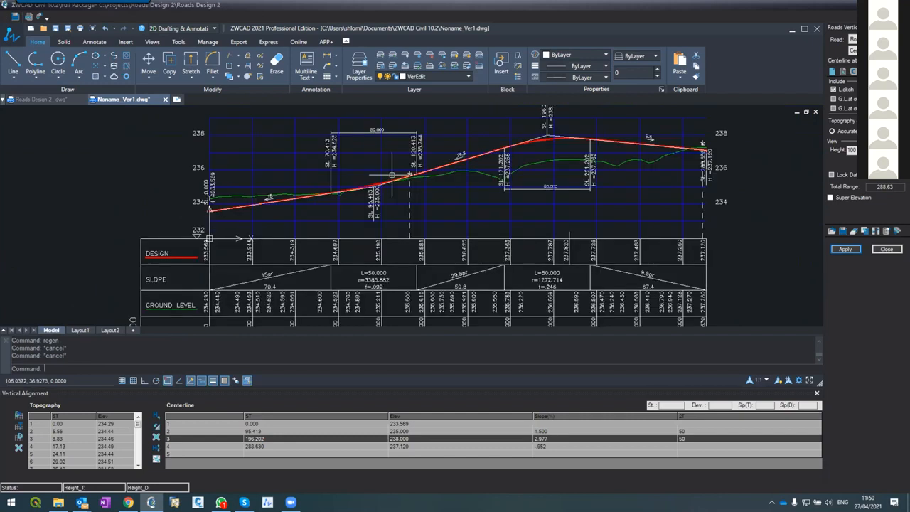
scroll(391, 171, "down", 4)
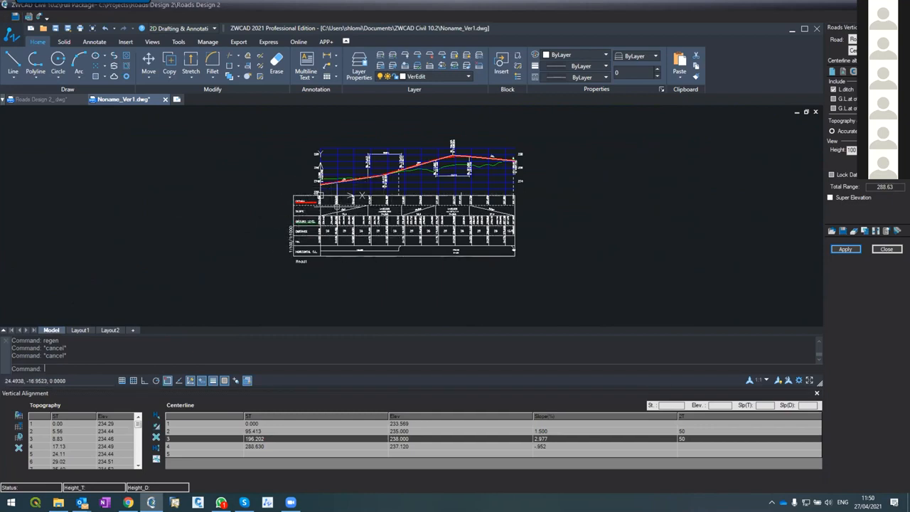
scroll(333, 210, "up", 5)
scroll(331, 266, "down", 5)
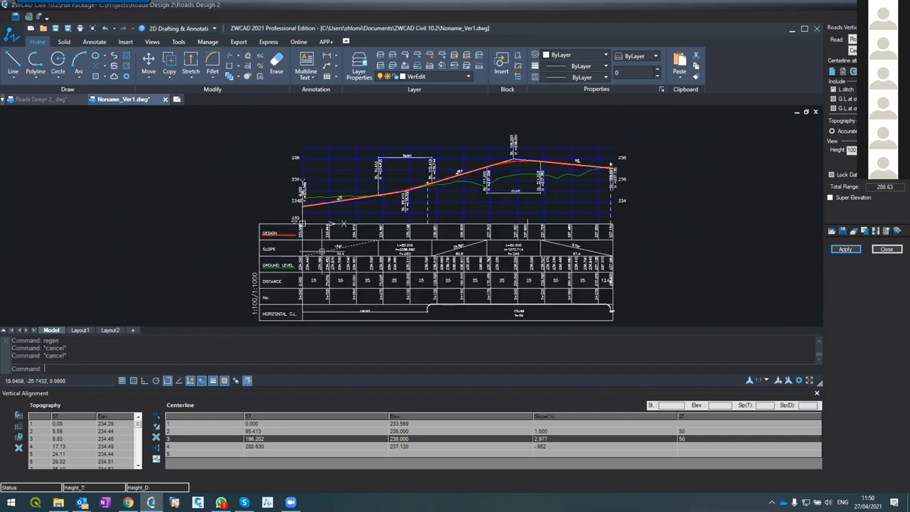
scroll(348, 249, "down", 2)
scroll(371, 228, "up", 4)
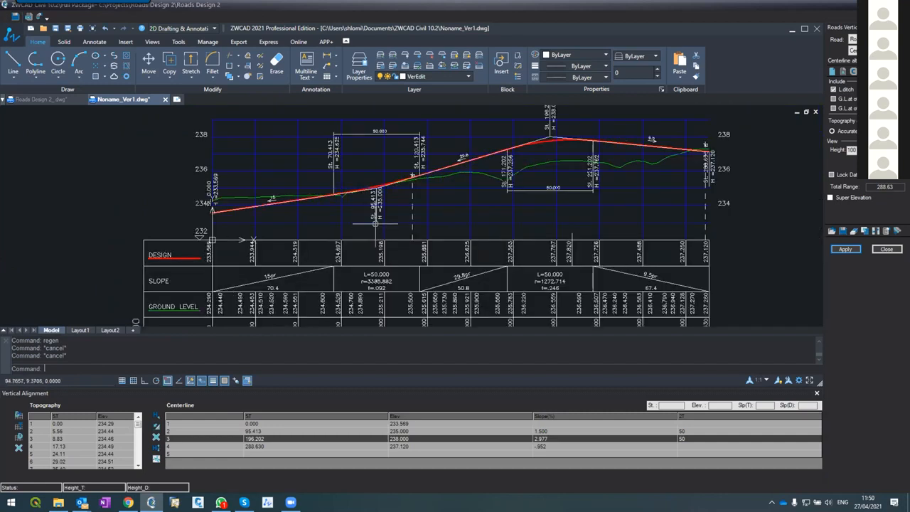
type("z")
key("Return")
type("e")
key("Return")
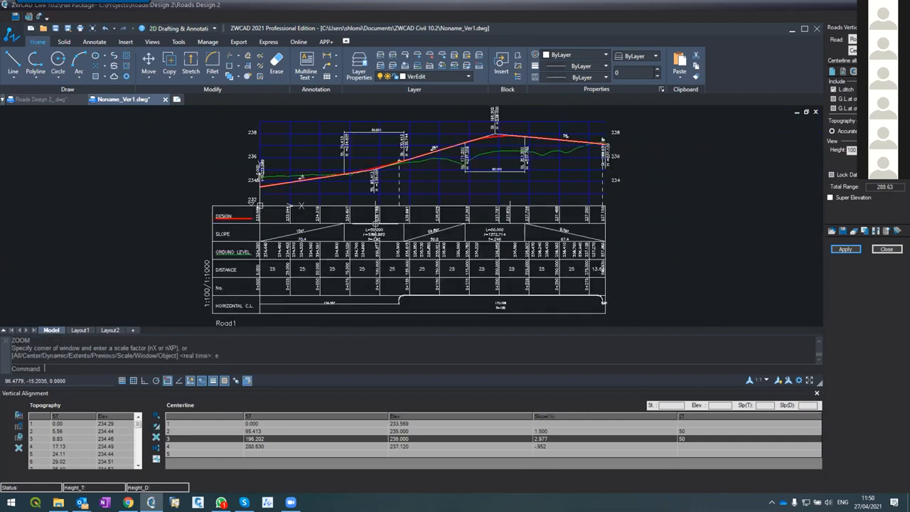
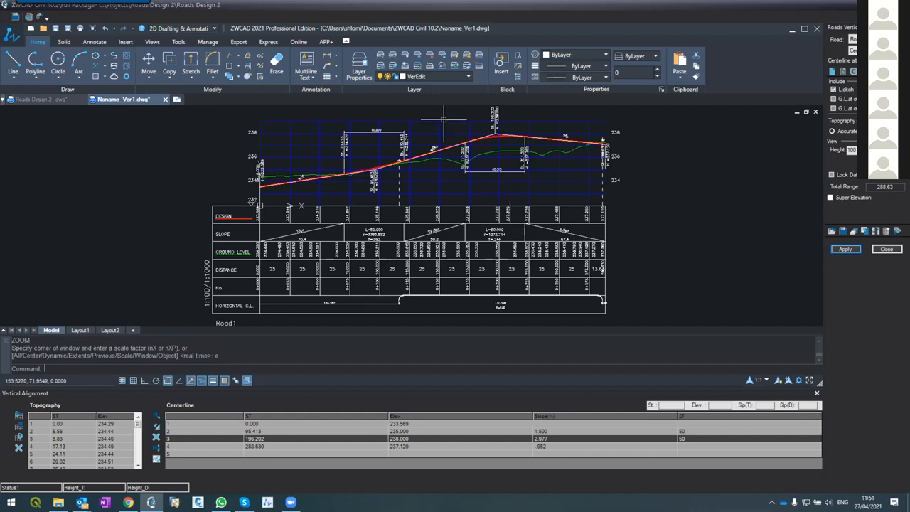
View the Sivan Design downloads page, then bring the ZWCAD Civil 10.2 Activation Wizard in front of it and reposition its Activation Details window
key("super+d")
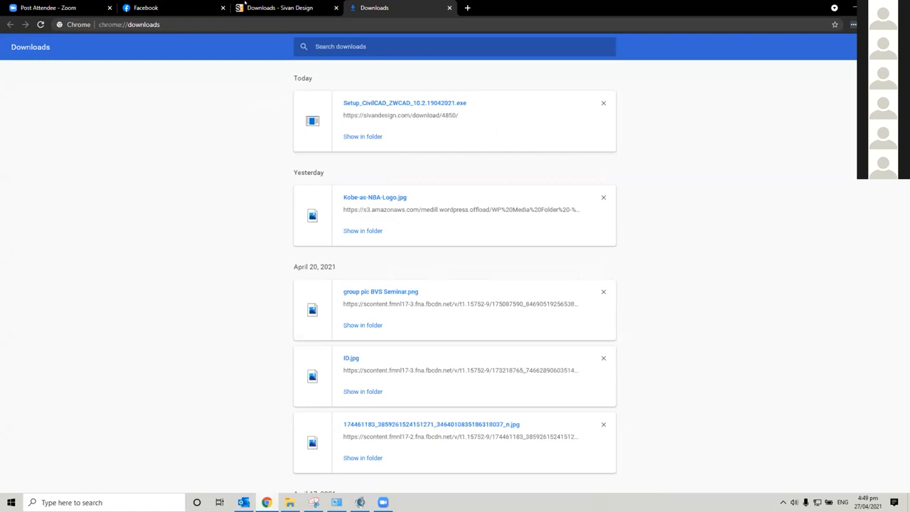
left_click(281, 7)
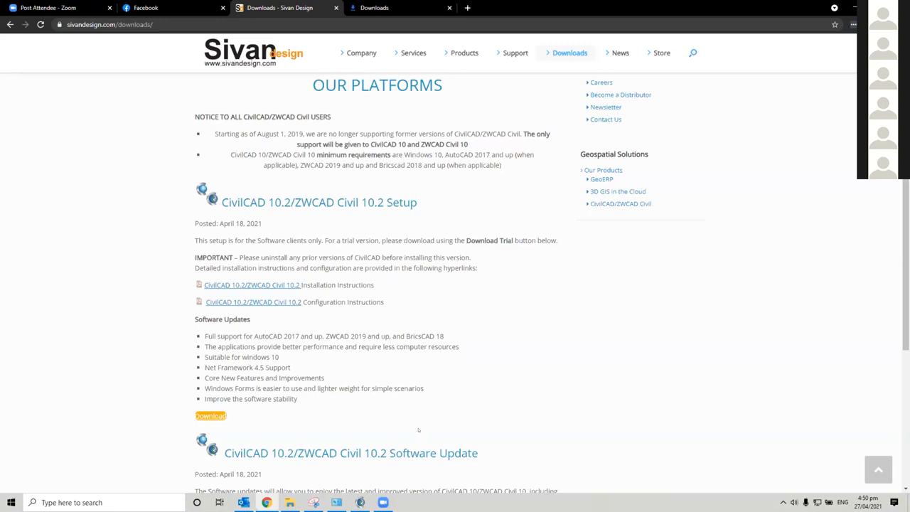
left_click(362, 502)
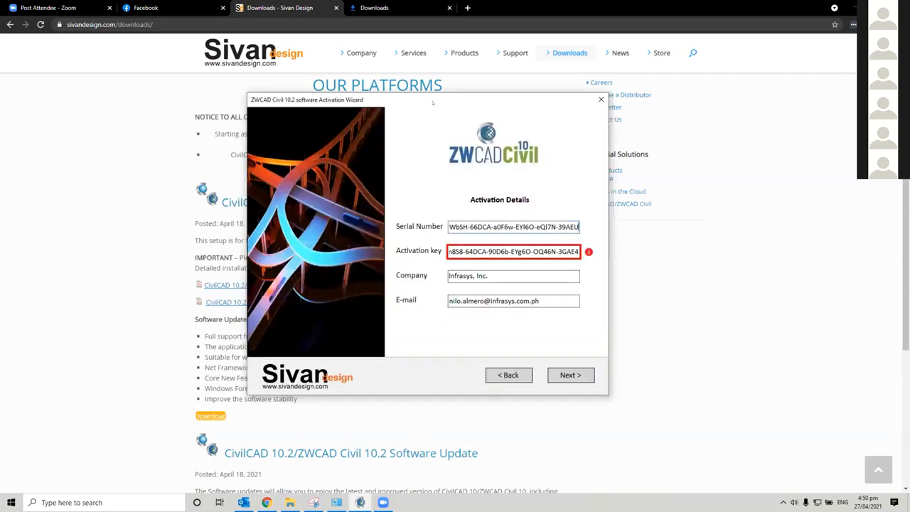
left_click_drag(432, 104, 459, 127)
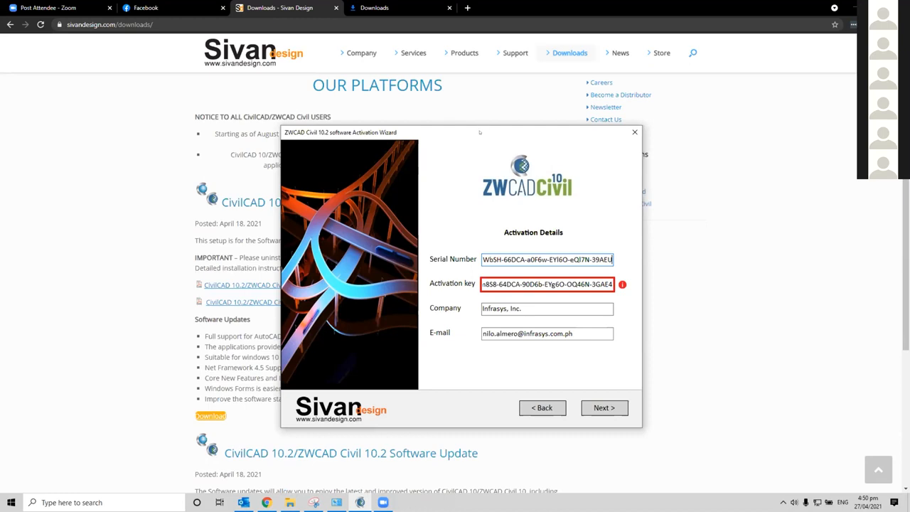
left_click_drag(479, 133, 472, 124)
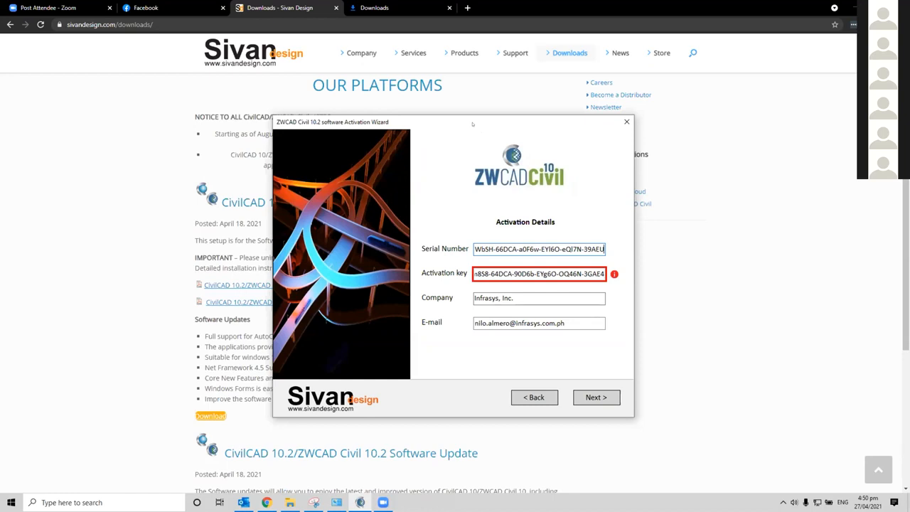